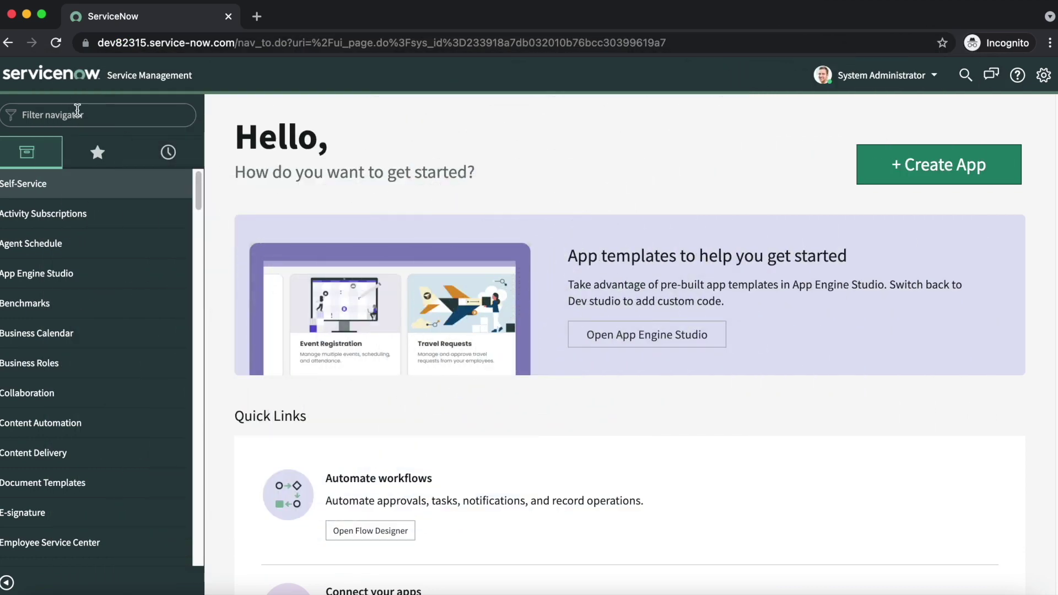
- Find HR Case Management's Create New Case module by filtering for "hr case" and open it in a separate tab
{"action": "left_click", "coordinate": [78, 111]}
{"action": "type", "text": "hr case"}
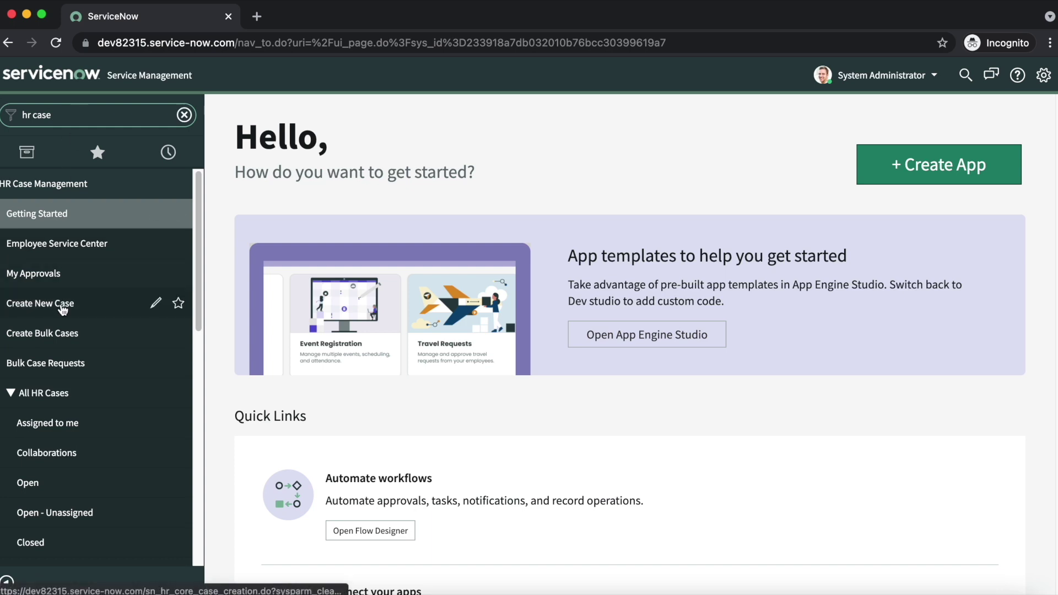
{"action": "left_click", "coordinate": [66, 303]}
{"action": "left_click", "coordinate": [307, 22]}
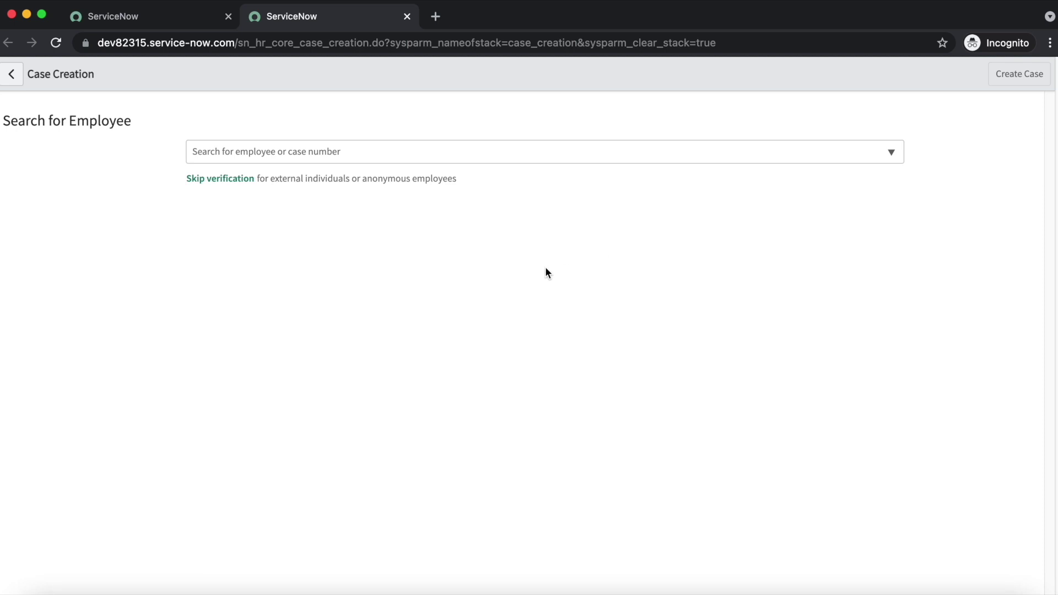
- Search for the employee by first name and select the matching person for the new case
{"action": "left_click", "coordinate": [294, 161]}
{"action": "type", "text": "abel"}
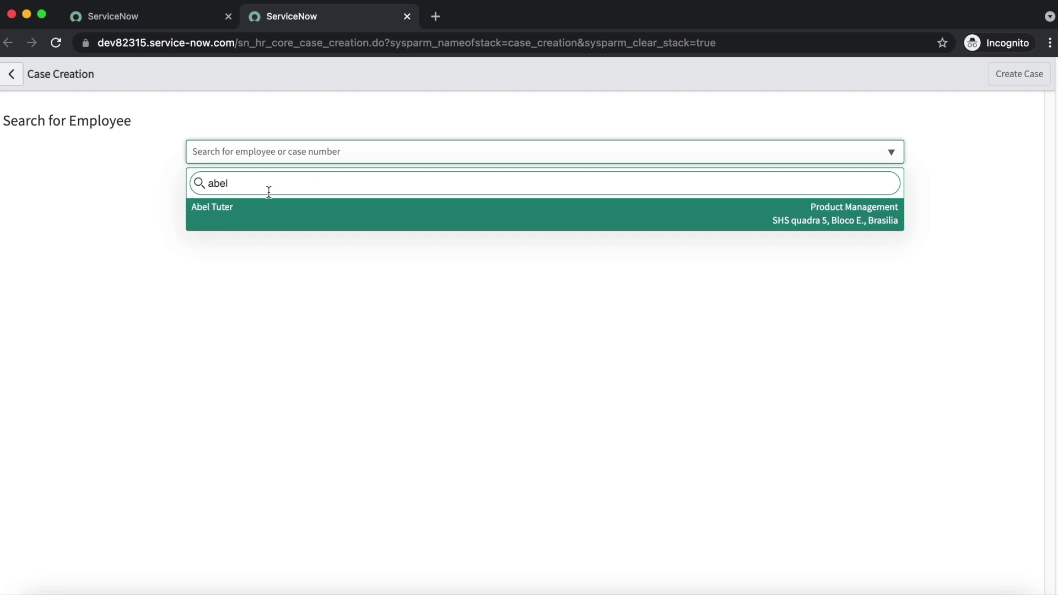
{"action": "left_click", "coordinate": [262, 218]}
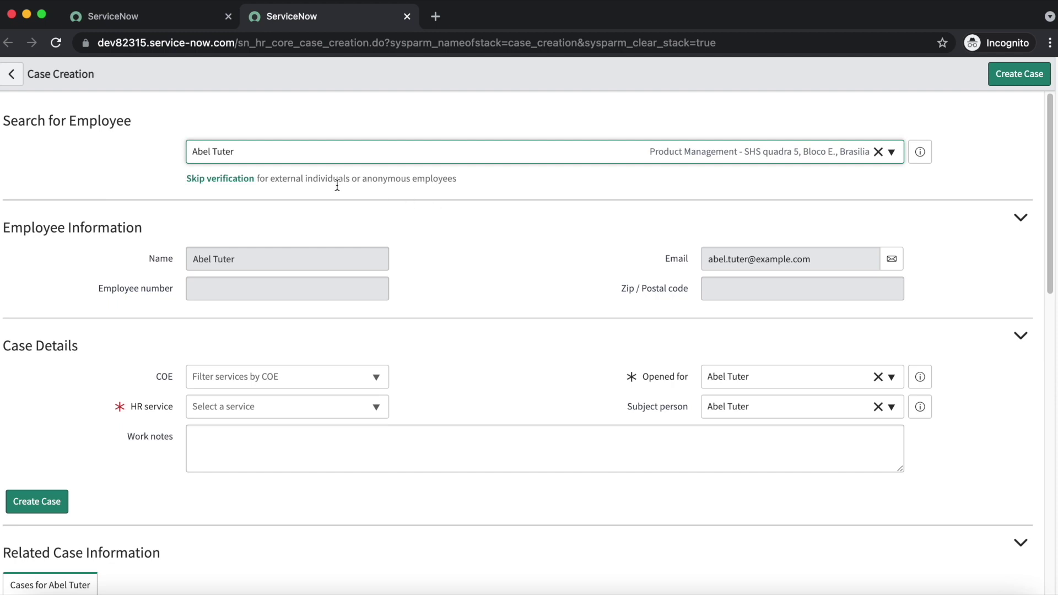
- Return to the main instance page, filter the navigator for "ui page" and open the UI Pages list in a separate tab
{"action": "left_click", "coordinate": [177, 26]}
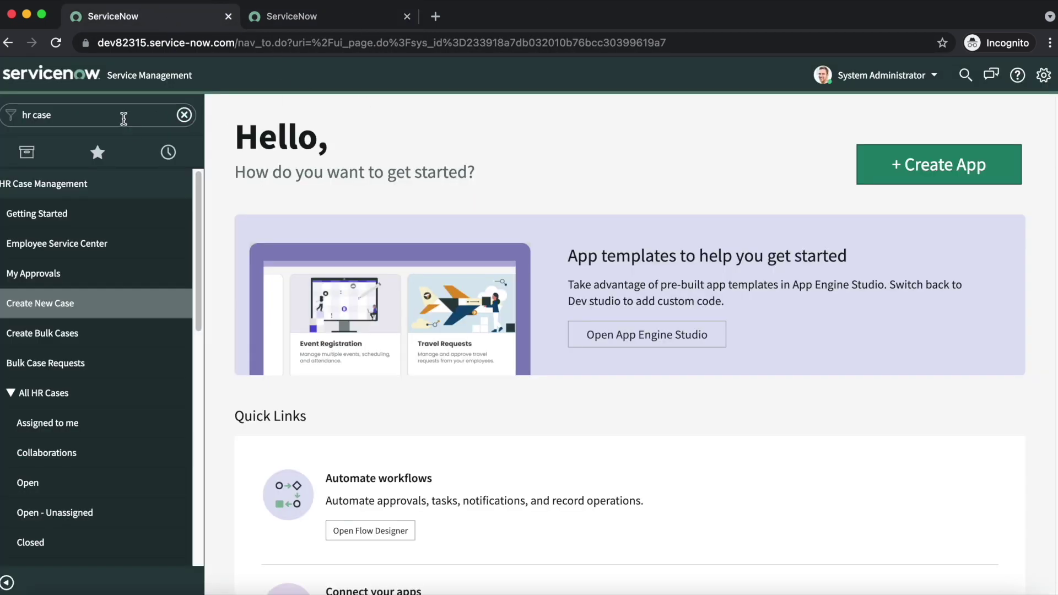
{"action": "triple_click", "coordinate": [135, 116]}
{"action": "key", "text": "BackSpace"}
{"action": "type", "text": "ui p"}
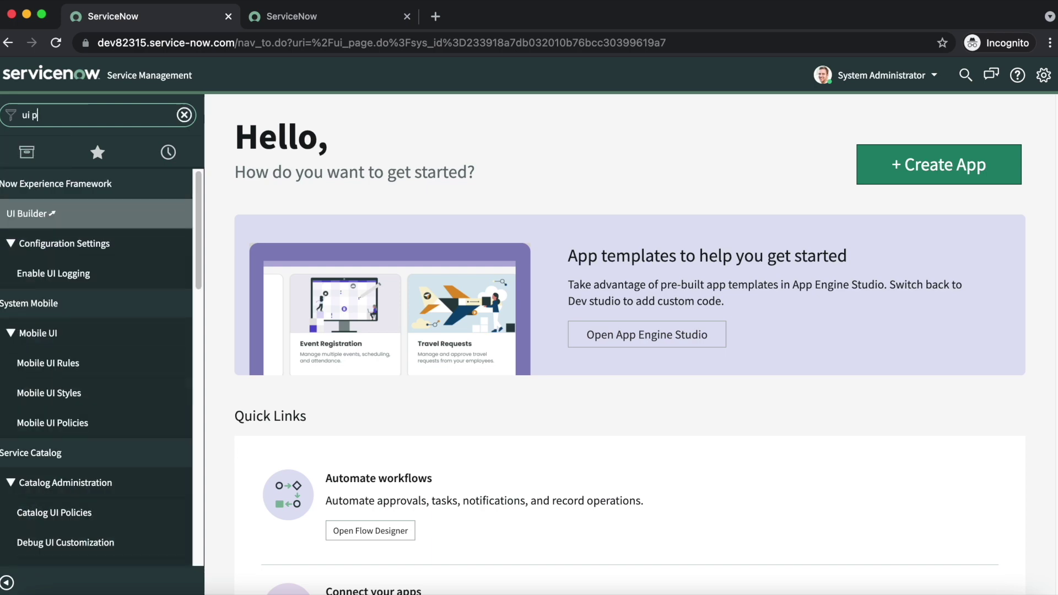
{"action": "type", "text": "age"}
{"action": "left_click", "coordinate": [43, 225], "text": "super"}
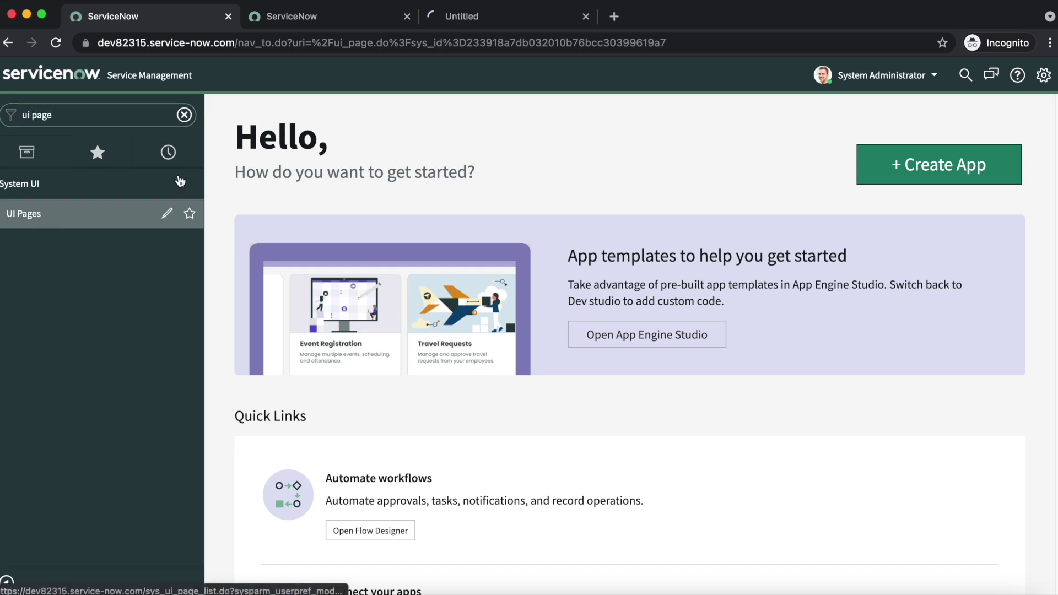
{"action": "left_click", "coordinate": [501, 23]}
- Filter the UI Pages list by name with "*case" and open the case_creation record in its own tab
{"action": "left_click", "coordinate": [194, 159]}
{"action": "type", "text": "*case"}
{"action": "key", "text": "Return"}
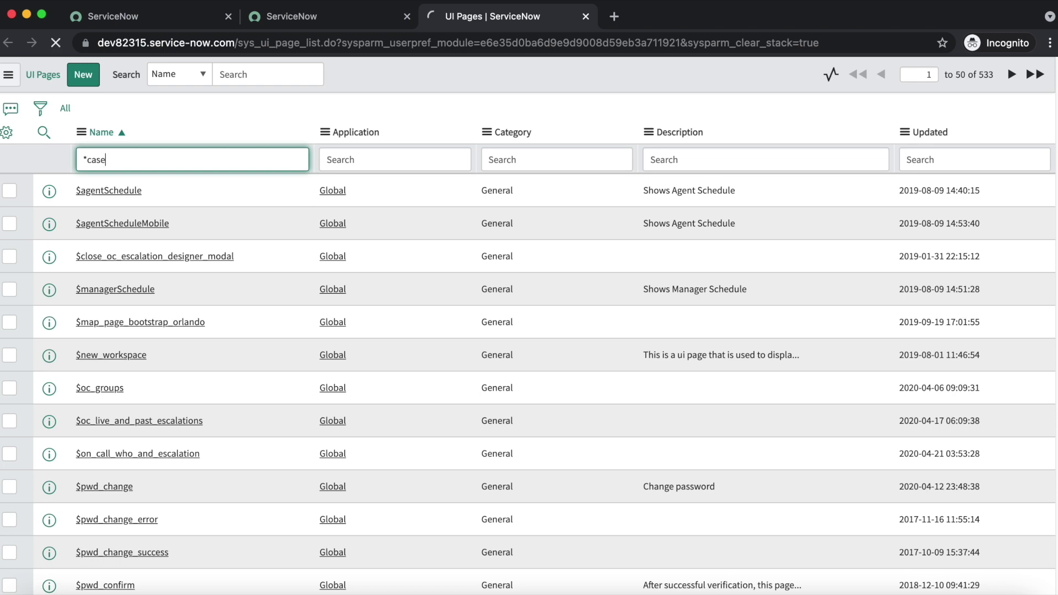
{"action": "left_click", "coordinate": [117, 199], "text": "super"}
{"action": "left_click", "coordinate": [657, 26]}
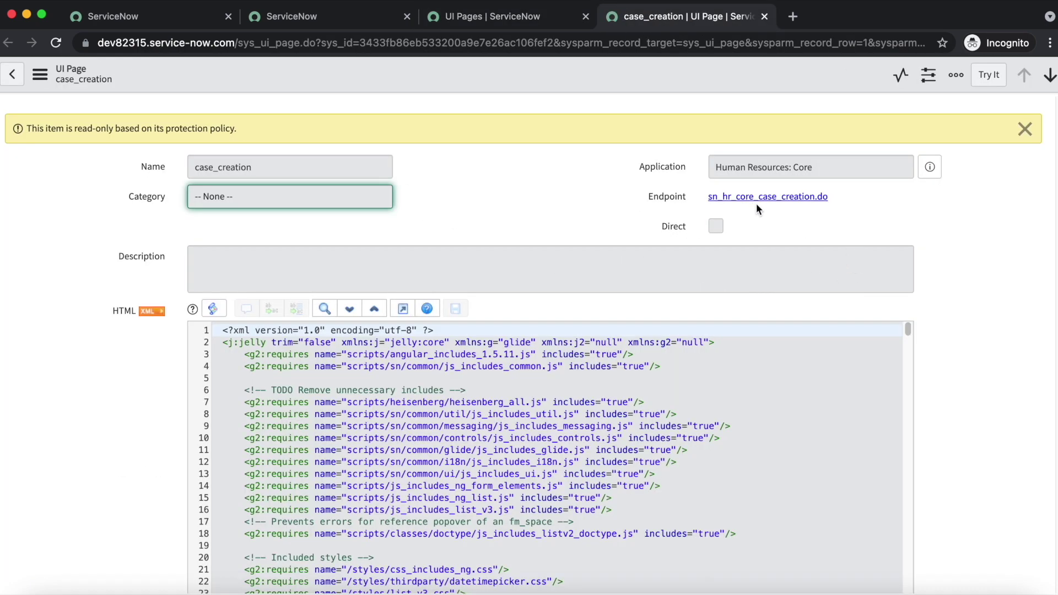
- Return to the Case Creation page and highlight the sn_hr_core_case_creation.do part of its URL for comparison with the UI page endpoint
{"action": "left_click", "coordinate": [329, 9]}
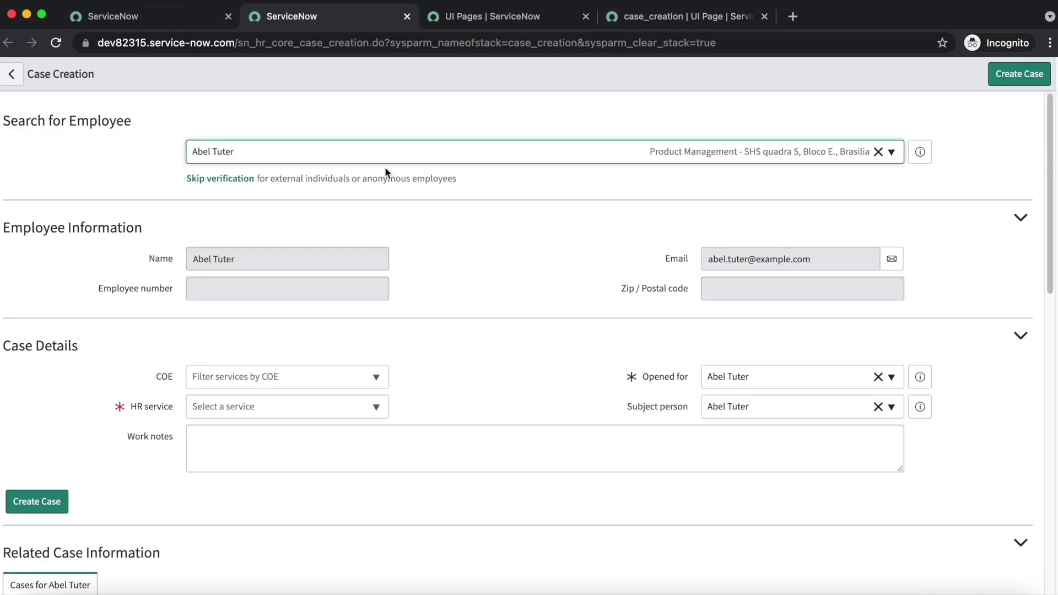
{"action": "left_click", "coordinate": [286, 43]}
{"action": "left_click", "coordinate": [287, 44]}
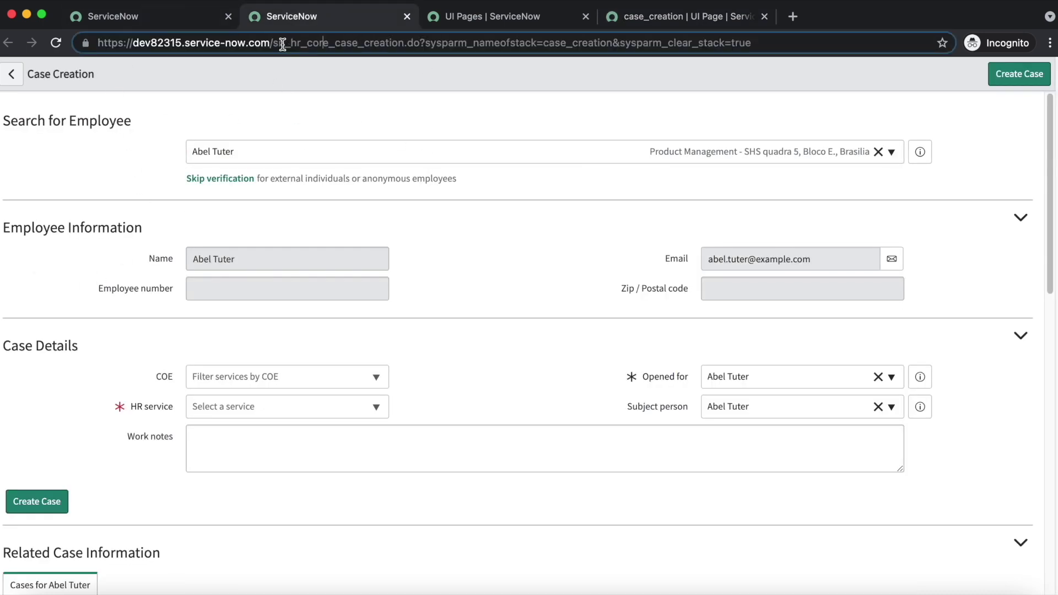
{"action": "left_click_drag", "start_coordinate": [272, 43], "coordinate": [414, 47]}
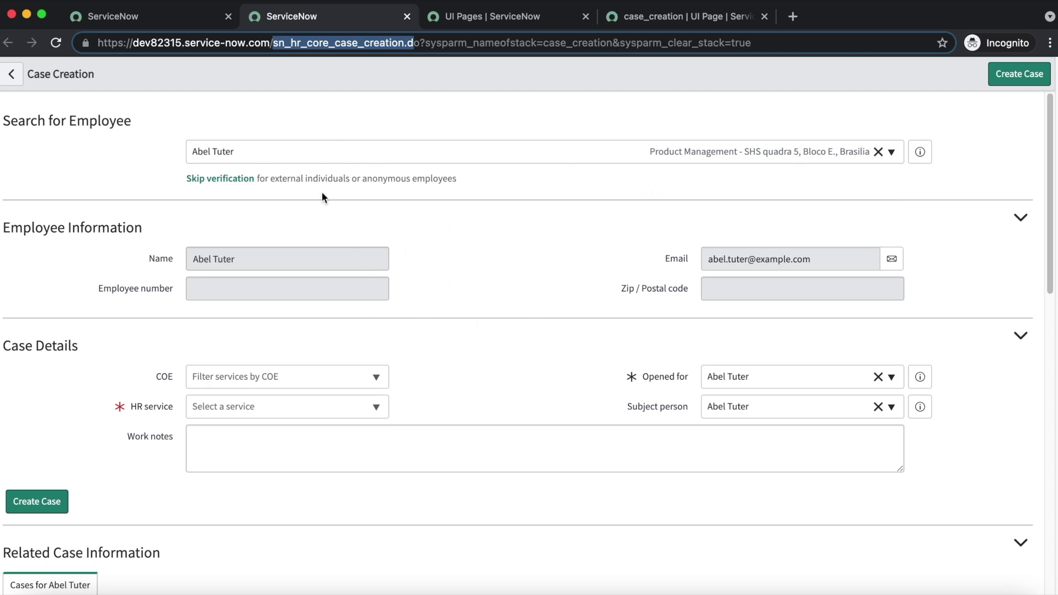
- Dismiss the read-only notice on the case_creation record and close the UI Pages list and the record
{"action": "left_click", "coordinate": [656, 19]}
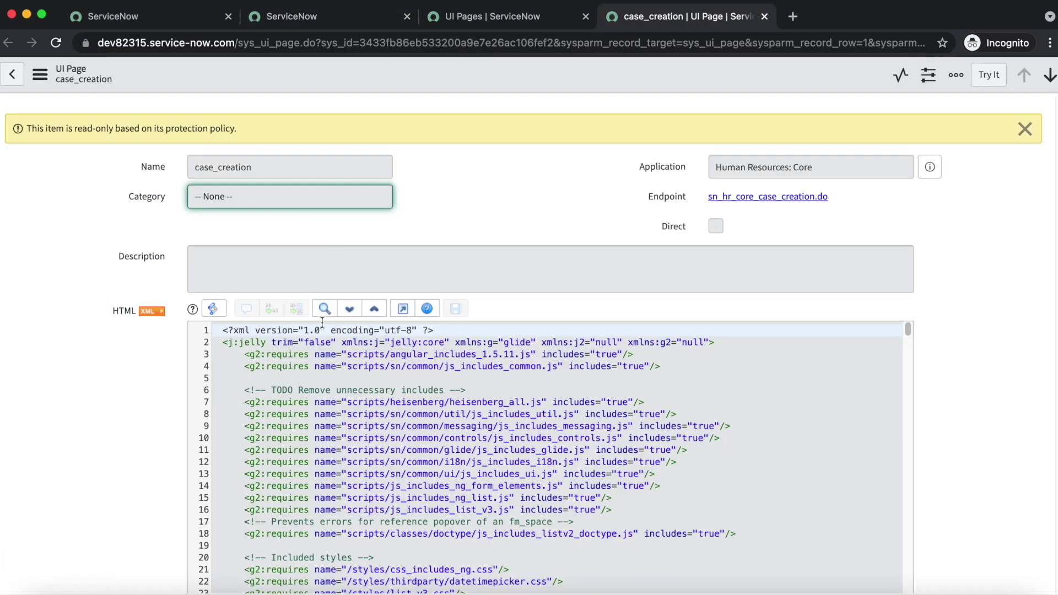
{"action": "left_click", "coordinate": [1024, 129]}
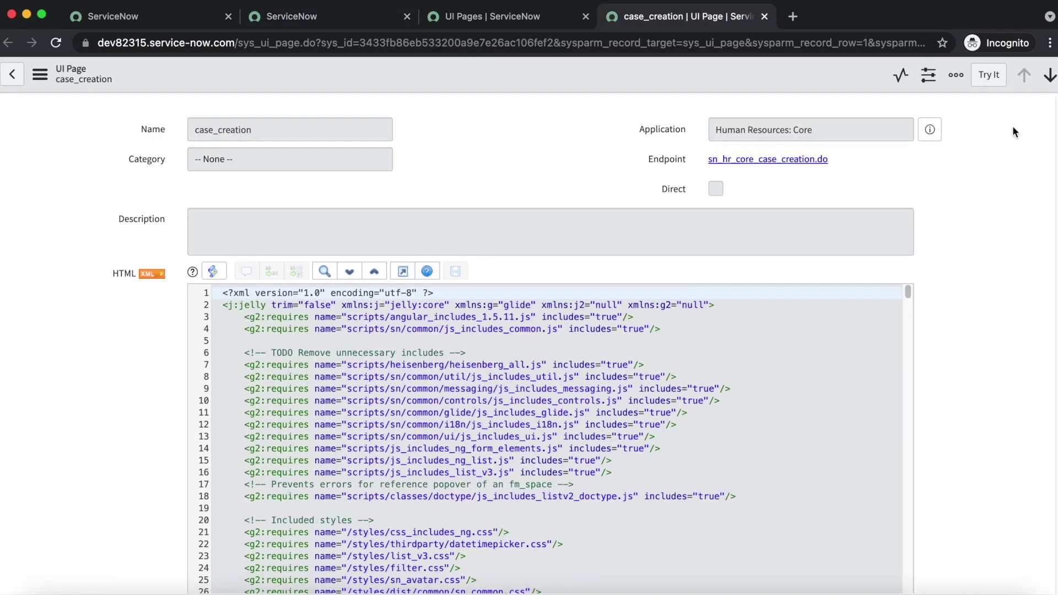
{"action": "left_click", "coordinate": [587, 17]}
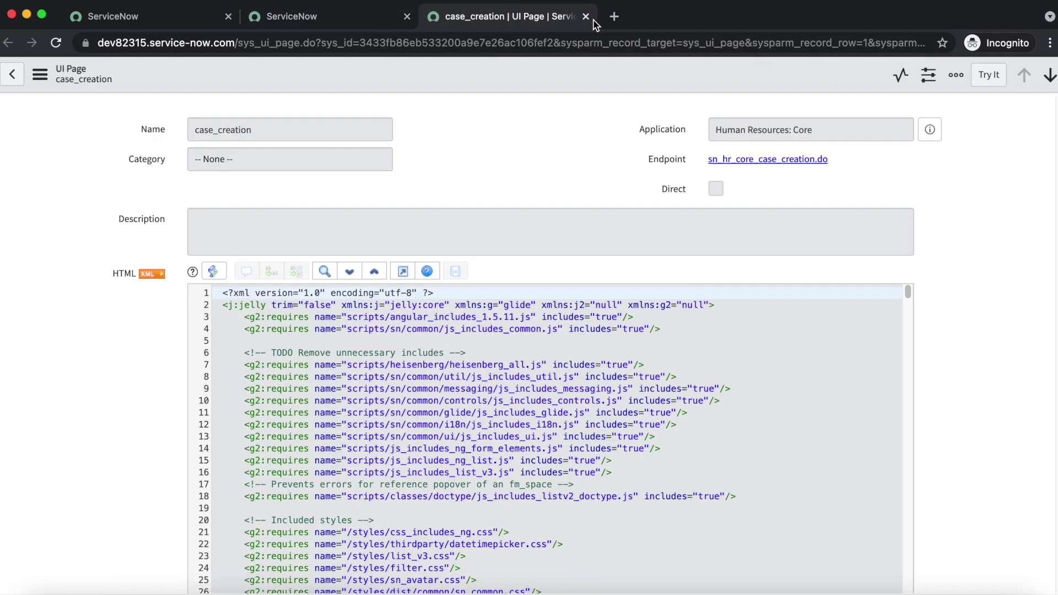
{"action": "left_click", "coordinate": [588, 17]}
- Filter the main instance's navigator for "case crea" and open HR Administration's Case Creation Configuration in a separate tab
{"action": "left_click", "coordinate": [172, 19]}
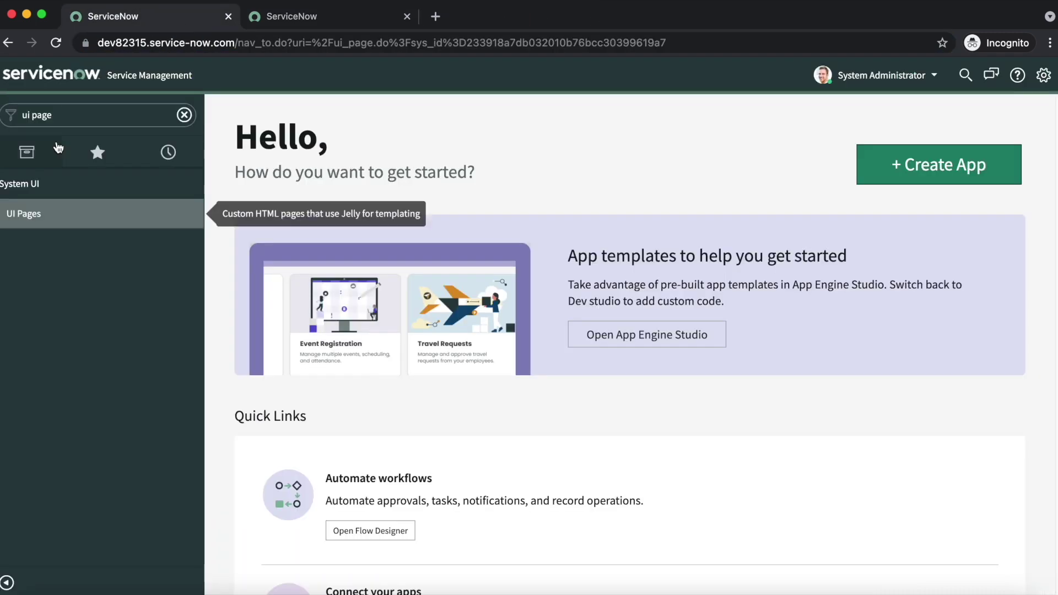
{"action": "left_click", "coordinate": [63, 120]}
{"action": "key", "text": "BackSpace"}
{"action": "type", "text": "case"}
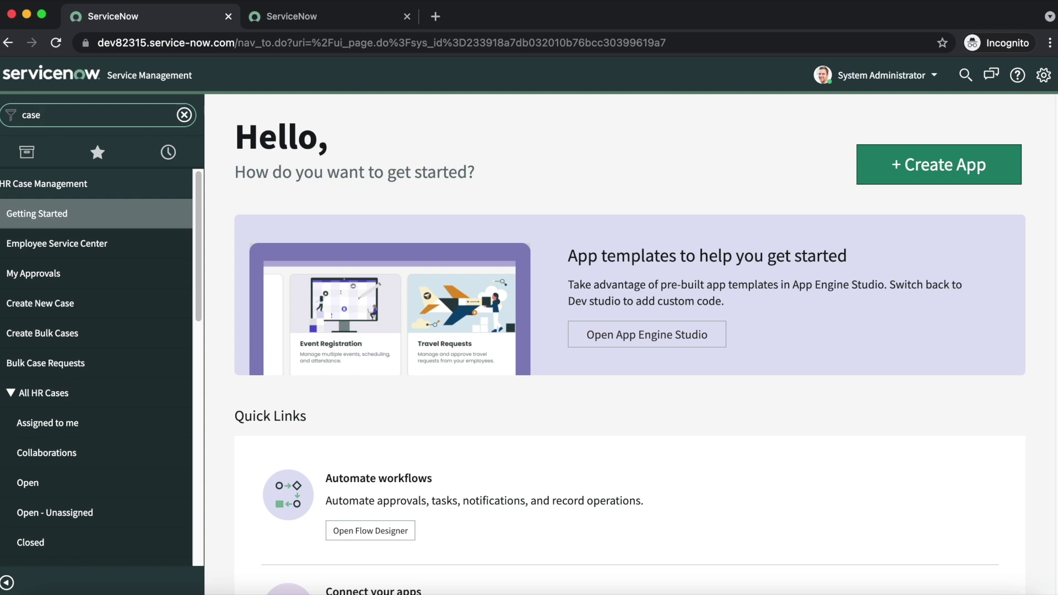
{"action": "type", "text": "crea"}
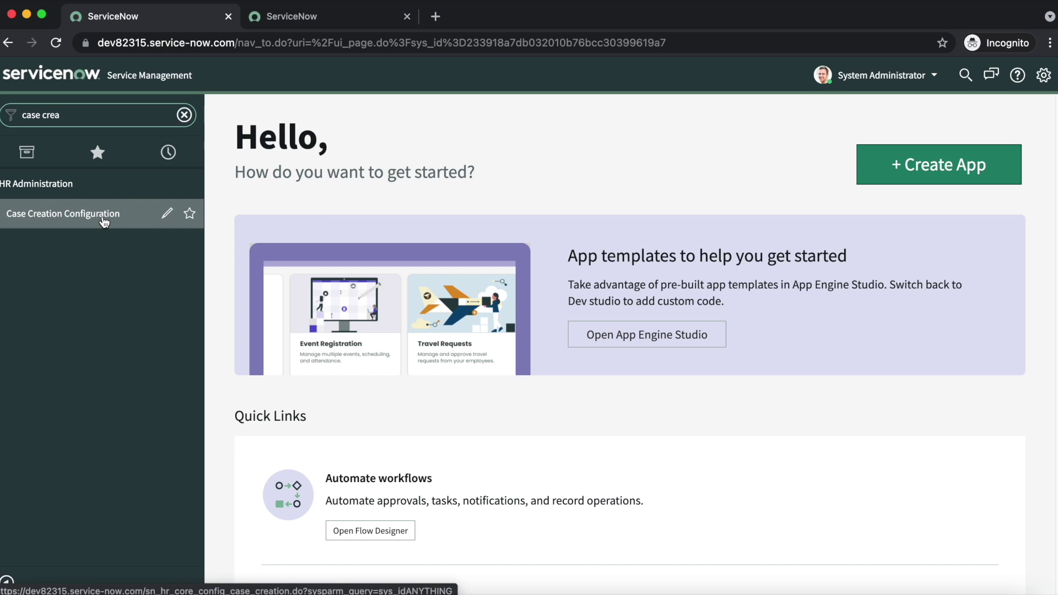
{"action": "left_click", "coordinate": [105, 219], "text": "super"}
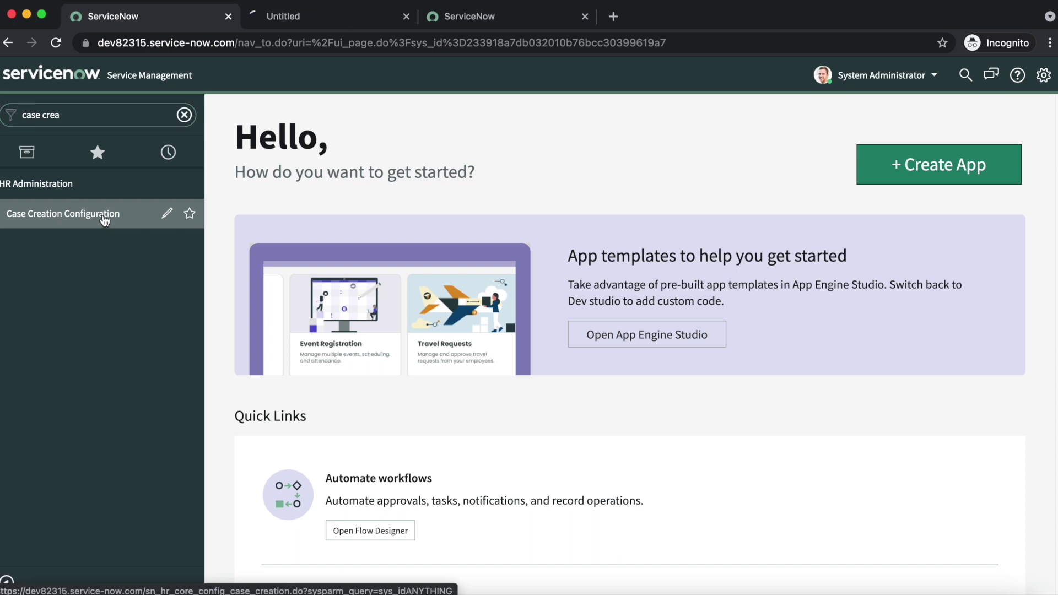
{"action": "left_click", "coordinate": [282, 22]}
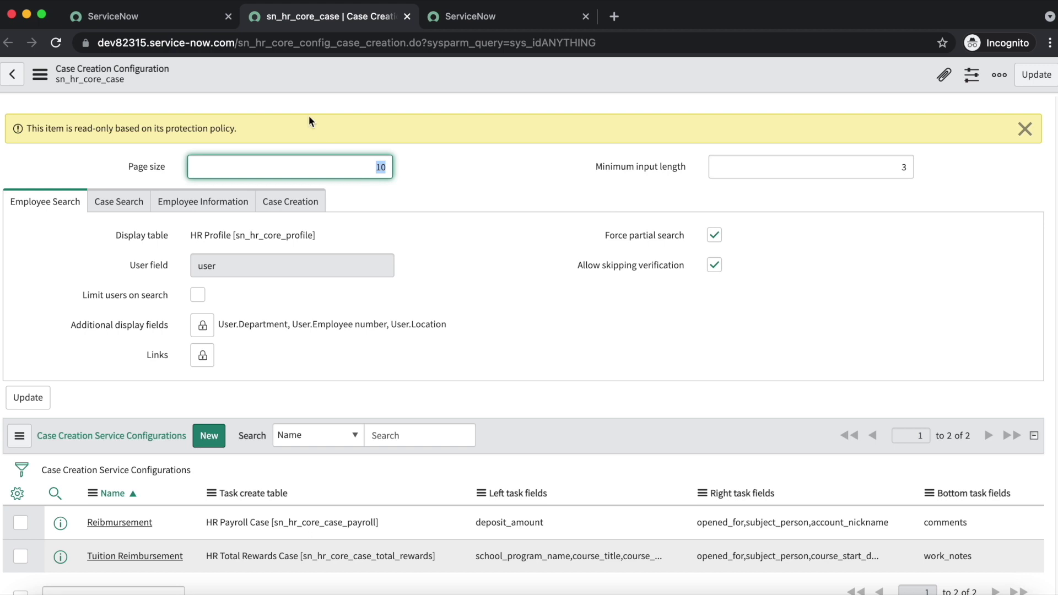
- Dismiss the read-only notice and review the Case Search, Employee Information and Employee Search sections of the configuration
{"action": "left_click", "coordinate": [1025, 129]}
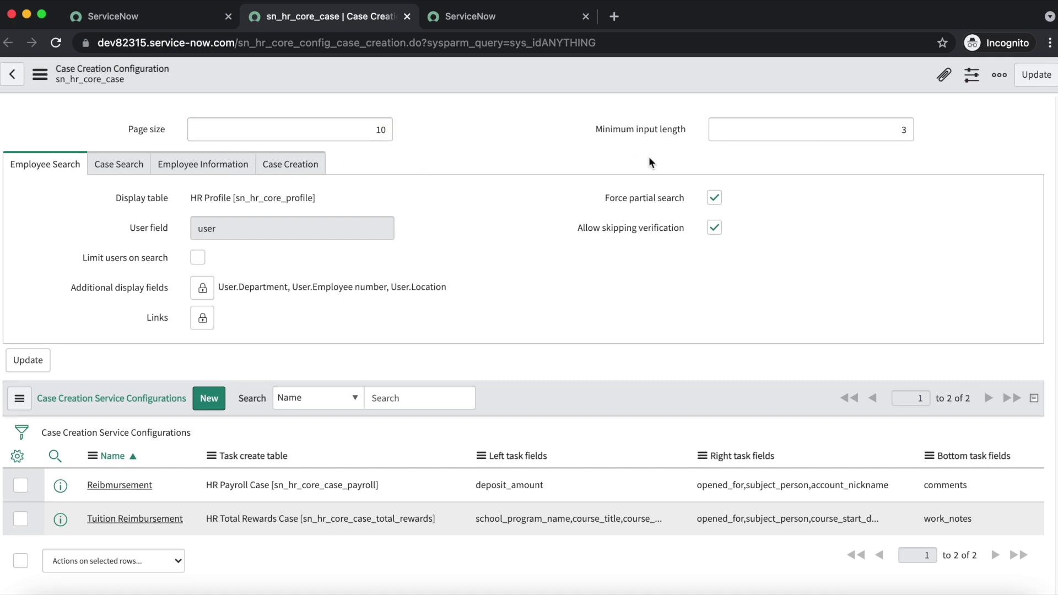
{"action": "left_click", "coordinate": [118, 168]}
{"action": "left_click", "coordinate": [205, 168]}
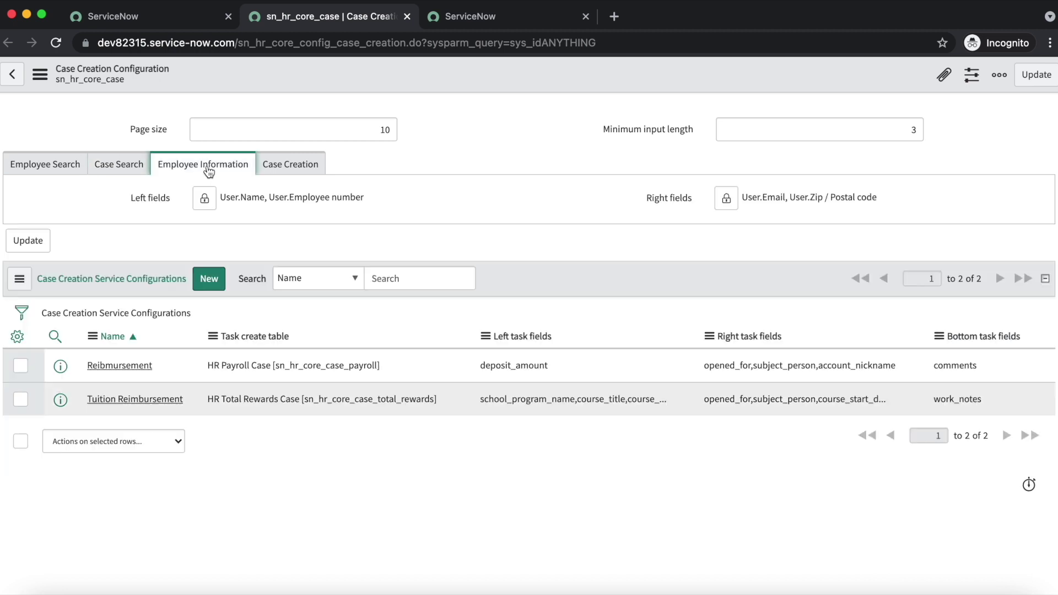
{"action": "left_click", "coordinate": [73, 174]}
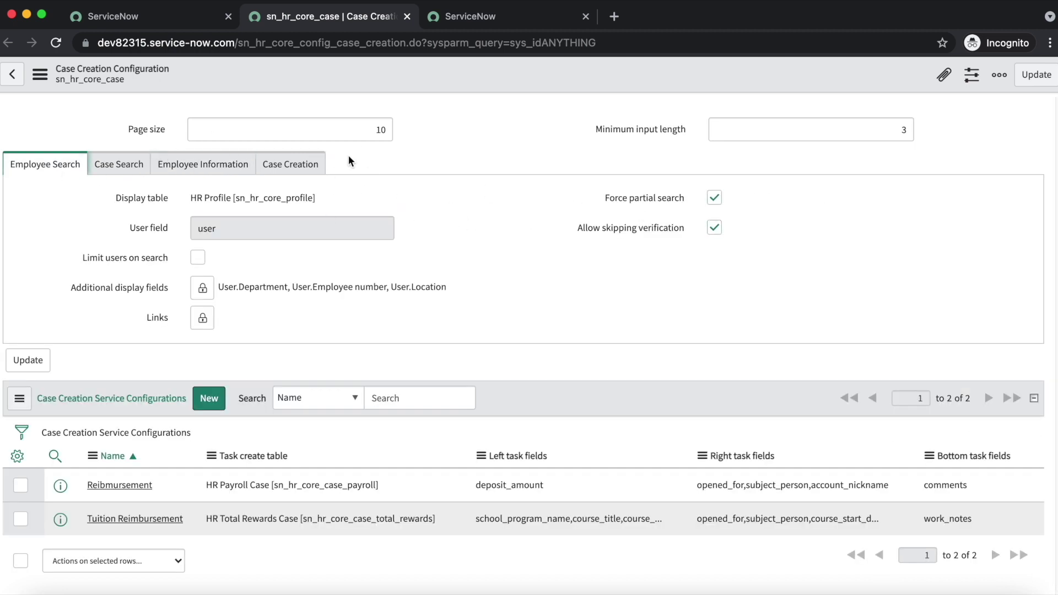
- Compare the configuration with the Case Creation page and test the minimum input length by searching employees for "sha"
{"action": "left_click", "coordinate": [477, 21]}
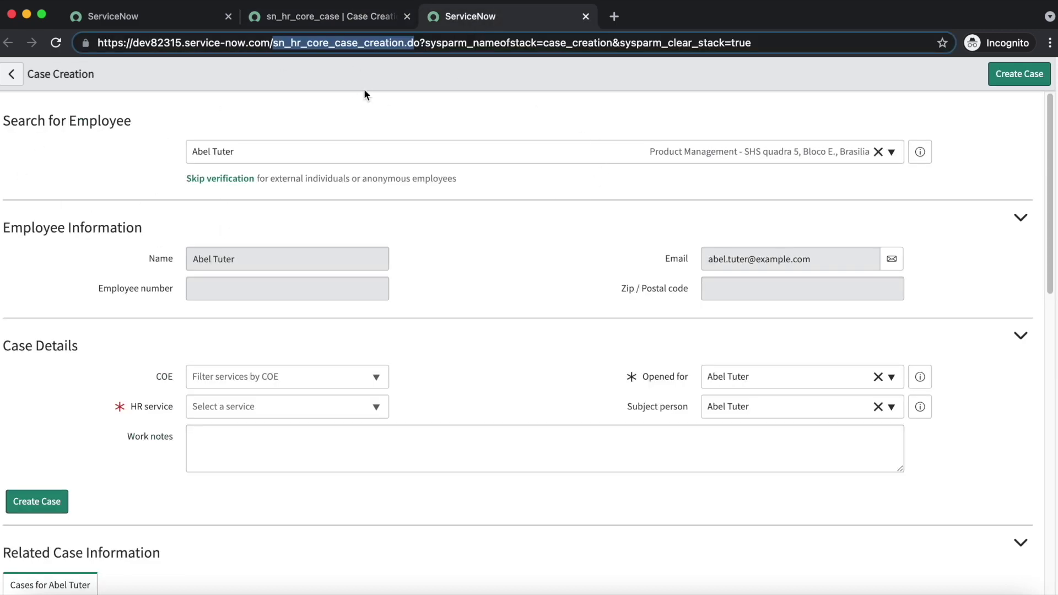
{"action": "left_click", "coordinate": [309, 20]}
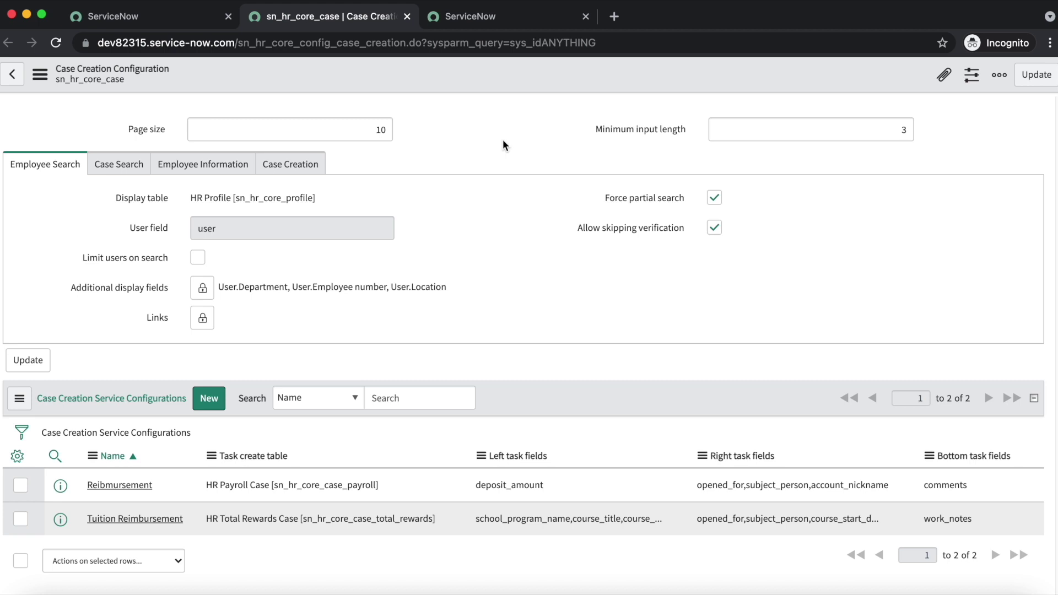
{"action": "left_click", "coordinate": [470, 18]}
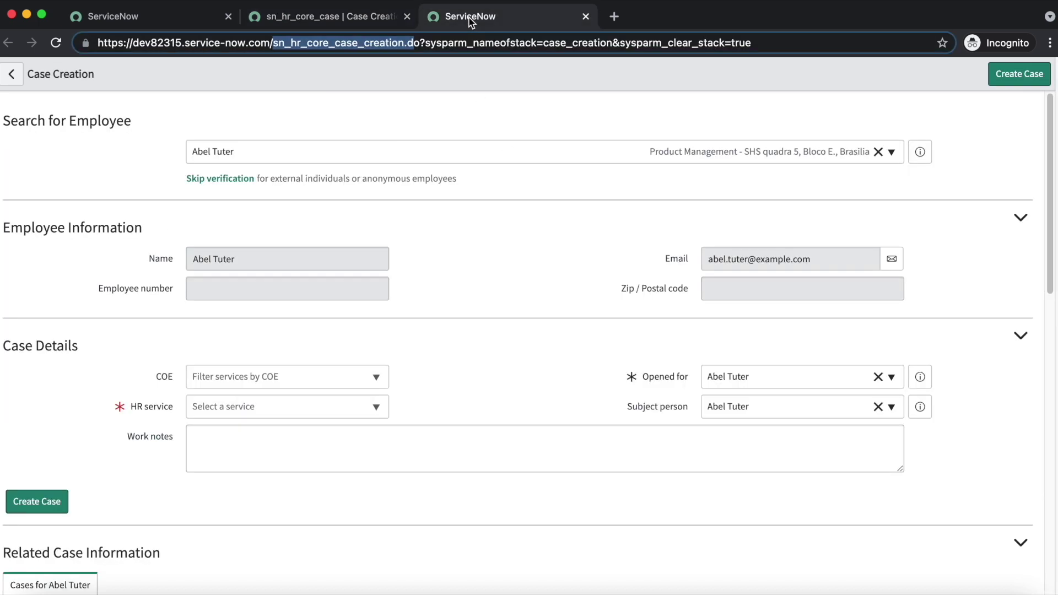
{"action": "left_click", "coordinate": [260, 154]}
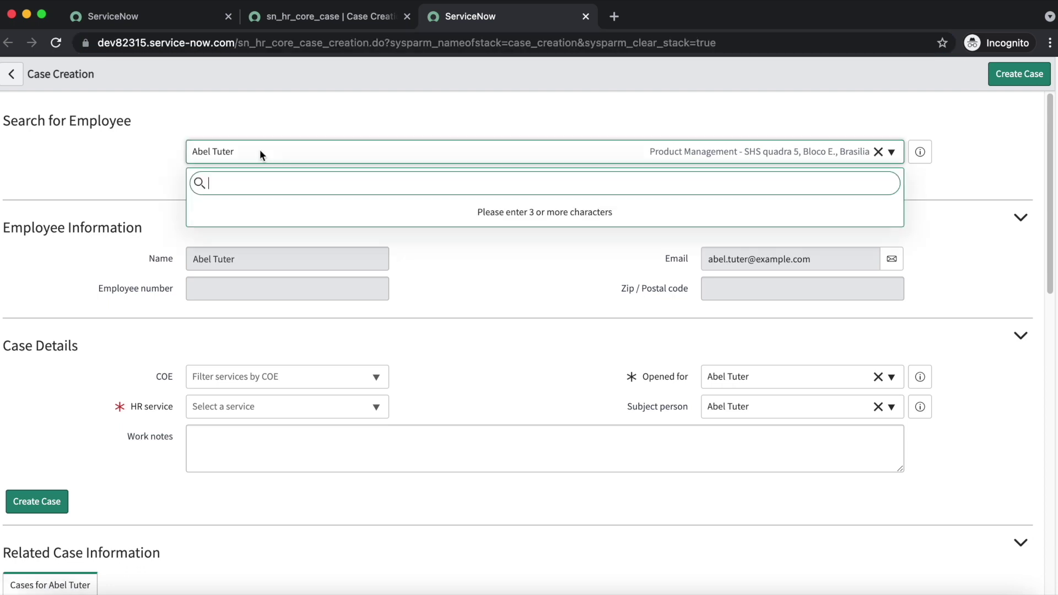
{"action": "type", "text": "sha"}
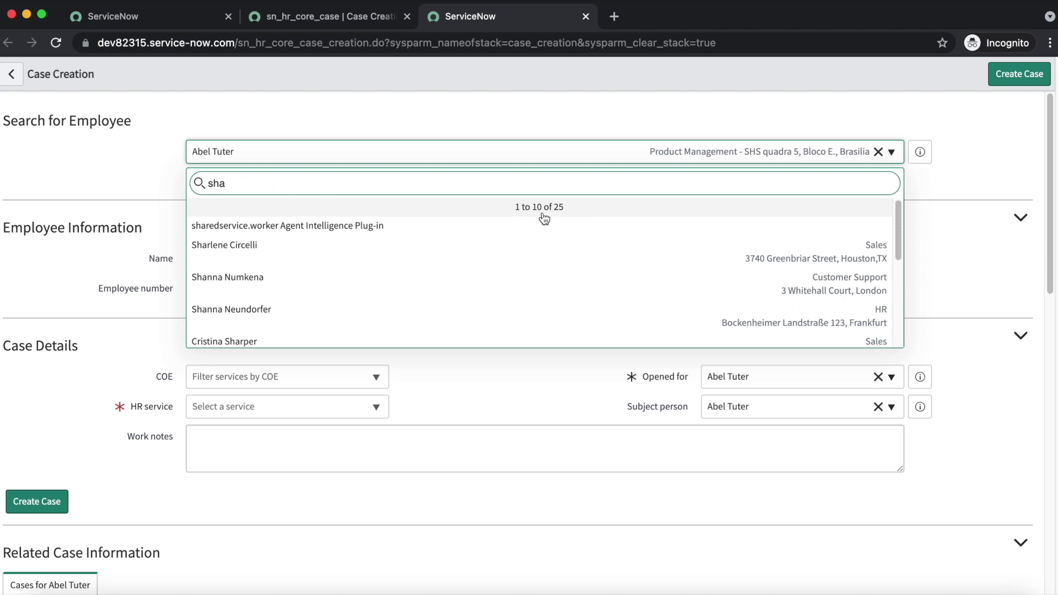
- Check the Page size setting in the configuration and repeat the employee search for "sha" on the Case Creation page
{"action": "left_click", "coordinate": [346, 18]}
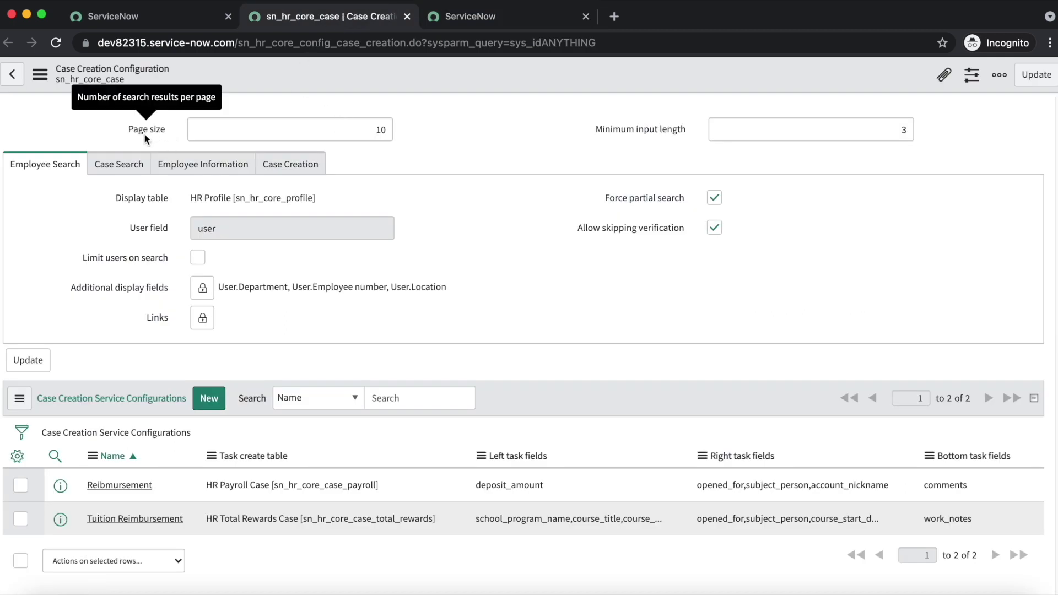
{"action": "left_click", "coordinate": [465, 19]}
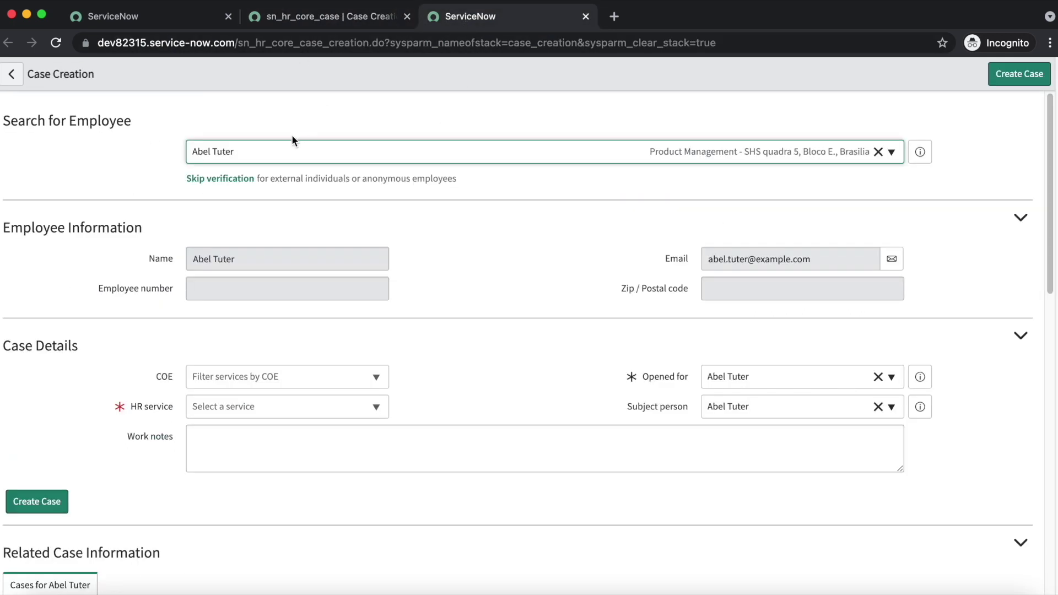
{"action": "left_click", "coordinate": [249, 150]}
{"action": "type", "text": "sha"}
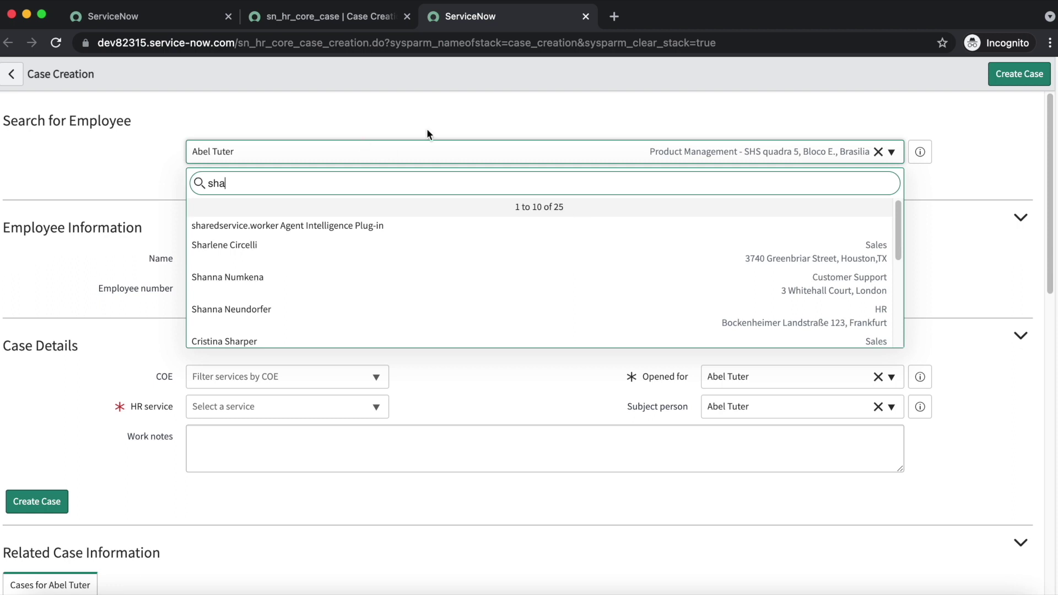
- Examine how the employee search results are split into successive batches, through to the last one
{"action": "left_click_drag", "start_coordinate": [896, 238], "coordinate": [899, 328]}
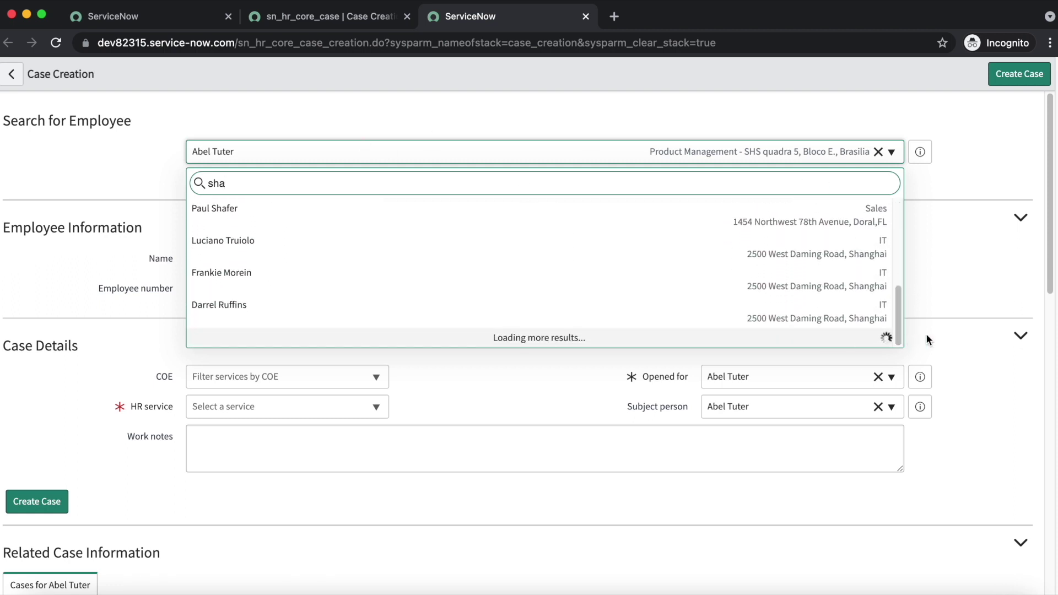
{"action": "left_click_drag", "start_coordinate": [899, 260], "coordinate": [897, 282]}
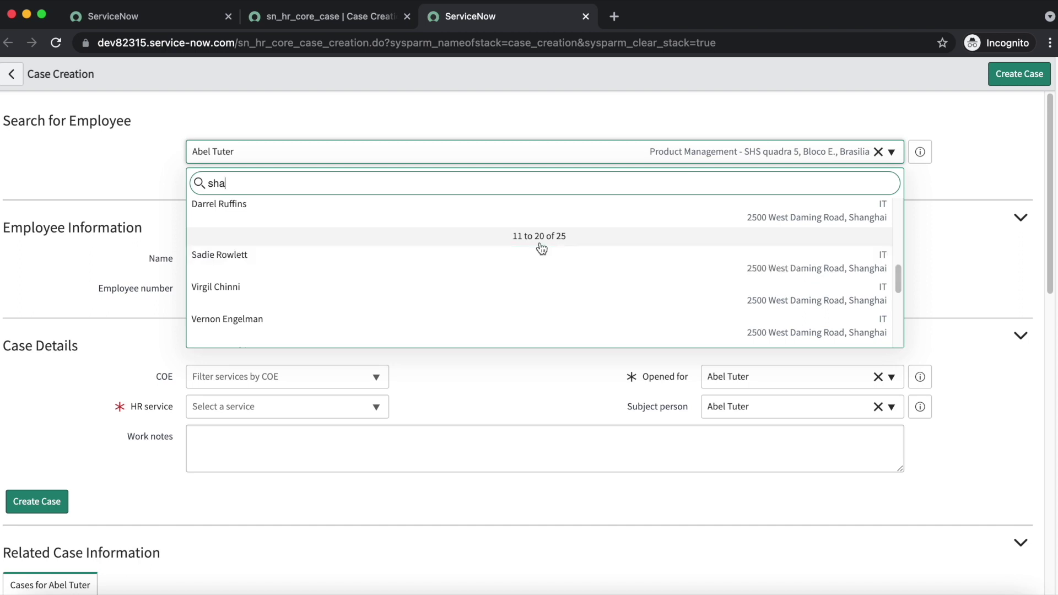
{"action": "left_click_drag", "start_coordinate": [898, 275], "coordinate": [898, 334]}
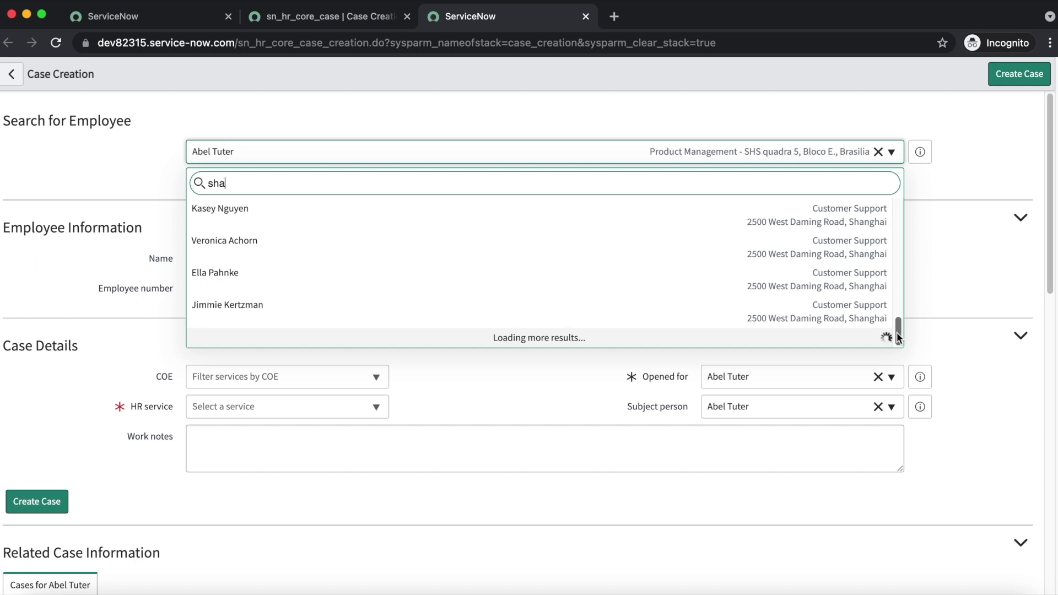
{"action": "left_click_drag", "start_coordinate": [899, 305], "coordinate": [899, 318]}
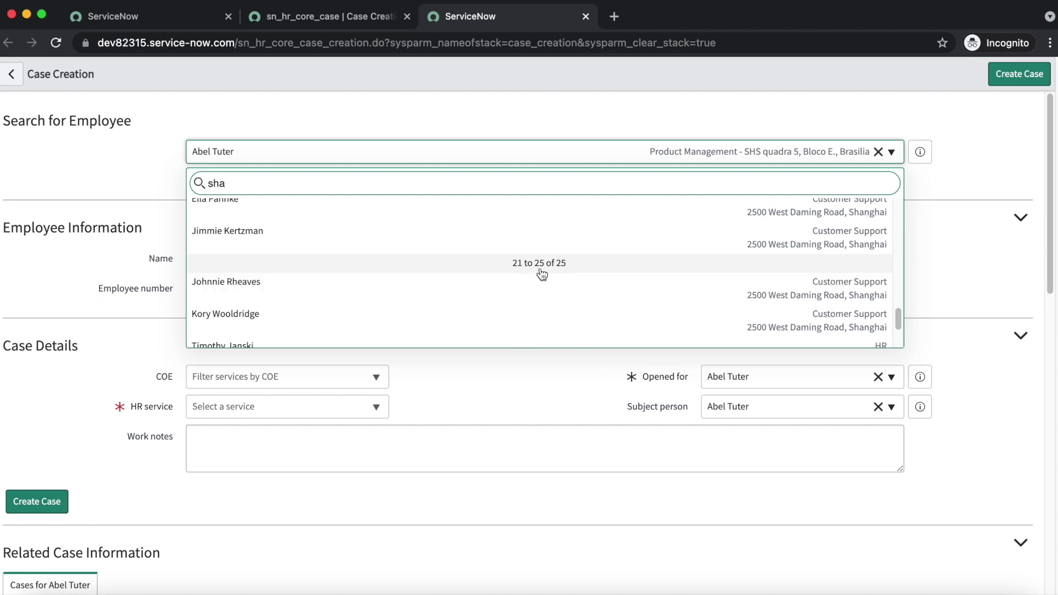
- Set the Page size to 5 in the Case Creation Configuration and save the record
{"action": "left_click", "coordinate": [346, 22]}
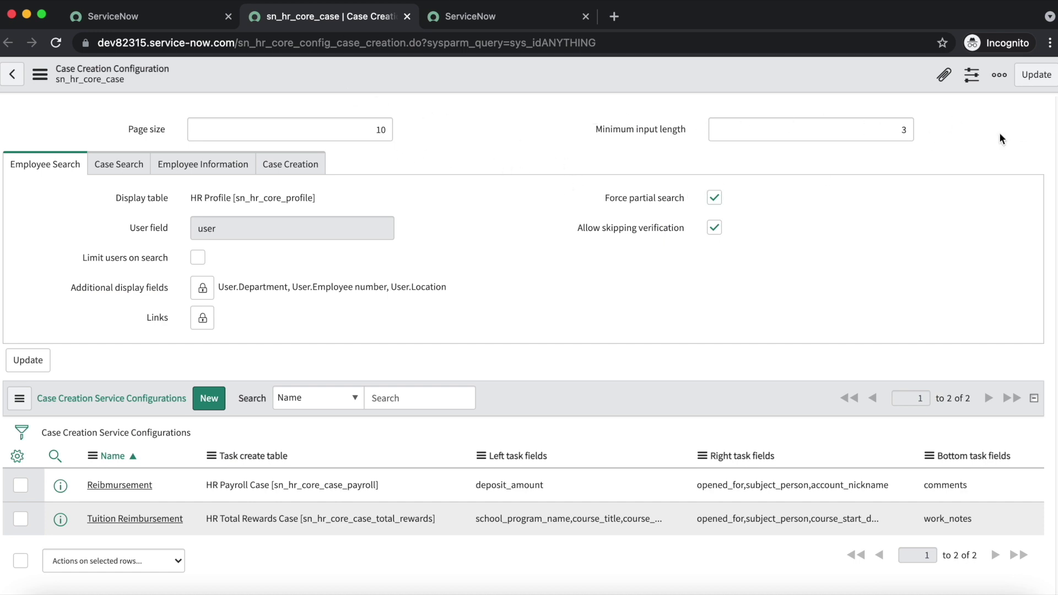
{"action": "left_click_drag", "start_coordinate": [364, 128], "coordinate": [474, 129]}
{"action": "type", "text": "5"}
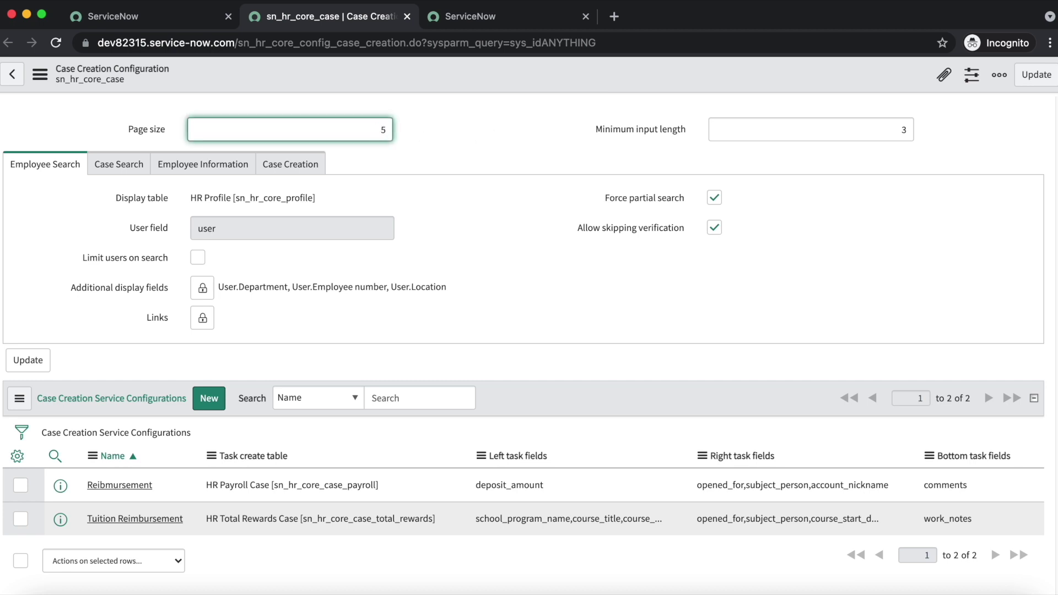
{"action": "right_click", "coordinate": [442, 82]}
{"action": "left_click", "coordinate": [453, 89]}
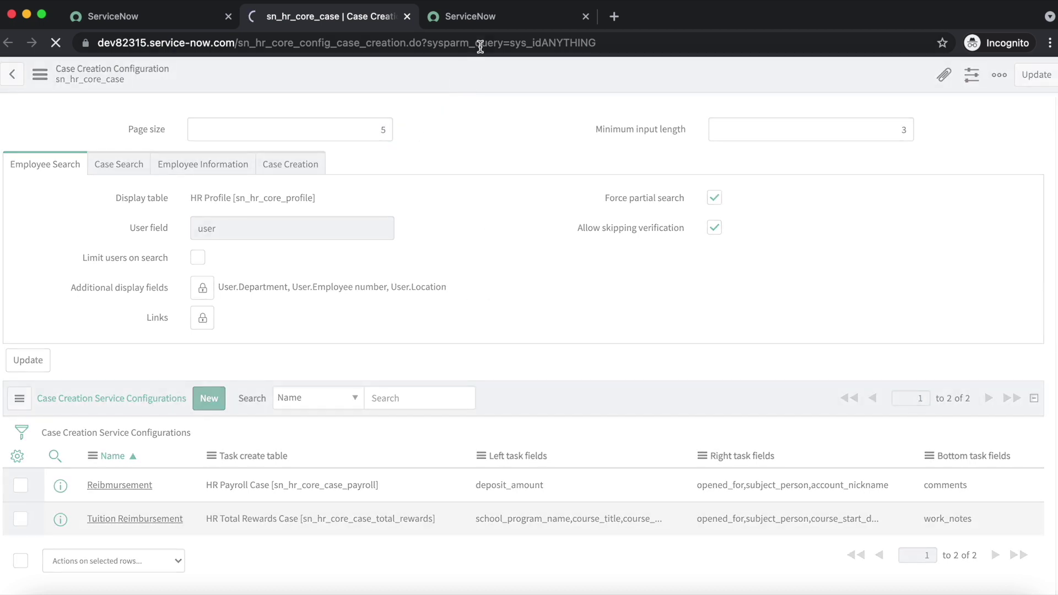
- Reload the Case Creation page, search employees for "sha" and examine how the results are split into batches
{"action": "left_click", "coordinate": [474, 22]}
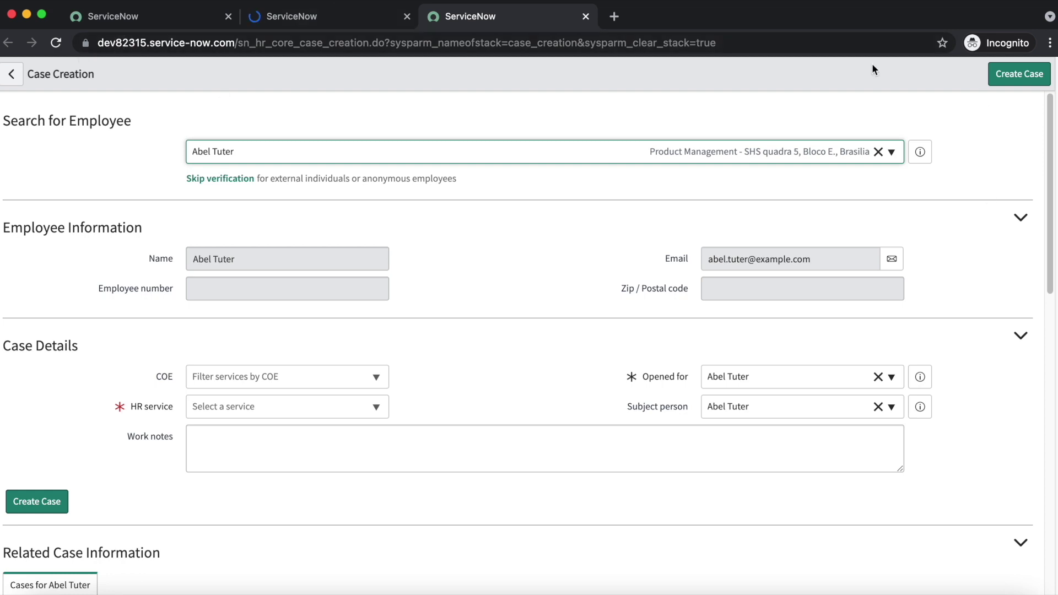
{"action": "left_click", "coordinate": [56, 42]}
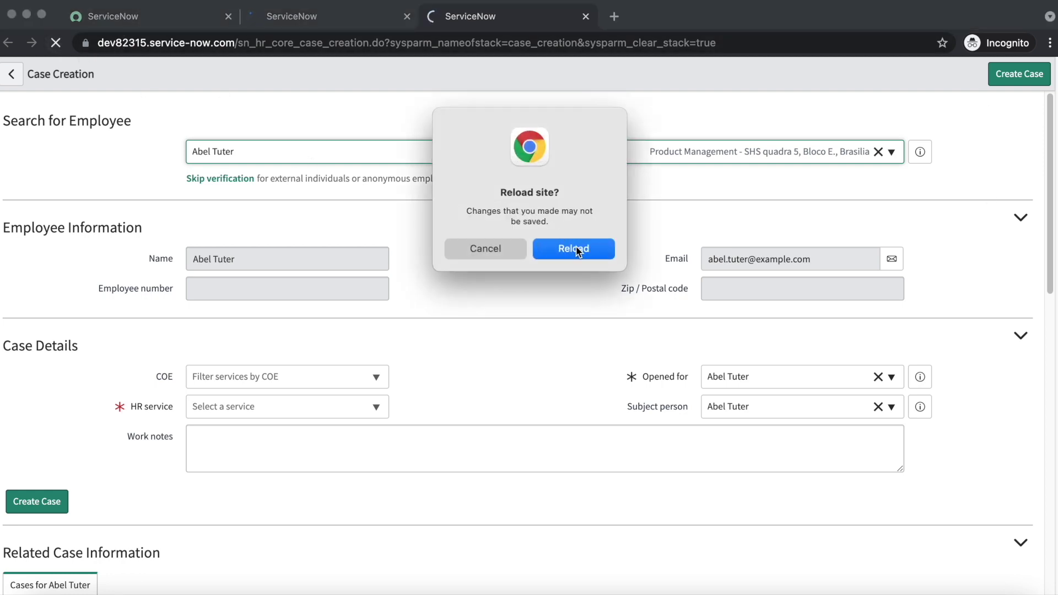
{"action": "left_click", "coordinate": [574, 246]}
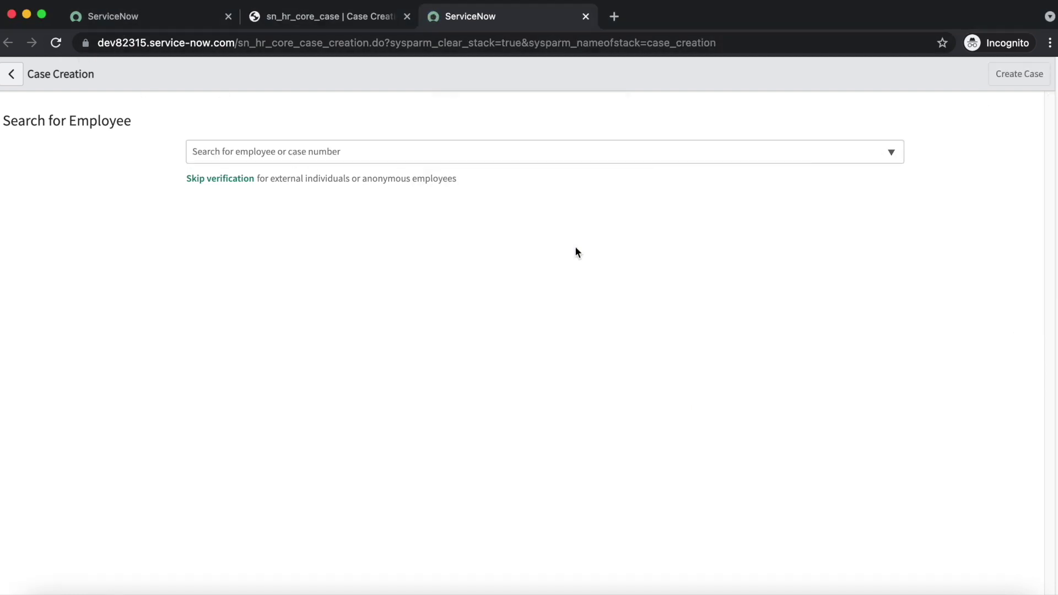
{"action": "left_click", "coordinate": [267, 157]}
{"action": "type", "text": "sha"}
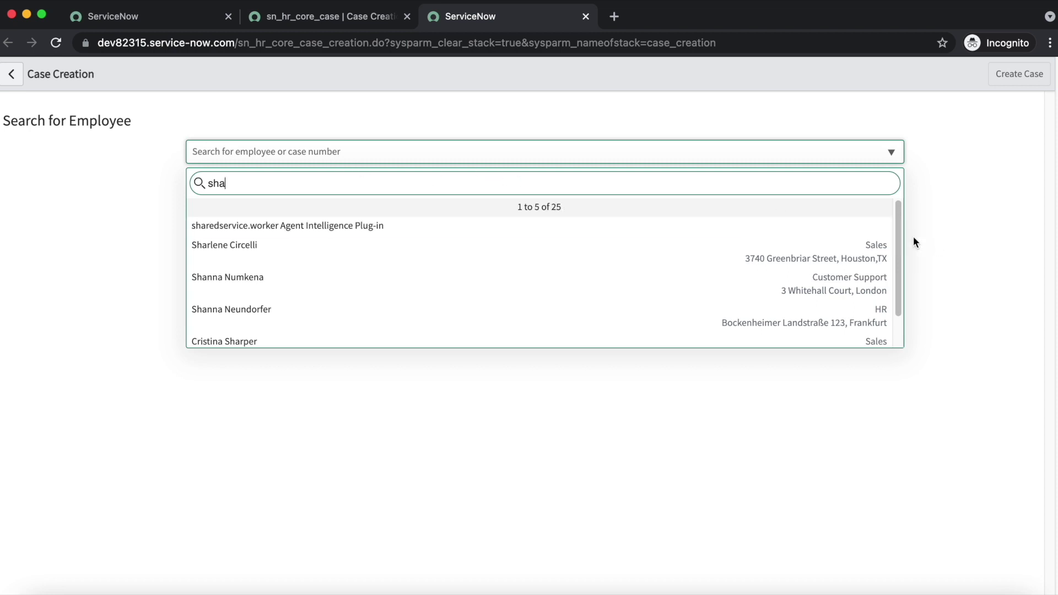
{"action": "left_click_drag", "start_coordinate": [898, 240], "coordinate": [902, 288]}
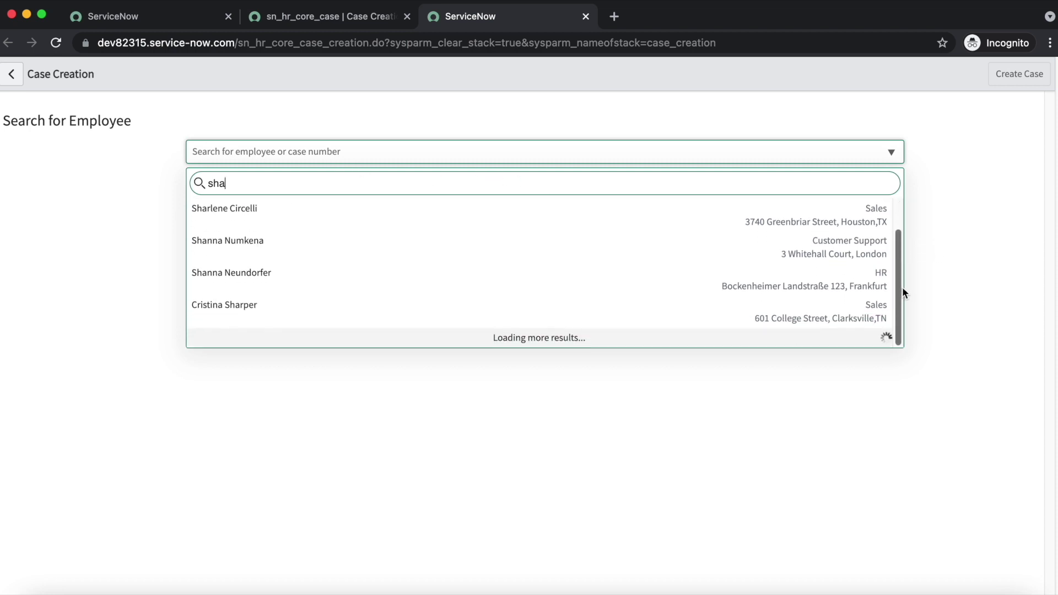
{"action": "left_click_drag", "start_coordinate": [899, 244], "coordinate": [901, 273]}
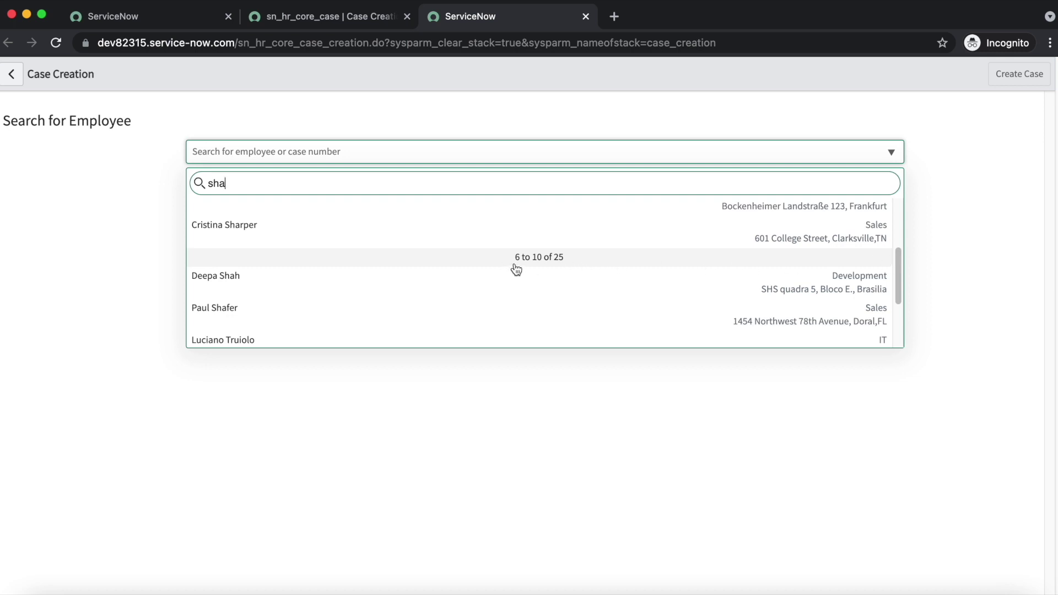
{"action": "left_click_drag", "start_coordinate": [899, 273], "coordinate": [898, 324]}
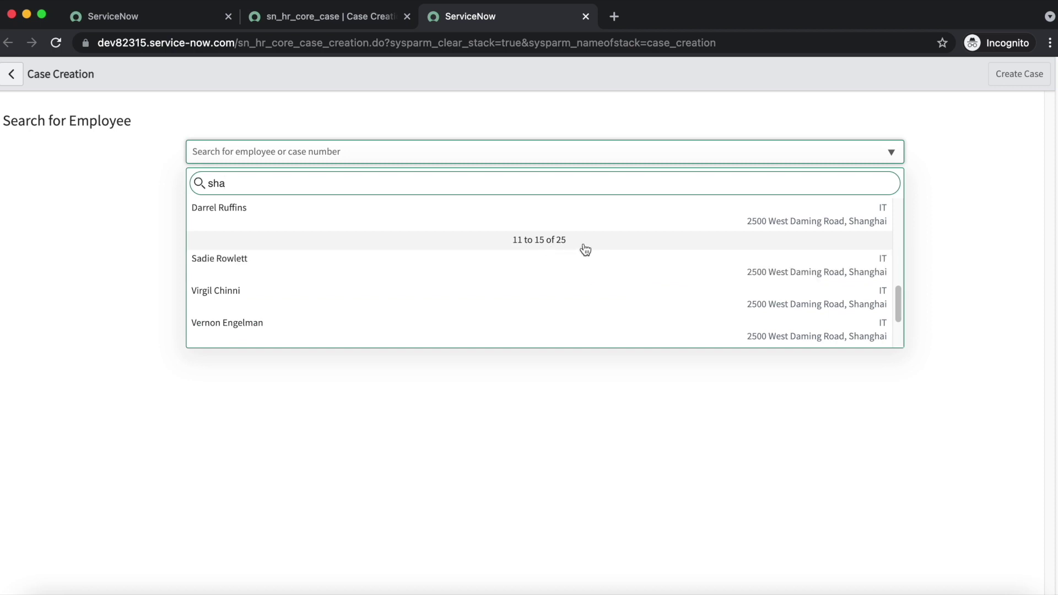
- Check the Minimum input length in the configuration and test the employee search with "sha" and the shorter "sh"
{"action": "left_click", "coordinate": [351, 17]}
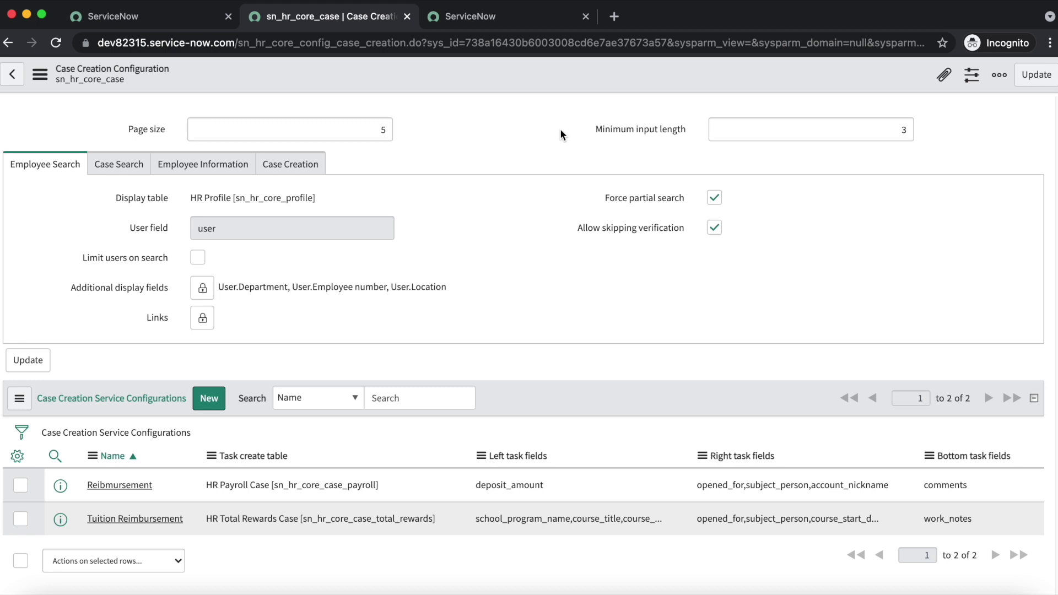
{"action": "left_click", "coordinate": [472, 17]}
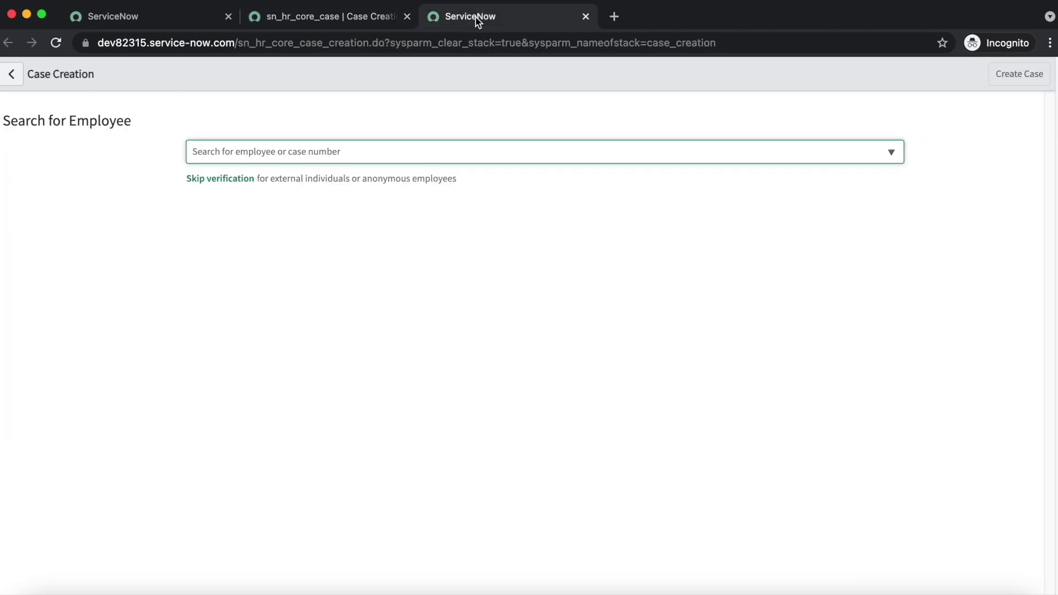
{"action": "left_click", "coordinate": [265, 153]}
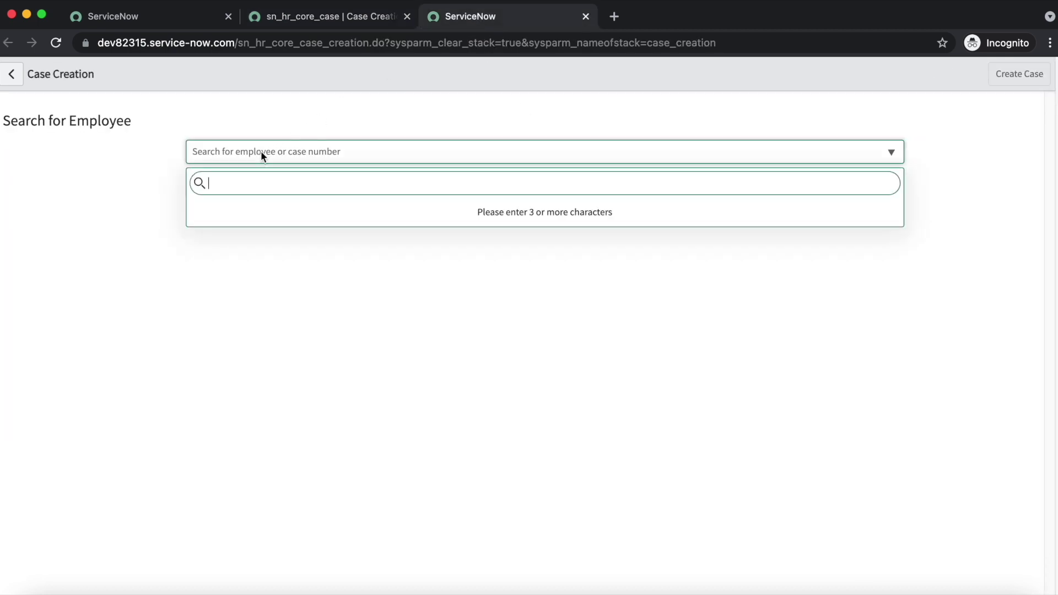
{"action": "type", "text": "sha"}
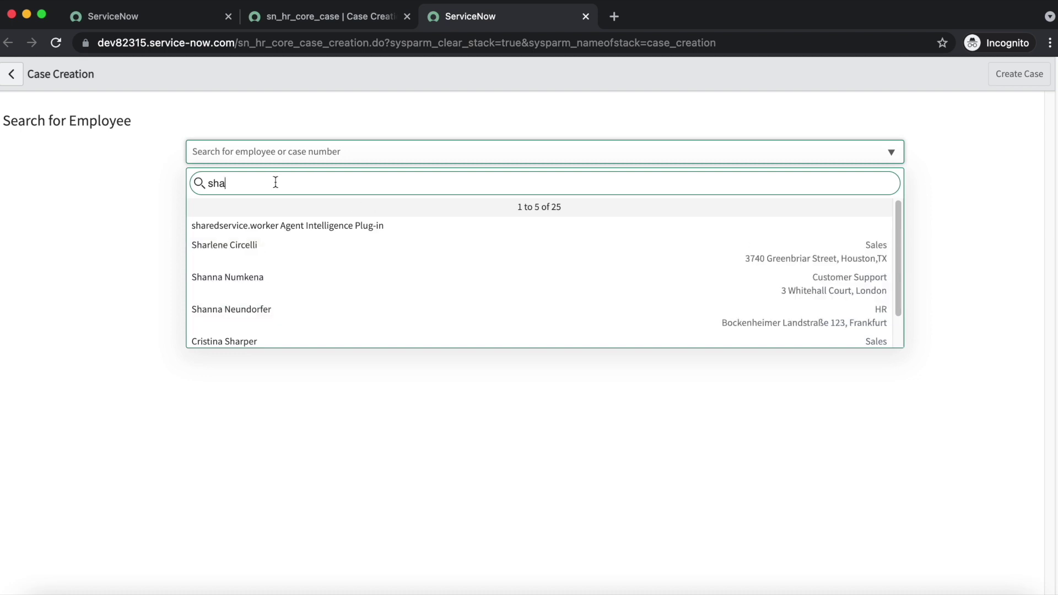
{"action": "key", "text": "BackSpace"}
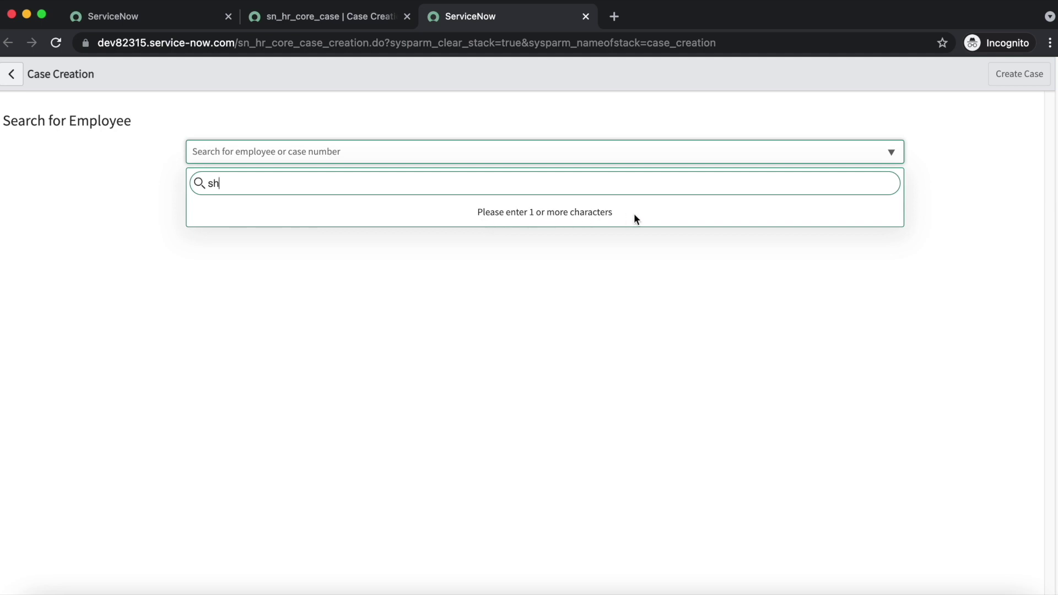
- Set the Minimum input length to 4 in the Case Creation Configuration and save the record
{"action": "left_click", "coordinate": [326, 22]}
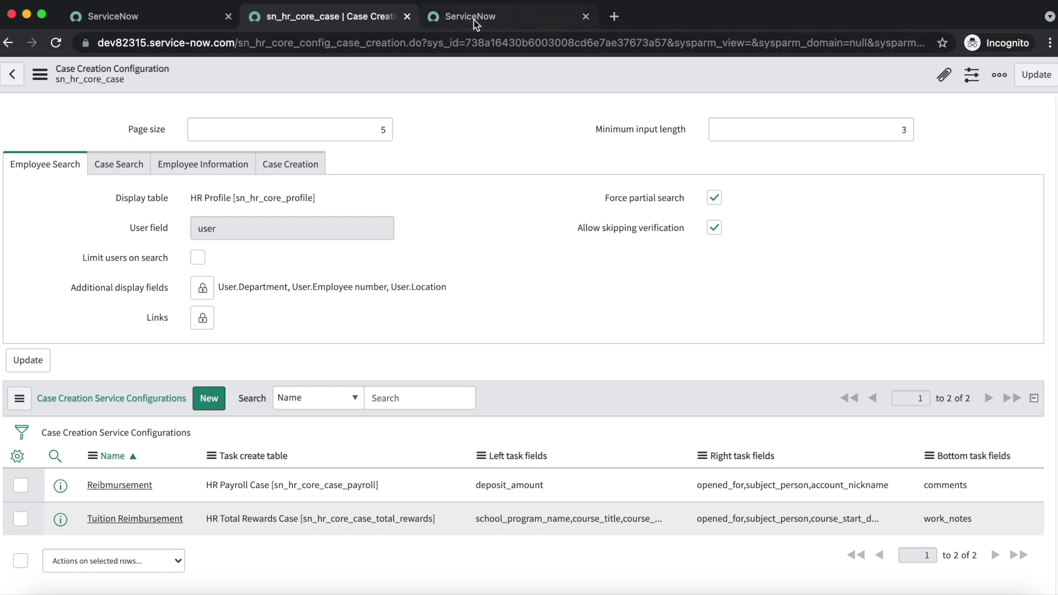
{"action": "left_click", "coordinate": [892, 132]}
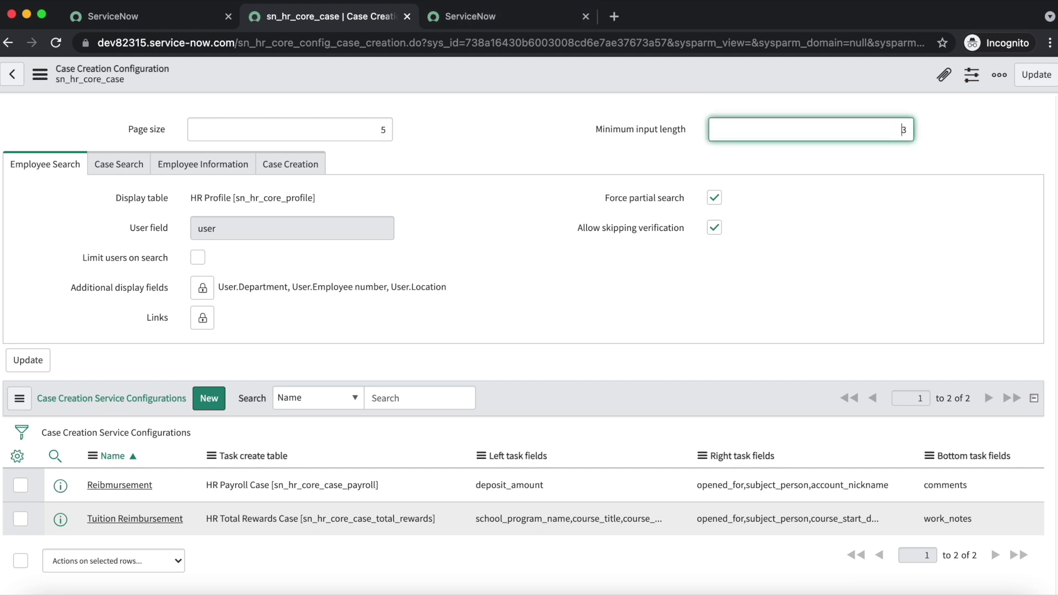
{"action": "left_click_drag", "start_coordinate": [900, 131], "coordinate": [934, 133]}
{"action": "type", "text": "4"}
{"action": "right_click", "coordinate": [480, 81]}
{"action": "left_click", "coordinate": [490, 88]}
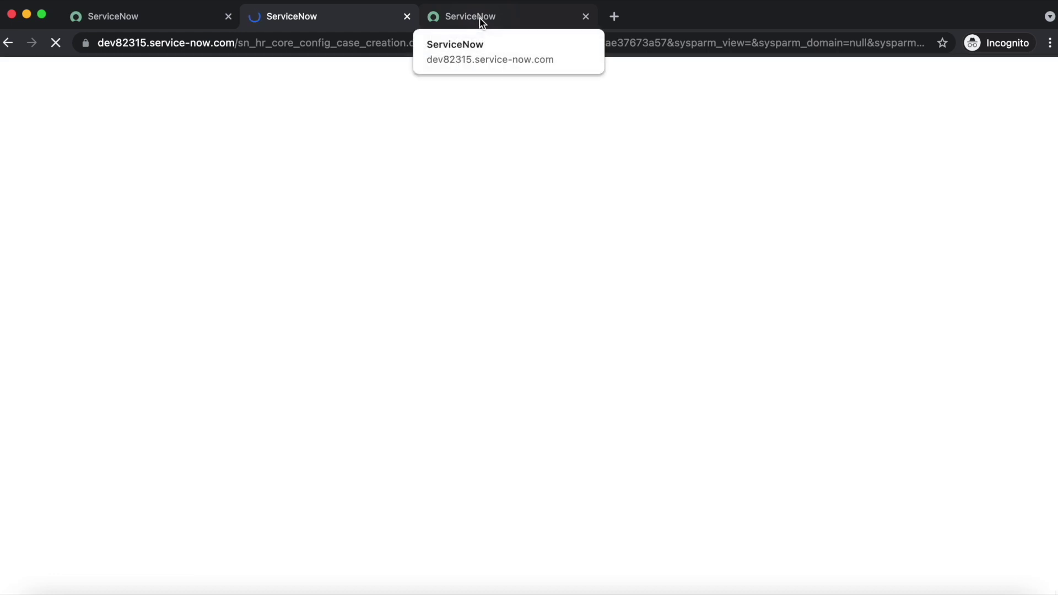
- Reload the Case Creation page and test the employee search with the three characters "abe"
{"action": "left_click", "coordinate": [481, 17]}
{"action": "left_click", "coordinate": [55, 43]}
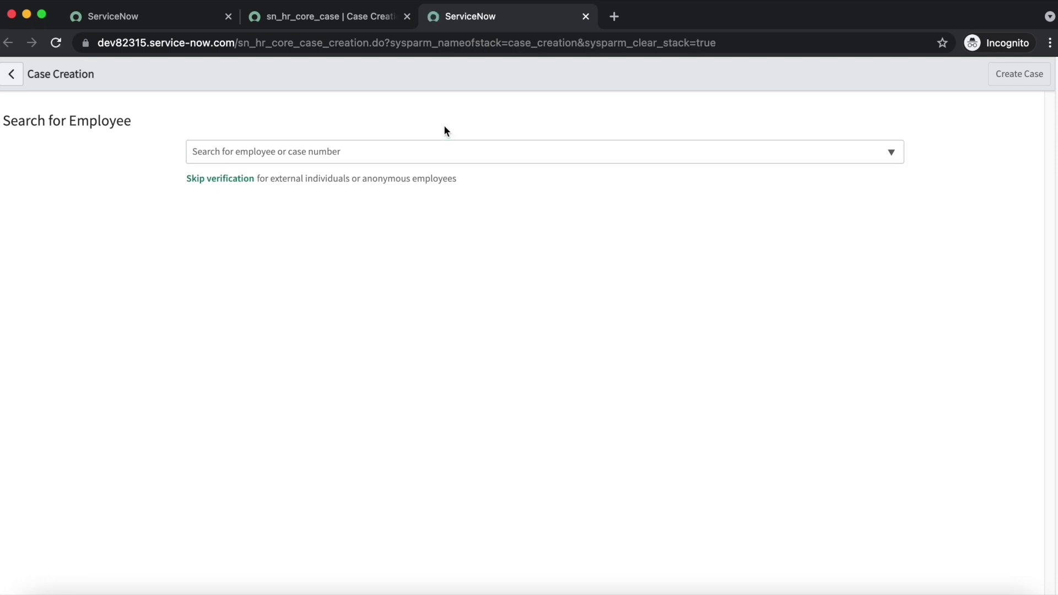
{"action": "left_click", "coordinate": [236, 150]}
{"action": "type", "text": "abe"}
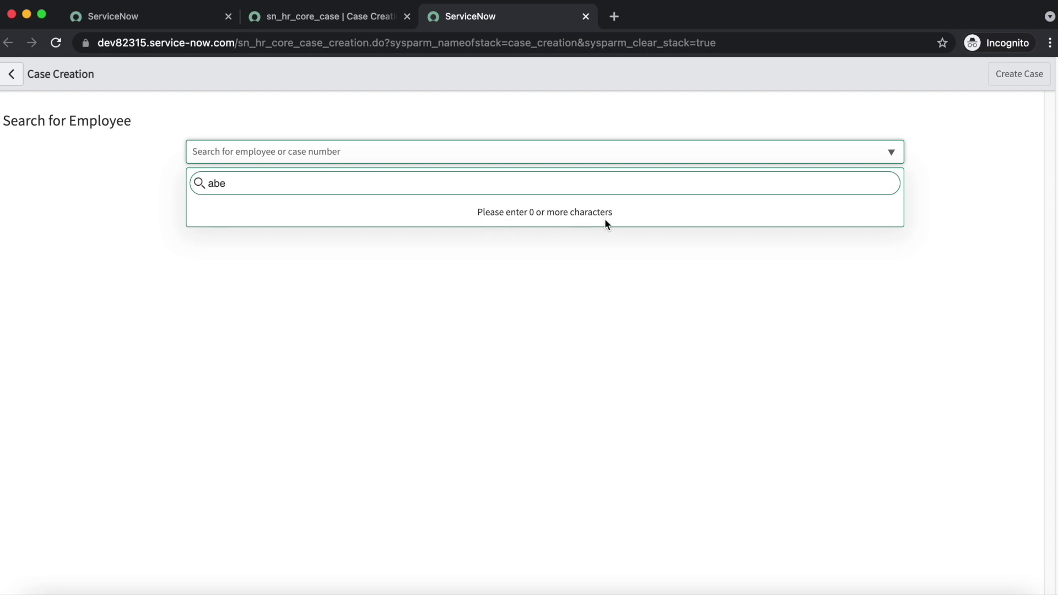
- Recheck the Minimum input length, and test the employee search with a four-letter first name and with its last letter removed
{"action": "left_click", "coordinate": [337, 20]}
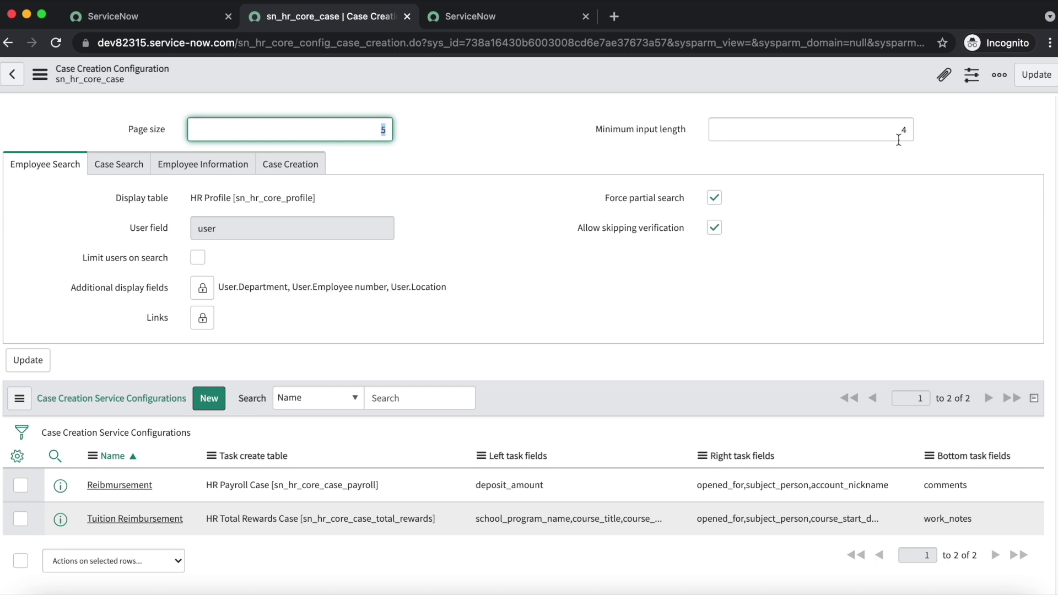
{"action": "left_click", "coordinate": [472, 26]}
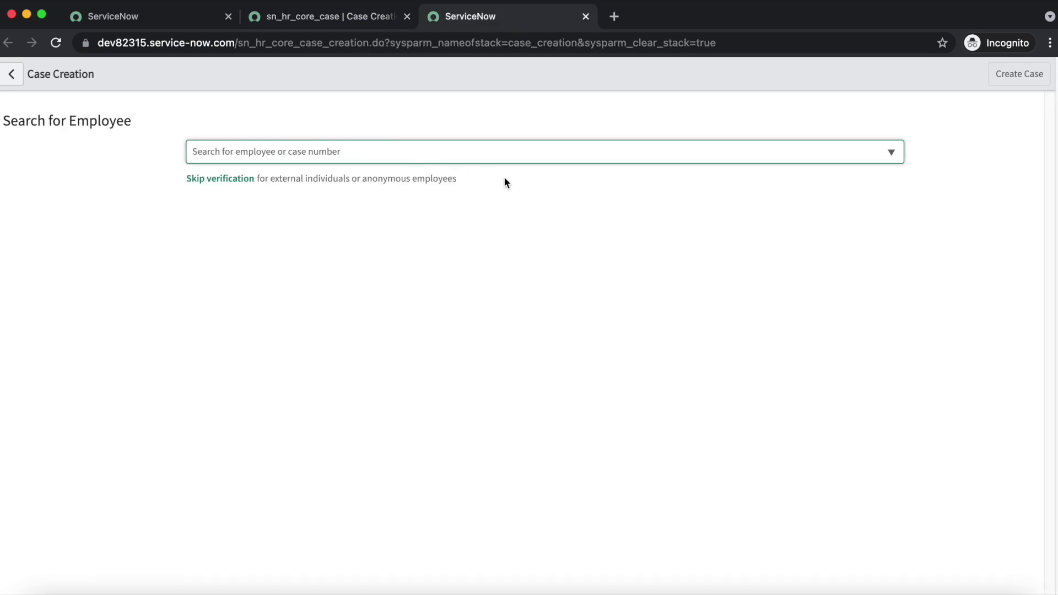
{"action": "left_click", "coordinate": [320, 152]}
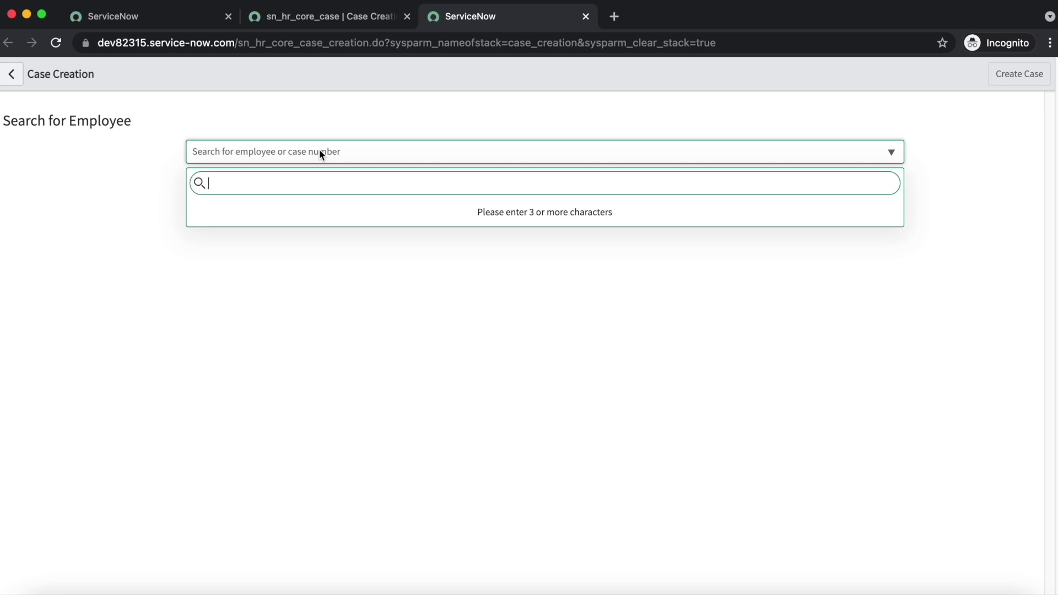
{"action": "type", "text": "abel"}
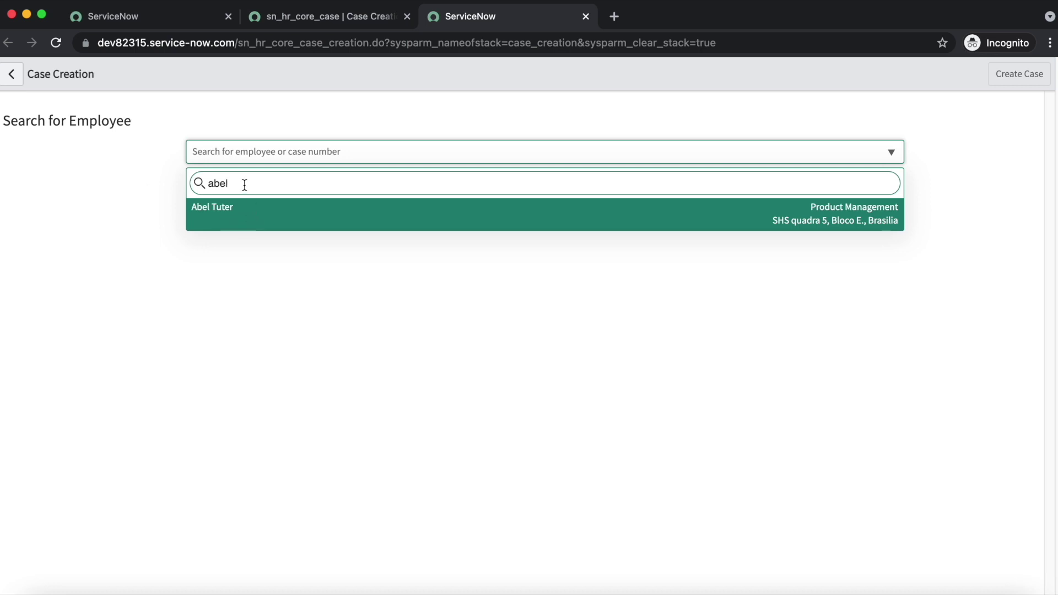
{"action": "key", "text": "BackSpace"}
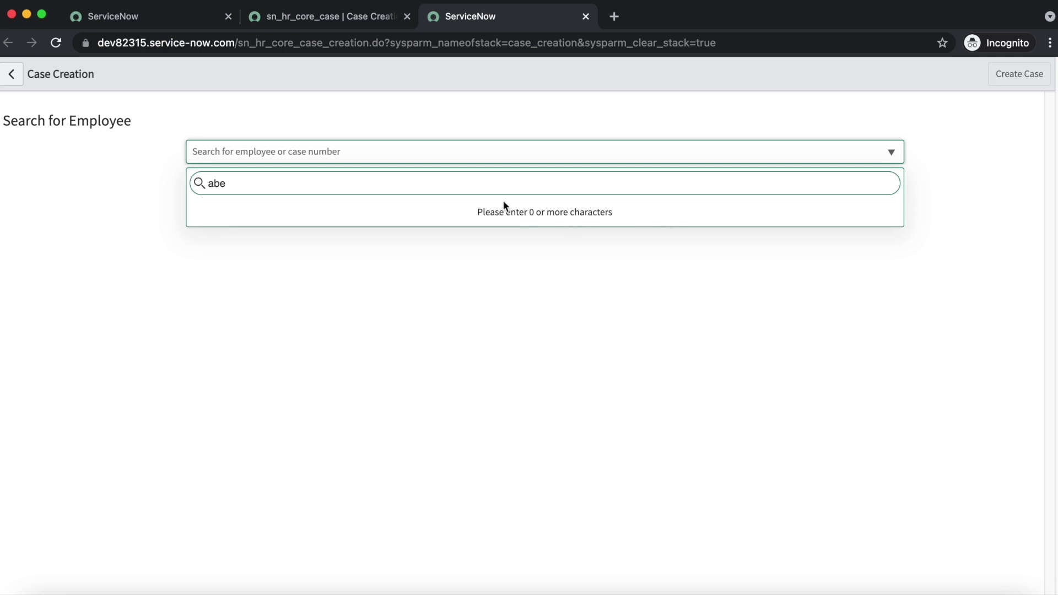
- Compare the configuration's Employee Search settings, including Allow skipping verification, with the employee search on the Case Creation page
{"action": "left_click_drag", "start_coordinate": [348, 16], "coordinate": [464, 17]}
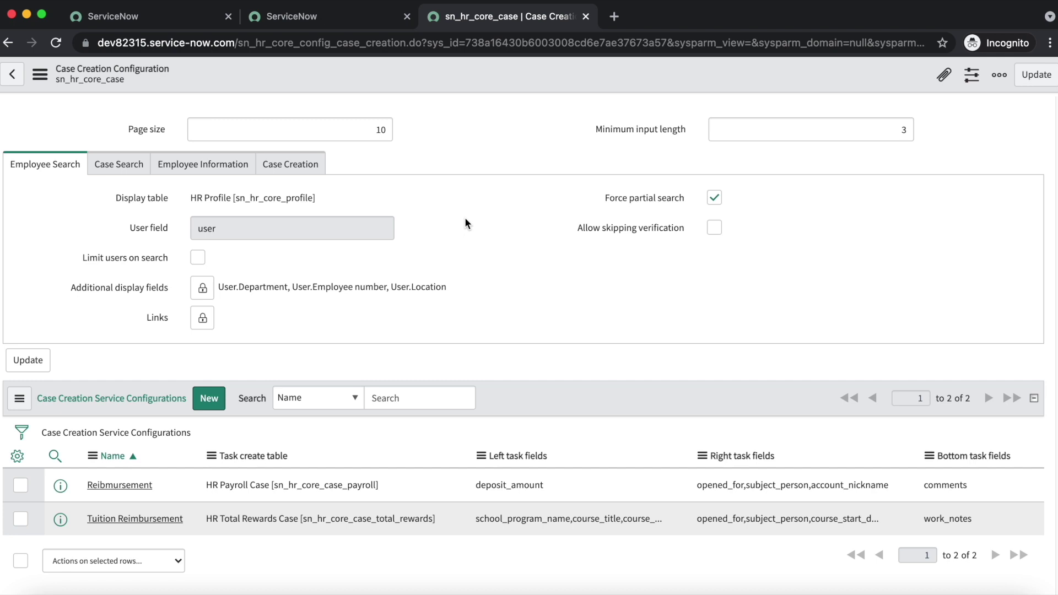
{"action": "left_click", "coordinate": [325, 22]}
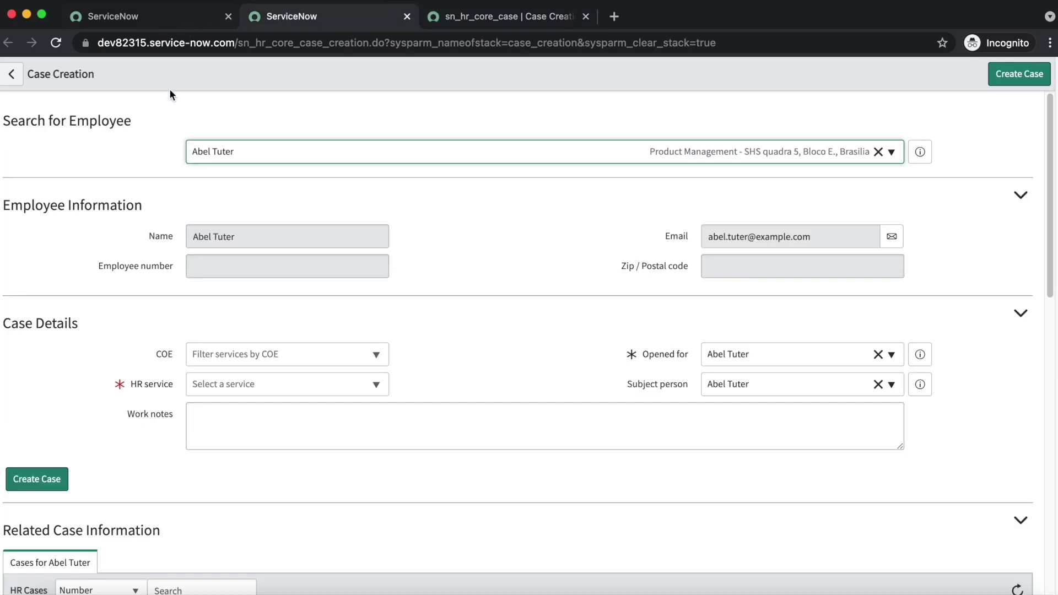
{"action": "left_click", "coordinate": [244, 159]}
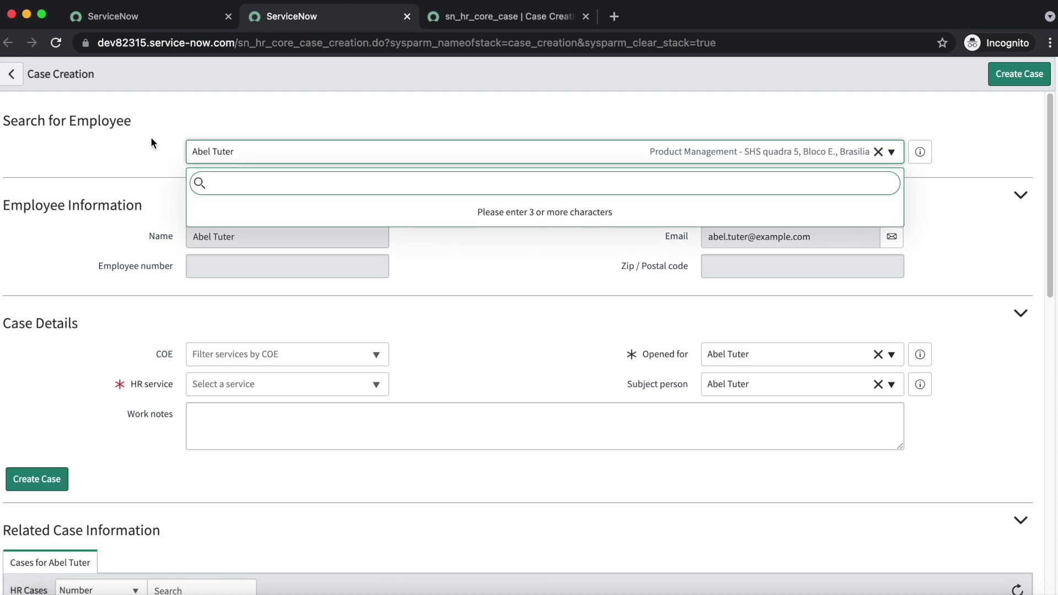
{"action": "left_click", "coordinate": [29, 141]}
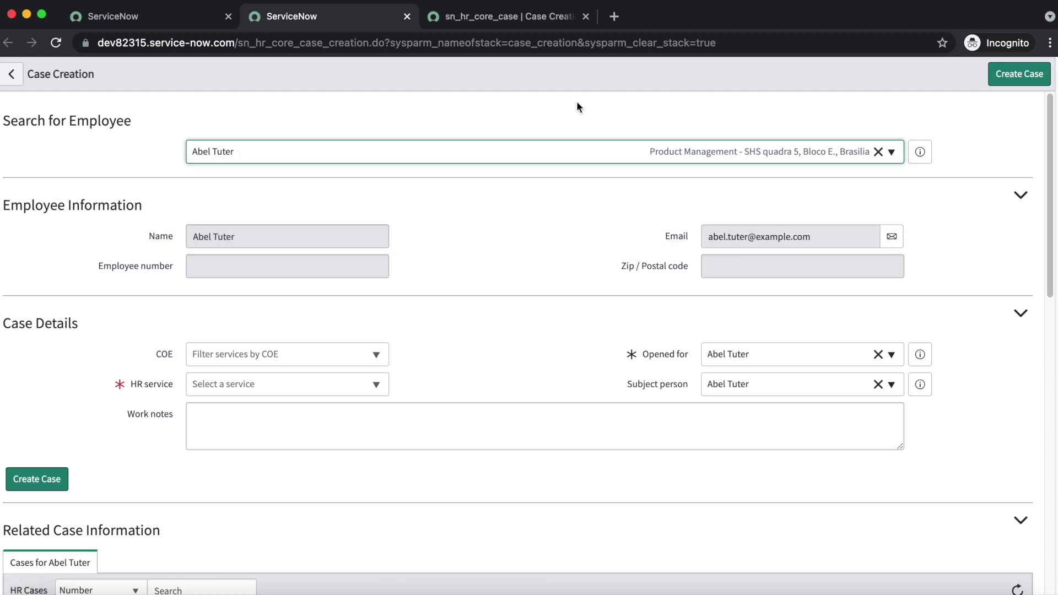
{"action": "left_click", "coordinate": [532, 16]}
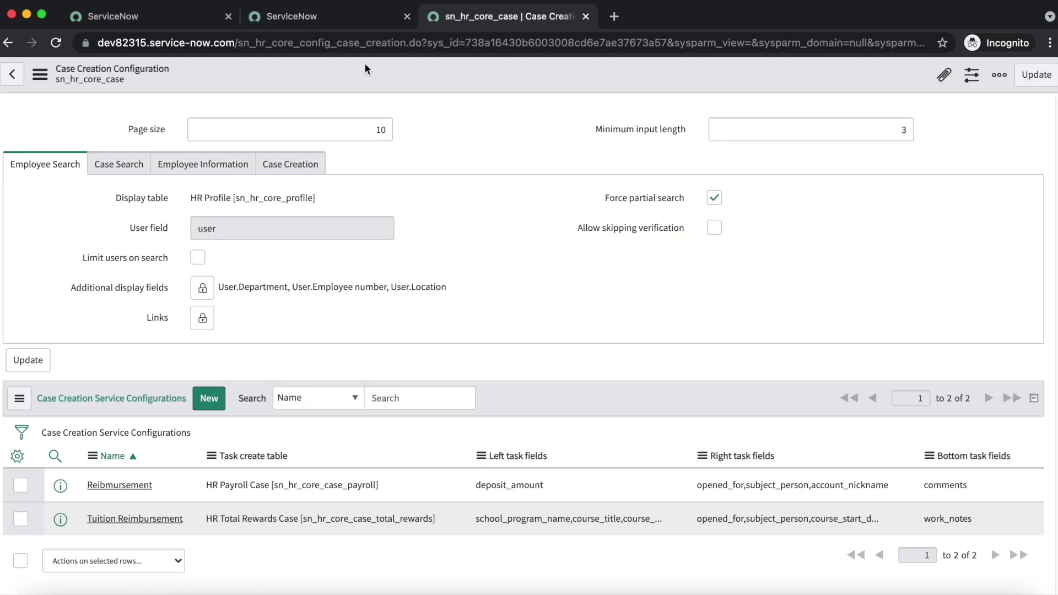
{"action": "left_click", "coordinate": [301, 24]}
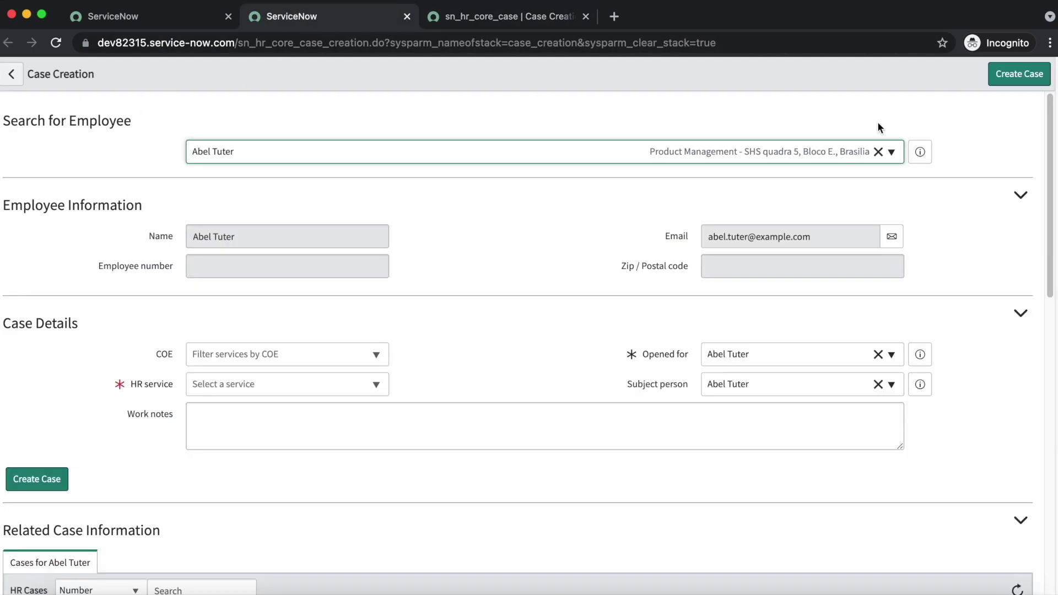
- Enable Limit users on search in the configuration and define the user search condition as Active is true
{"action": "left_click", "coordinate": [473, 19]}
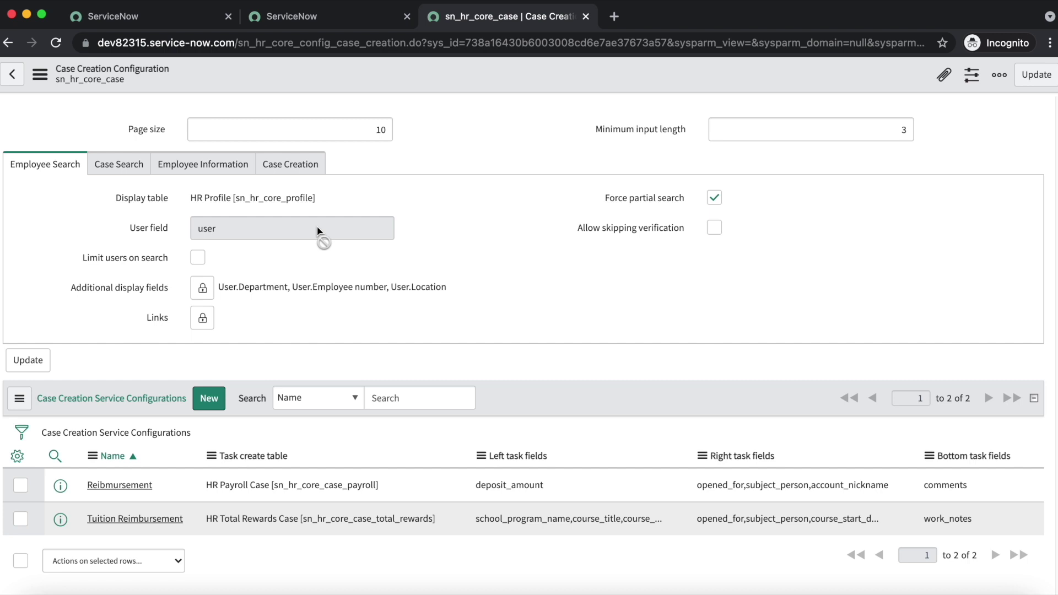
{"action": "left_click", "coordinate": [197, 258]}
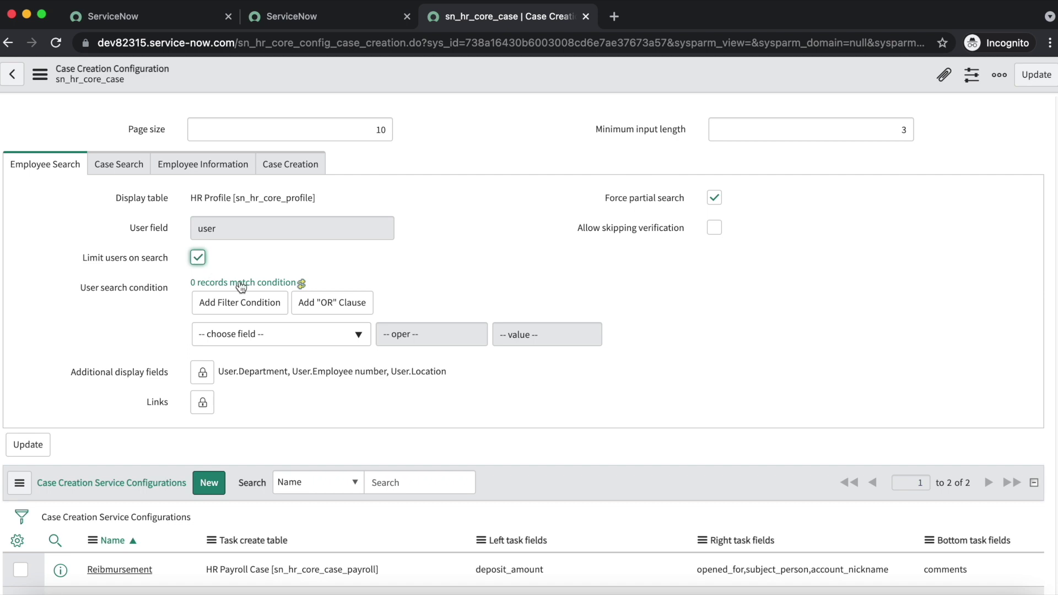
{"action": "left_click", "coordinate": [292, 335]}
{"action": "type", "text": "active"}
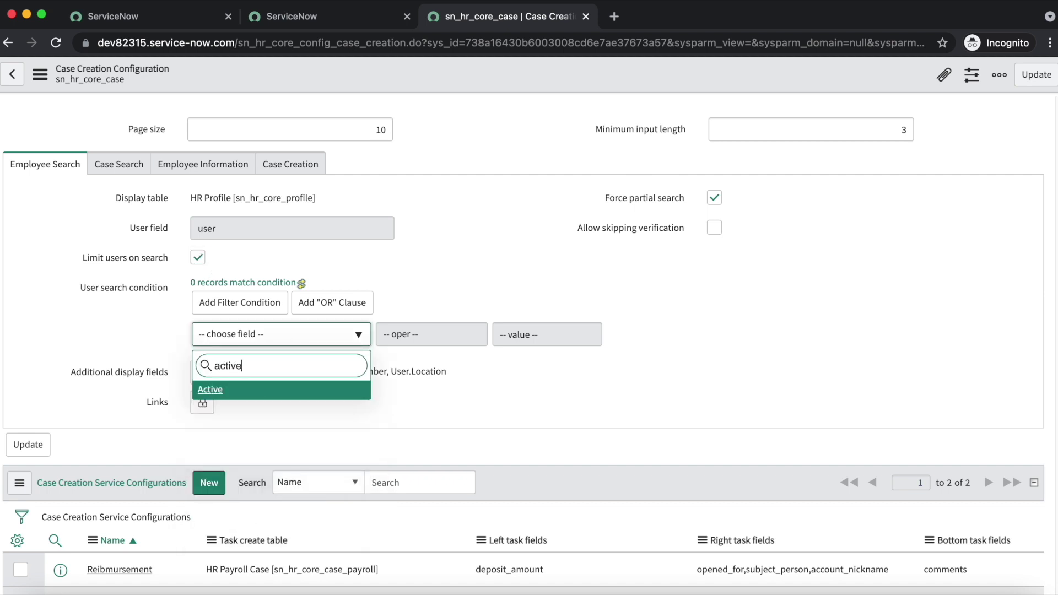
{"action": "left_click", "coordinate": [304, 389]}
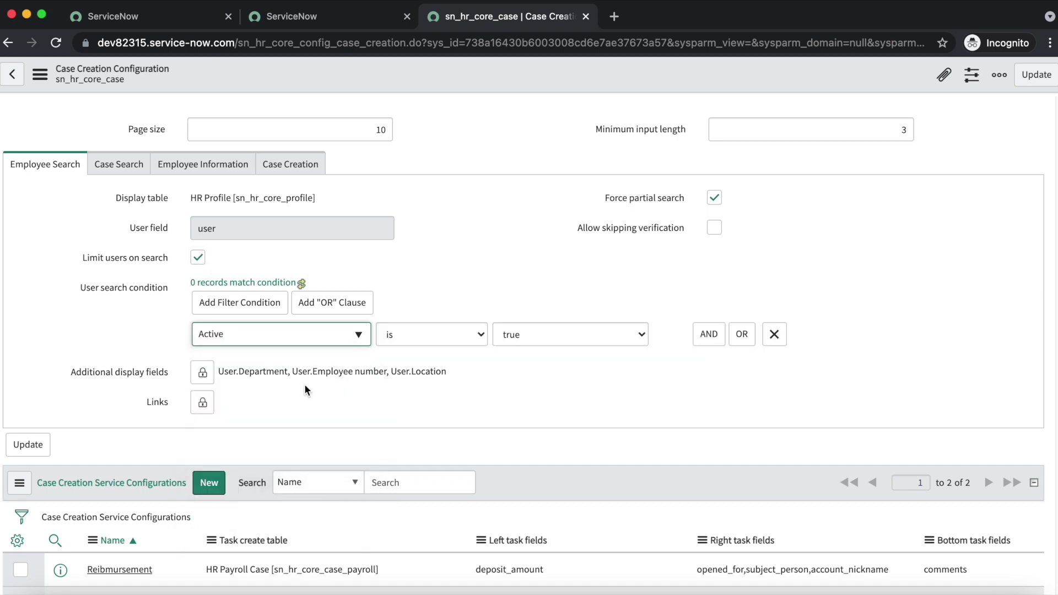
- Add a second user search condition on the Company field, combined with the Active condition by AND
{"action": "left_click", "coordinate": [709, 337]}
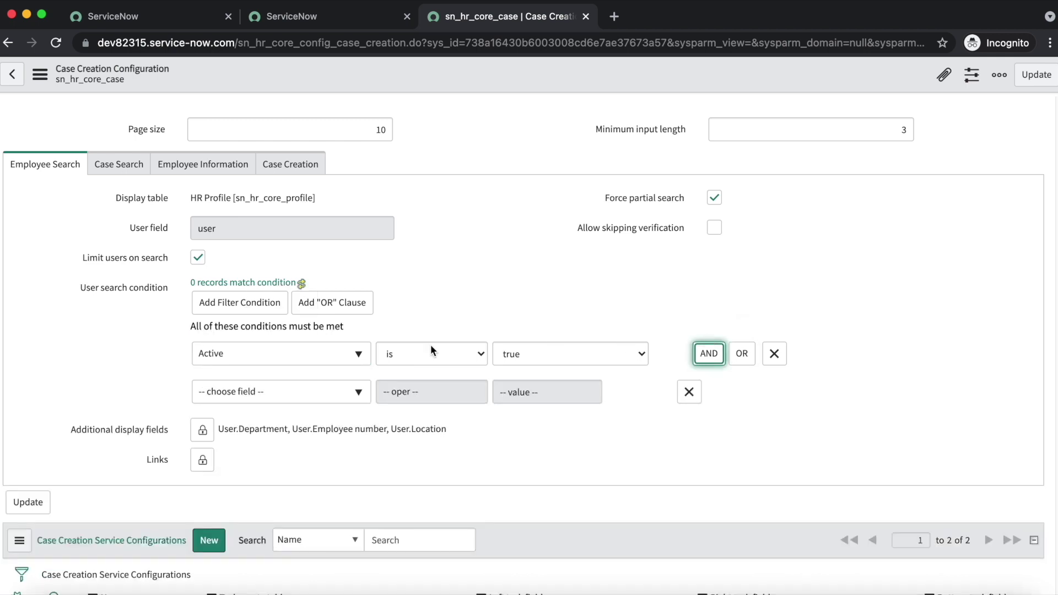
{"action": "left_click", "coordinate": [313, 391]}
{"action": "type", "text": "com"}
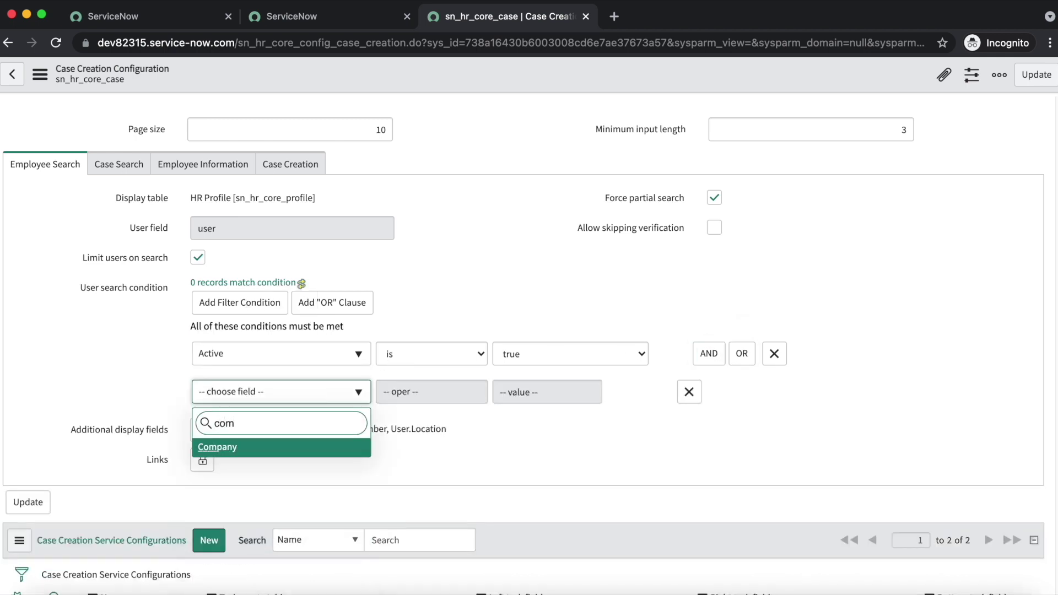
{"action": "left_click", "coordinate": [300, 450]}
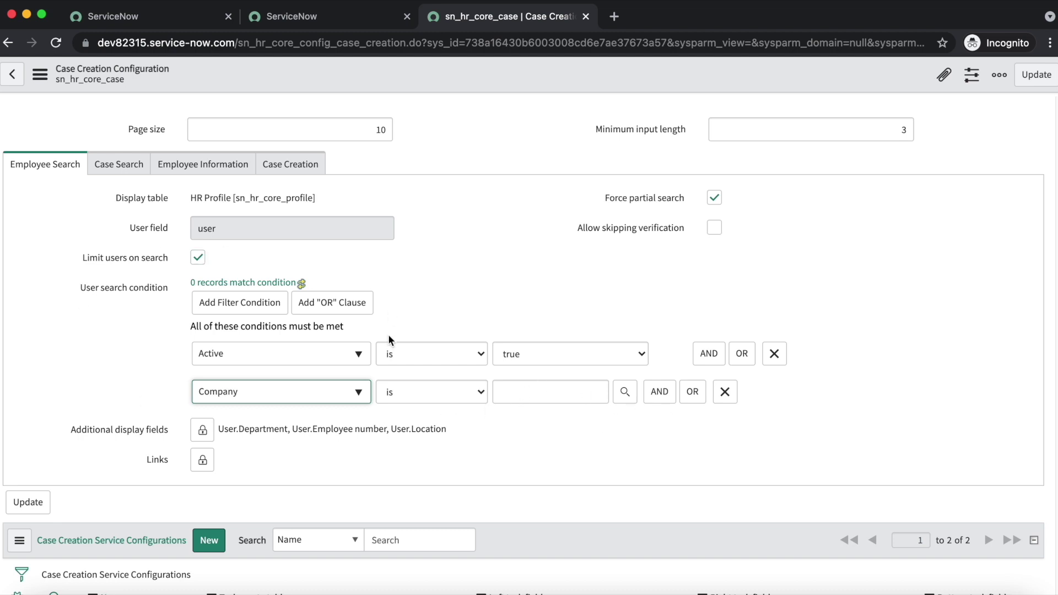
- Remove the Company and Active conditions from the user search condition and disable Limit users on search
{"action": "left_click", "coordinate": [735, 396]}
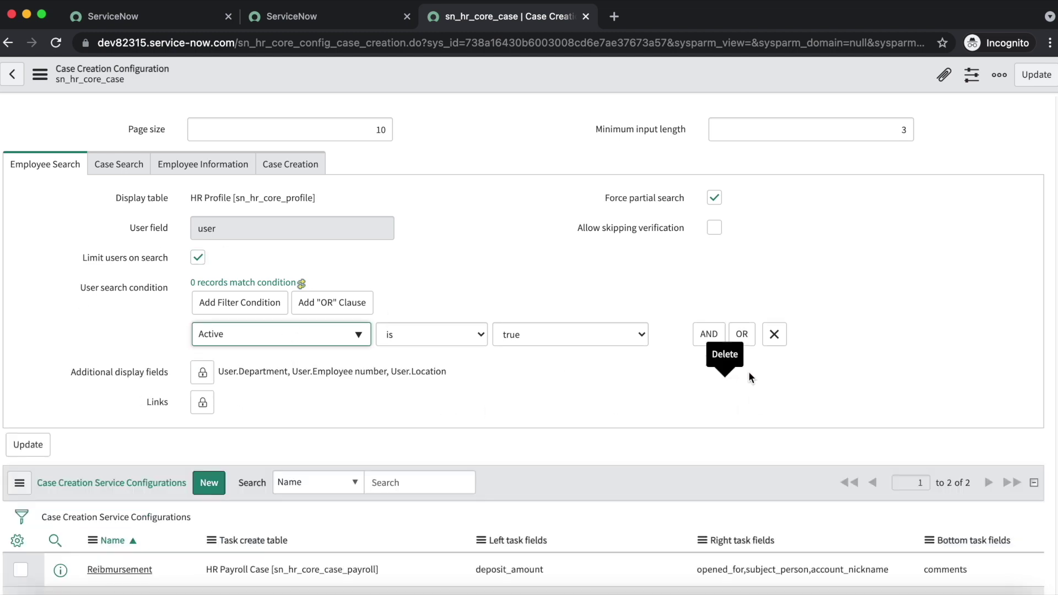
{"action": "left_click", "coordinate": [773, 337]}
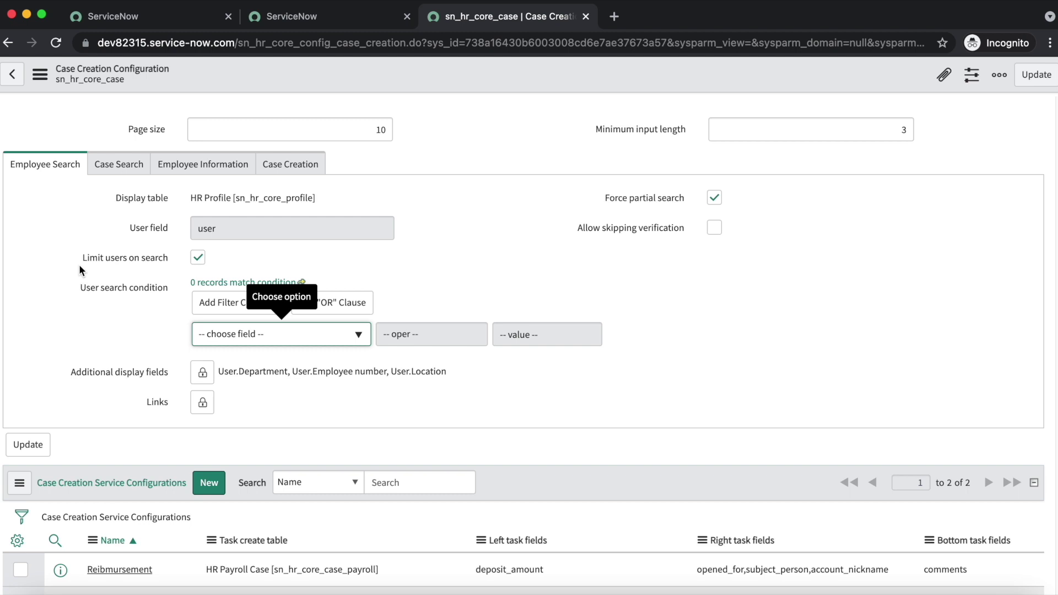
{"action": "left_click", "coordinate": [197, 257]}
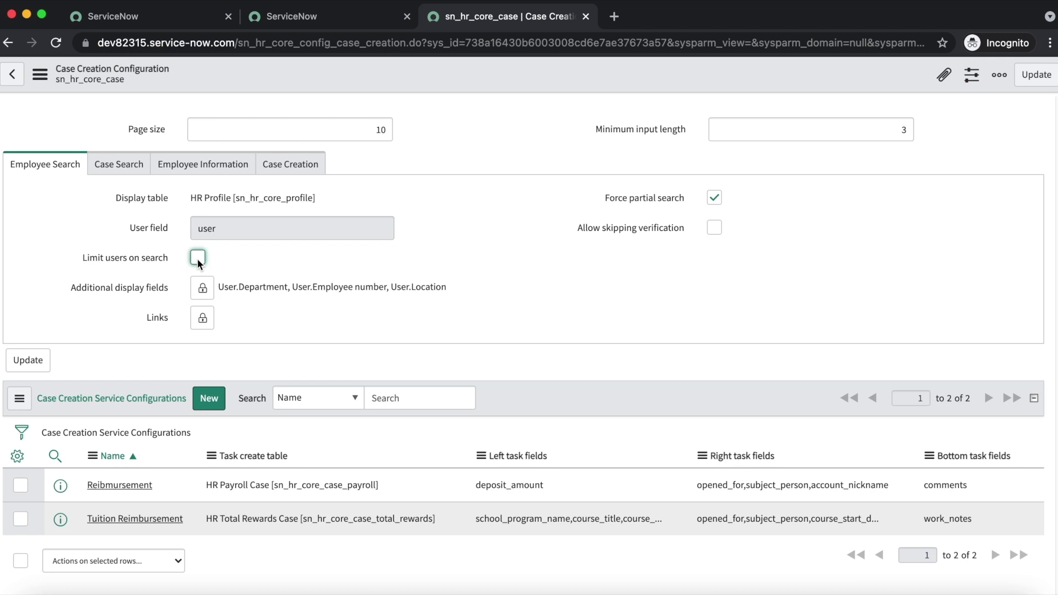
- Check the employee details on the Case Creation page, and unlock the configuration's Additional display fields to browse the available fields
{"action": "left_click", "coordinate": [316, 18]}
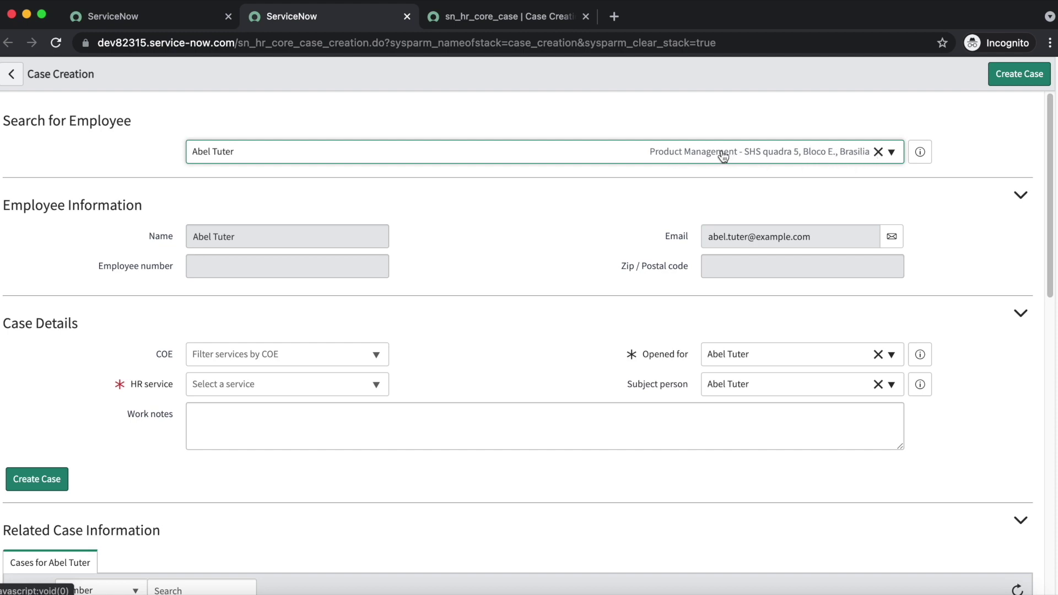
{"action": "left_click", "coordinate": [492, 22]}
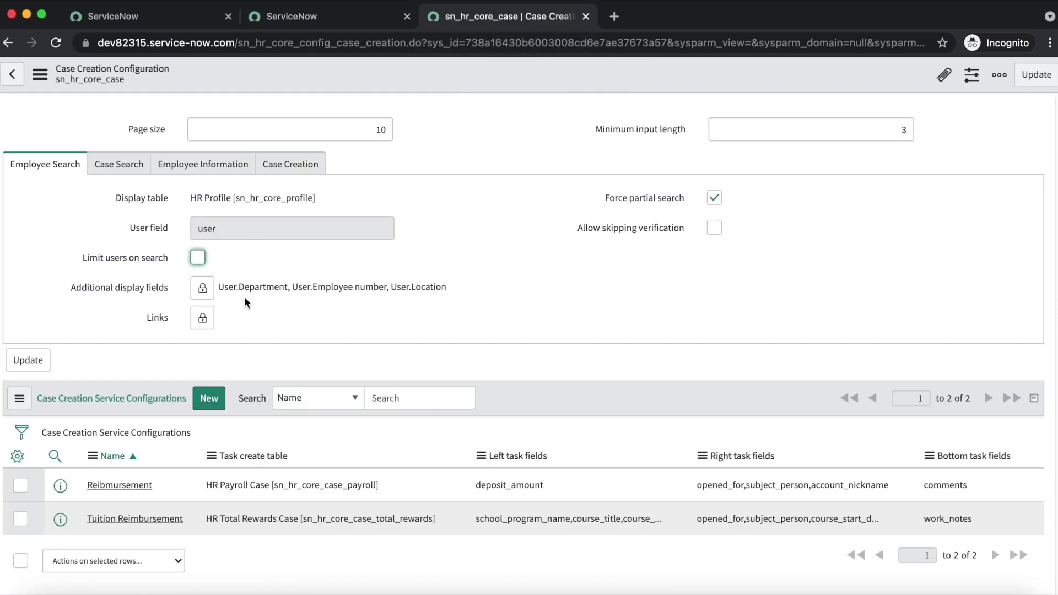
{"action": "left_click", "coordinate": [202, 288]}
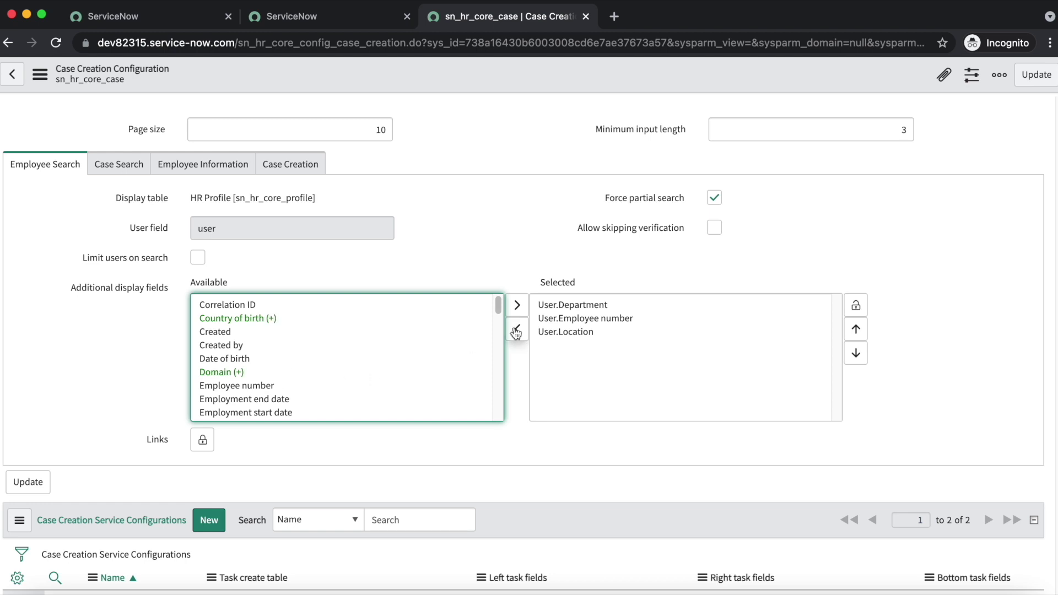
{"action": "mouse_move", "coordinate": [502, 309]}
{"action": "left_mouse_down"}
{"action": "mouse_move", "coordinate": [499, 347]}
{"action": "mouse_move", "coordinate": [500, 310]}
{"action": "left_mouse_up"}
- Search employees for "sha" on the Case Creation page to compare the Additional display fields, and lock that field list again
{"action": "left_click", "coordinate": [329, 17]}
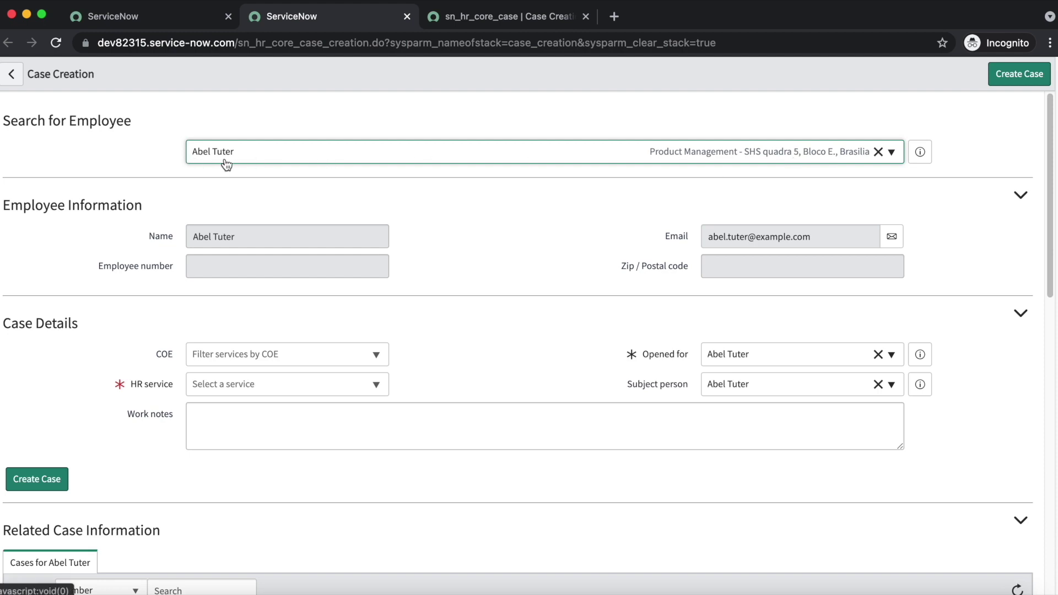
{"action": "left_click", "coordinate": [243, 154]}
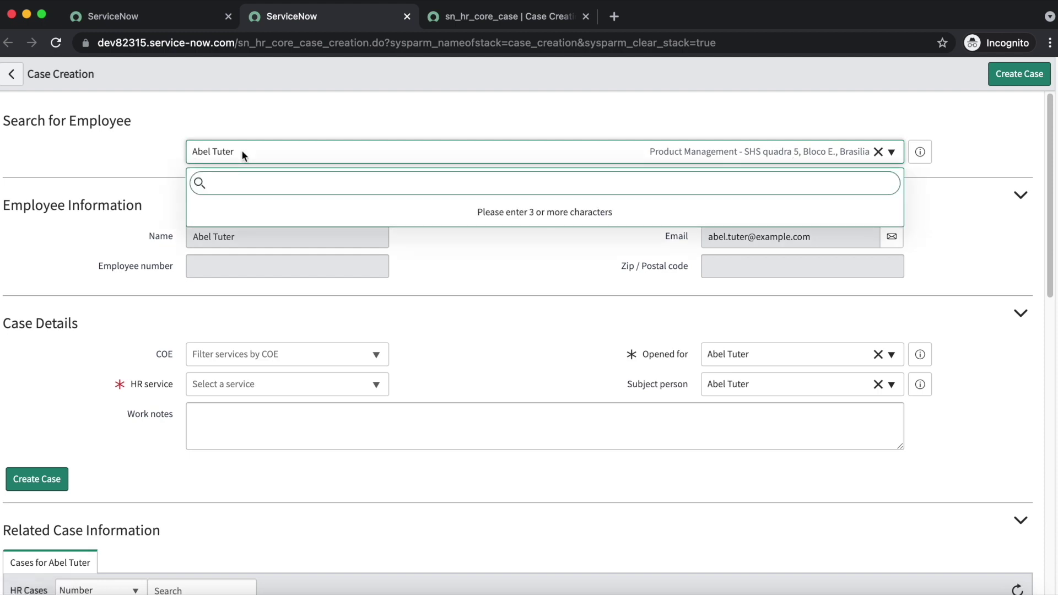
{"action": "type", "text": "sha"}
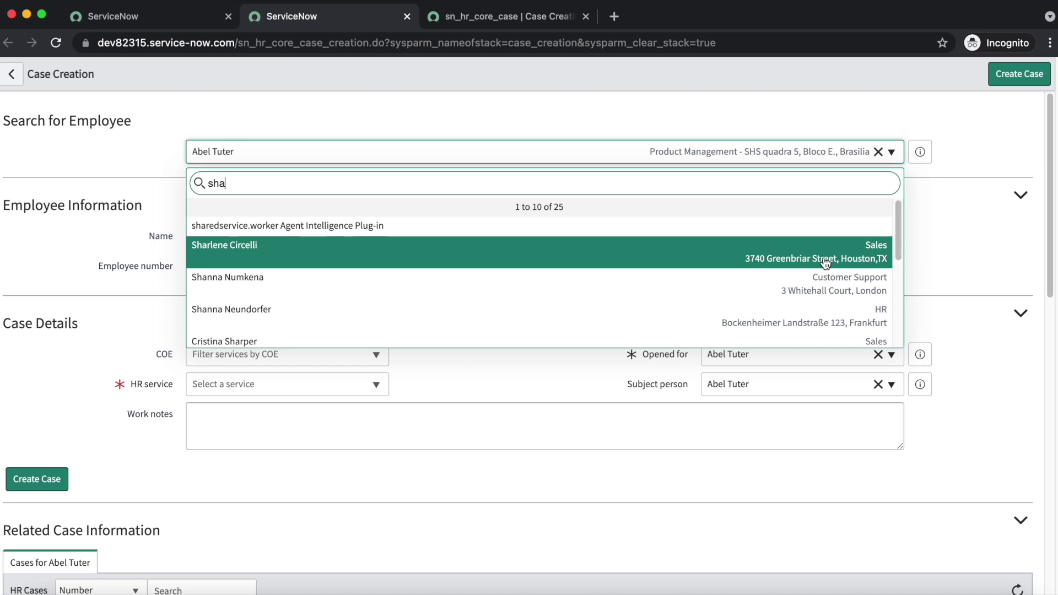
{"action": "left_click", "coordinate": [302, 107]}
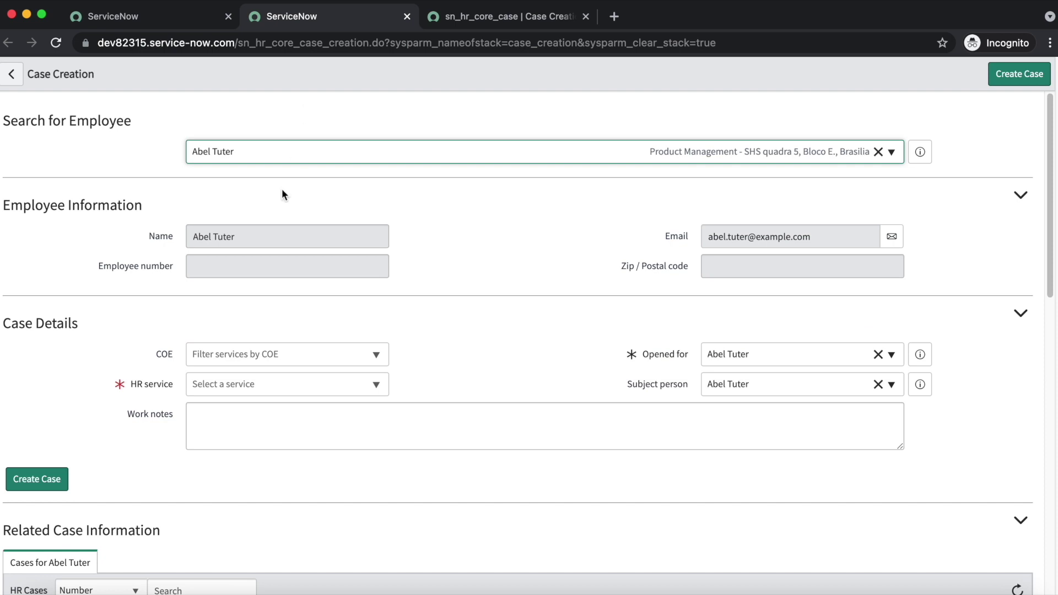
{"action": "left_click", "coordinate": [529, 17]}
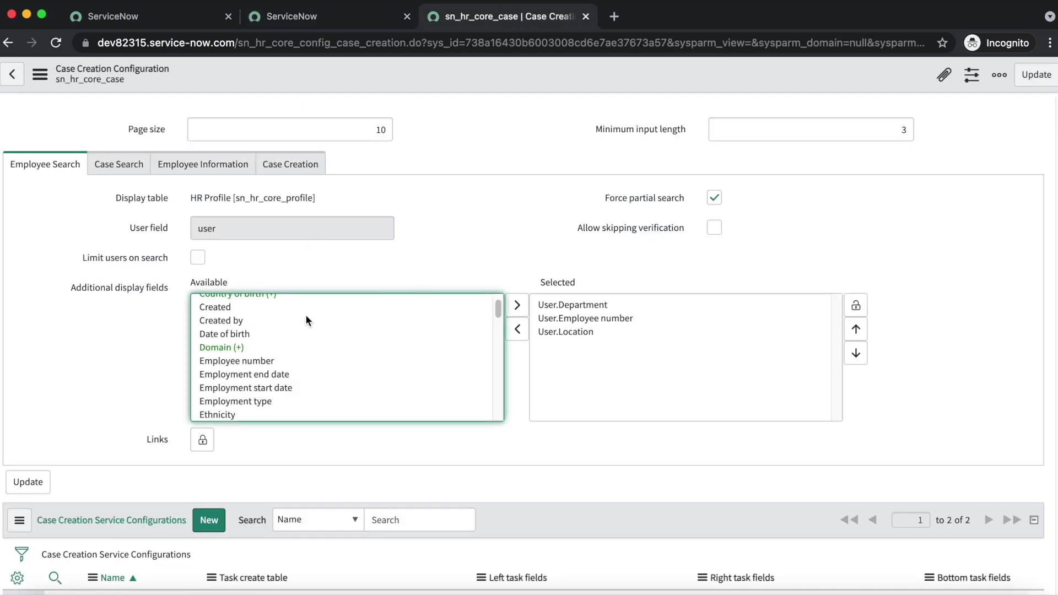
{"action": "left_click", "coordinate": [854, 307]}
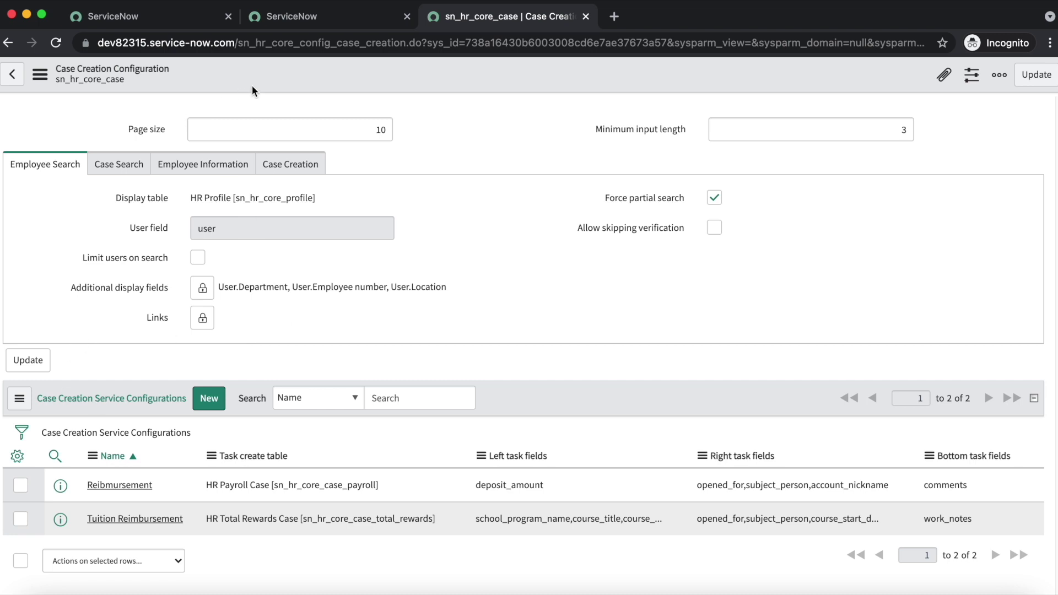
- Reload the Case Creation page, search for an employee by first name and select the matching employee
{"action": "left_click", "coordinate": [306, 19]}
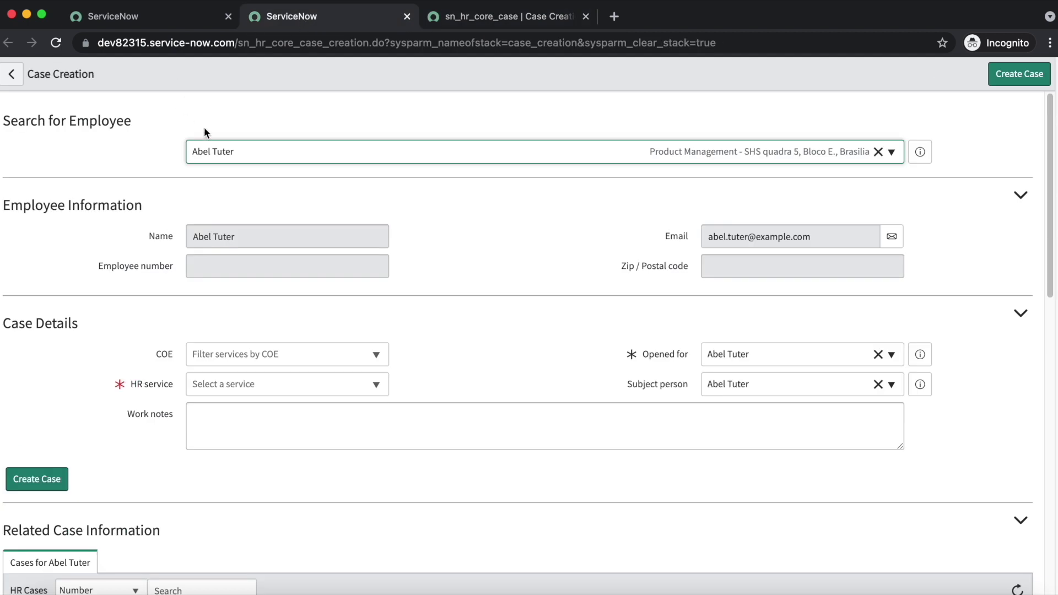
{"action": "left_click", "coordinate": [55, 43]}
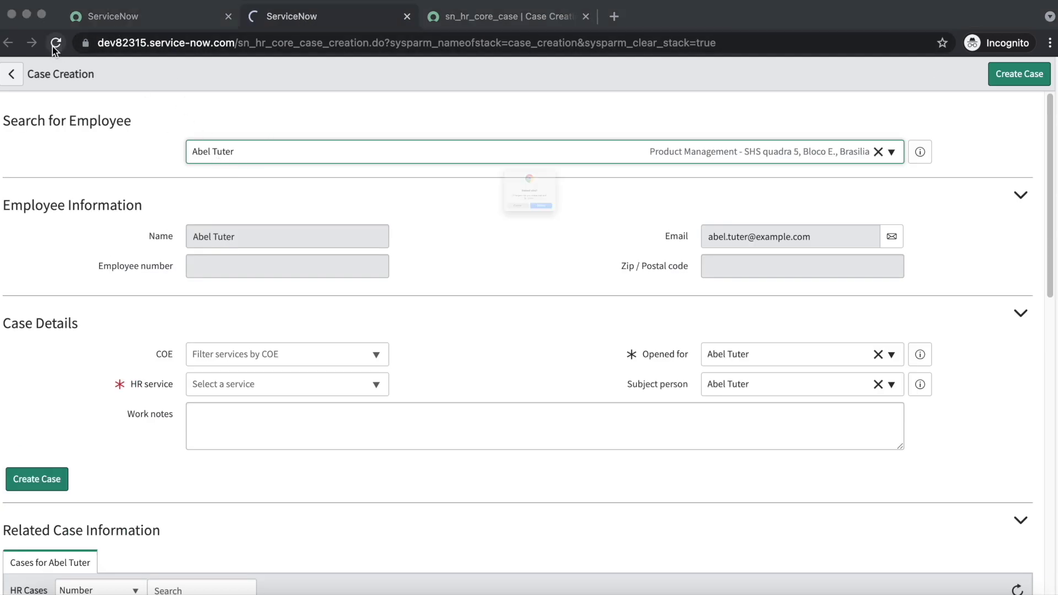
{"action": "left_click", "coordinate": [575, 249]}
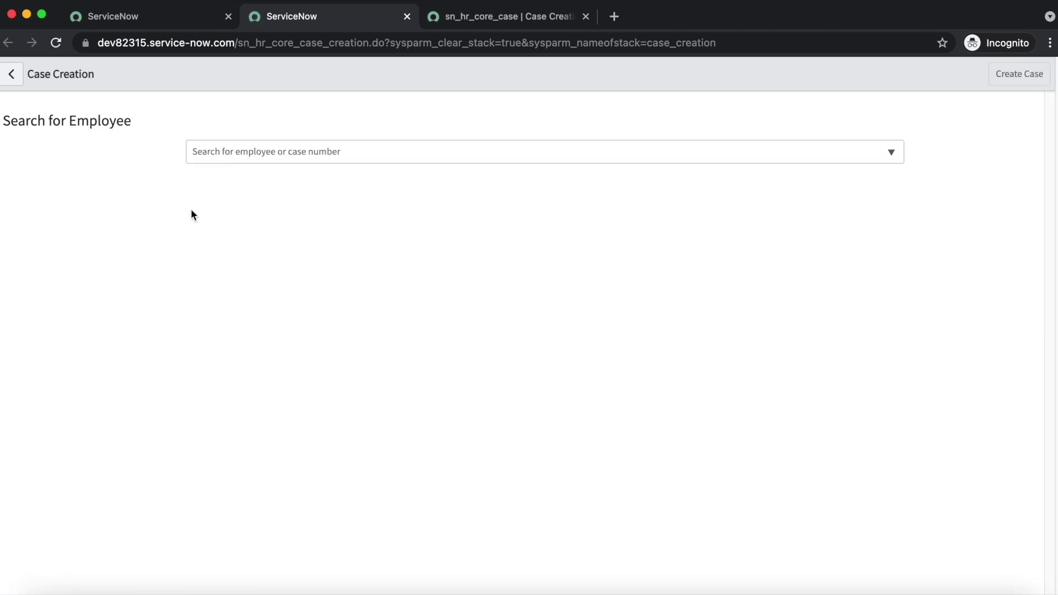
{"action": "left_click", "coordinate": [294, 155]}
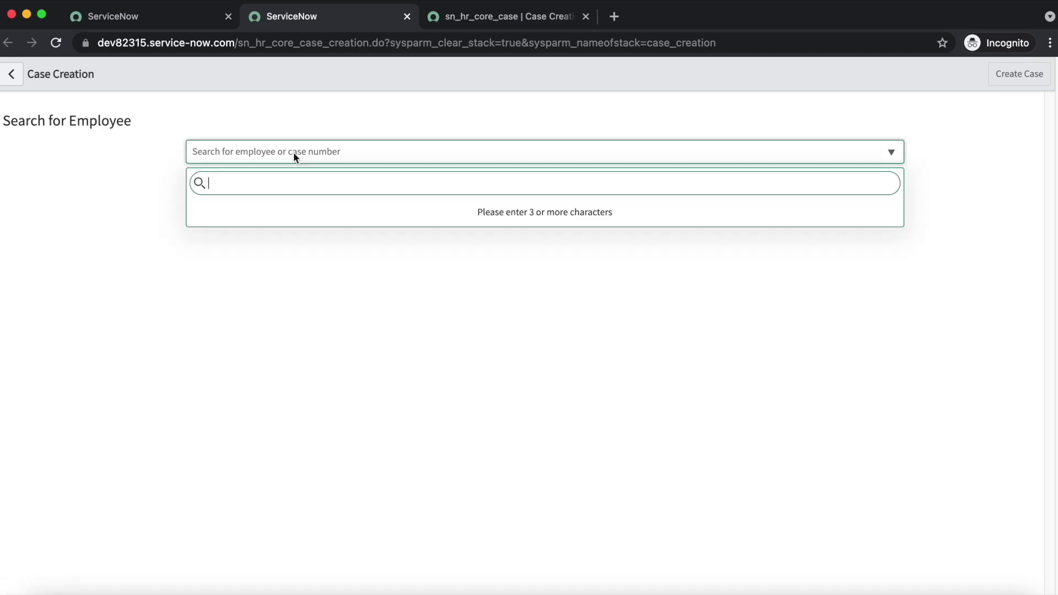
{"action": "type", "text": "abel"}
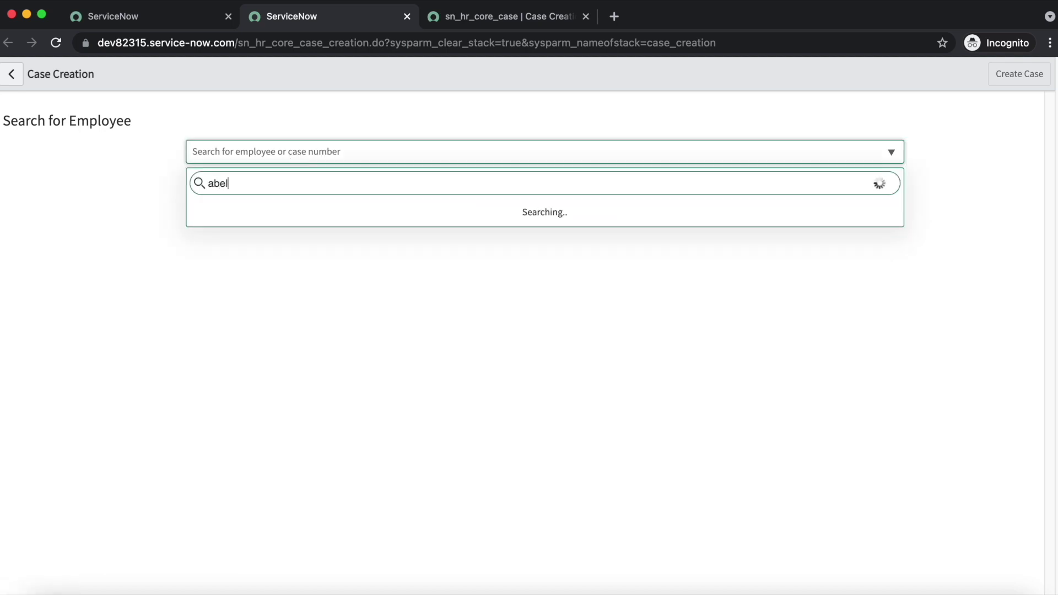
{"action": "left_click", "coordinate": [255, 213]}
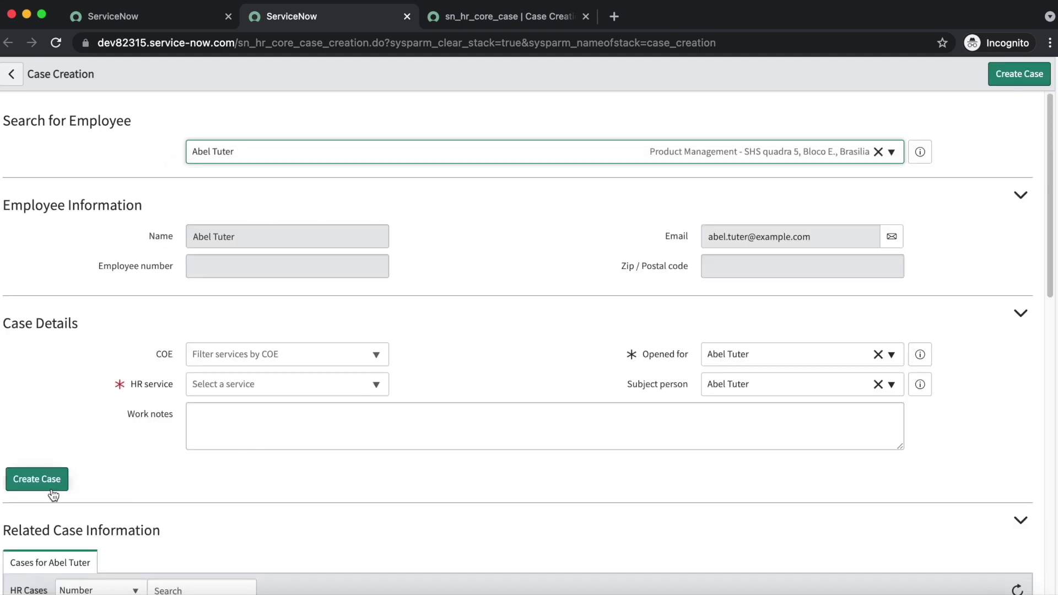
- Enable Allow skipping verification in the configuration's Employee Search settings and save the record
{"action": "left_click", "coordinate": [491, 22]}
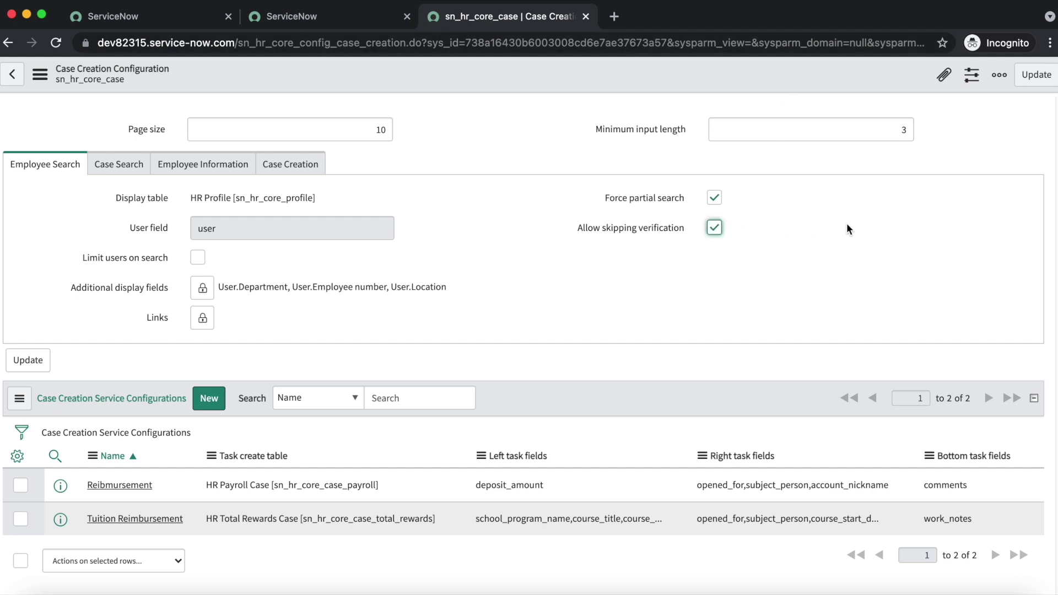
{"action": "right_click", "coordinate": [453, 73]}
{"action": "left_click", "coordinate": [470, 79]}
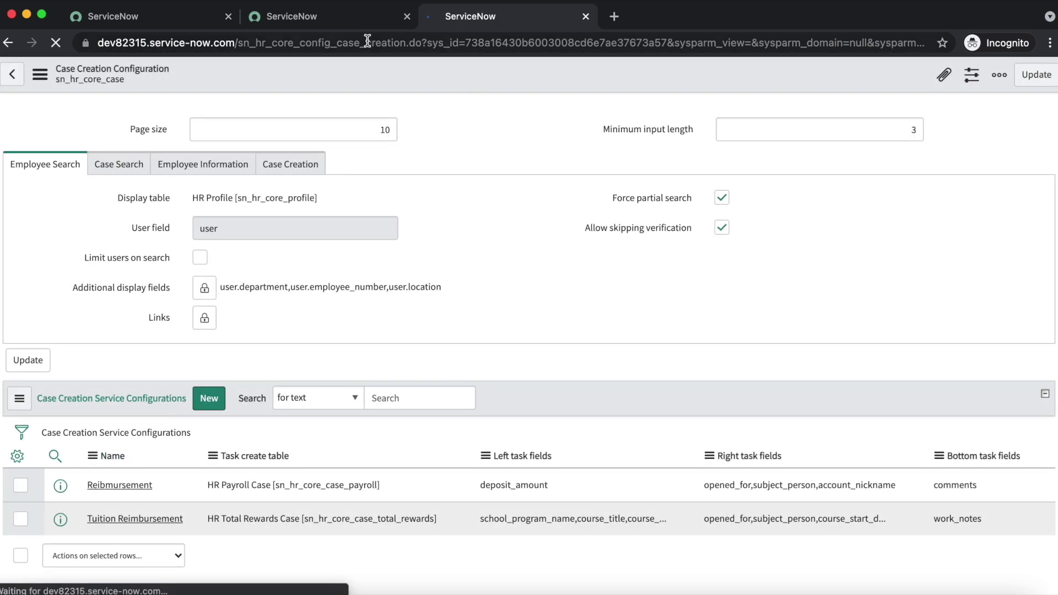
- Reload the Case Creation page and use Skip verification to go directly to the case details
{"action": "left_click", "coordinate": [329, 18]}
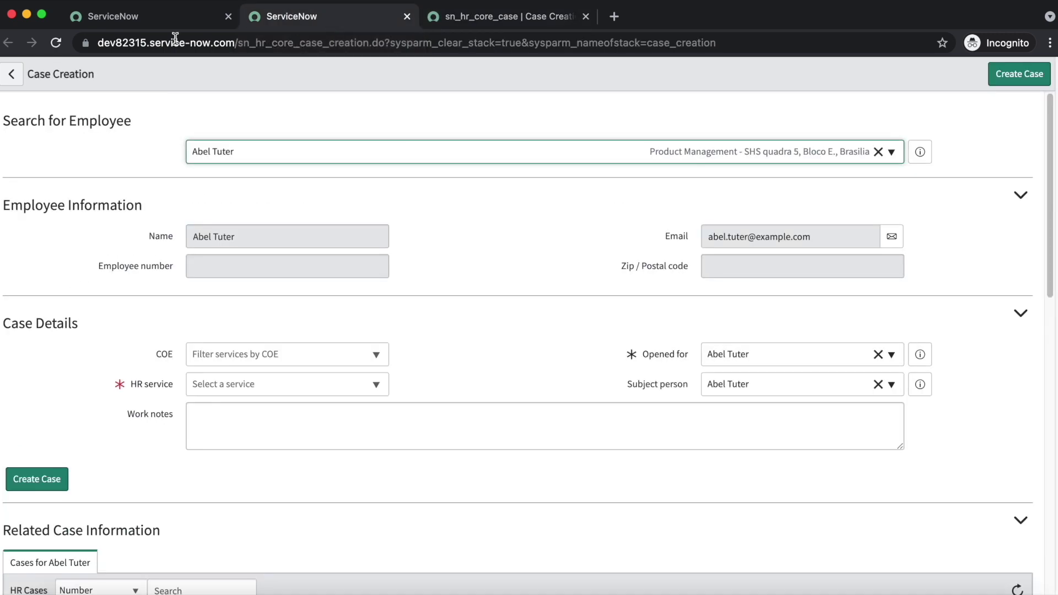
{"action": "left_click", "coordinate": [55, 43]}
{"action": "left_click", "coordinate": [574, 249]}
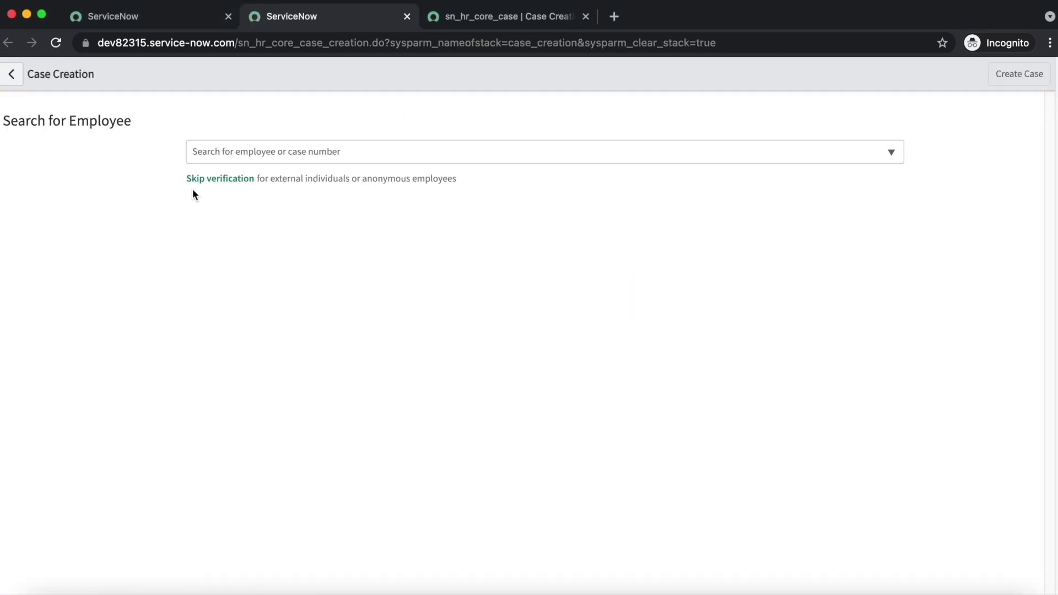
{"action": "left_click", "coordinate": [235, 188]}
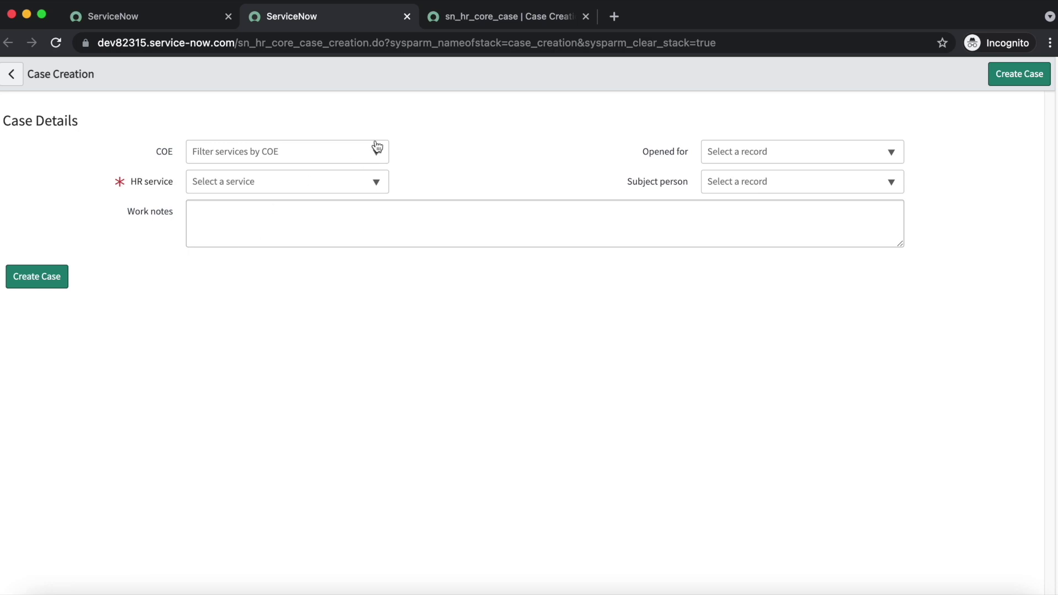
- Close the Case Creation page and open a fresh one in a new browser tab through Create New Case
{"action": "left_click", "coordinate": [406, 16]}
{"action": "left_click", "coordinate": [165, 19]}
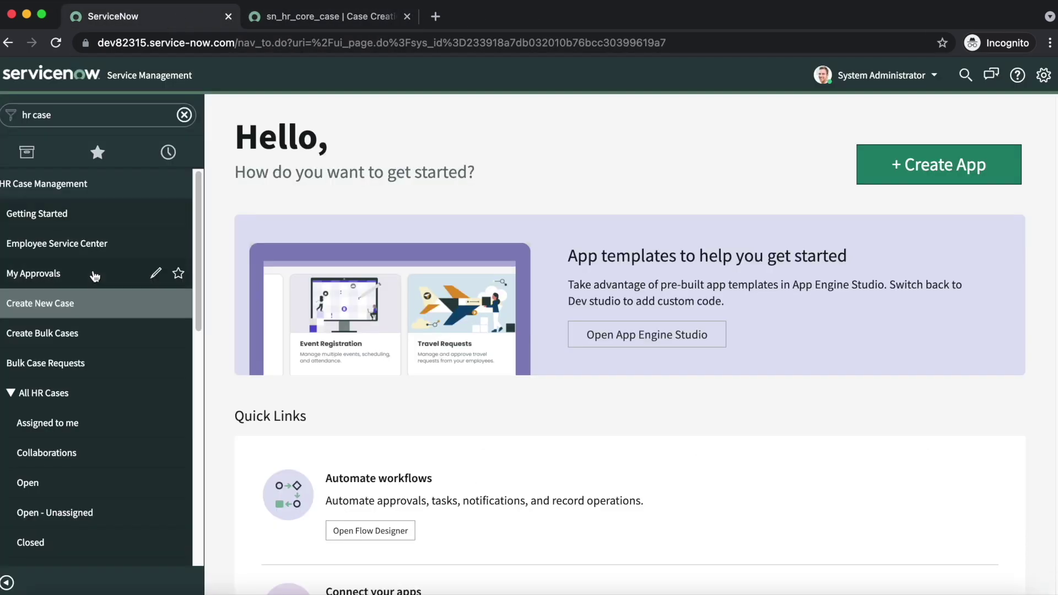
{"action": "left_click", "coordinate": [59, 308], "text": "super"}
{"action": "left_click", "coordinate": [308, 16]}
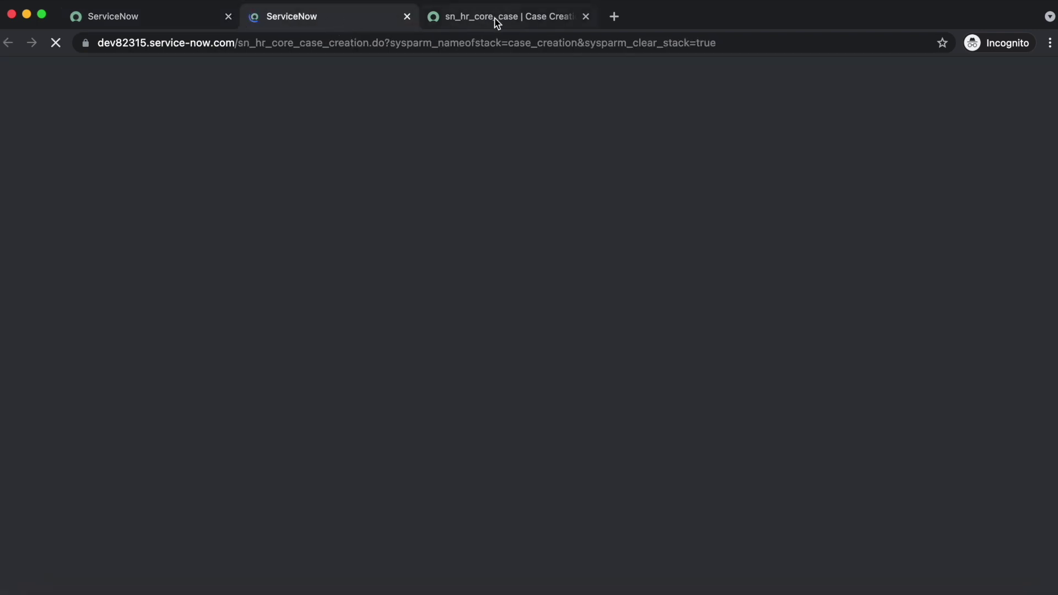
- Show the Case Search settings in the Case Creation Configuration
{"action": "left_click", "coordinate": [511, 20]}
{"action": "left_click", "coordinate": [528, 213]}
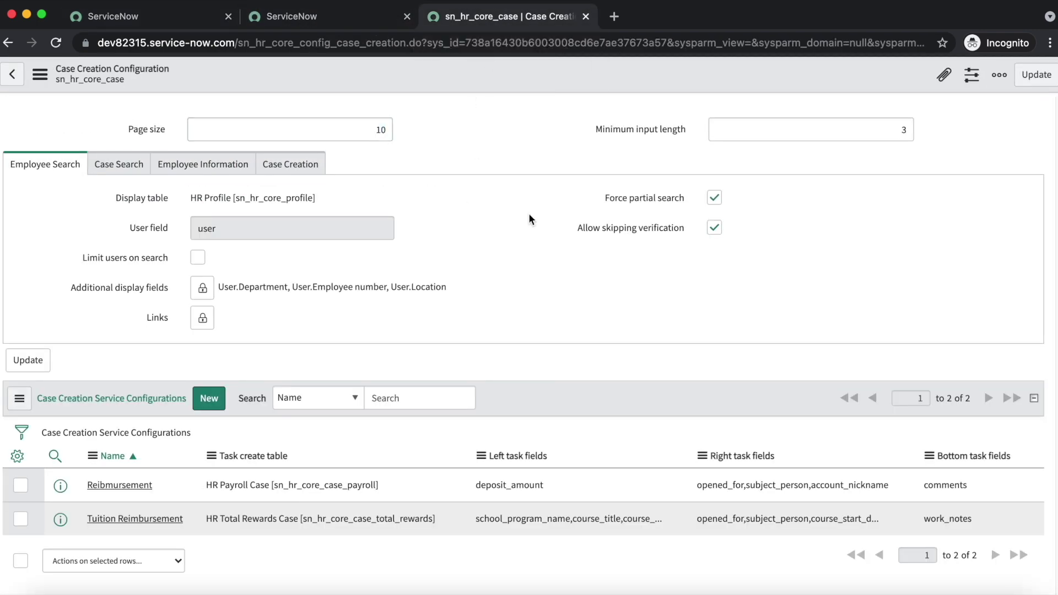
{"action": "left_click", "coordinate": [137, 169]}
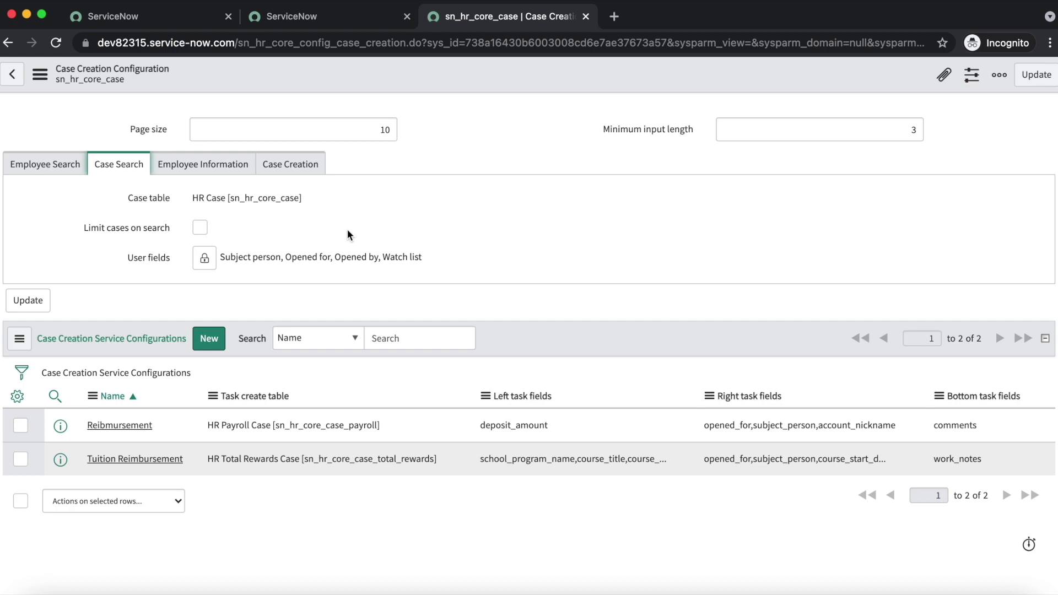
- Search for an employee by first name on the fresh Case Creation page and load the matching employee's information
{"action": "left_click", "coordinate": [322, 22]}
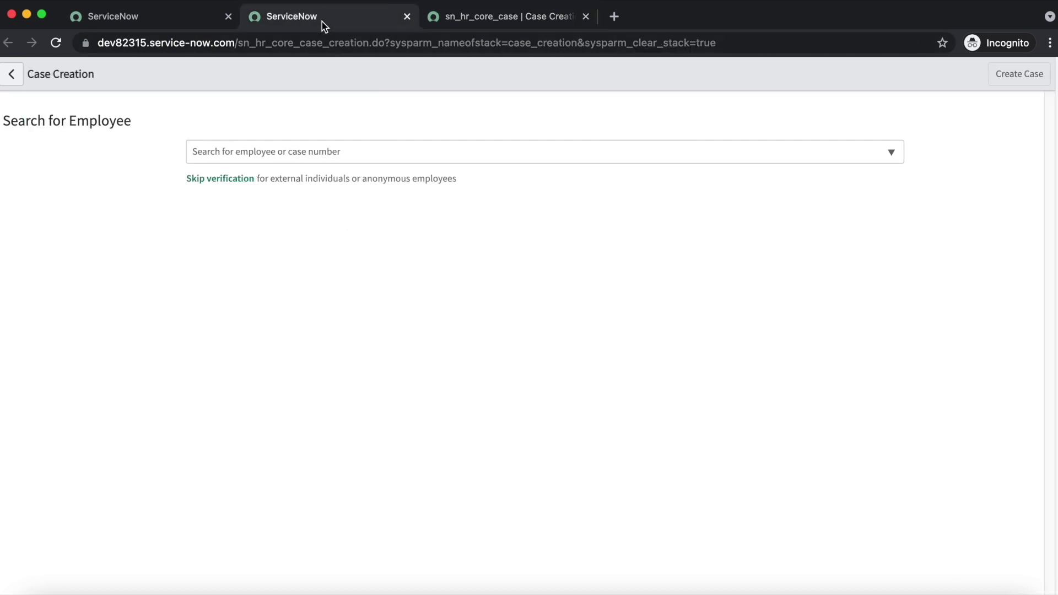
{"action": "left_click", "coordinate": [259, 152]}
{"action": "type", "text": "abel"}
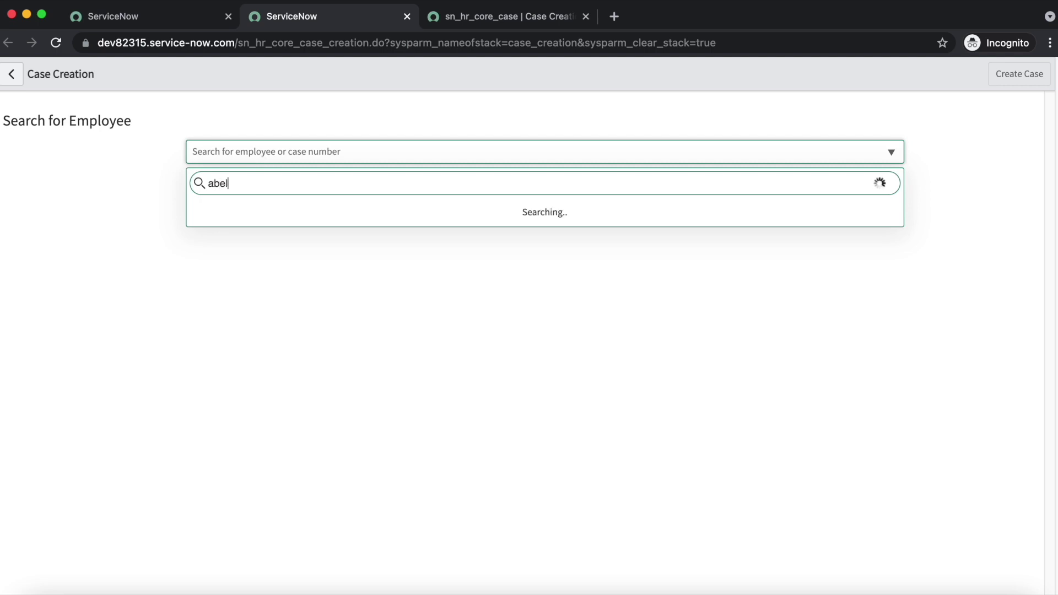
{"action": "left_click", "coordinate": [265, 219]}
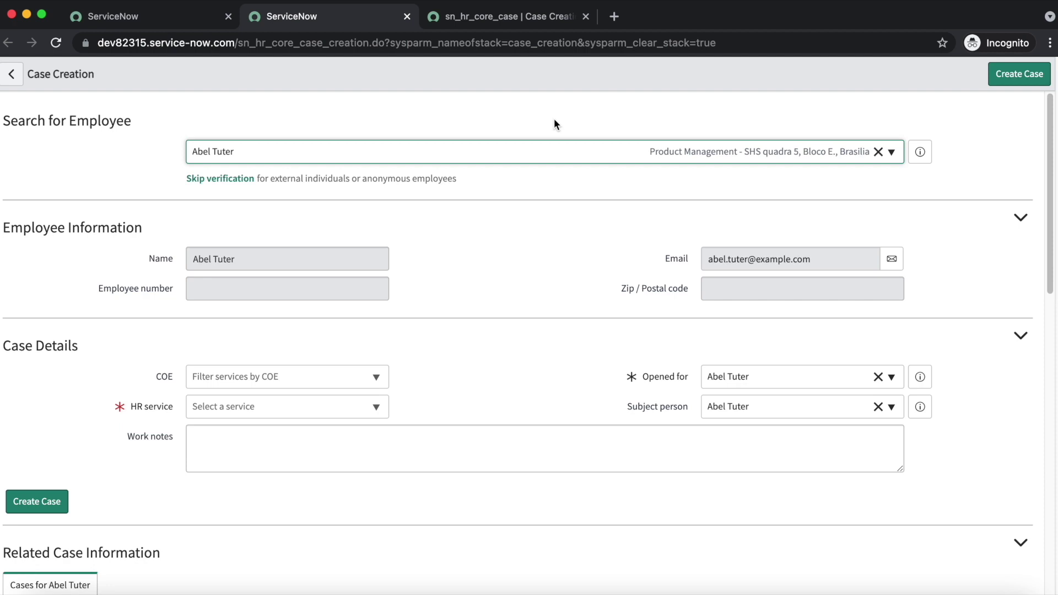
- Enable Limit cases on search in the configuration's Case Search settings
{"action": "left_click", "coordinate": [518, 20]}
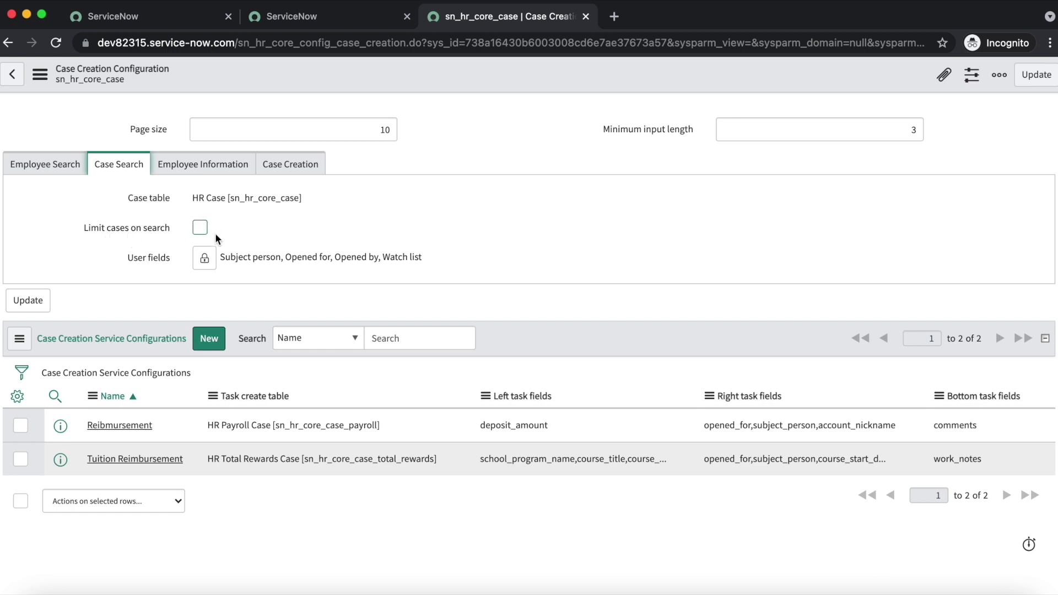
{"action": "left_click", "coordinate": [200, 227]}
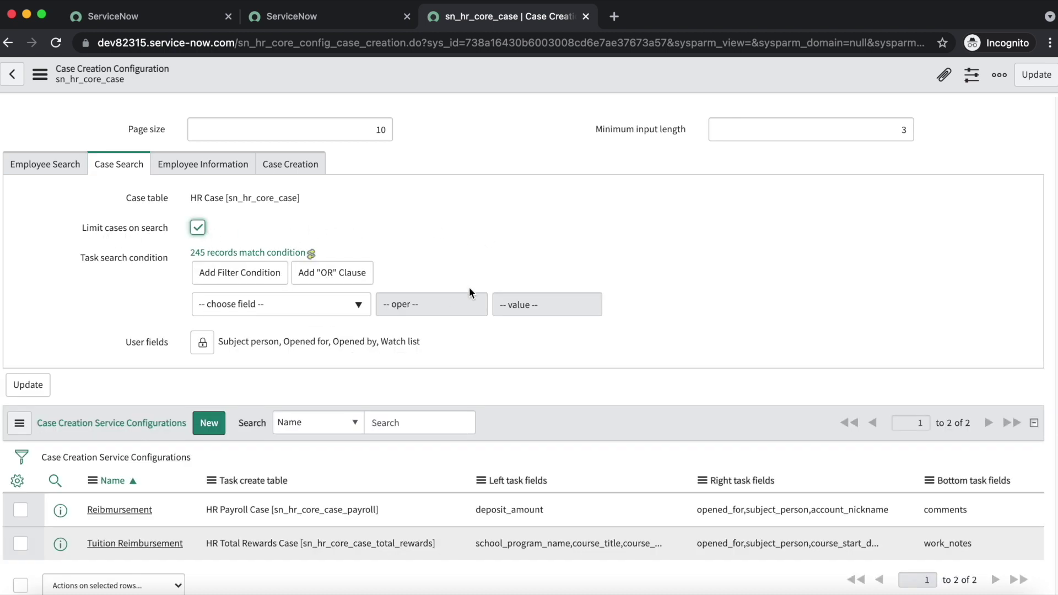
- Disable Limit cases on search and bring up the list of open HR cases in a new browser tab
{"action": "left_click", "coordinate": [198, 227]}
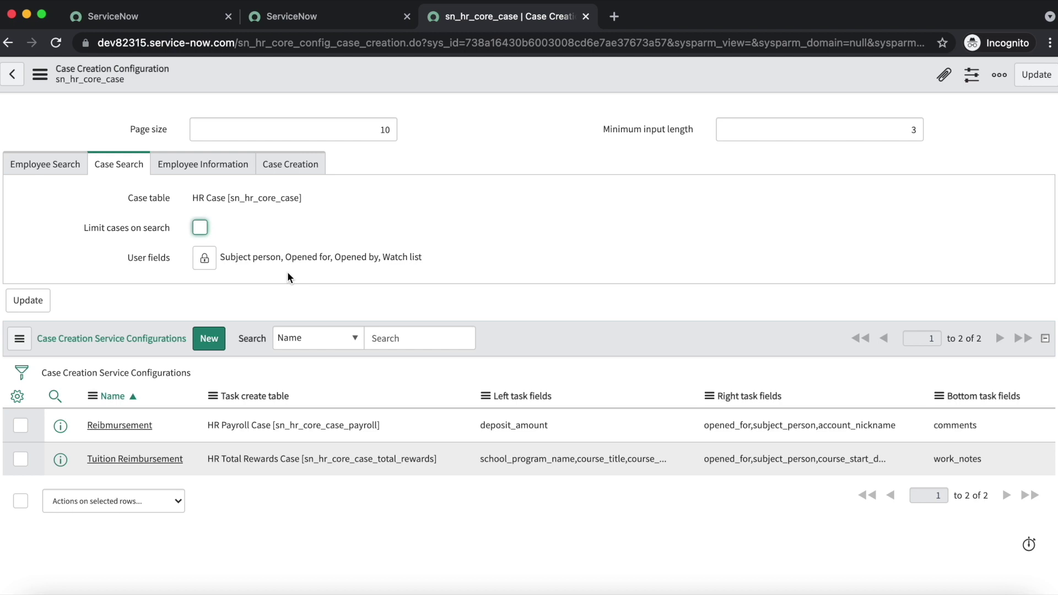
{"action": "left_click", "coordinate": [152, 19]}
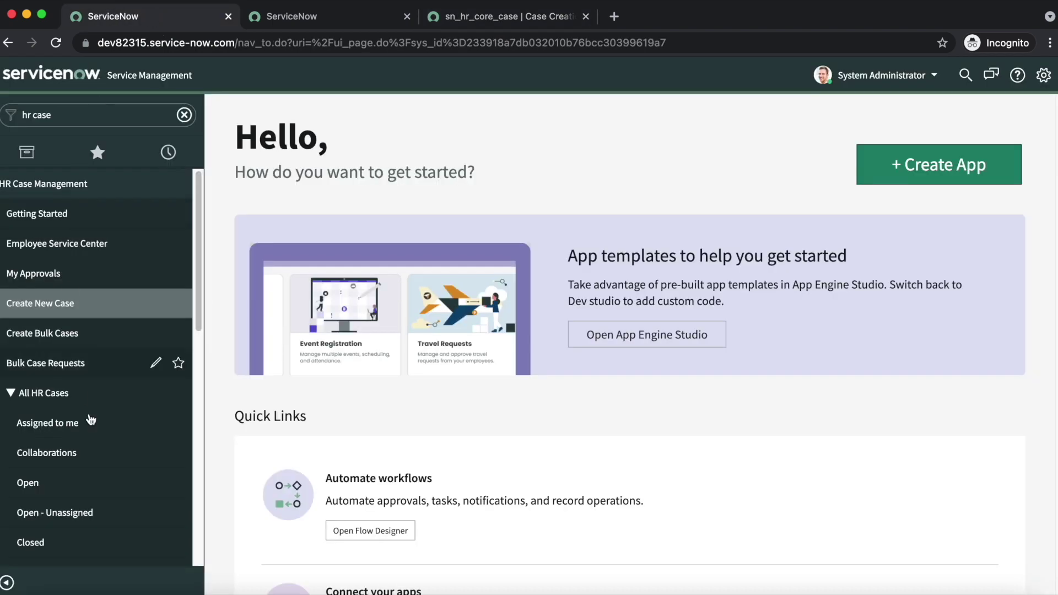
{"action": "left_click", "coordinate": [38, 490], "text": "super"}
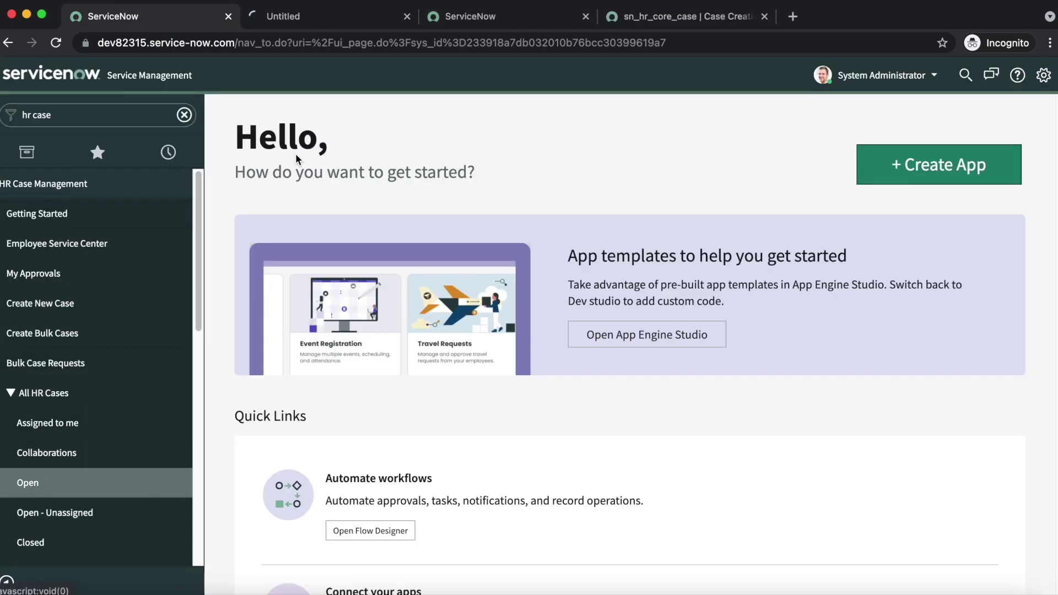
{"action": "left_click", "coordinate": [316, 18]}
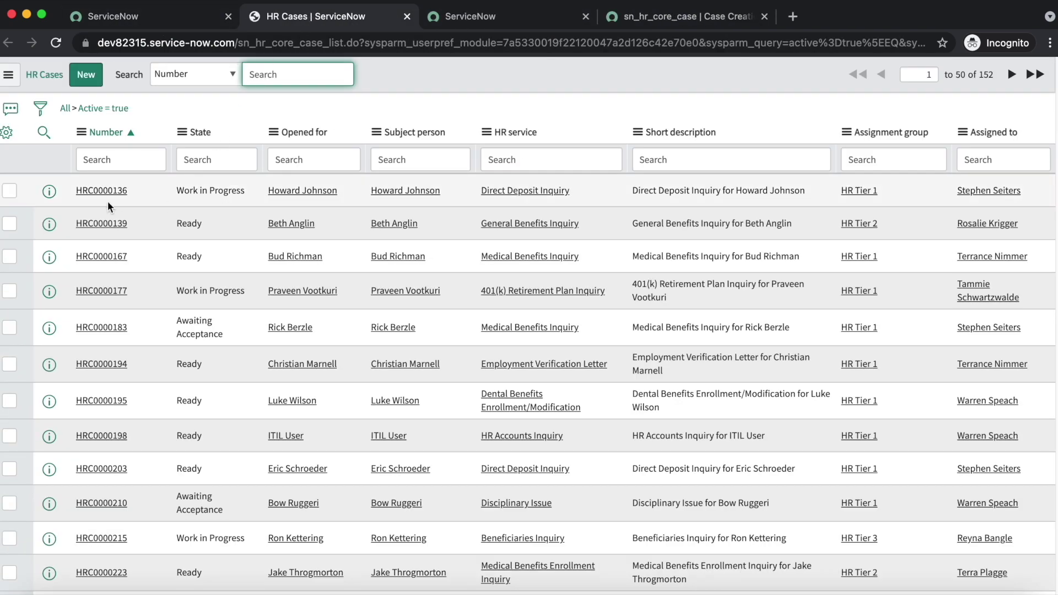
- Copy the first listed HR case's number, search for it on the Case Creation page and load the case's subject person
{"action": "left_click_drag", "start_coordinate": [129, 192], "coordinate": [75, 201]}
{"action": "key", "text": "super+c"}
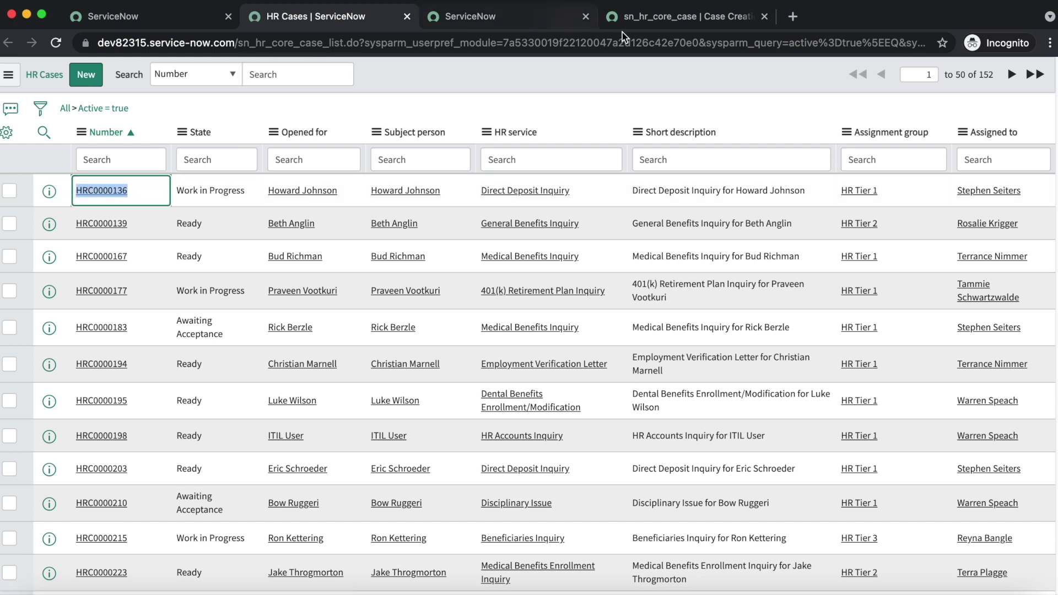
{"action": "left_click", "coordinate": [485, 22]}
{"action": "left_click", "coordinate": [239, 151]}
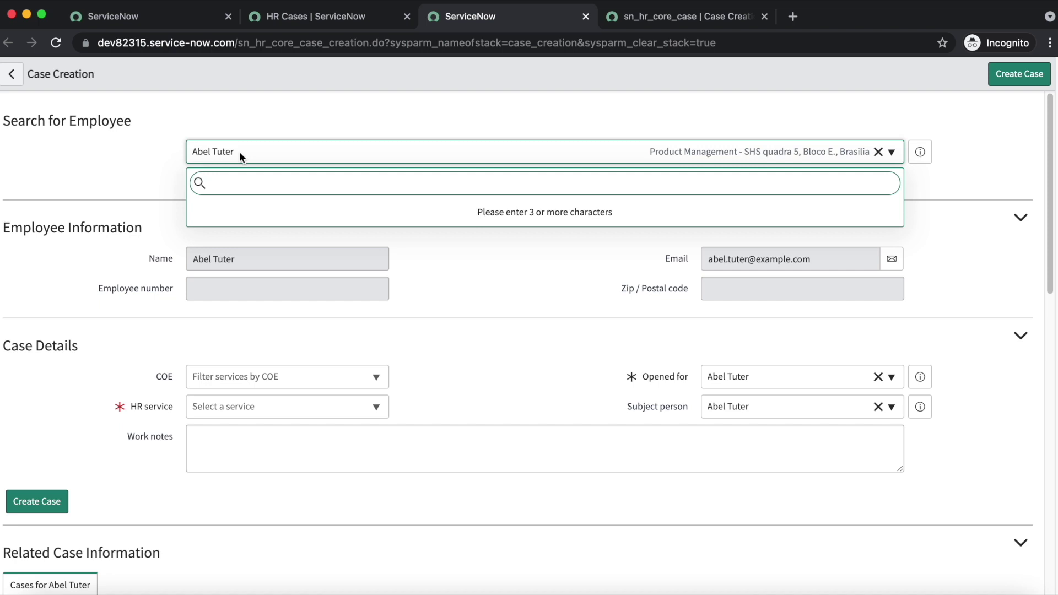
{"action": "key", "text": "super+v"}
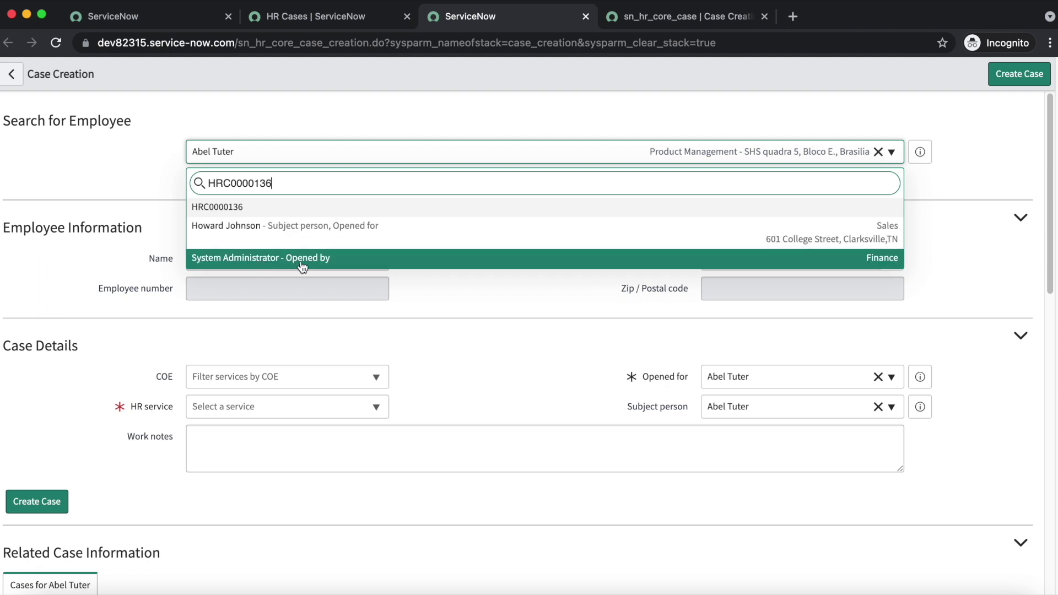
{"action": "left_click", "coordinate": [346, 264]}
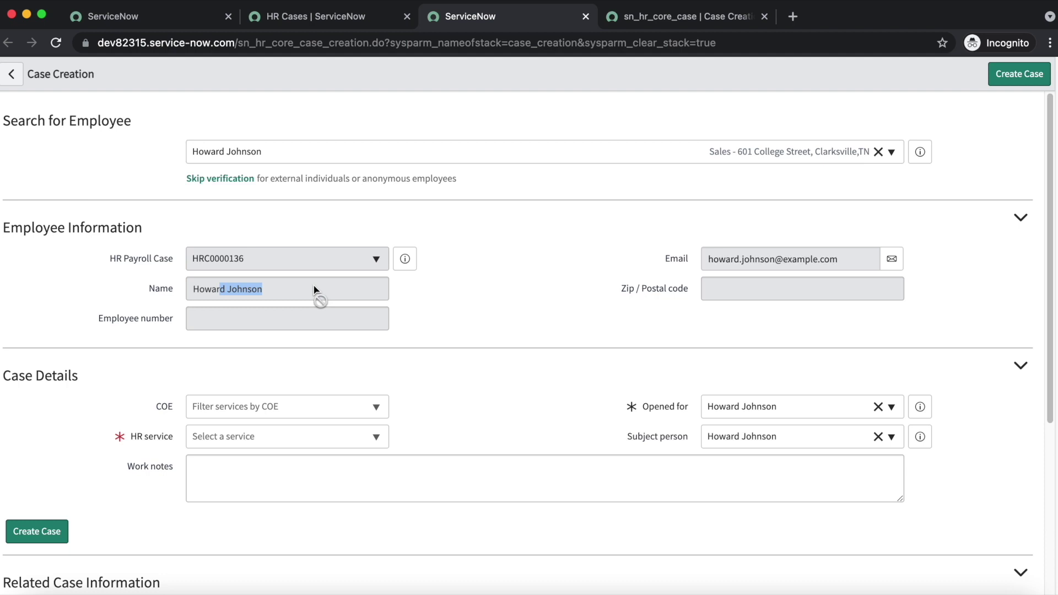
- Show the Employee Information settings in the Case Creation Configuration
{"action": "left_click", "coordinate": [697, 21]}
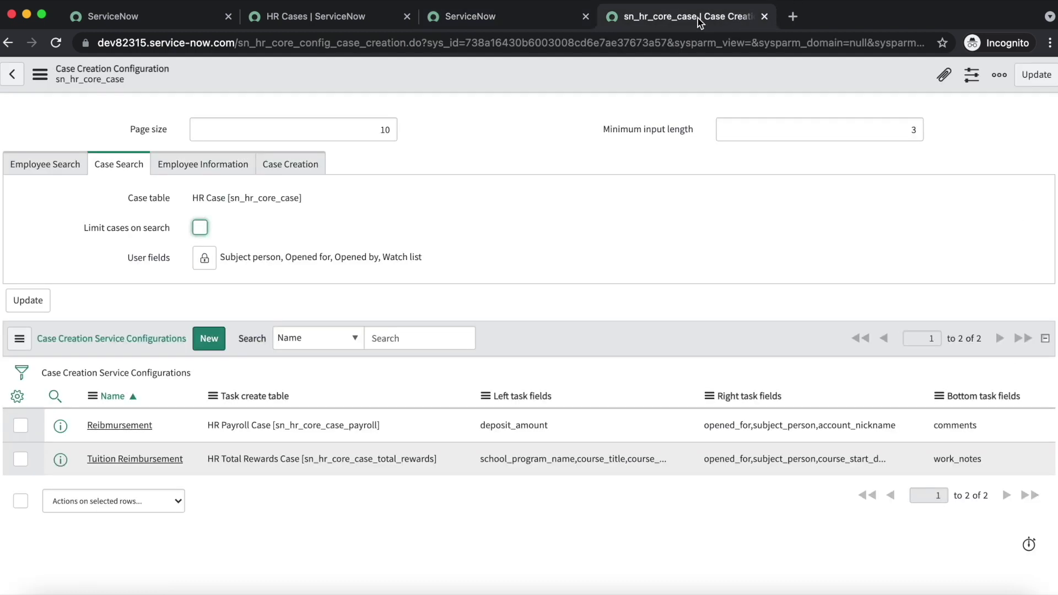
{"action": "left_click", "coordinate": [214, 172]}
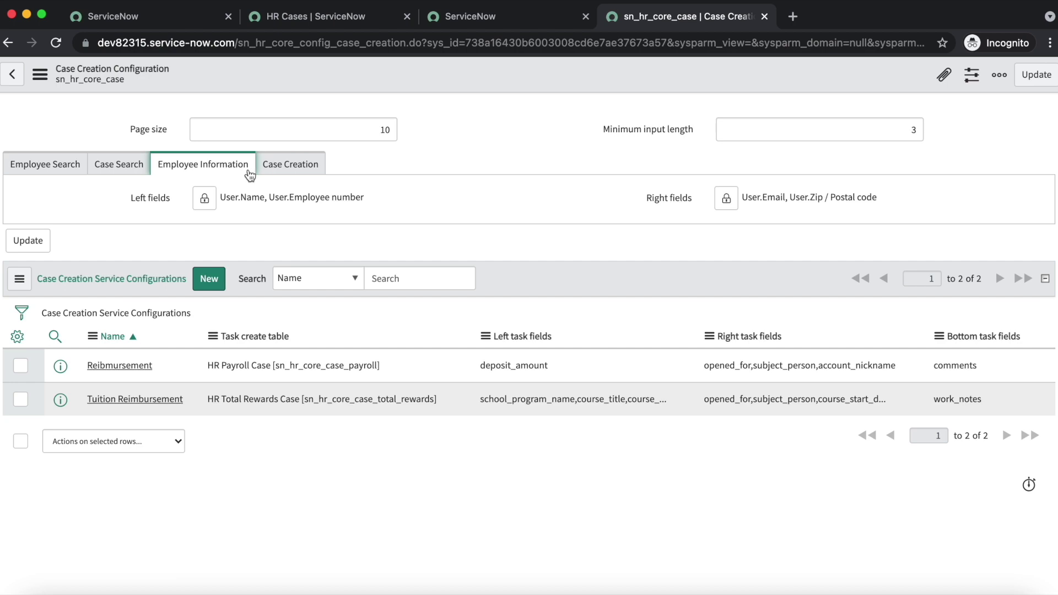
- Search by first name on the Case Creation page to replace the loaded person with the matching employee
{"action": "left_click", "coordinate": [310, 25]}
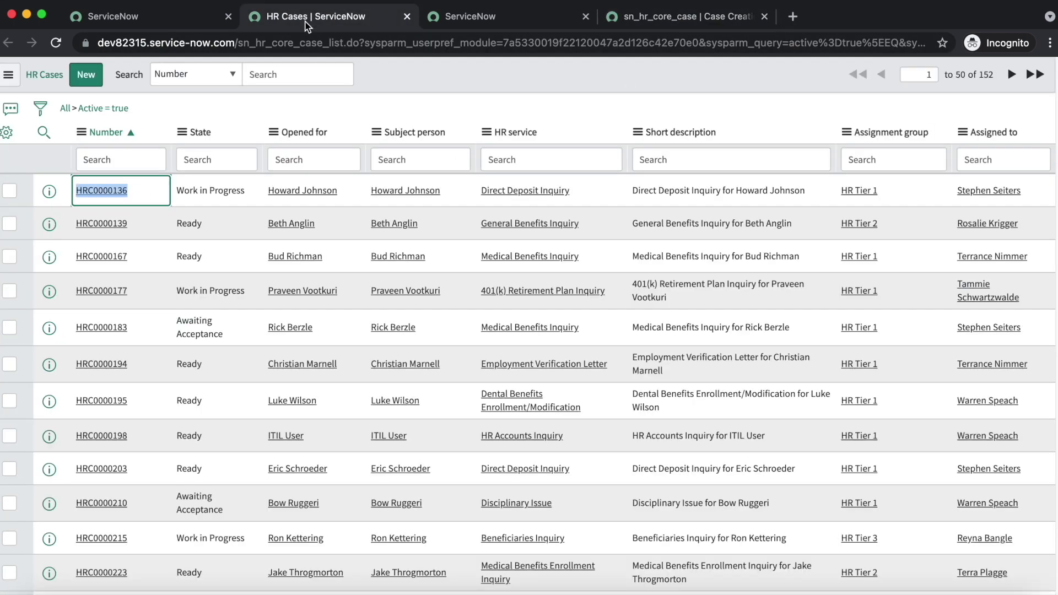
{"action": "left_click", "coordinate": [443, 25]}
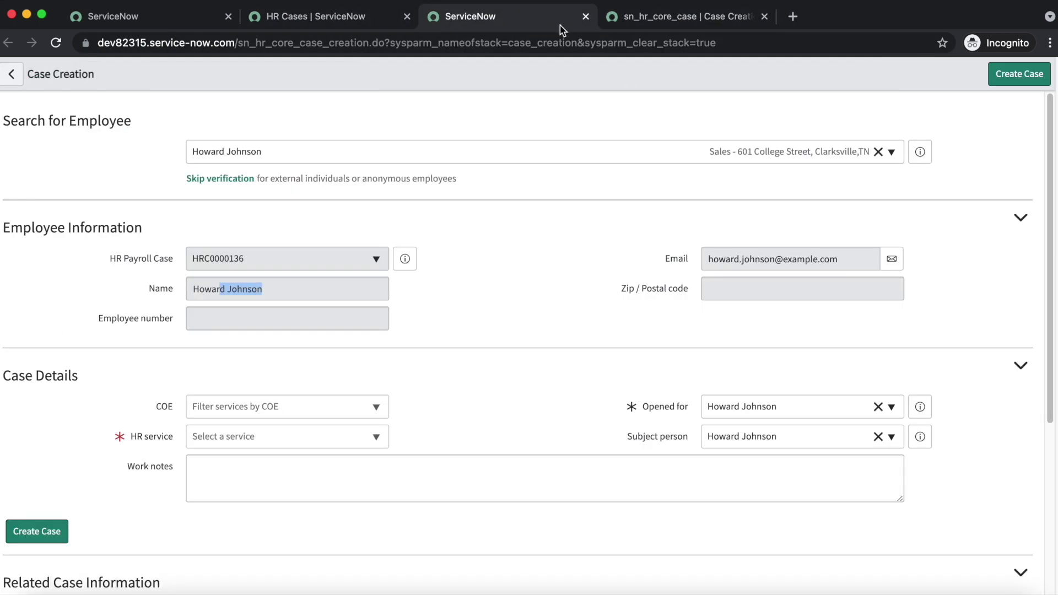
{"action": "left_click", "coordinate": [290, 150]}
{"action": "type", "text": "abel"}
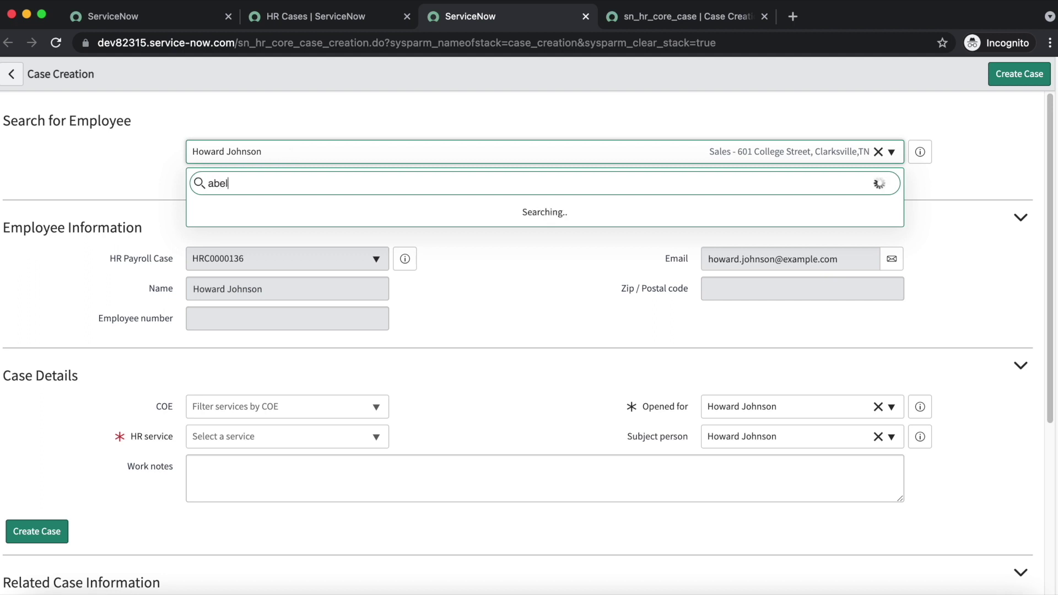
{"action": "left_click", "coordinate": [247, 208]}
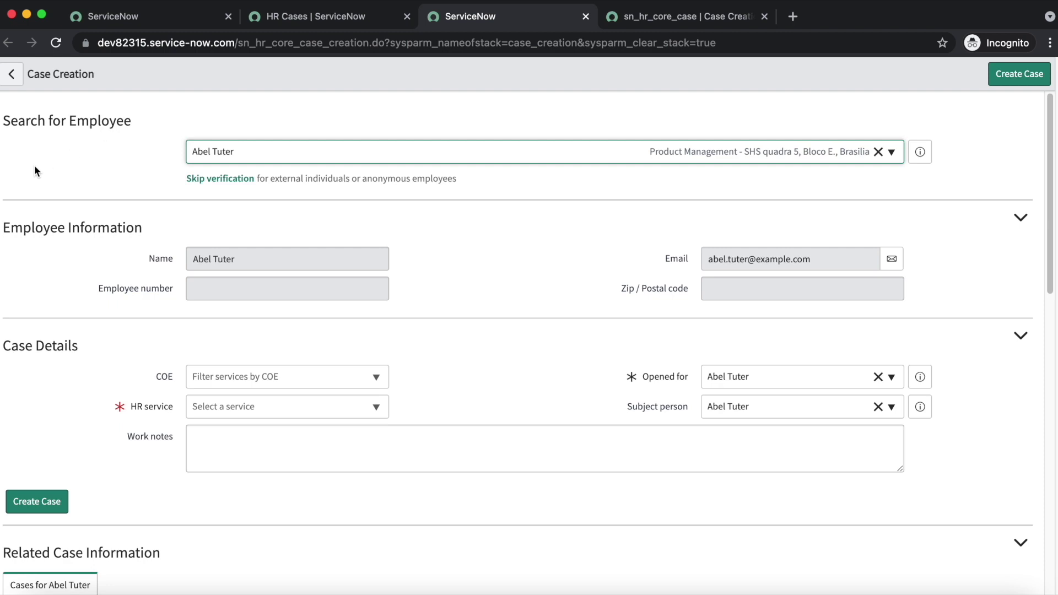
- Compare the configuration's left and right Employee Information fields with those displayed on the Case Creation page
{"action": "left_click", "coordinate": [667, 16]}
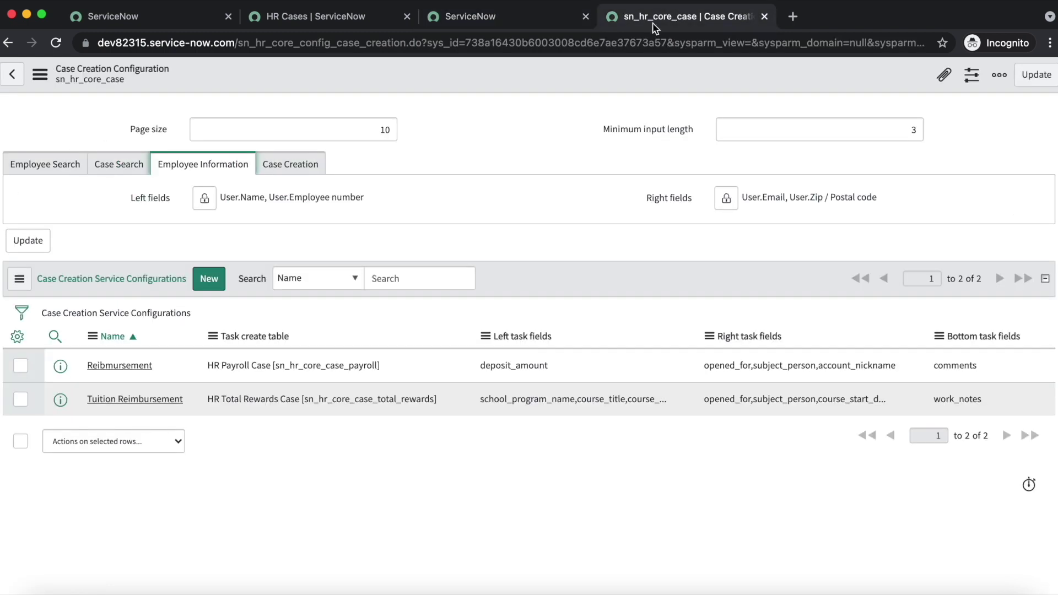
{"action": "left_click", "coordinate": [471, 15]}
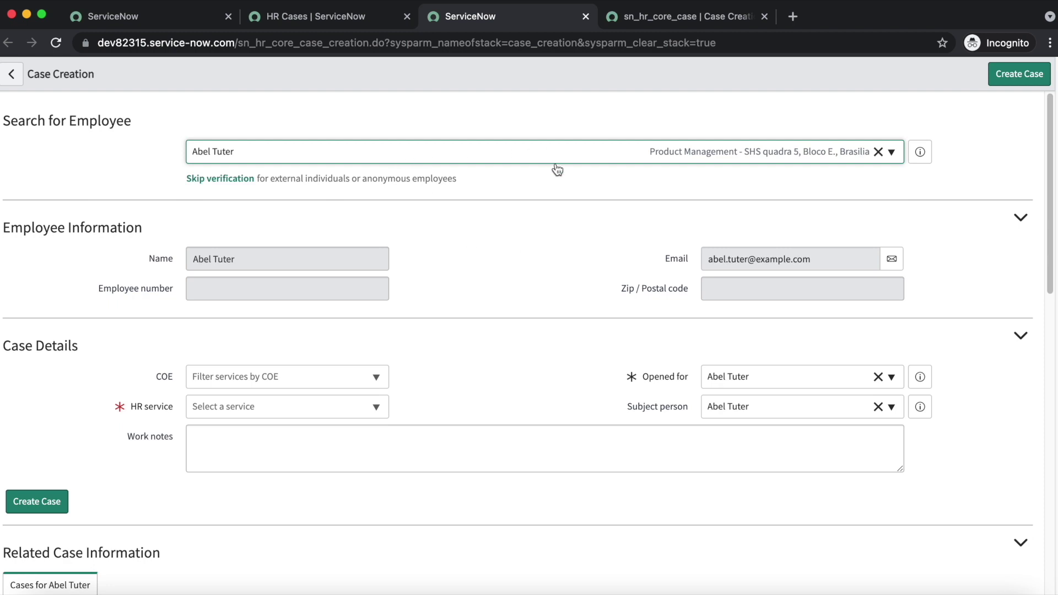
{"action": "left_click", "coordinate": [660, 20]}
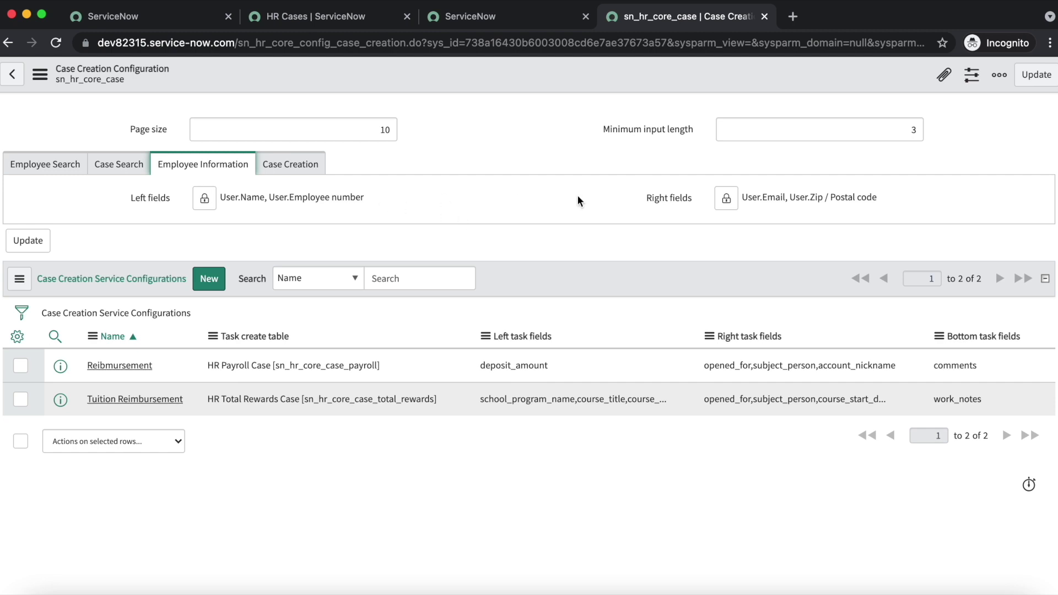
{"action": "left_click", "coordinate": [466, 17]}
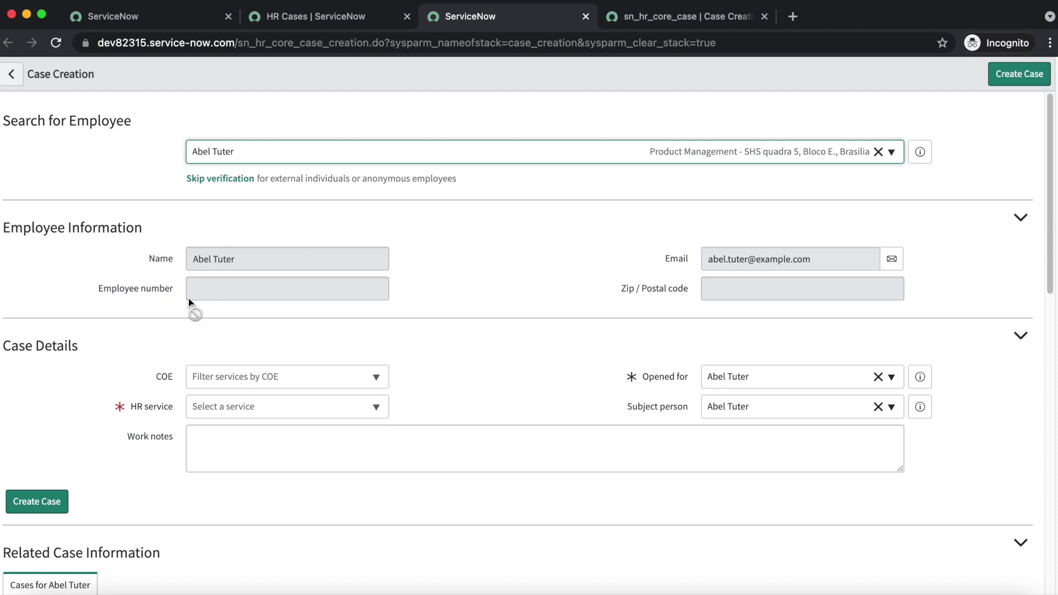
- Add Date of birth to the left fields in the configuration's Employee Information settings and lock the field list
{"action": "left_click", "coordinate": [649, 18]}
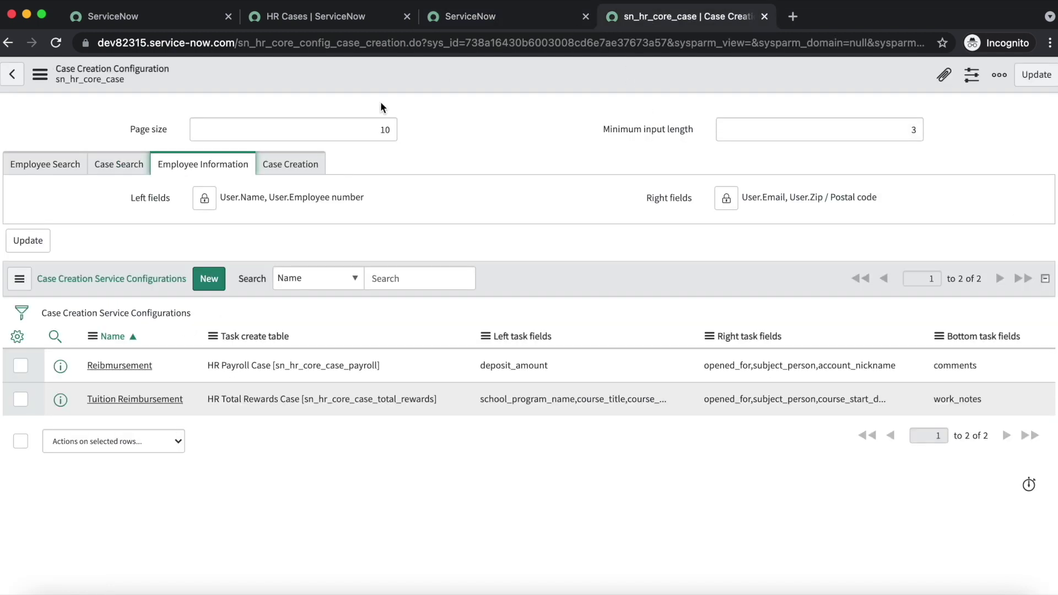
{"action": "left_click", "coordinate": [201, 199]}
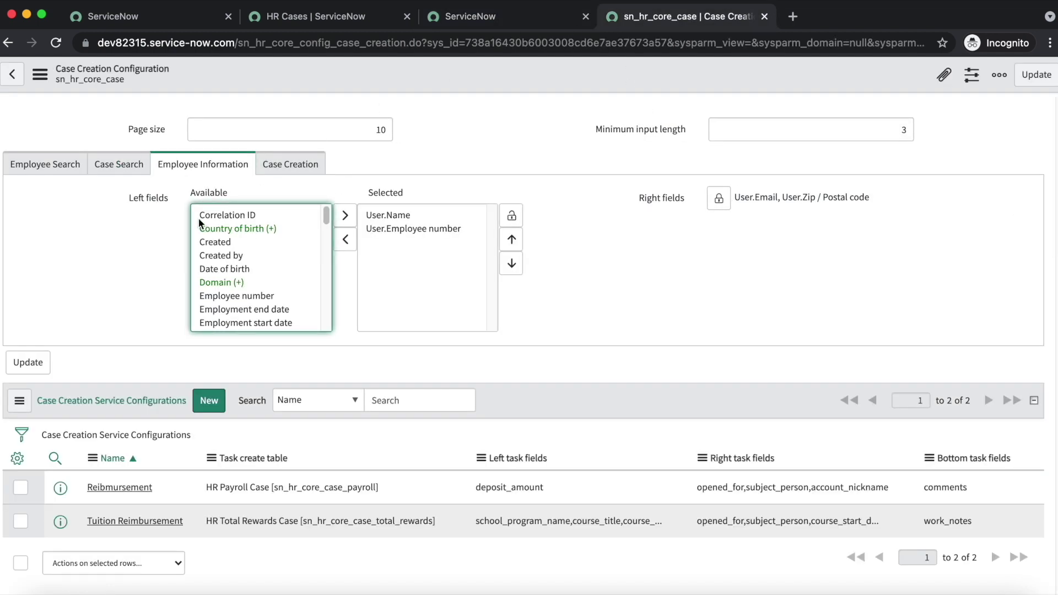
{"action": "left_click", "coordinate": [234, 269]}
{"action": "left_click", "coordinate": [346, 216]}
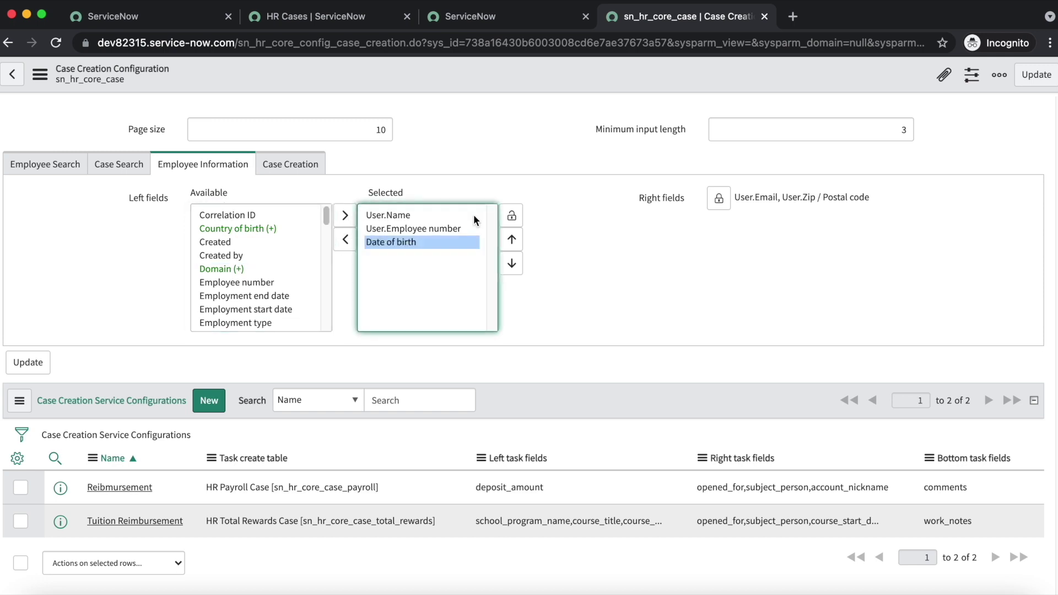
{"action": "left_click", "coordinate": [511, 218]}
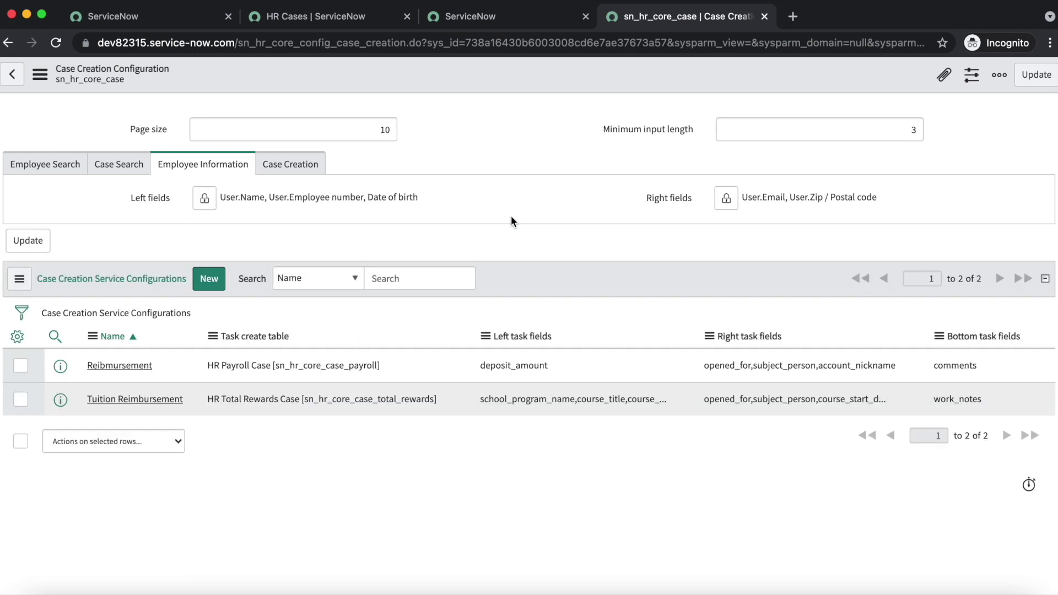
- Add Employee number to the right fields of the Employee Information settings and save the configuration
{"action": "left_click", "coordinate": [726, 199]}
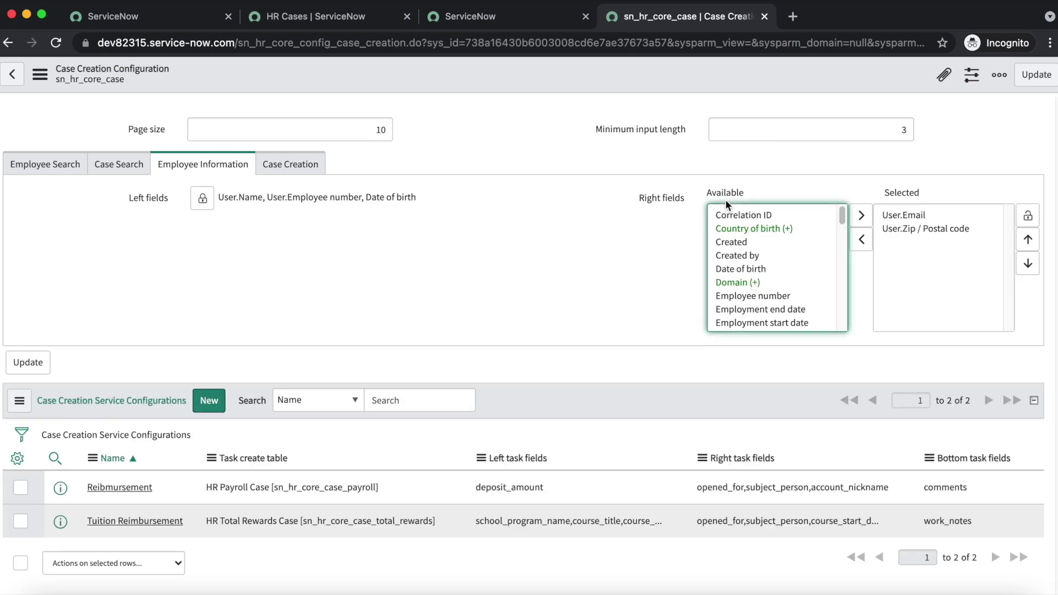
{"action": "left_click", "coordinate": [779, 295]}
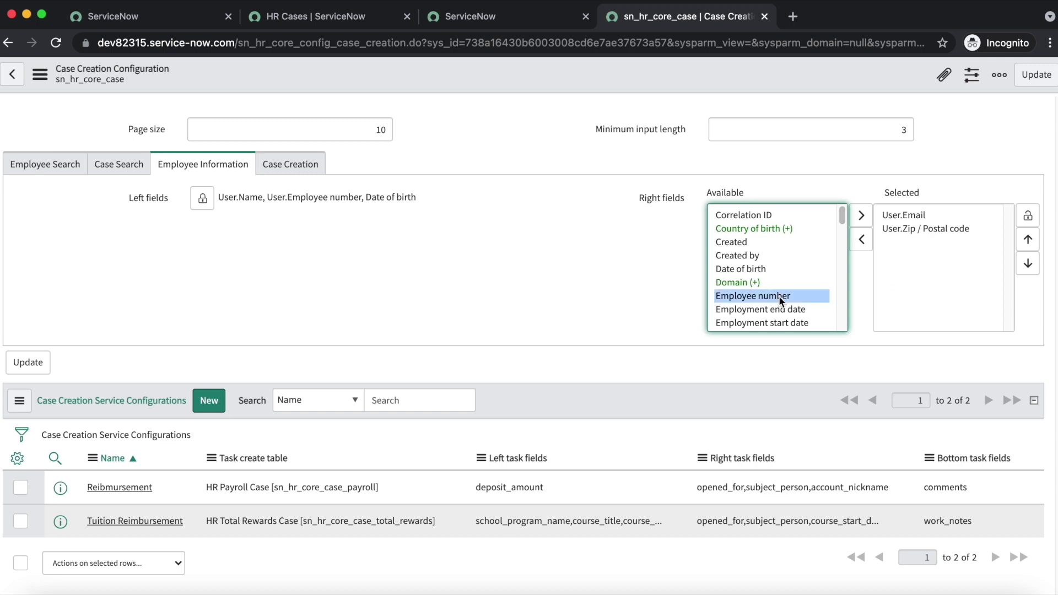
{"action": "left_click", "coordinate": [862, 216]}
{"action": "left_click", "coordinate": [1027, 215]}
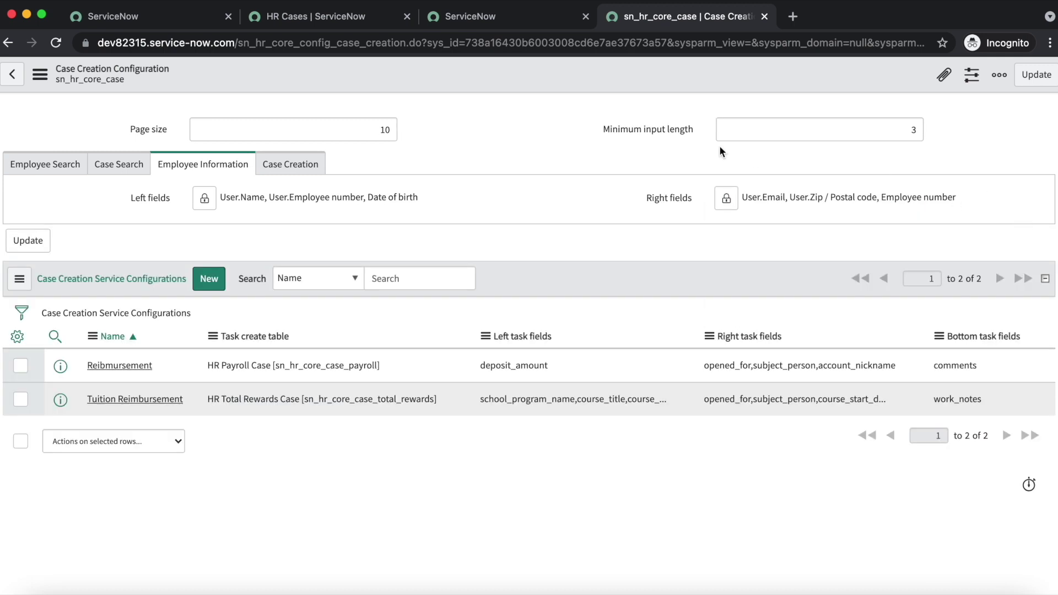
{"action": "right_click", "coordinate": [455, 80]}
{"action": "left_click", "coordinate": [480, 87]}
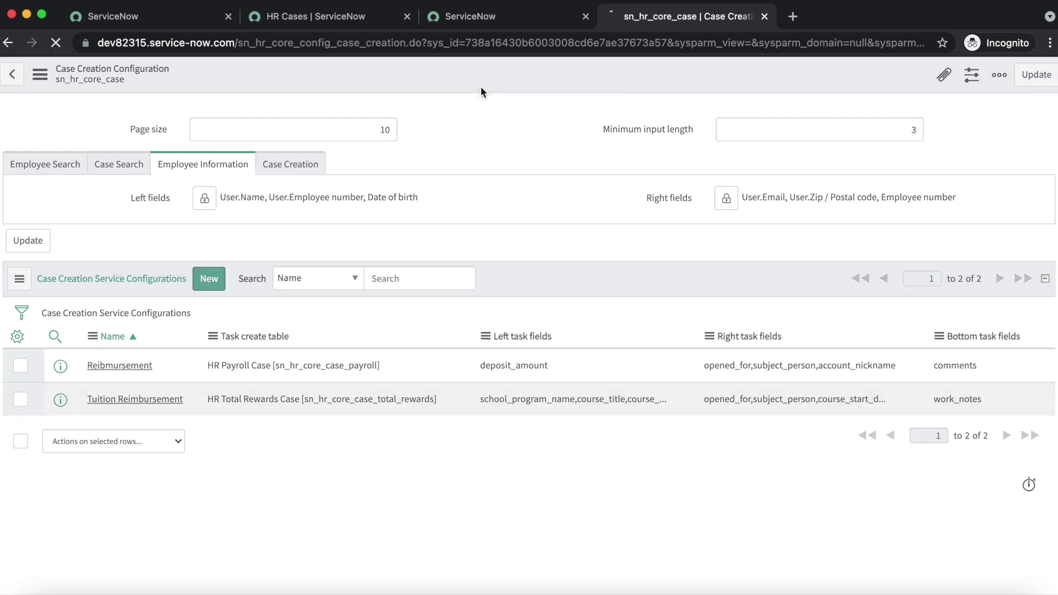
- Reload the Case Creation page, search for the employee by first name and load the matching employee's information
{"action": "left_click", "coordinate": [495, 21]}
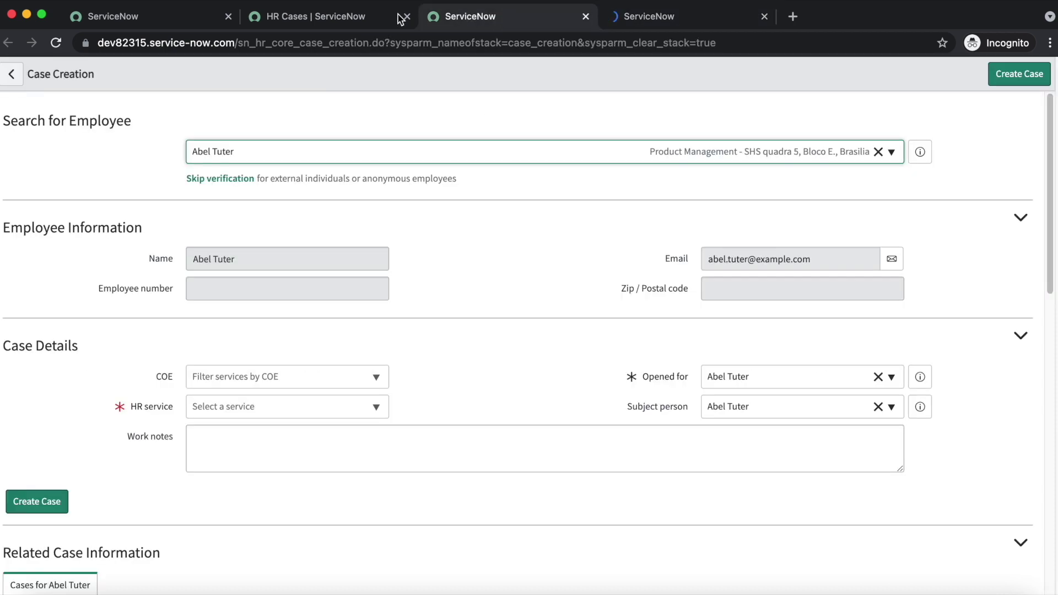
{"action": "left_click", "coordinate": [56, 44]}
{"action": "left_click", "coordinate": [573, 249]}
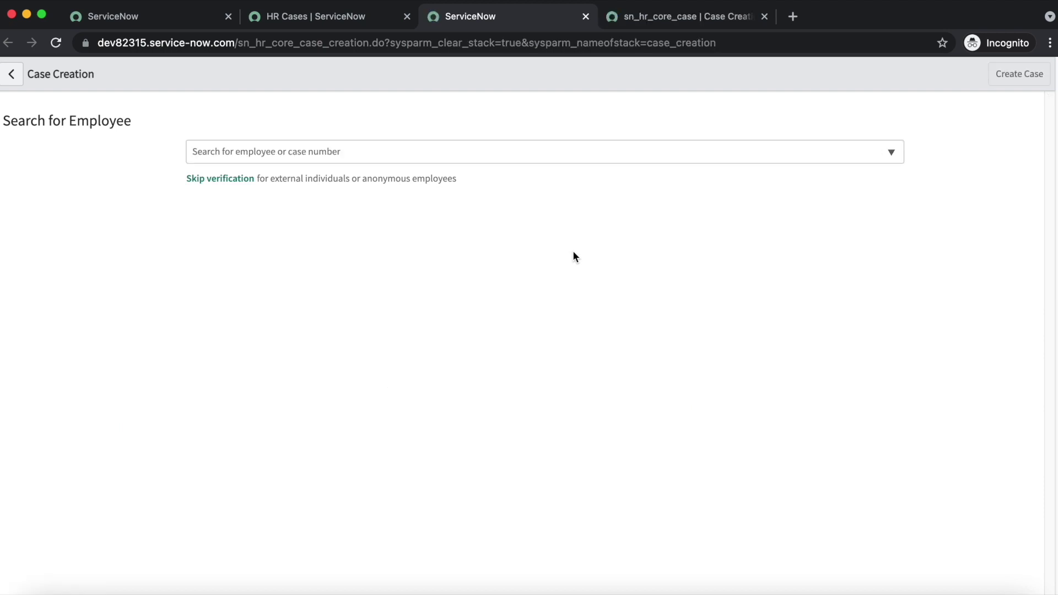
{"action": "left_click", "coordinate": [270, 154]}
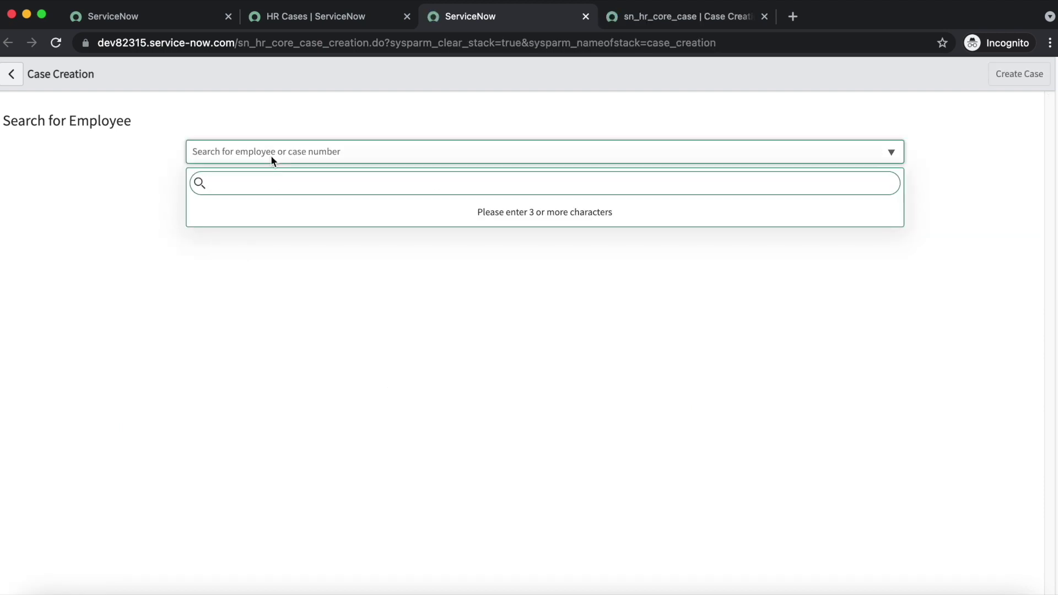
{"action": "type", "text": "abel"}
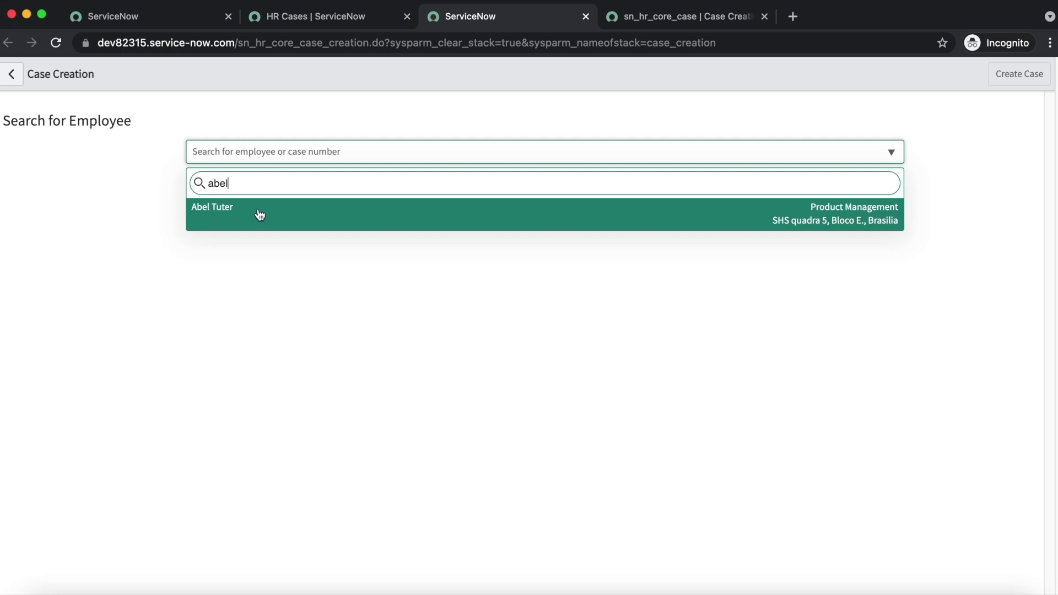
{"action": "left_click", "coordinate": [258, 215]}
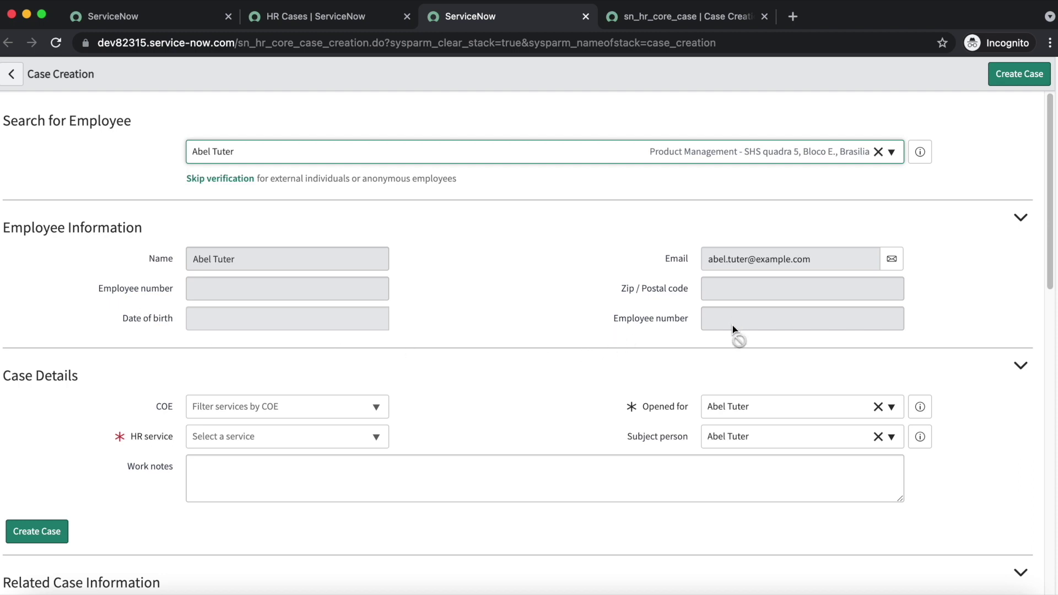
- Show the configuration's Case Creation settings, enable Limit services to view its service condition, and disable it again
{"action": "left_click", "coordinate": [670, 16]}
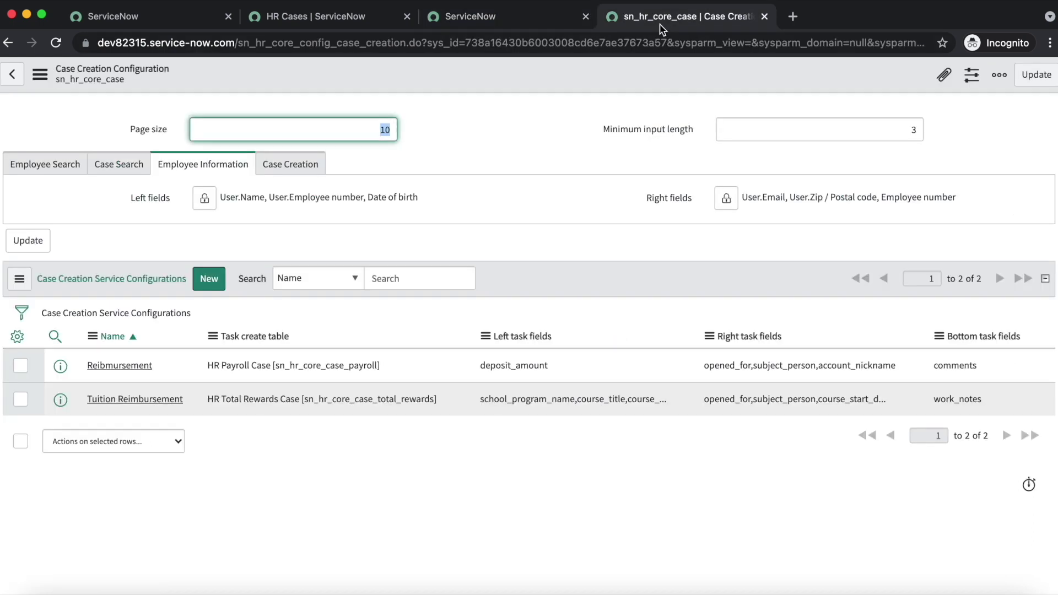
{"action": "left_click", "coordinate": [300, 168]}
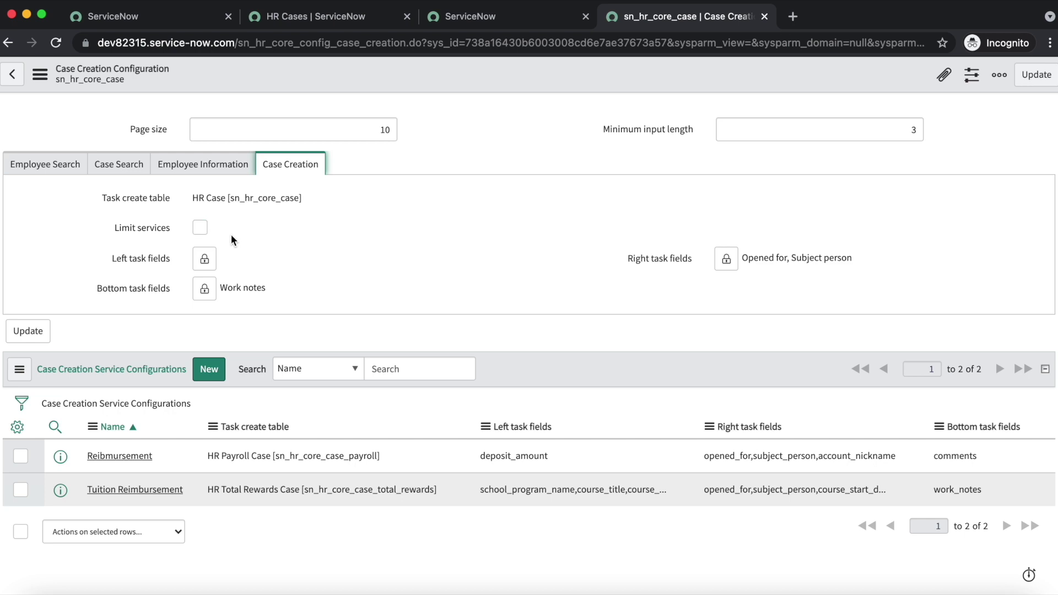
{"action": "left_click", "coordinate": [204, 227]}
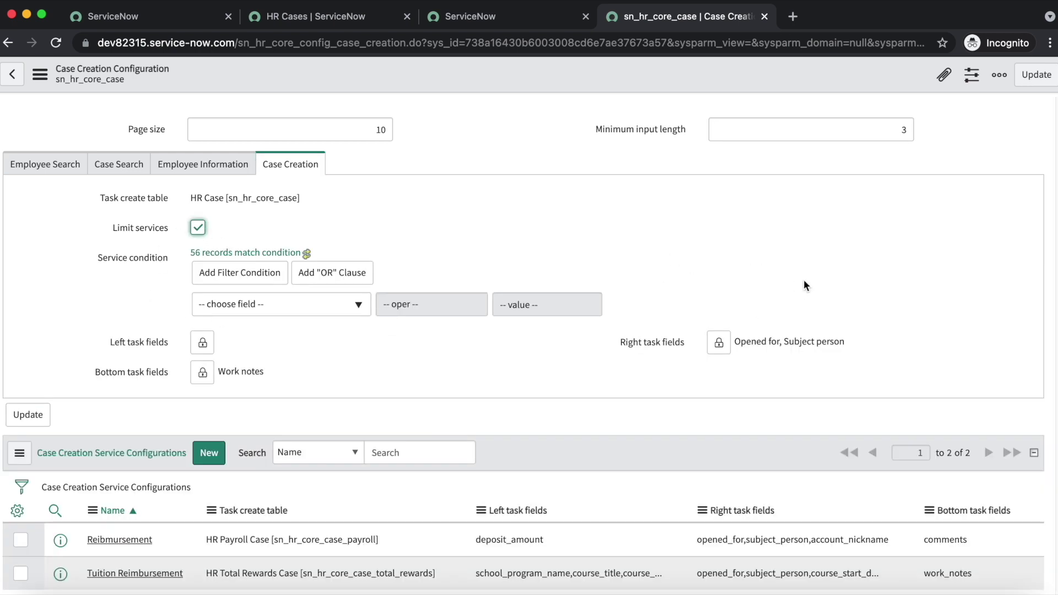
{"action": "left_click", "coordinate": [199, 227]}
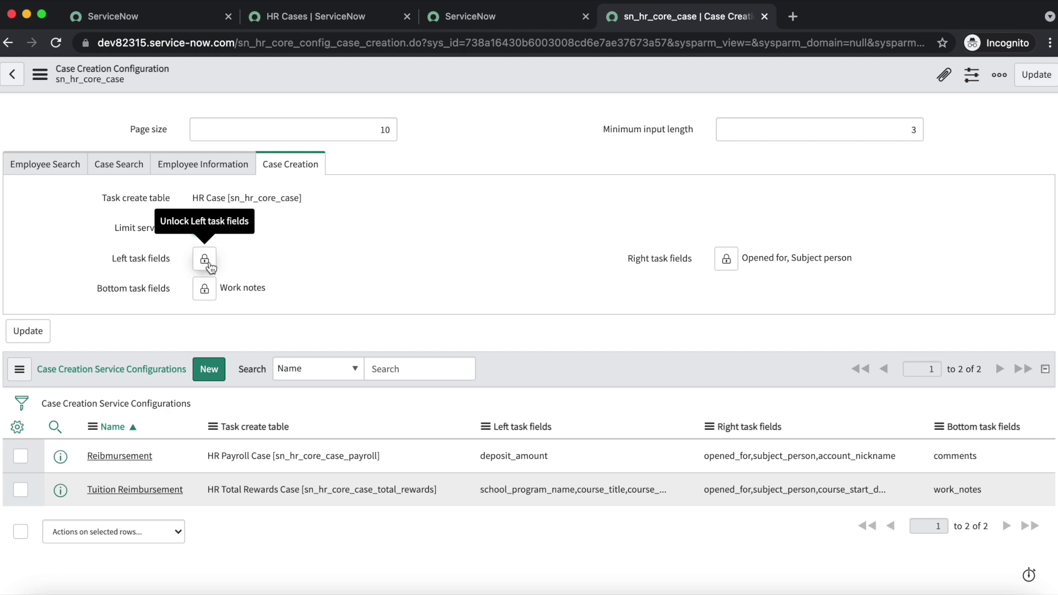
- Add Case support team to the left task fields in the configuration's Case Creation settings, lock the list and save the configuration
{"action": "left_click", "coordinate": [480, 16]}
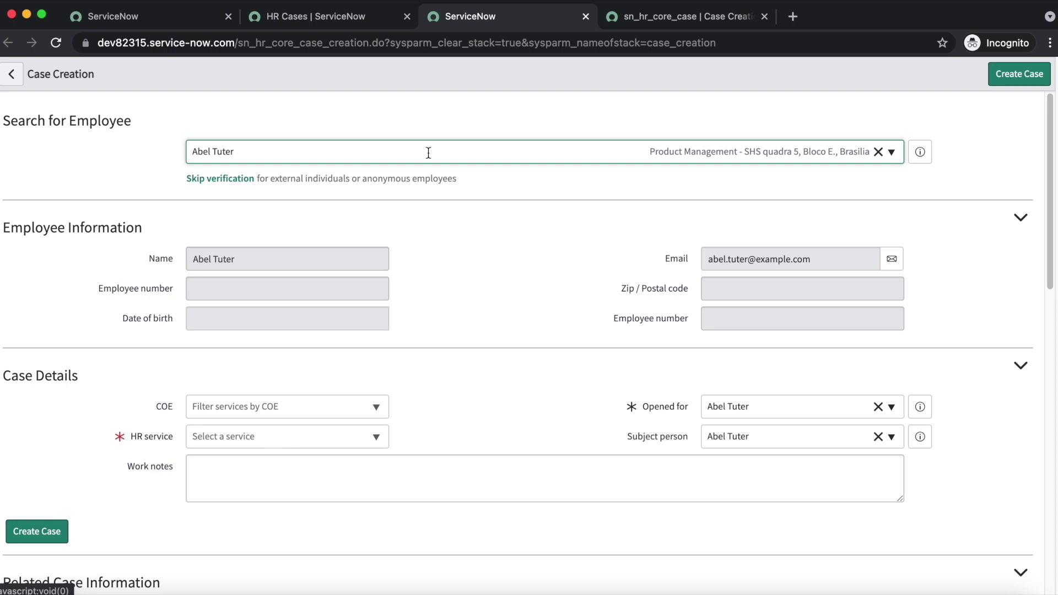
{"action": "left_click", "coordinate": [659, 15]}
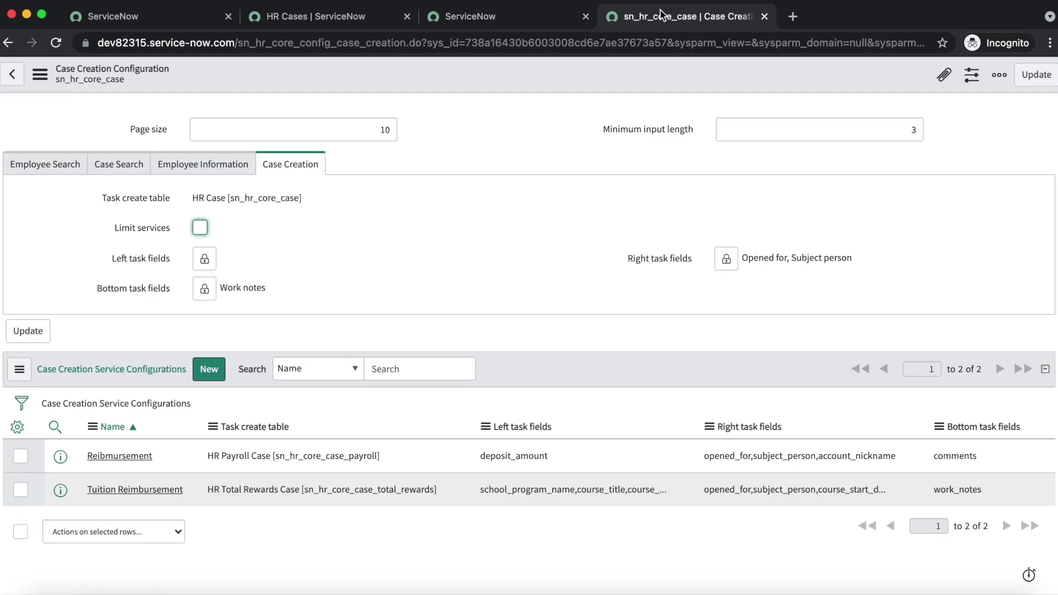
{"action": "left_click", "coordinate": [203, 259]}
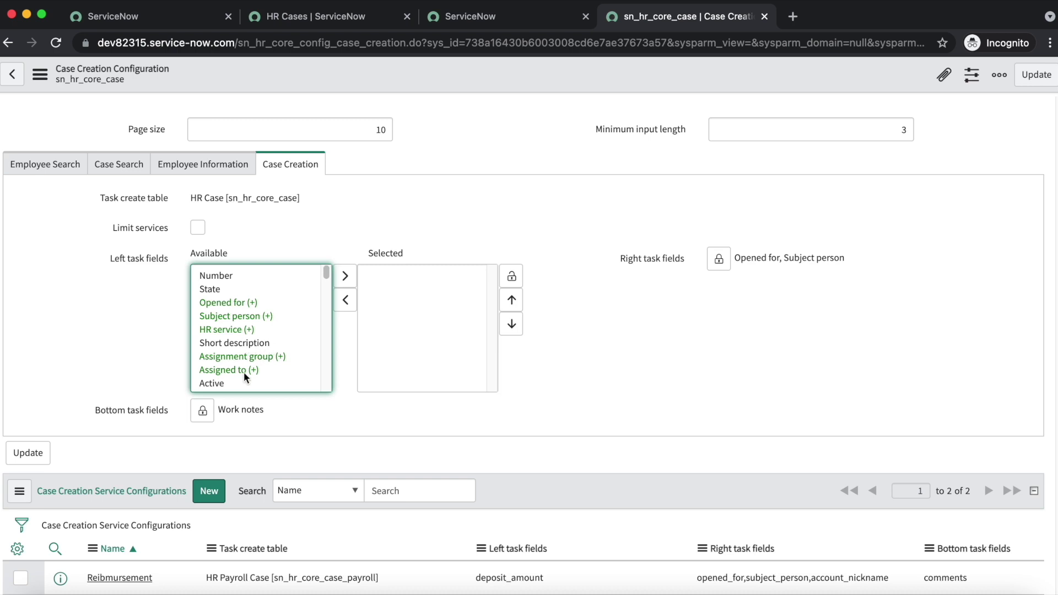
{"action": "scroll", "coordinate": [240, 371], "scroll_direction": "down", "scroll_amount": 3}
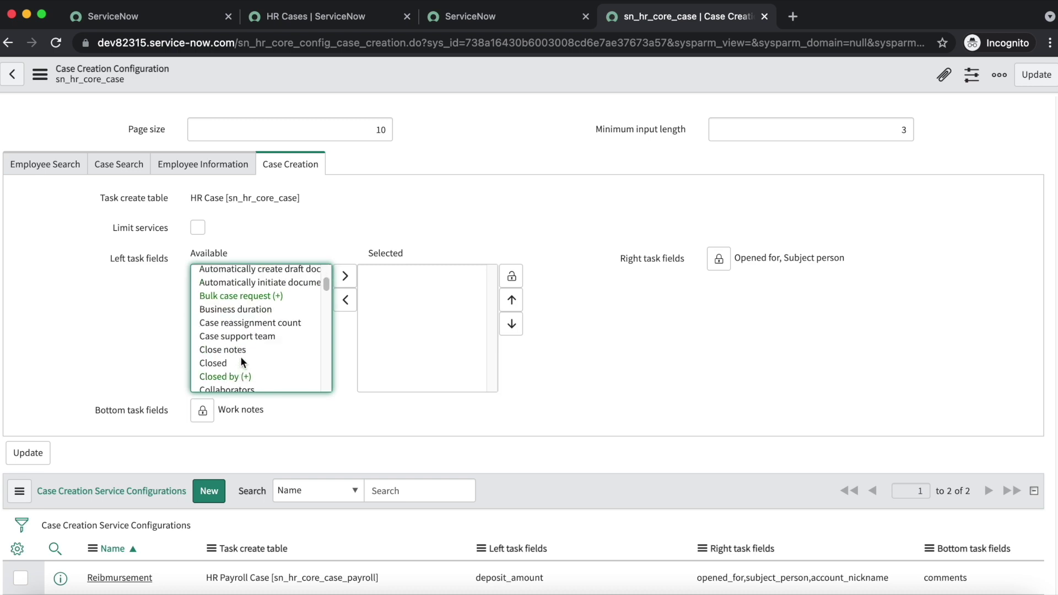
{"action": "left_click", "coordinate": [261, 338]}
{"action": "left_click", "coordinate": [345, 276]}
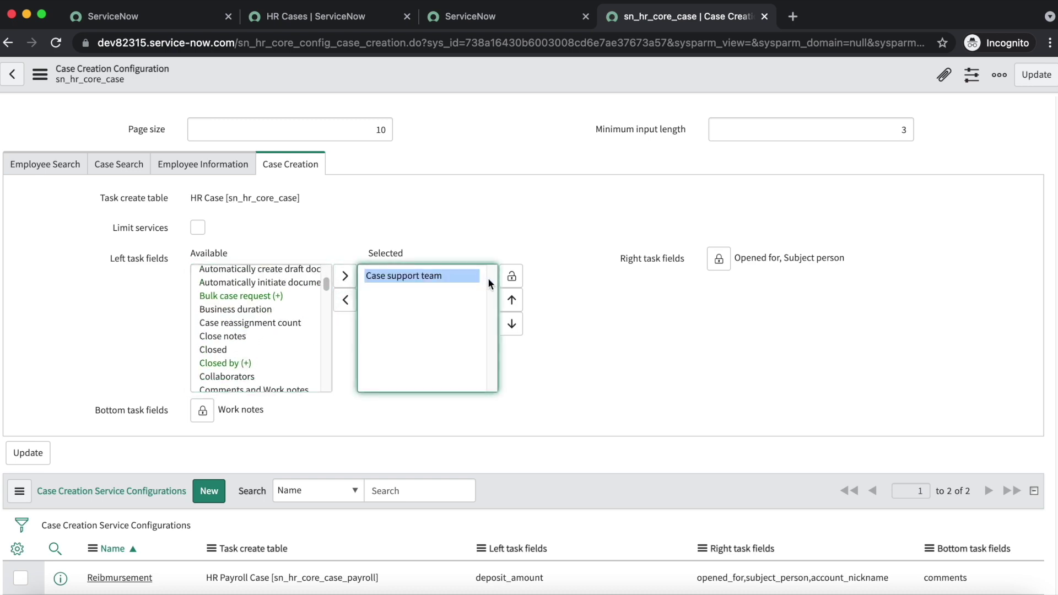
{"action": "left_click", "coordinate": [512, 276]}
{"action": "right_click", "coordinate": [461, 72]}
{"action": "left_click", "coordinate": [477, 77]}
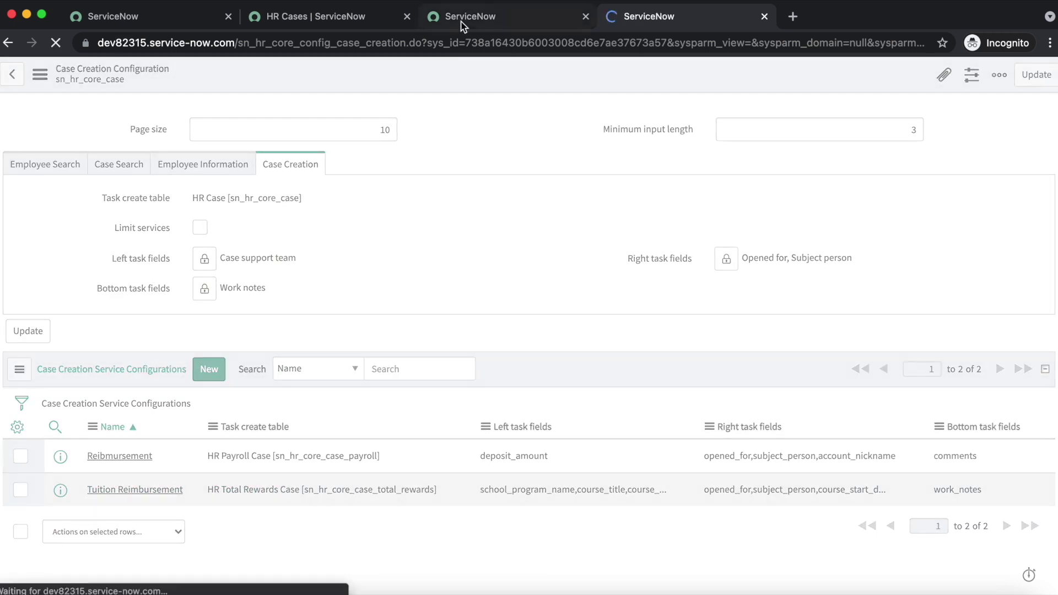
- Reload the Case Creation page, load the employee found by first name and check the left fields of Case Details
{"action": "left_click", "coordinate": [461, 22]}
{"action": "left_click", "coordinate": [55, 42]}
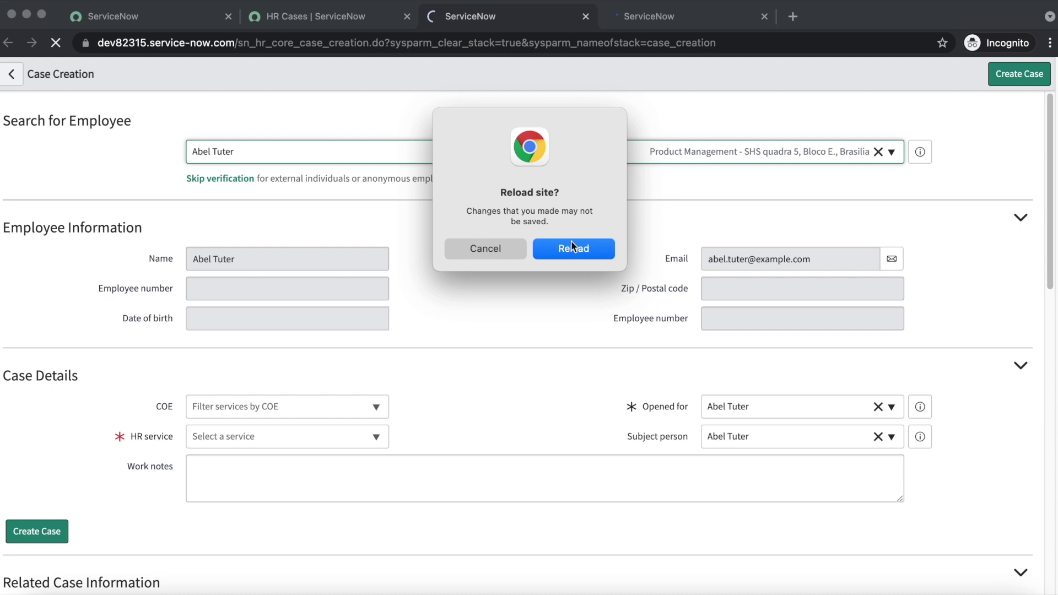
{"action": "left_click", "coordinate": [573, 248]}
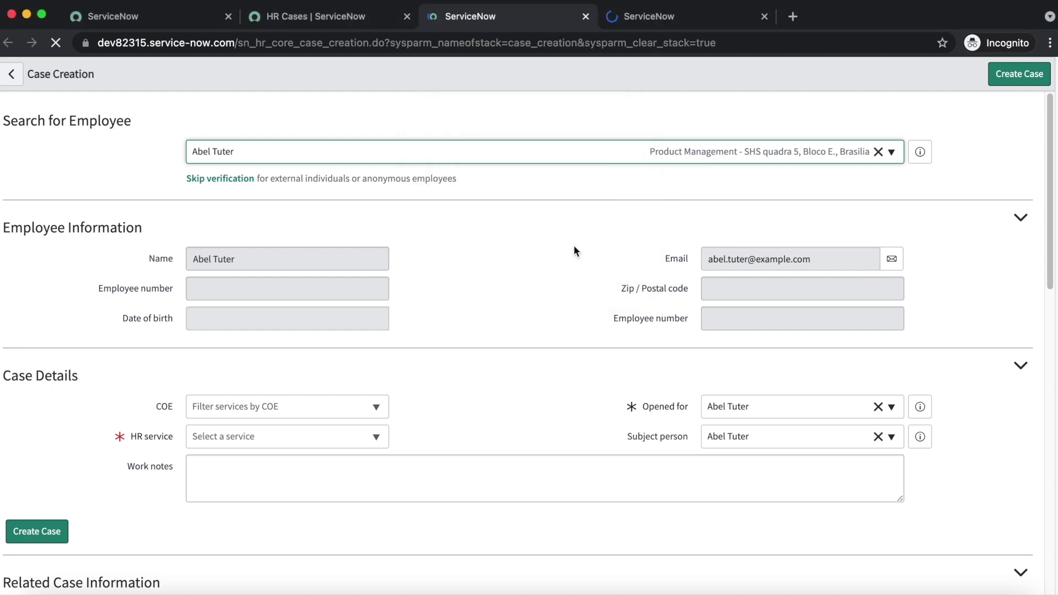
{"action": "left_click", "coordinate": [264, 156]}
{"action": "type", "text": "abel"}
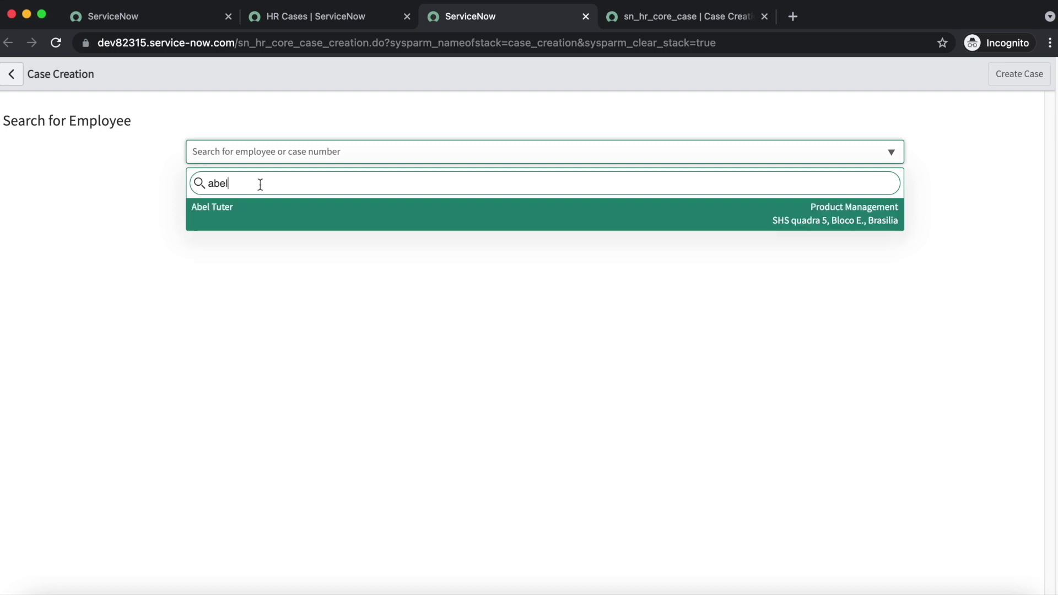
{"action": "left_click", "coordinate": [262, 213]}
{"action": "scroll", "coordinate": [432, 401], "scroll_direction": "down", "scroll_amount": 5}
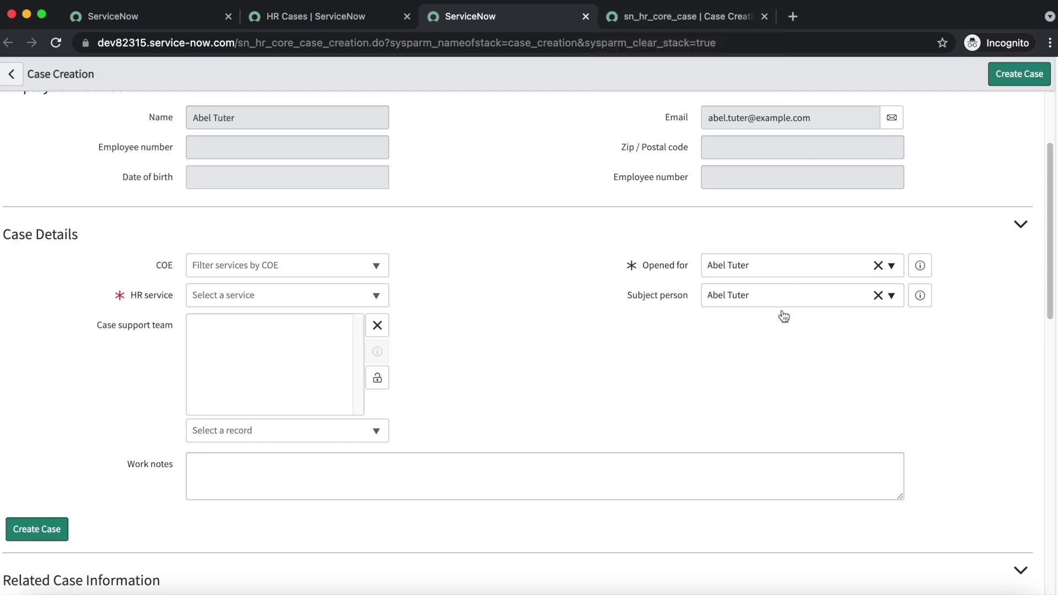
- Add Actual end to the right task fields in the configuration's Case Creation settings, lock the list and save the configuration
{"action": "left_click", "coordinate": [666, 22]}
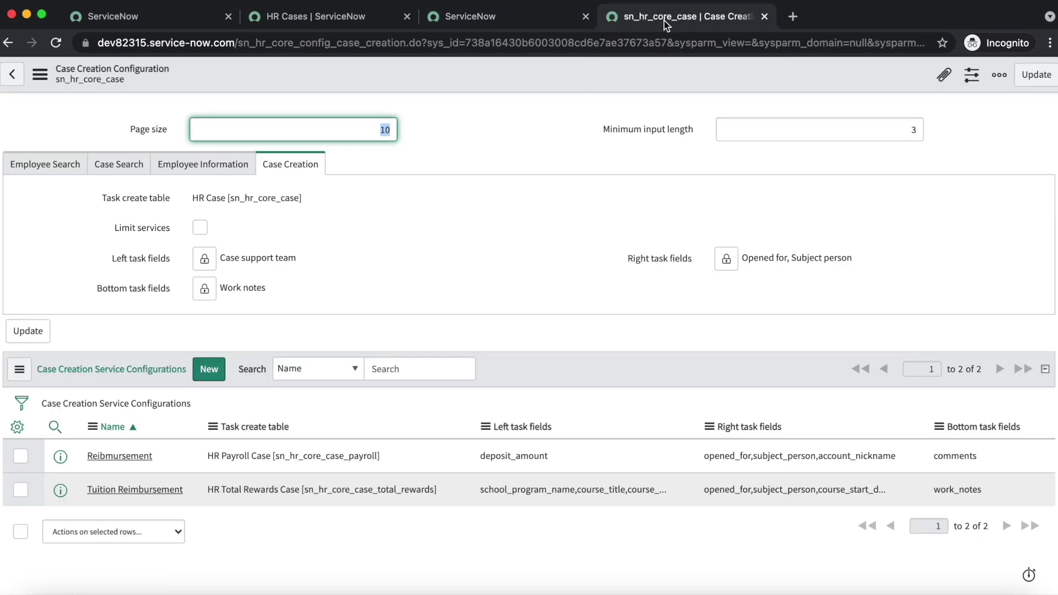
{"action": "left_click", "coordinate": [726, 260]}
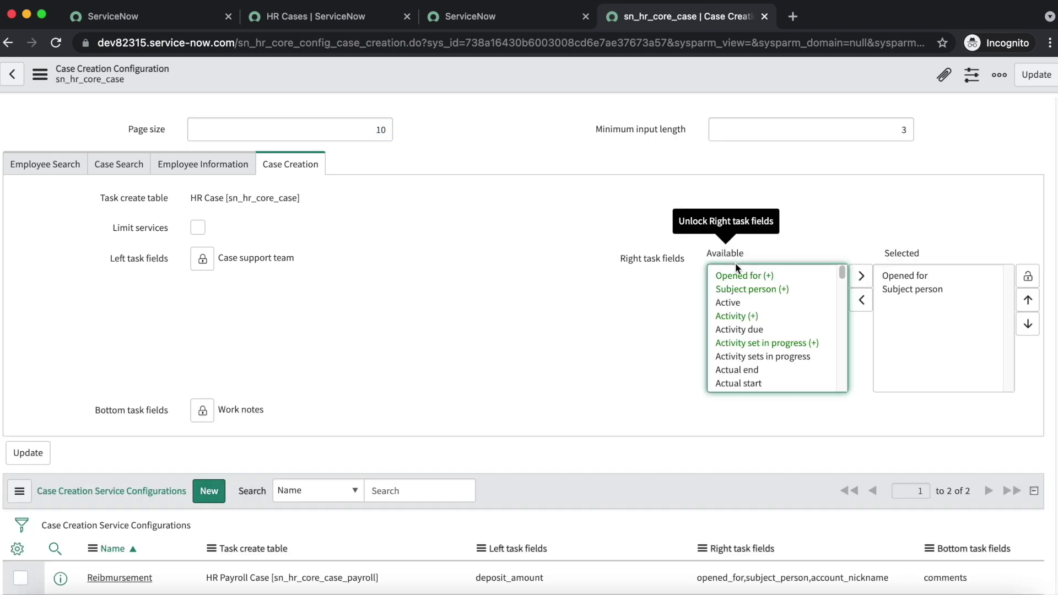
{"action": "left_click", "coordinate": [748, 370]}
{"action": "left_click", "coordinate": [861, 275]}
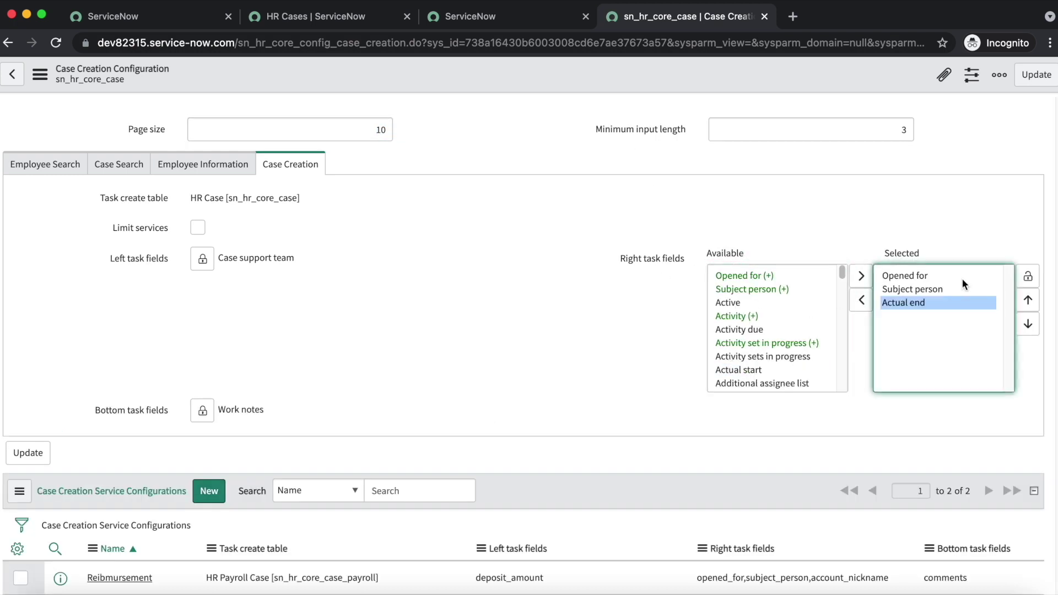
{"action": "left_click", "coordinate": [1026, 281]}
{"action": "right_click", "coordinate": [462, 84]}
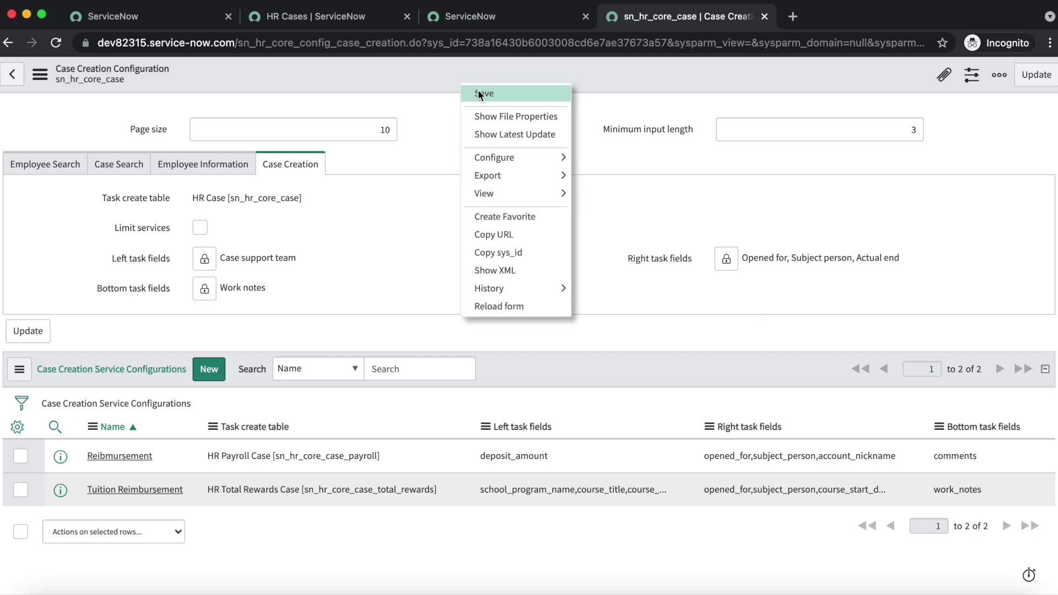
{"action": "left_click", "coordinate": [479, 94]}
- Reload the Case Creation page, load the employee found by first name and compare its Case Details with the configured task fields
{"action": "left_click", "coordinate": [483, 16]}
{"action": "left_click", "coordinate": [55, 44]}
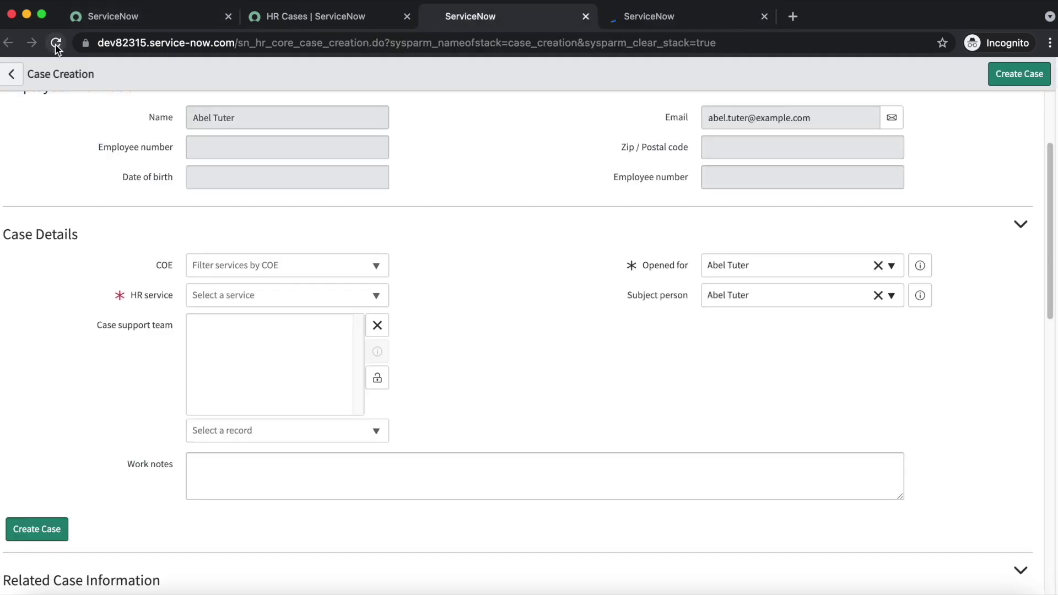
{"action": "left_click", "coordinate": [568, 249]}
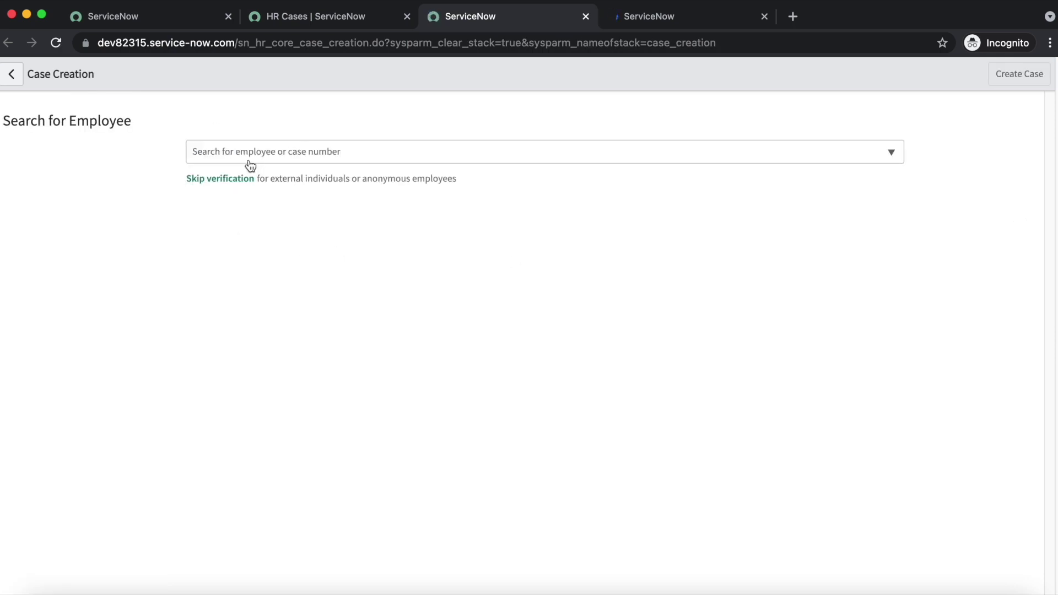
{"action": "left_click", "coordinate": [247, 156]}
{"action": "type", "text": "abel"}
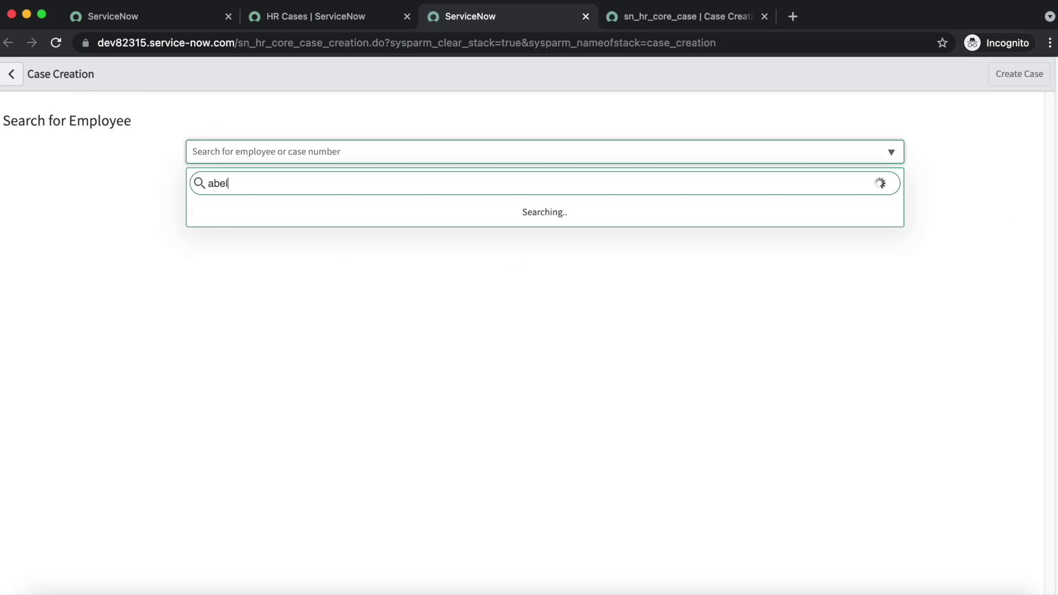
{"action": "left_click", "coordinate": [244, 216]}
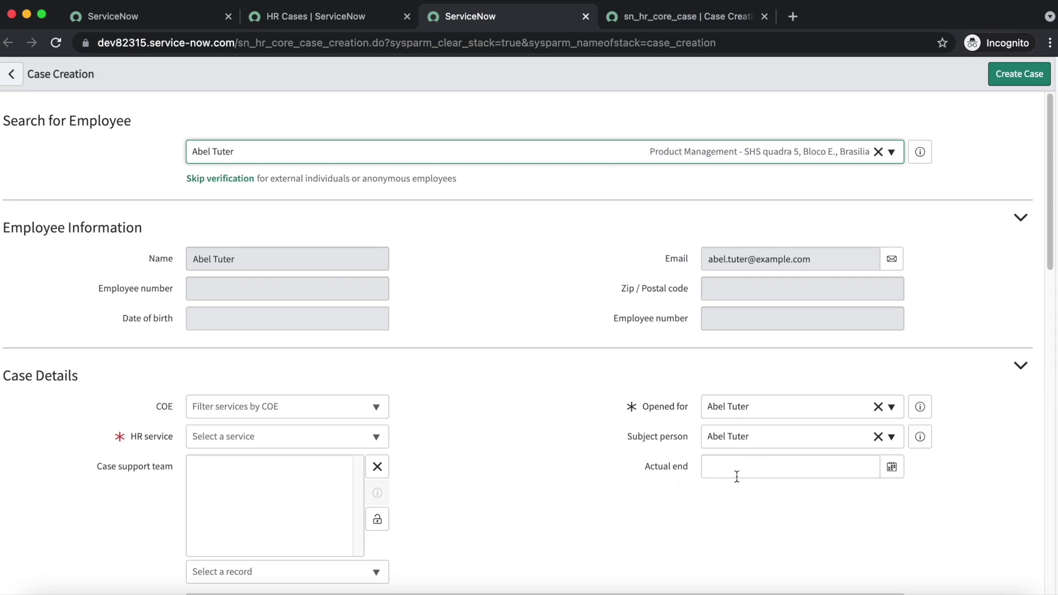
{"action": "left_click", "coordinate": [653, 17]}
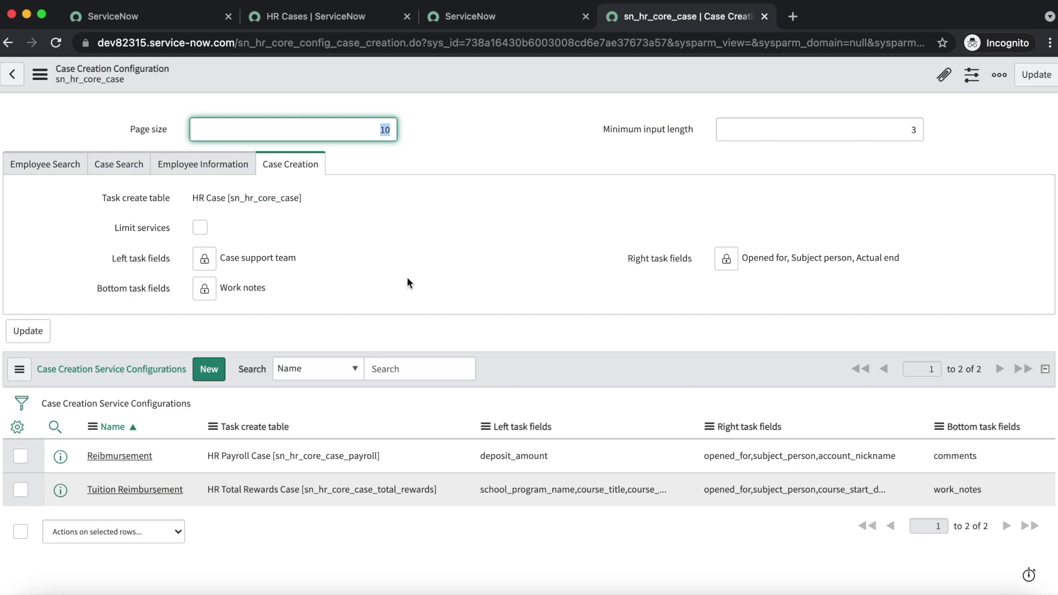
{"action": "left_click", "coordinate": [466, 18]}
{"action": "scroll", "coordinate": [258, 268], "scroll_direction": "down", "scroll_amount": 10}
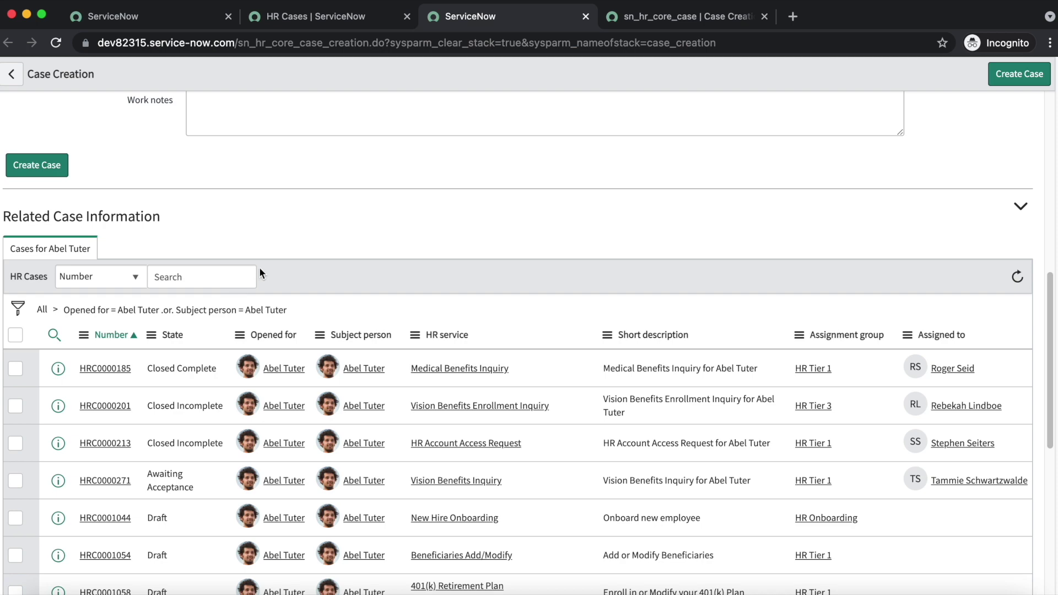
{"action": "scroll", "coordinate": [259, 275], "scroll_direction": "up", "scroll_amount": 6}
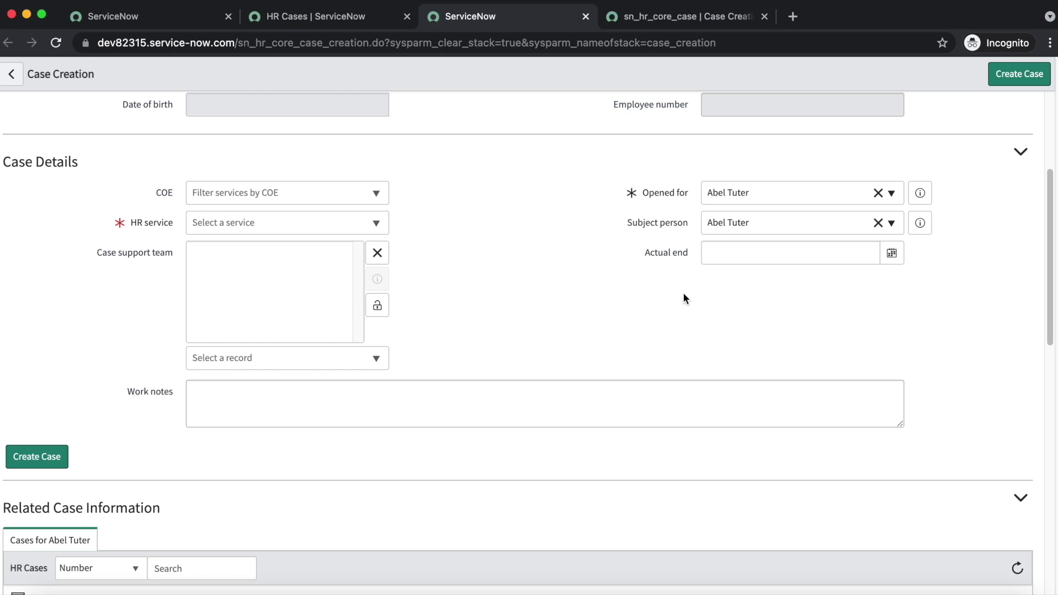
- Add Actual start to the bottom task fields in the configuration's Case Creation settings, lock the list and save the configuration
{"action": "left_click", "coordinate": [653, 25]}
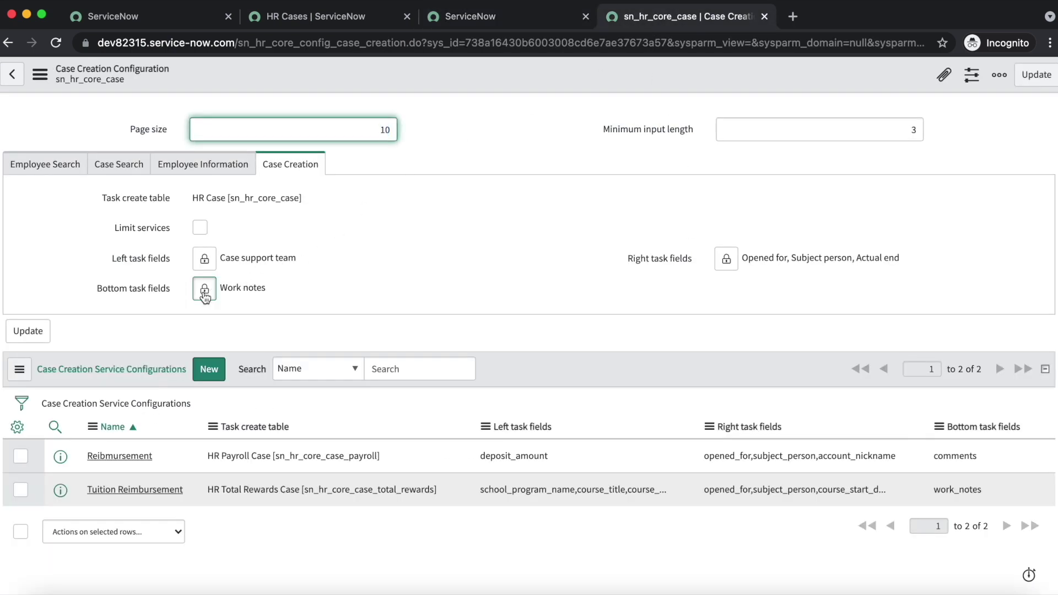
{"action": "left_click", "coordinate": [203, 288]}
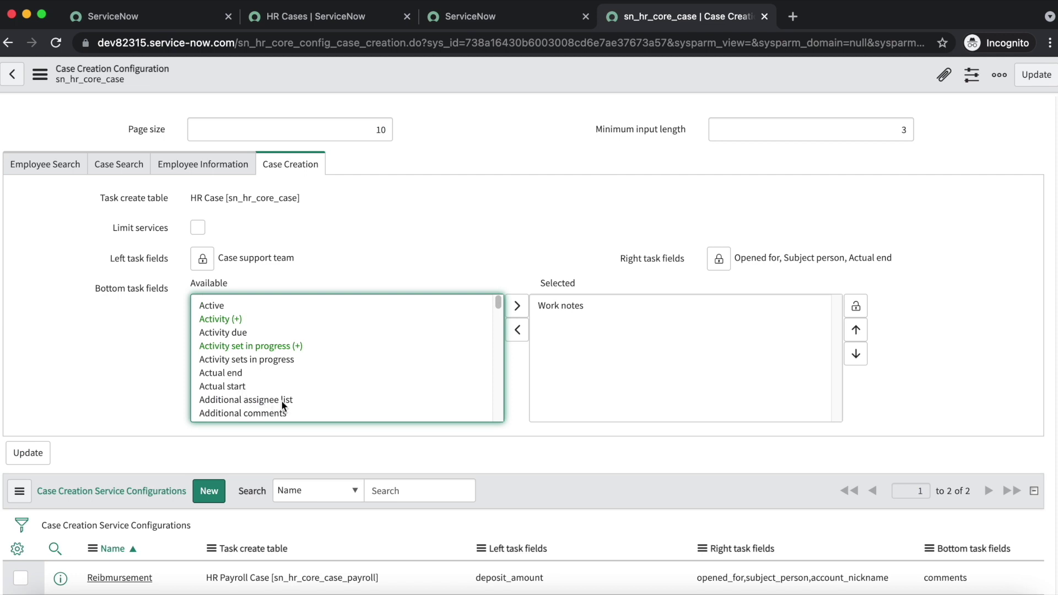
{"action": "left_click", "coordinate": [238, 387]}
{"action": "left_click", "coordinate": [516, 306]}
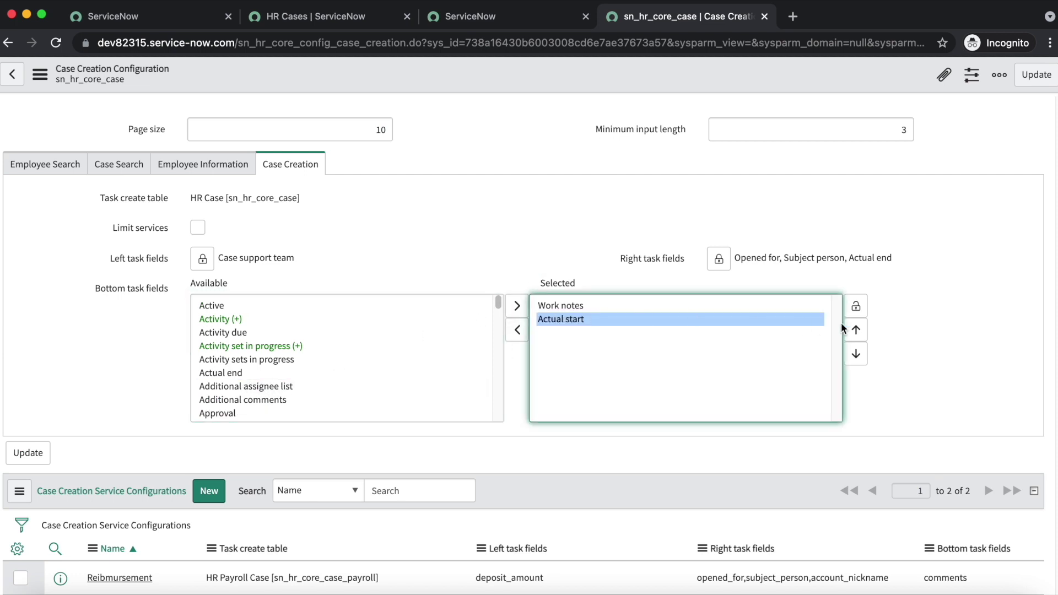
{"action": "left_click", "coordinate": [855, 310]}
{"action": "right_click", "coordinate": [488, 72]}
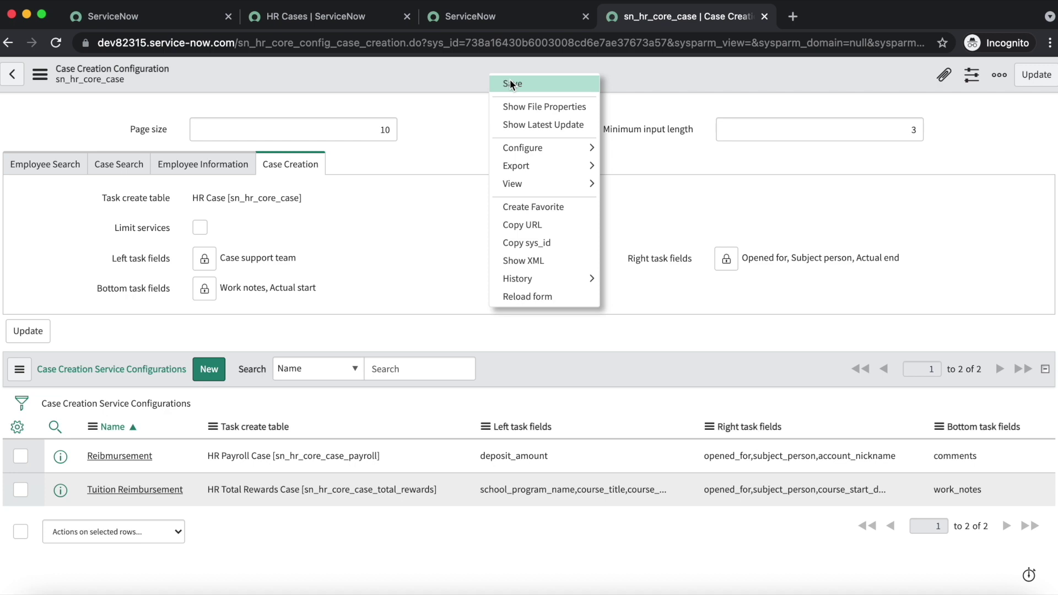
{"action": "left_click", "coordinate": [508, 80]}
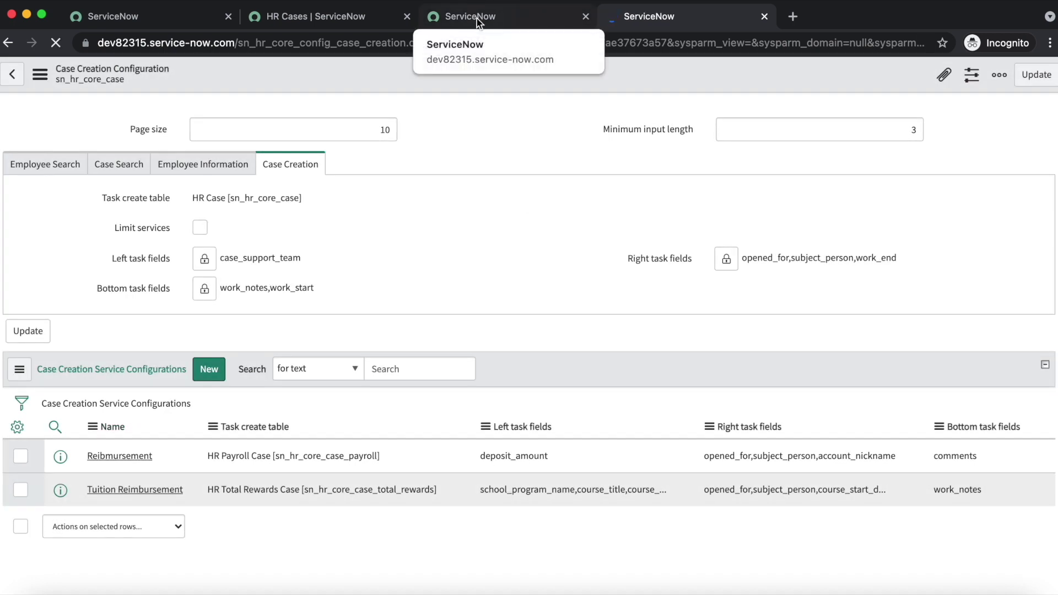
- Reload the Case Creation page, load the employee found by first name and check the bottom fields of Case Details
{"action": "left_click", "coordinate": [477, 18]}
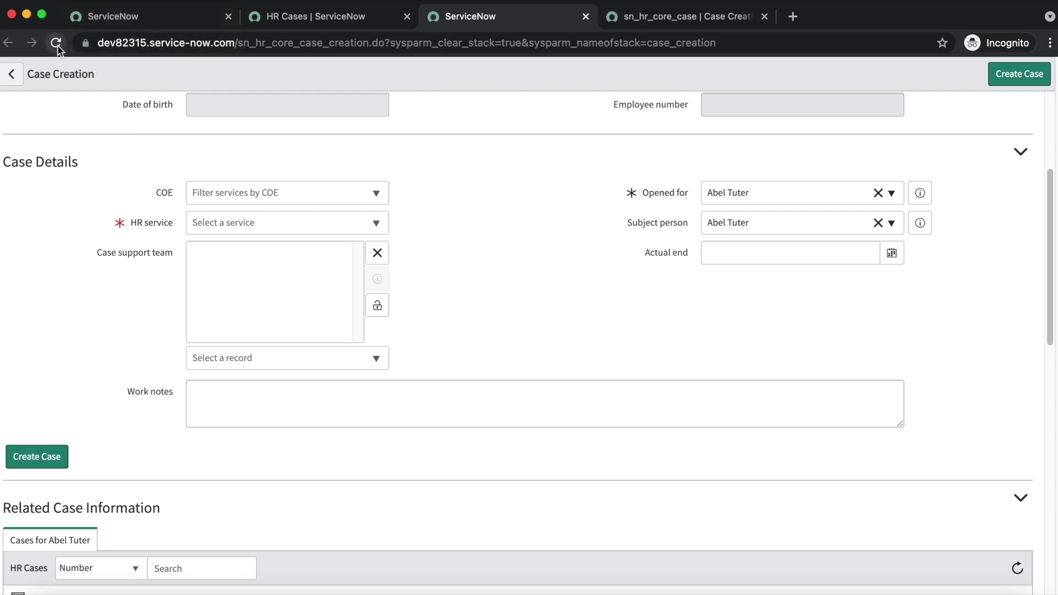
{"action": "left_click", "coordinate": [57, 44]}
{"action": "left_click", "coordinate": [573, 248]}
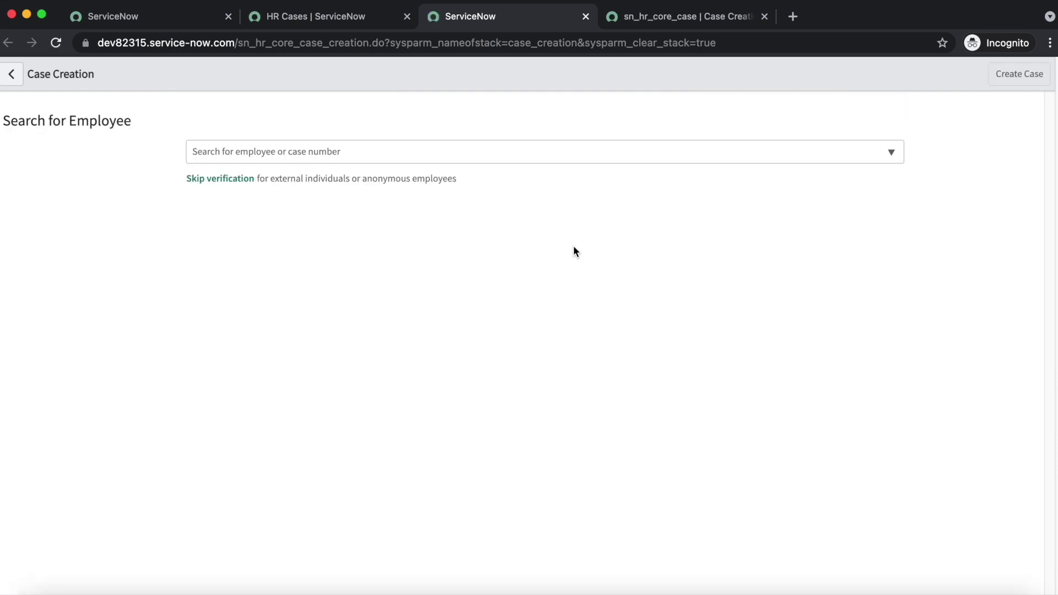
{"action": "left_click", "coordinate": [288, 151]}
{"action": "type", "text": "abel"}
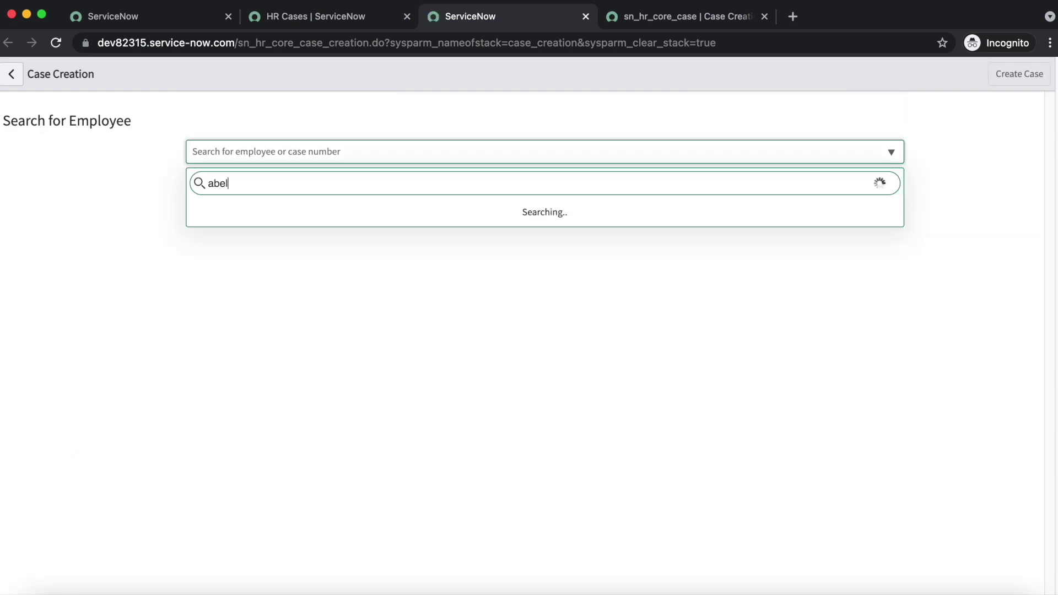
{"action": "left_click", "coordinate": [267, 208]}
{"action": "scroll", "coordinate": [425, 345], "scroll_direction": "down", "scroll_amount": 6}
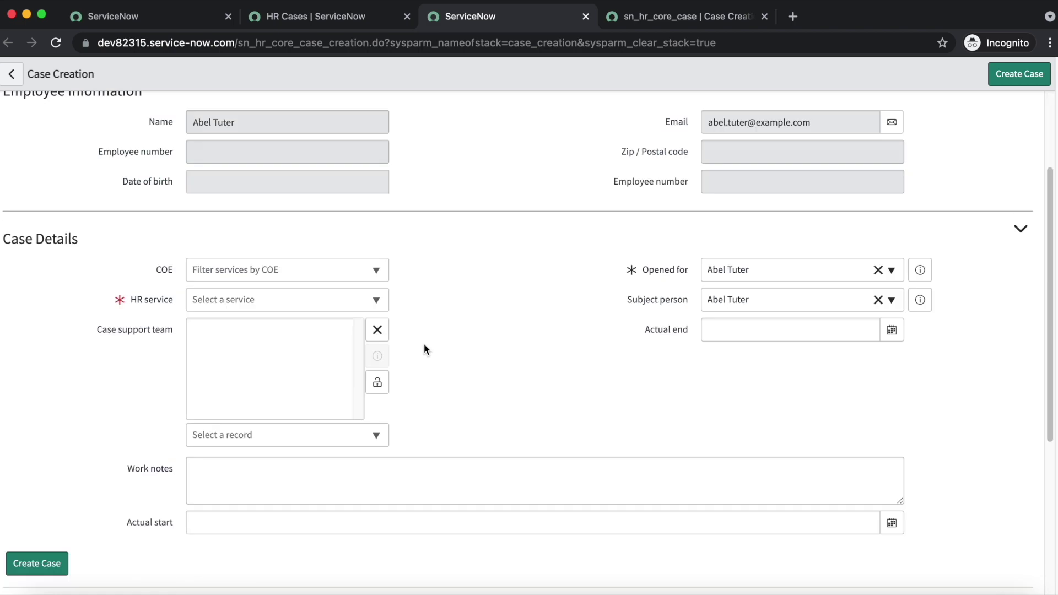
{"action": "scroll", "coordinate": [275, 287], "scroll_direction": "up", "scroll_amount": 1}
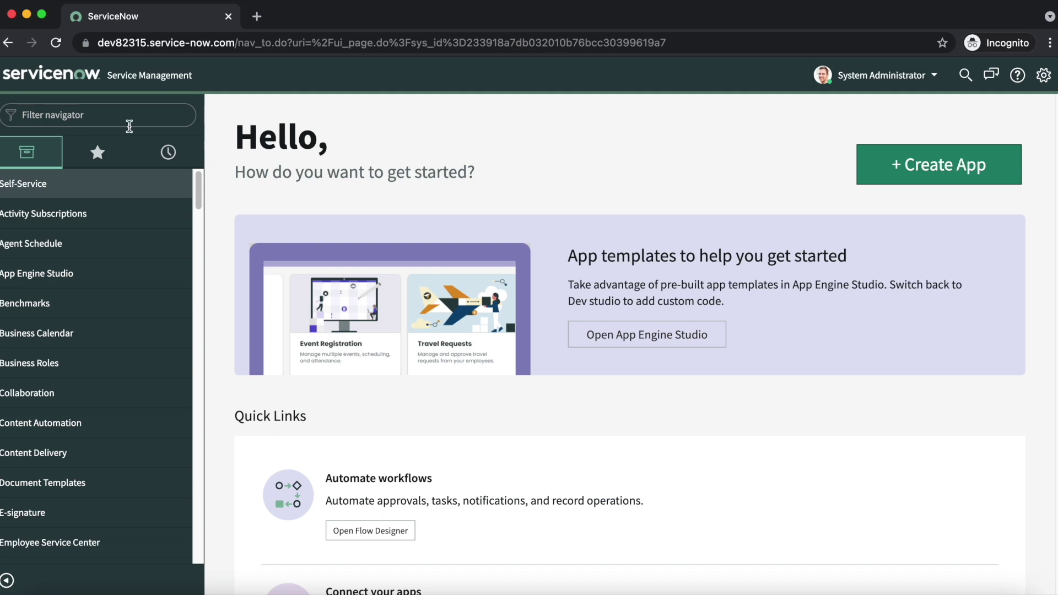
- Filter the application navigator for "hr case" and open Create New Case in a separate browser tab
{"action": "left_click", "coordinate": [98, 121]}
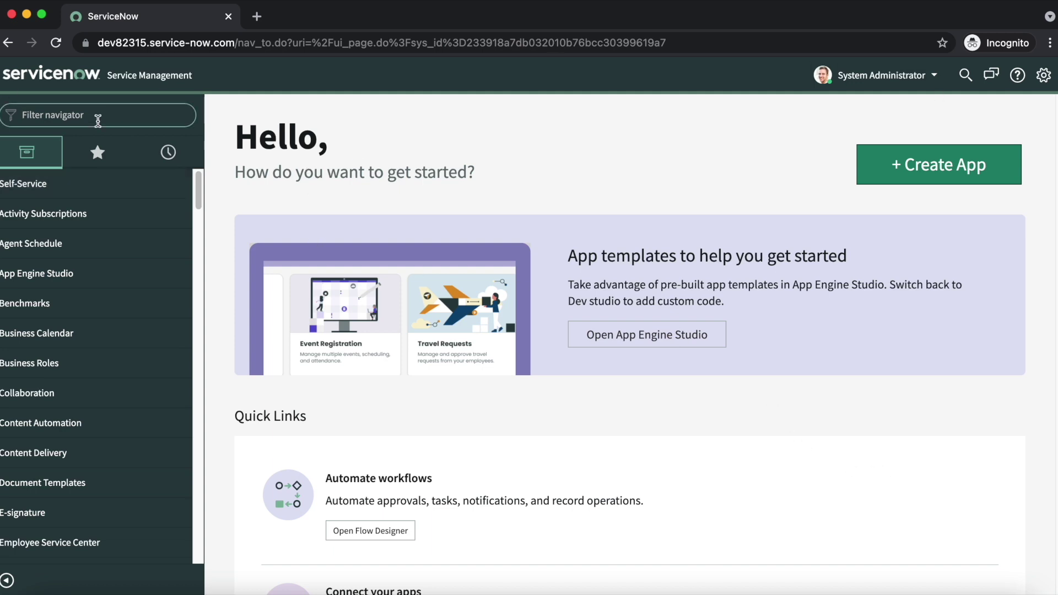
{"action": "type", "text": "hr case"}
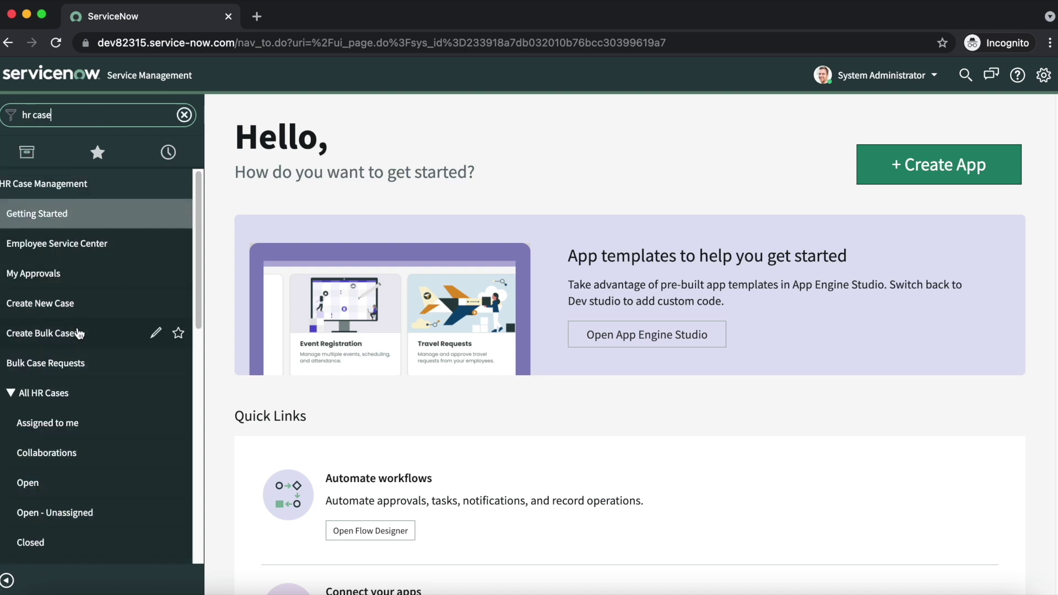
{"action": "left_click", "coordinate": [71, 303]}
{"action": "left_click", "coordinate": [314, 21]}
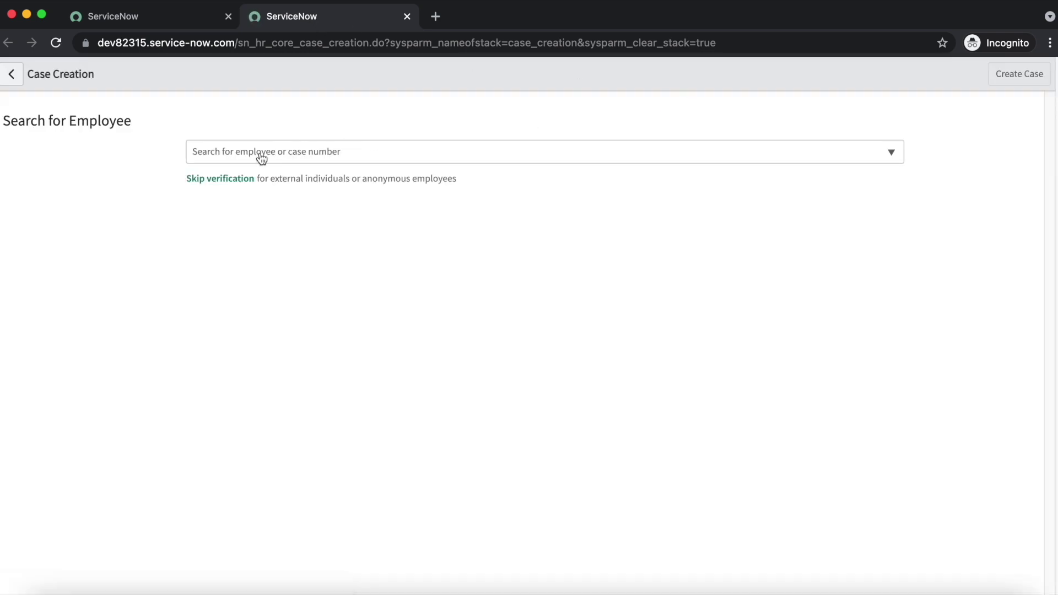
- Search the Case Creation page for the employee by first name and open the full user list with sys_user.LIST
{"action": "left_click", "coordinate": [250, 156]}
{"action": "type", "text": "abel"}
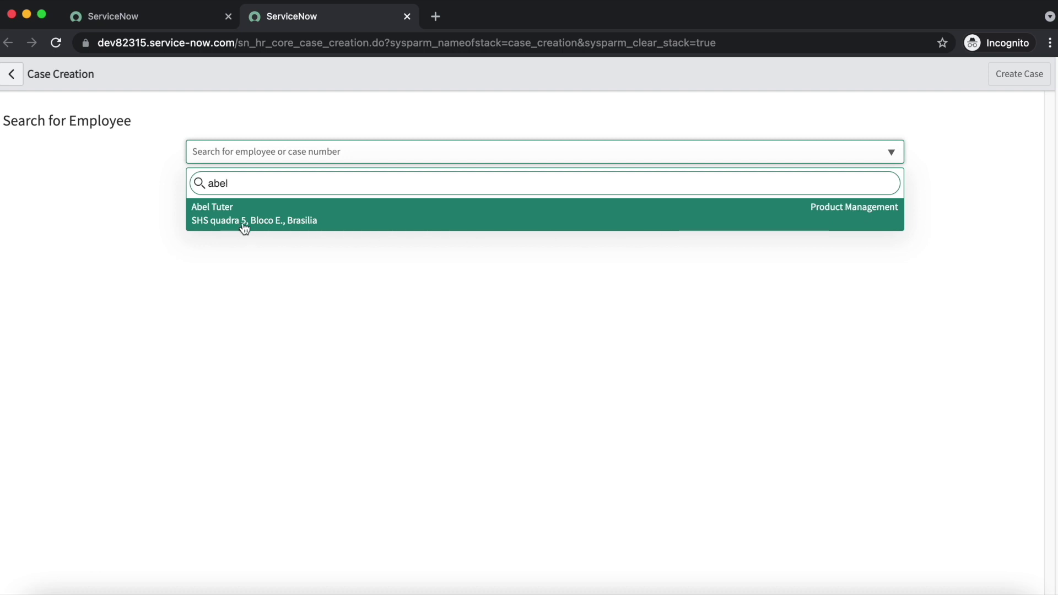
{"action": "left_click", "coordinate": [123, 17]}
{"action": "left_click", "coordinate": [75, 114]}
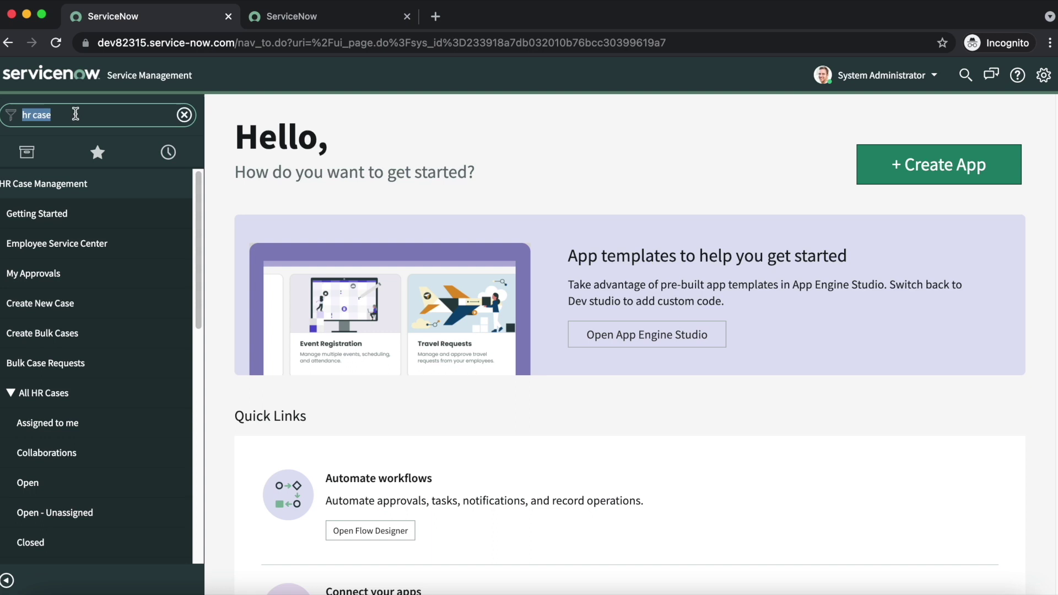
{"action": "key", "text": "BackSpace"}
{"action": "type", "text": "sys_user.LIST"}
{"action": "key", "text": "Return"}
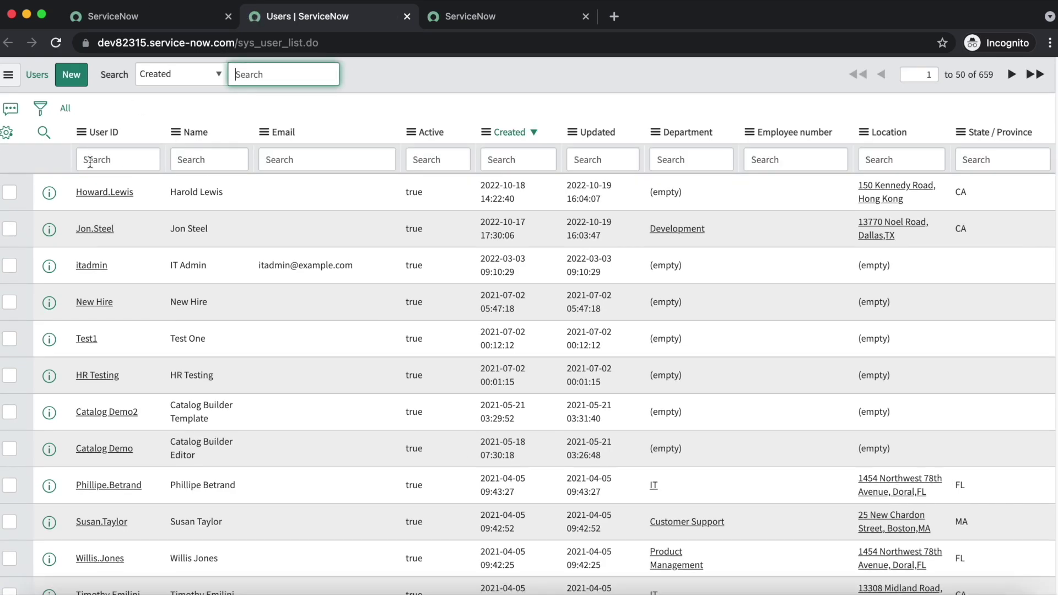
- Filter the Users list to user IDs containing the employee's first name
{"action": "left_click", "coordinate": [90, 161]}
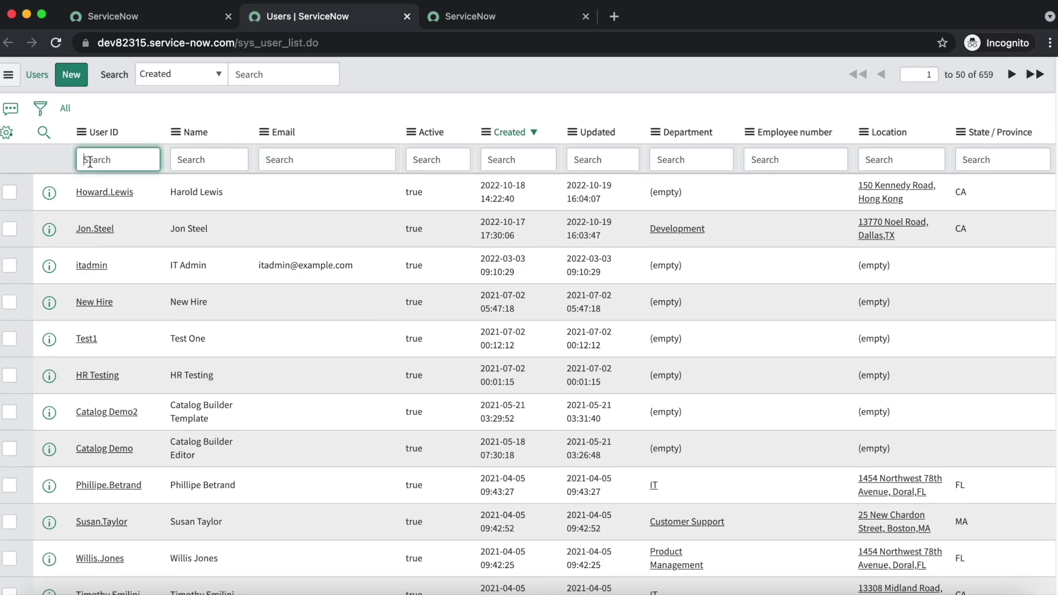
{"action": "type", "text": "*abel"}
{"action": "key", "text": "Return"}
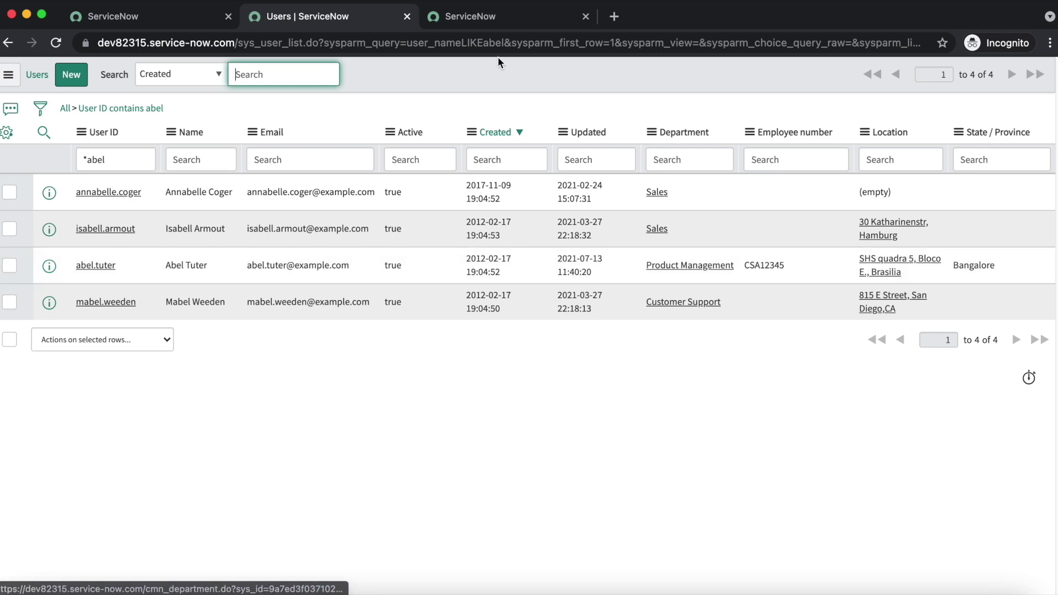
- Search for the employee by first name on the Case Creation page and compare the displayed details with the Users list
{"action": "left_click", "coordinate": [496, 16]}
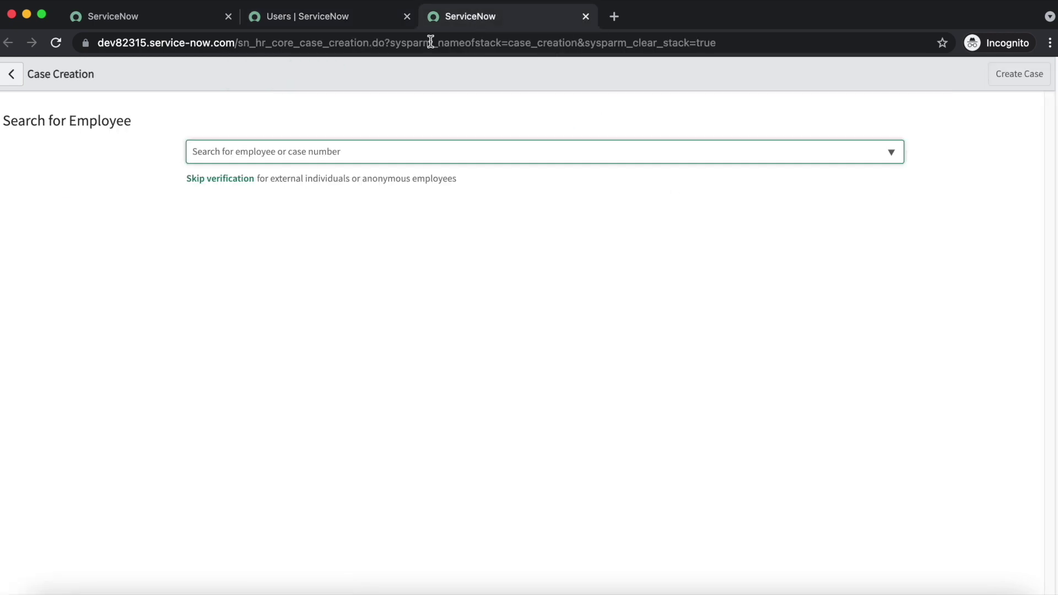
{"action": "left_click", "coordinate": [249, 158]}
{"action": "type", "text": "abel"}
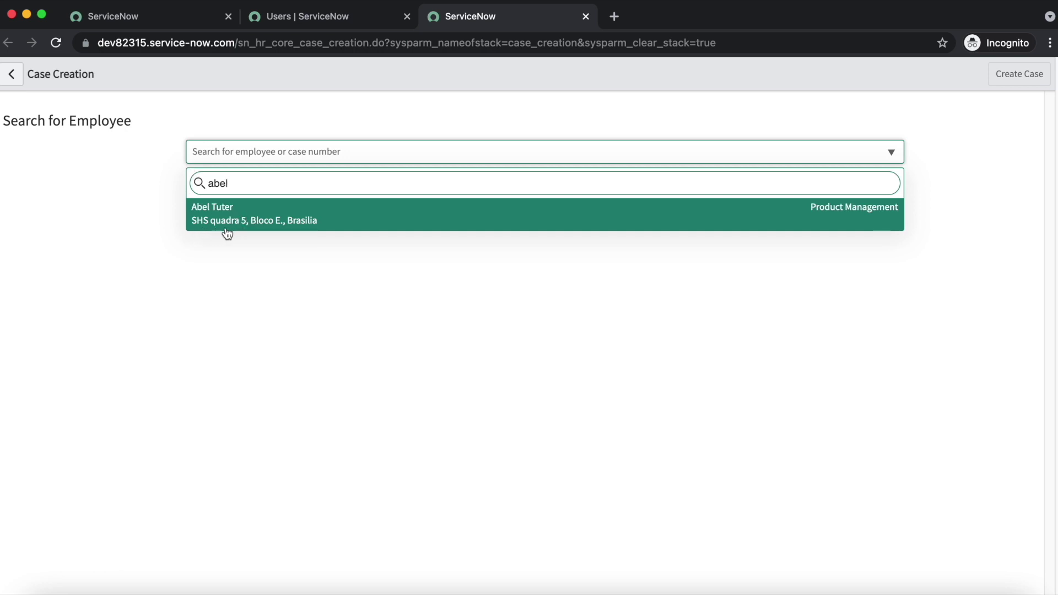
{"action": "left_click", "coordinate": [327, 23]}
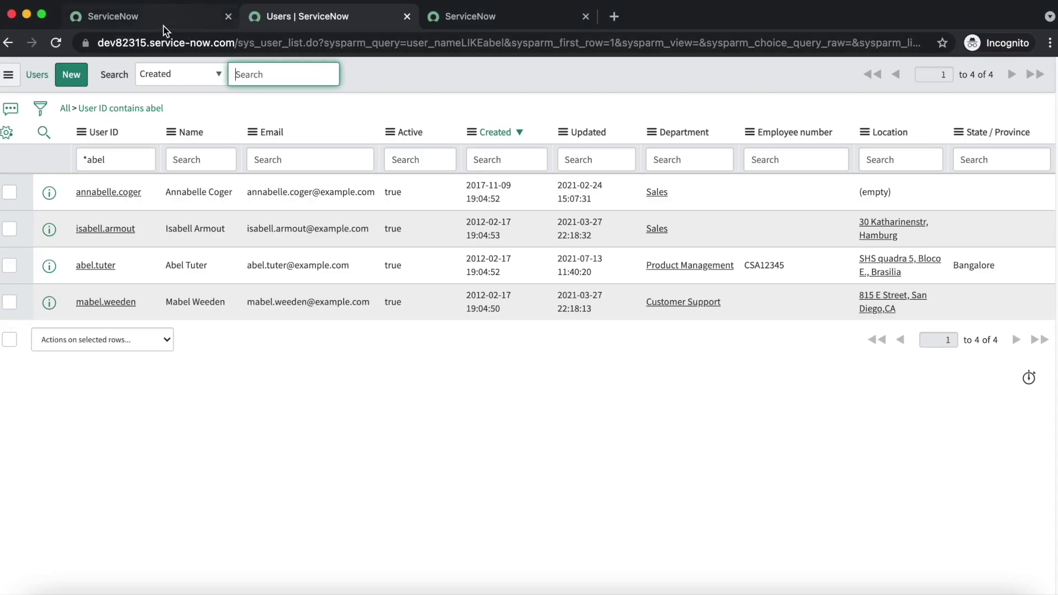
- Filter the application navigator for "case crea" and open Case Creation Configuration in a separate browser tab
{"action": "left_click", "coordinate": [149, 17]}
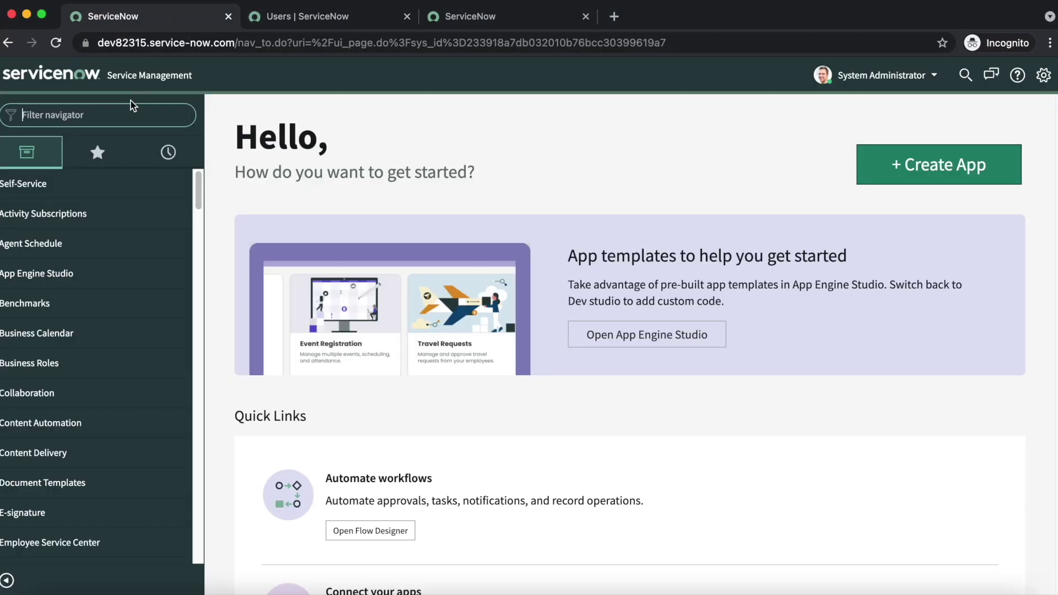
{"action": "left_click", "coordinate": [121, 119]}
{"action": "type", "text": "case crea"}
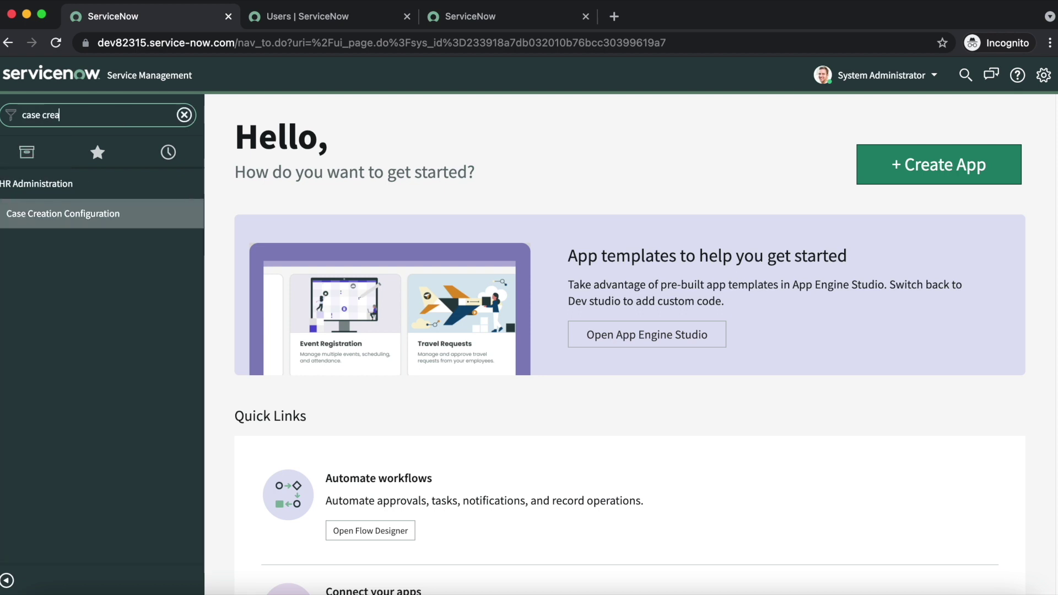
{"action": "left_click", "coordinate": [113, 214], "text": "super"}
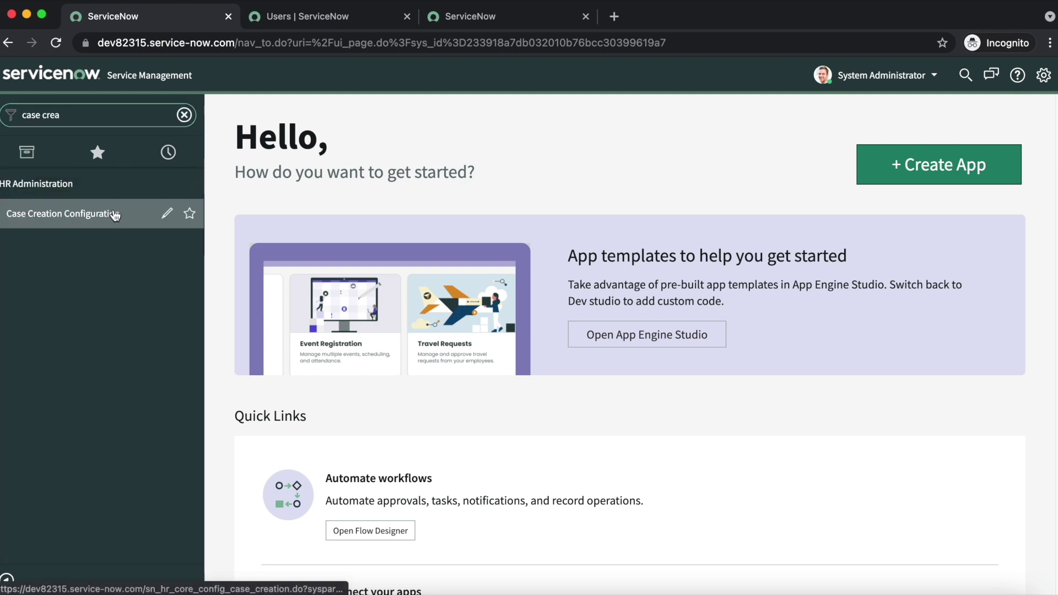
{"action": "left_click", "coordinate": [303, 23]}
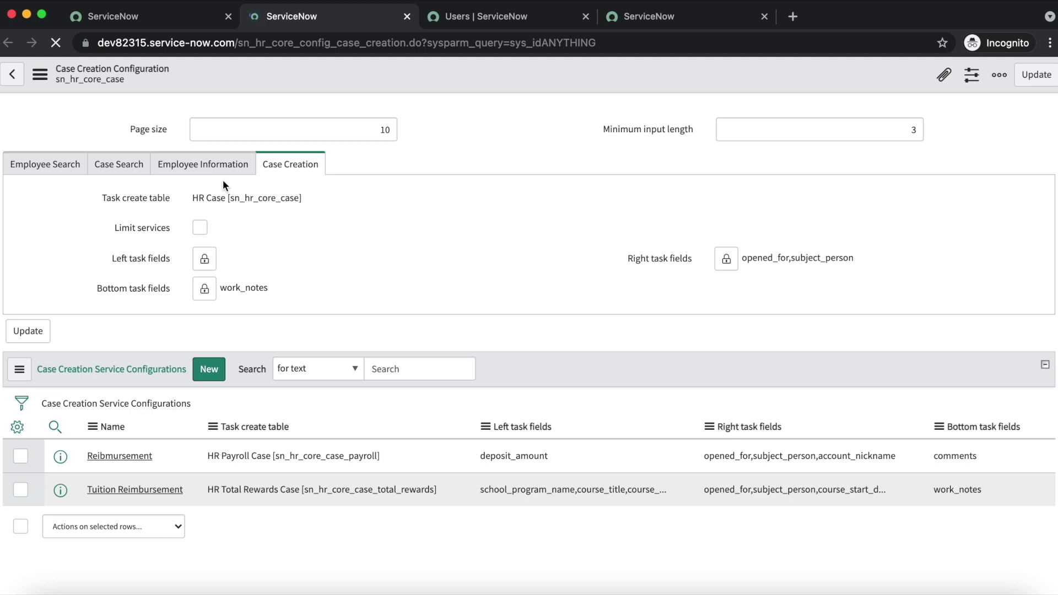
- Review the configuration's Employee Search settings and search the Case Creation page for the employee by first name to compare the display fields
{"action": "left_click", "coordinate": [623, 17]}
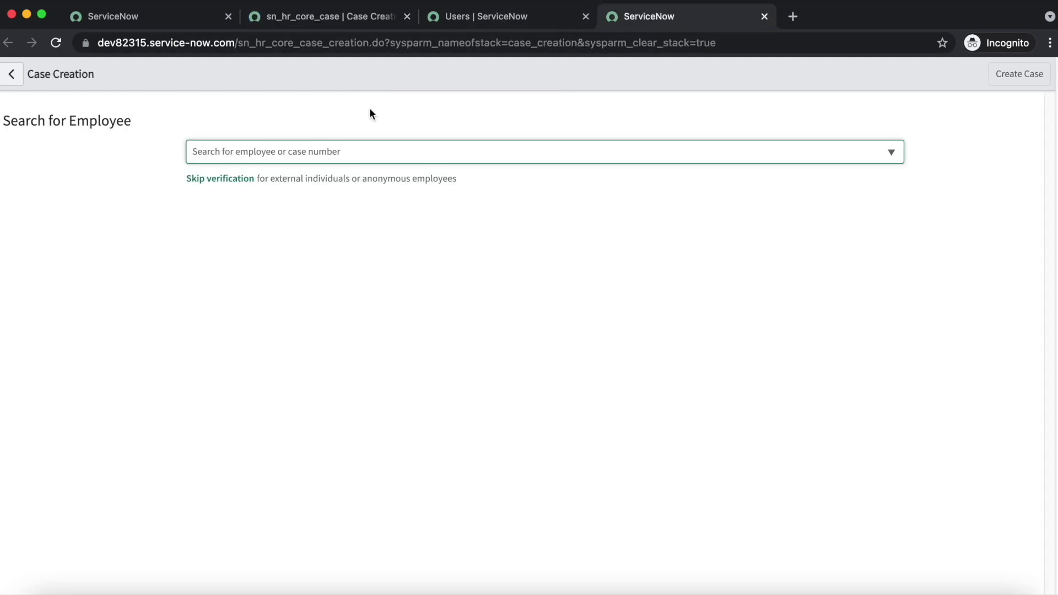
{"action": "left_click", "coordinate": [333, 21]}
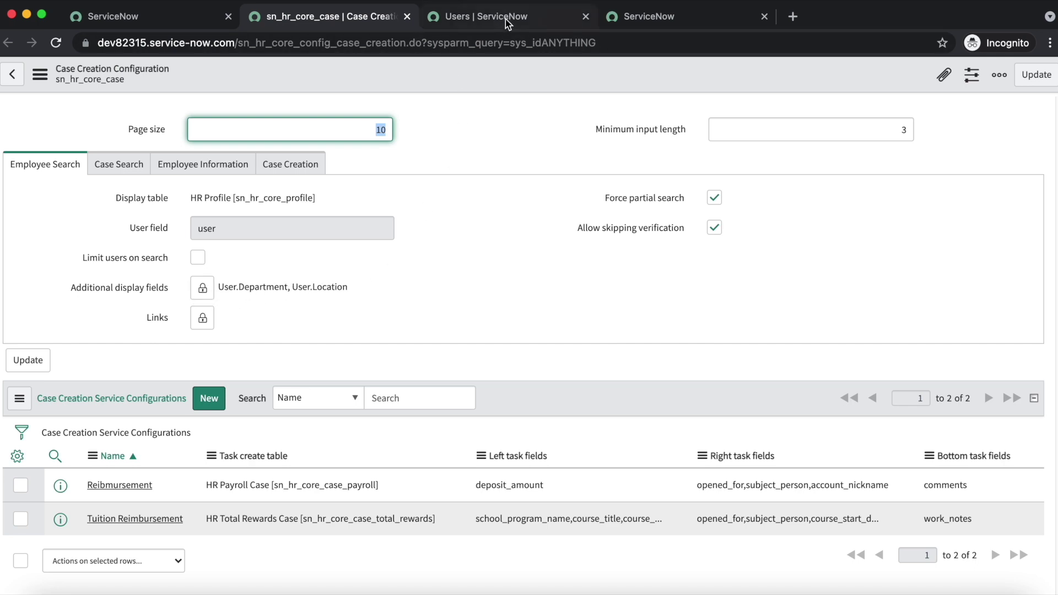
{"action": "left_click", "coordinate": [666, 21]}
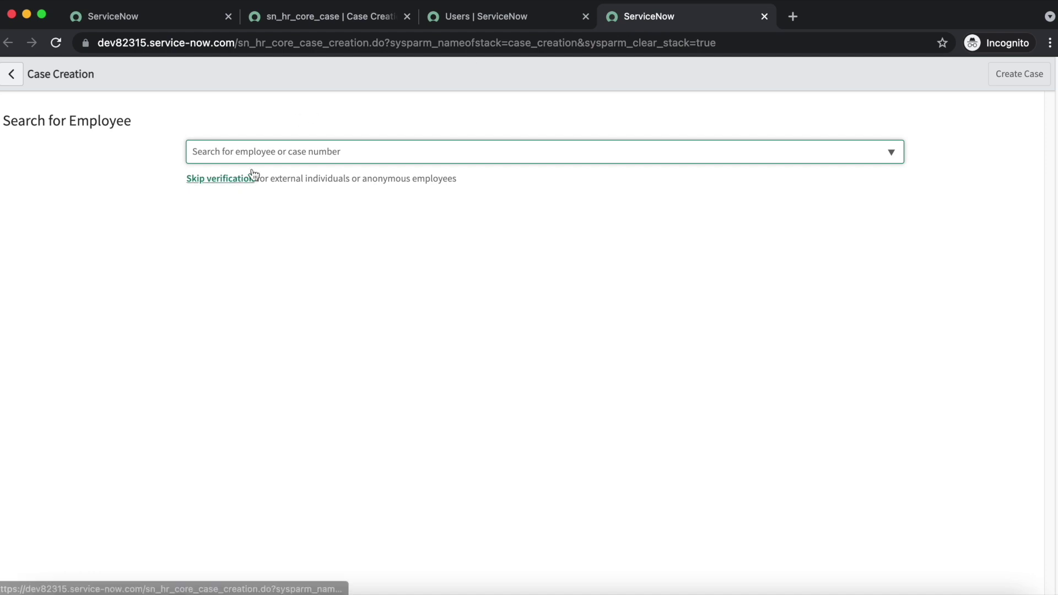
{"action": "left_click", "coordinate": [267, 151]}
{"action": "type", "text": "abel"}
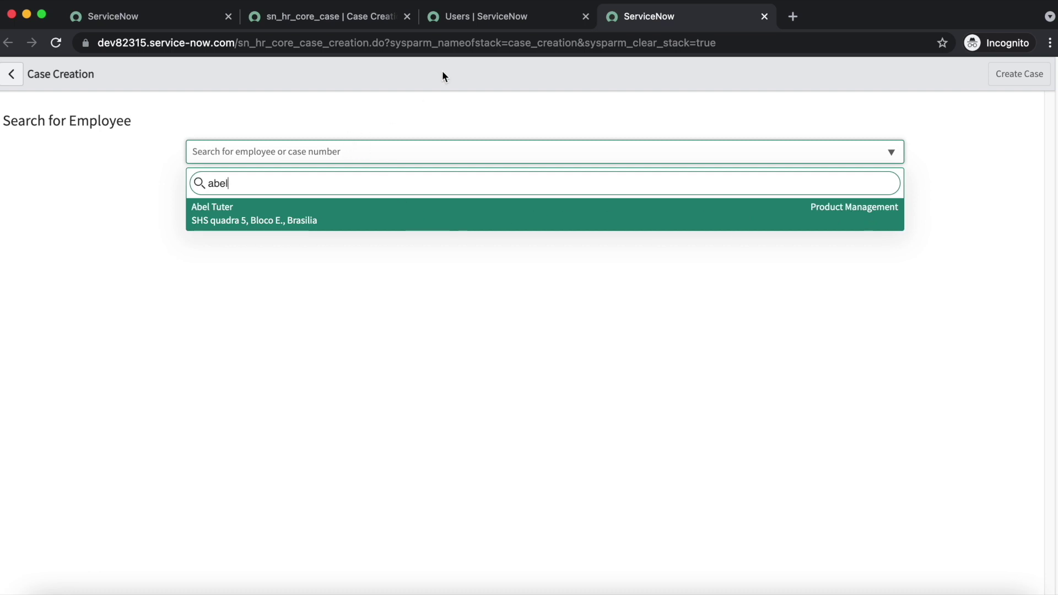
- Remove User.Location and User.Department from the additional display fields in the configuration's Employee Search settings
{"action": "left_click", "coordinate": [341, 18]}
{"action": "left_click", "coordinate": [209, 288]}
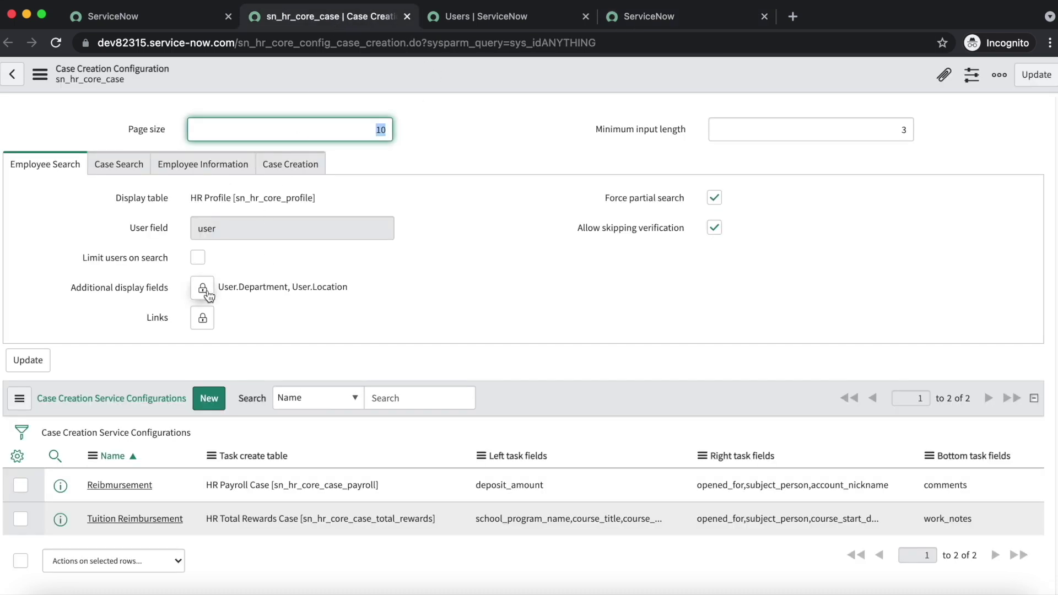
{"action": "left_click", "coordinate": [568, 319]}
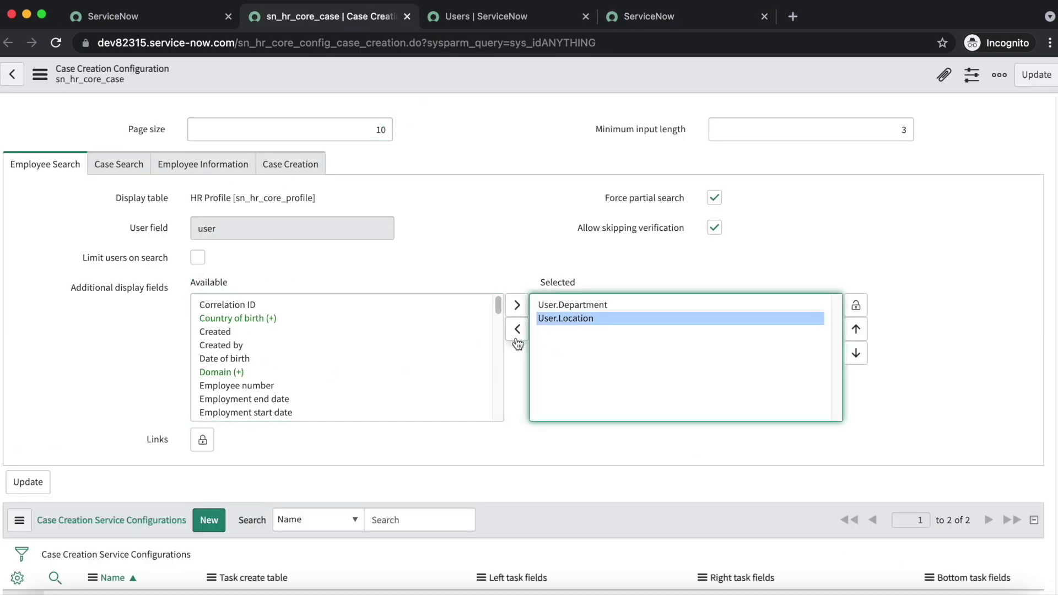
{"action": "left_click", "coordinate": [516, 329]}
{"action": "left_click", "coordinate": [548, 307]}
{"action": "left_click", "coordinate": [517, 329]}
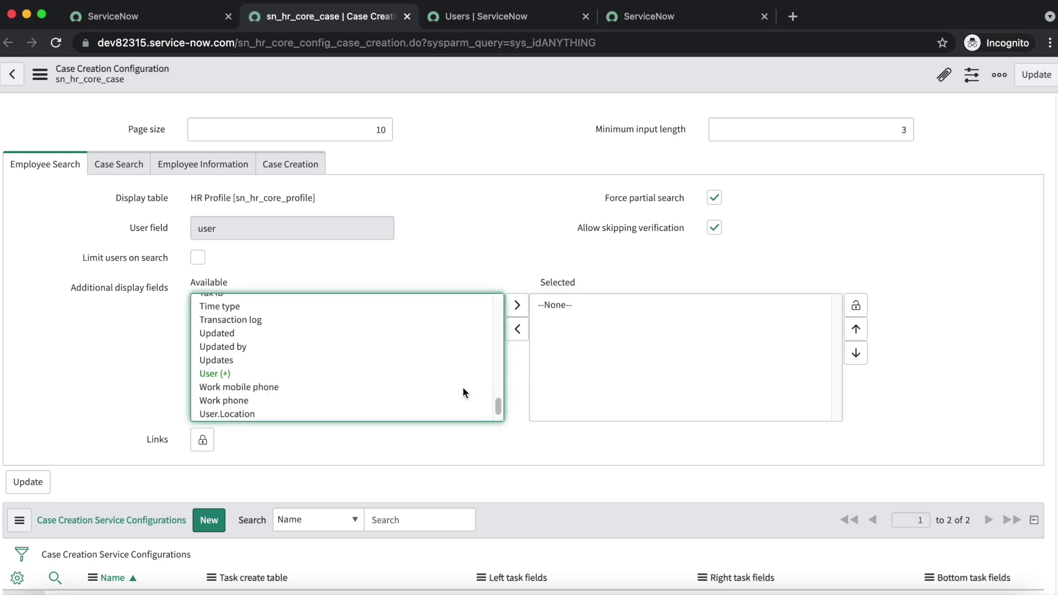
- Expand the User reference among the available fields and add User.Employee number to the additional display fields
{"action": "left_click_drag", "start_coordinate": [501, 408], "coordinate": [487, 316]}
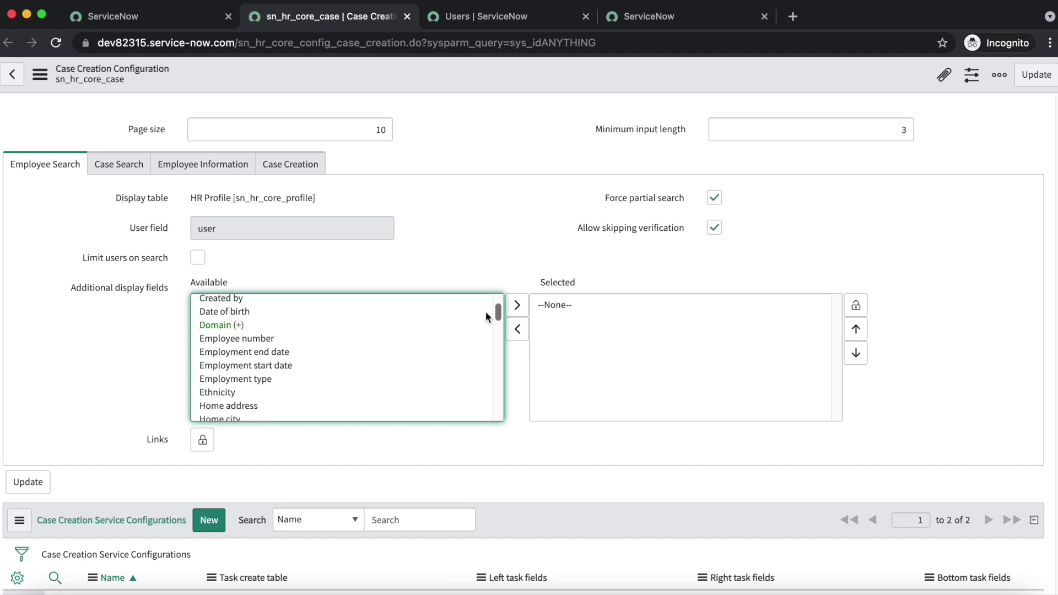
{"action": "left_click", "coordinate": [258, 339]}
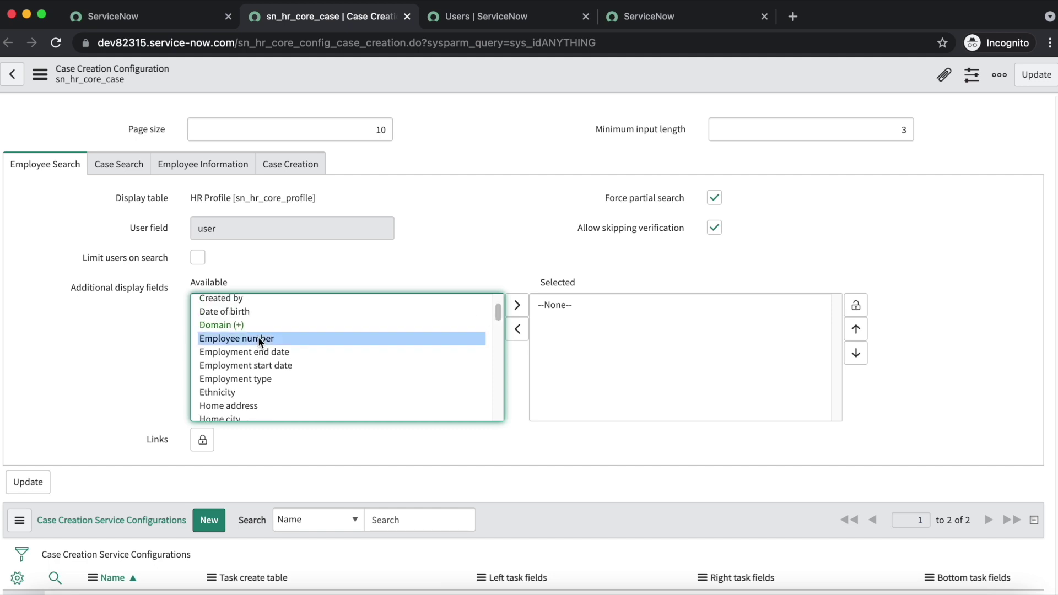
{"action": "type", "text": "us"}
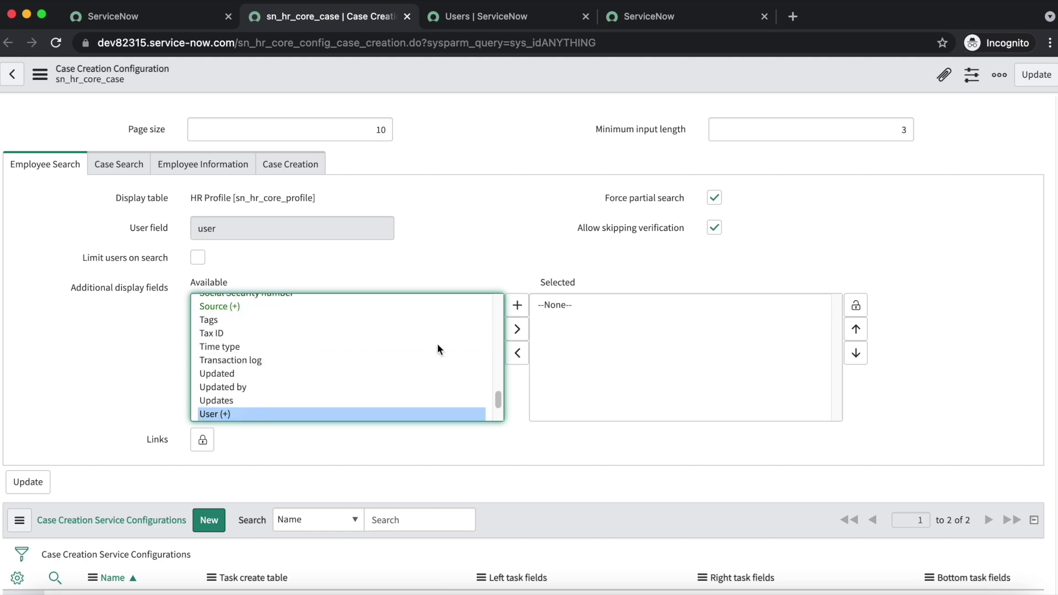
{"action": "left_click", "coordinate": [517, 306]}
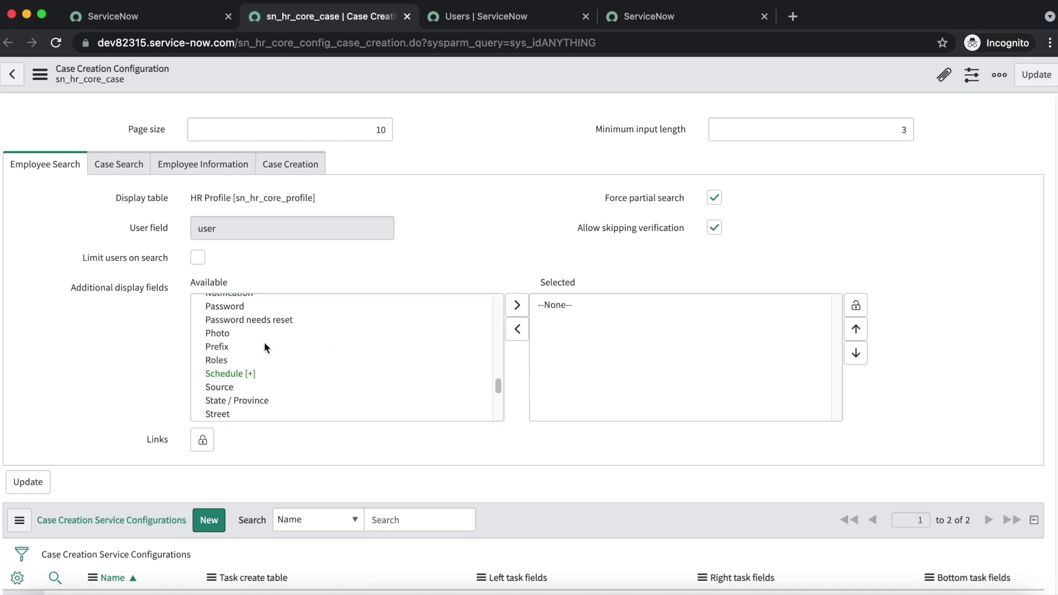
{"action": "left_click", "coordinate": [221, 335]}
{"action": "type", "text": "emp"}
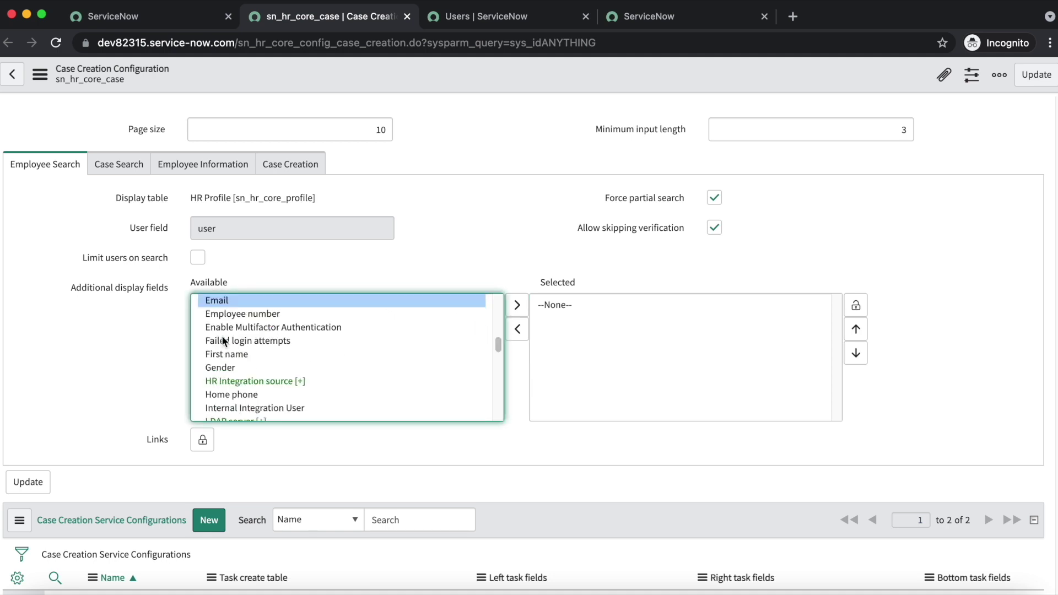
{"action": "left_click", "coordinate": [518, 307]}
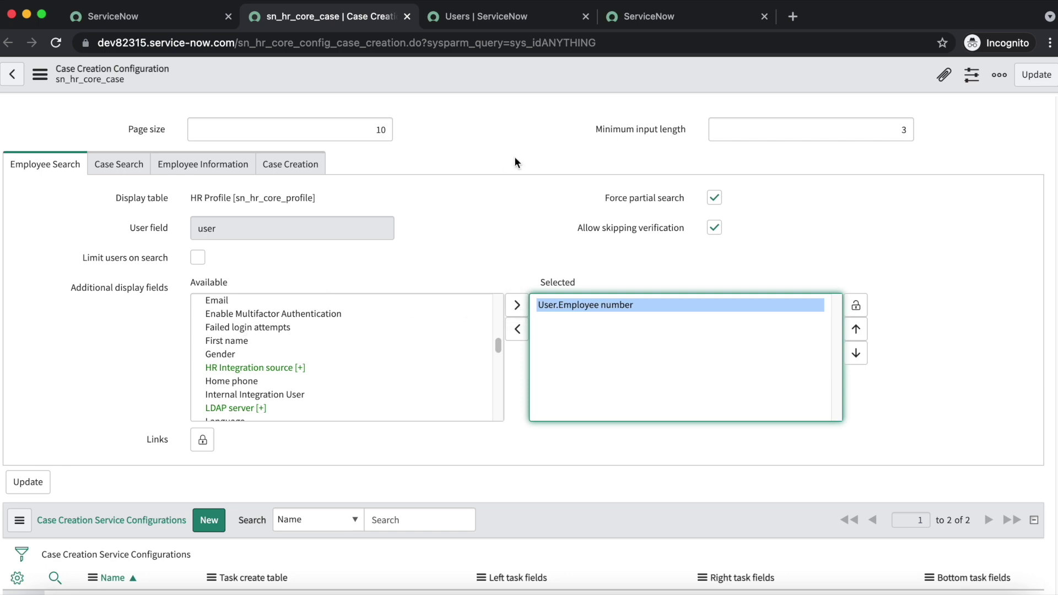
- Add User.State / Province to the additional display fields, lock the list and save the configuration
{"action": "key", "text": "super+Tab"}
{"action": "key", "text": "super+Tab"}
{"action": "left_click", "coordinate": [233, 330]}
{"action": "type", "text": "st"}
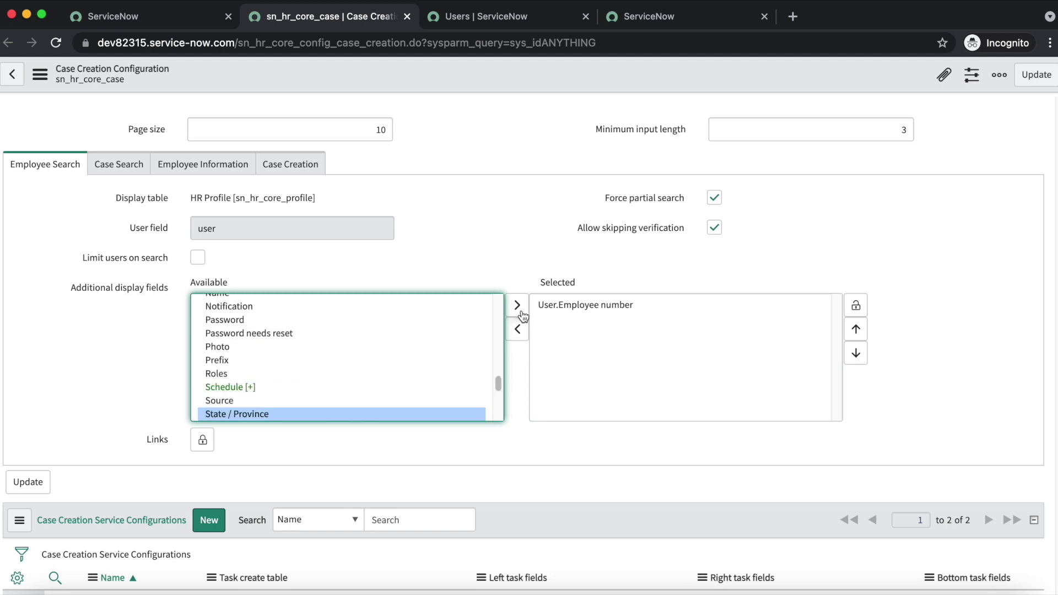
{"action": "left_click", "coordinate": [517, 304]}
{"action": "left_click", "coordinate": [855, 306]}
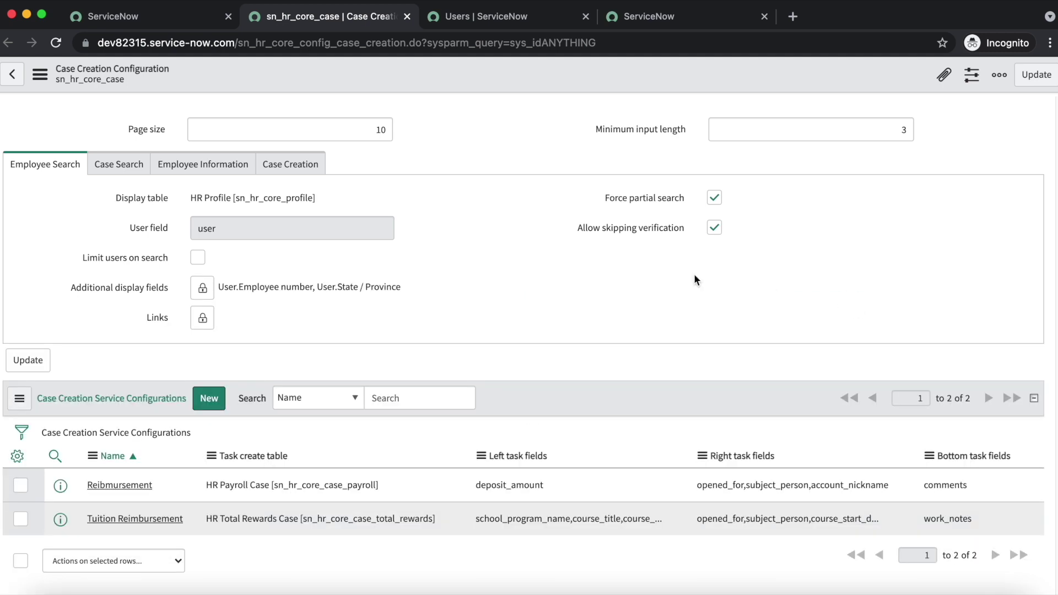
{"action": "right_click", "coordinate": [439, 80]}
{"action": "left_click", "coordinate": [459, 86]}
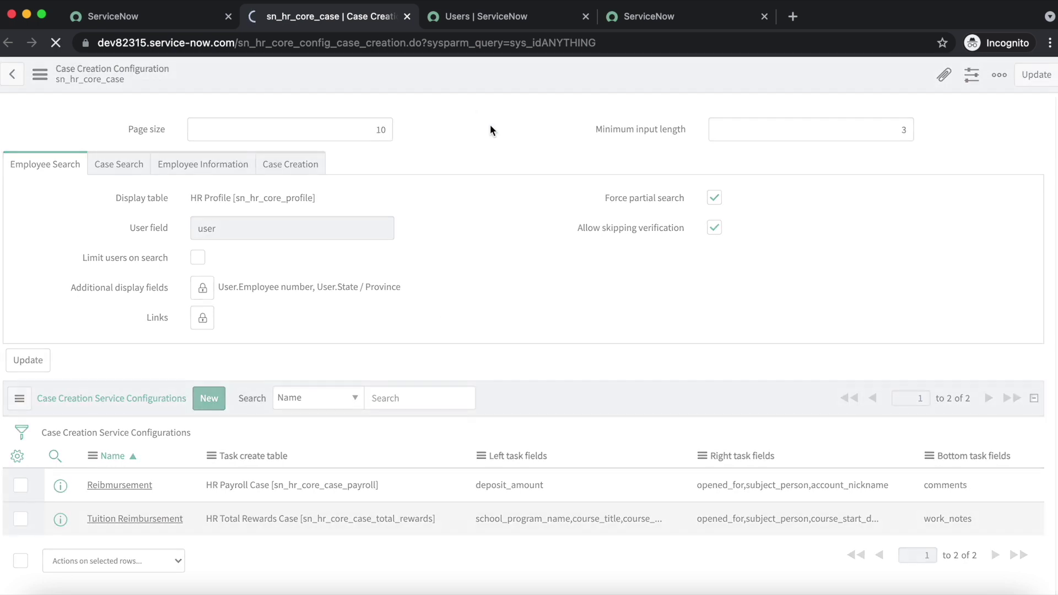
- Reload the Case Creation page, search for the employee by first name and compare the displayed details with the Users list
{"action": "left_click", "coordinate": [651, 21]}
{"action": "left_click", "coordinate": [56, 42]}
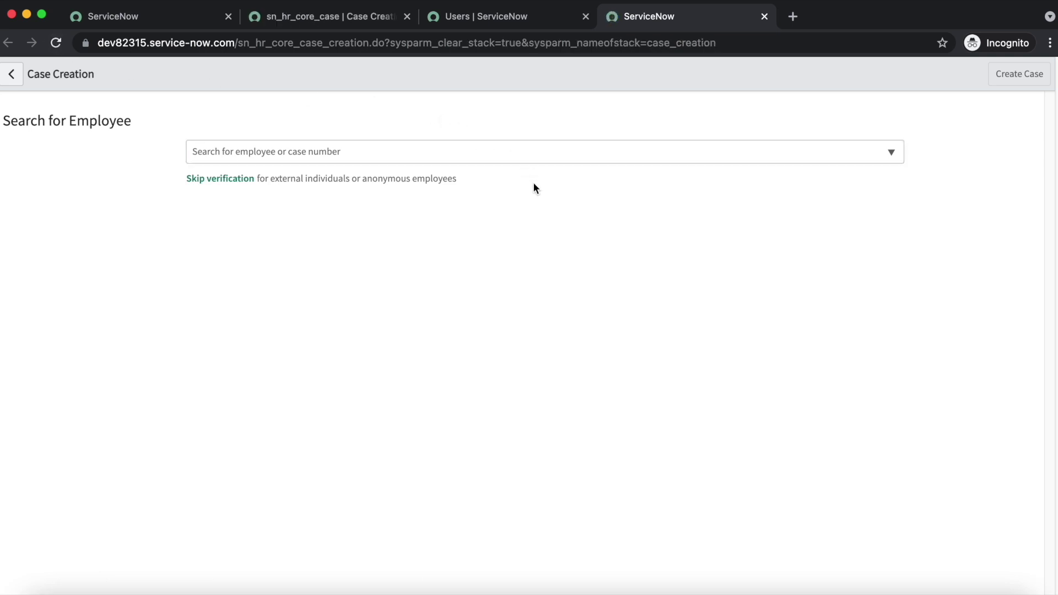
{"action": "left_click", "coordinate": [297, 155]}
{"action": "type", "text": "abel"}
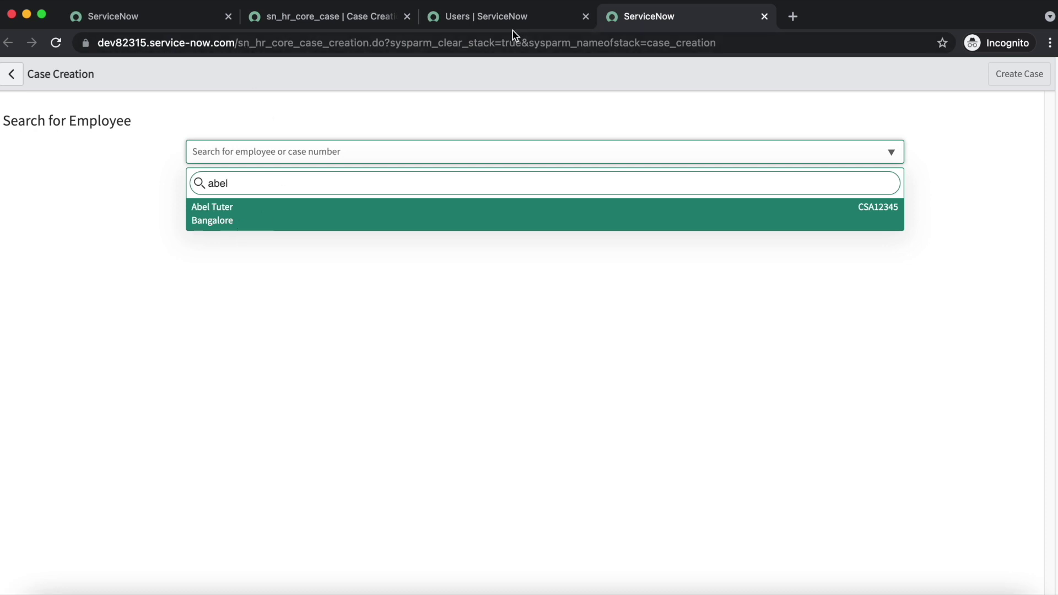
{"action": "left_click", "coordinate": [491, 19]}
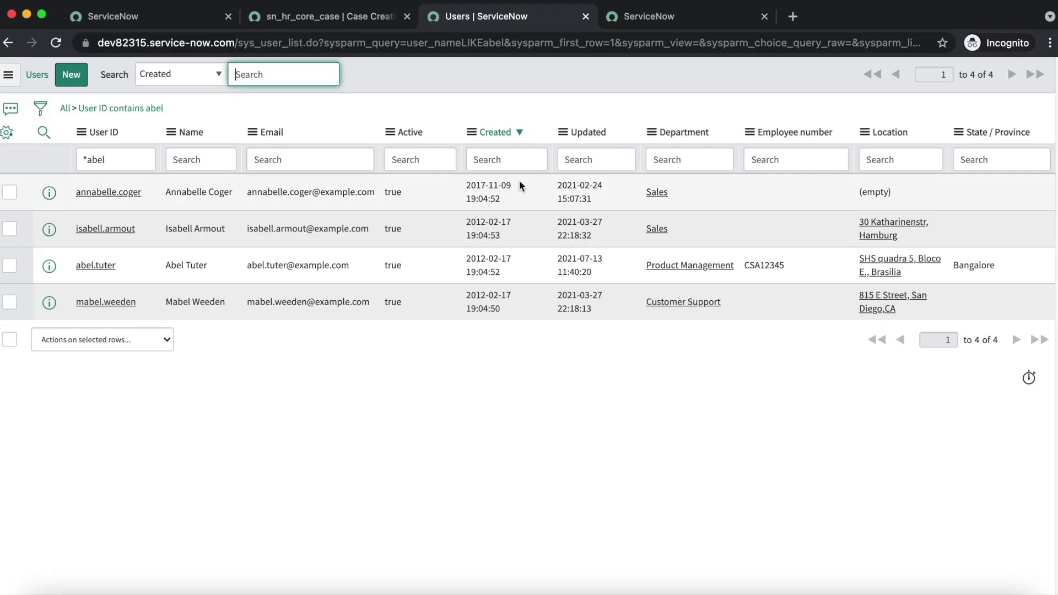
- Enable Limit users on search in the configuration's Employee Search settings, set the user condition to Active is true and save
{"action": "left_click", "coordinate": [331, 22]}
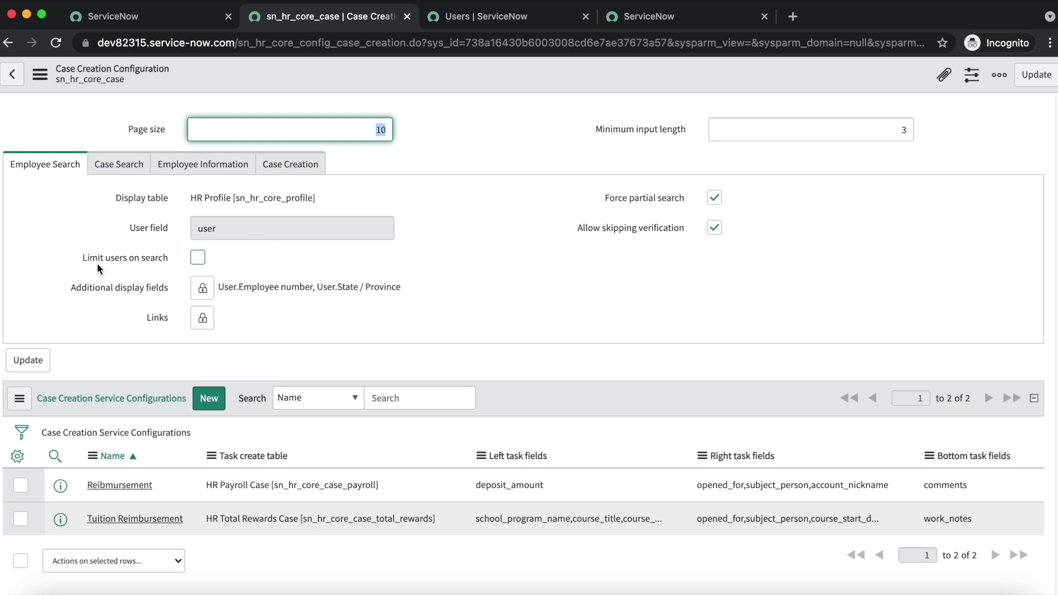
{"action": "left_click", "coordinate": [198, 257]}
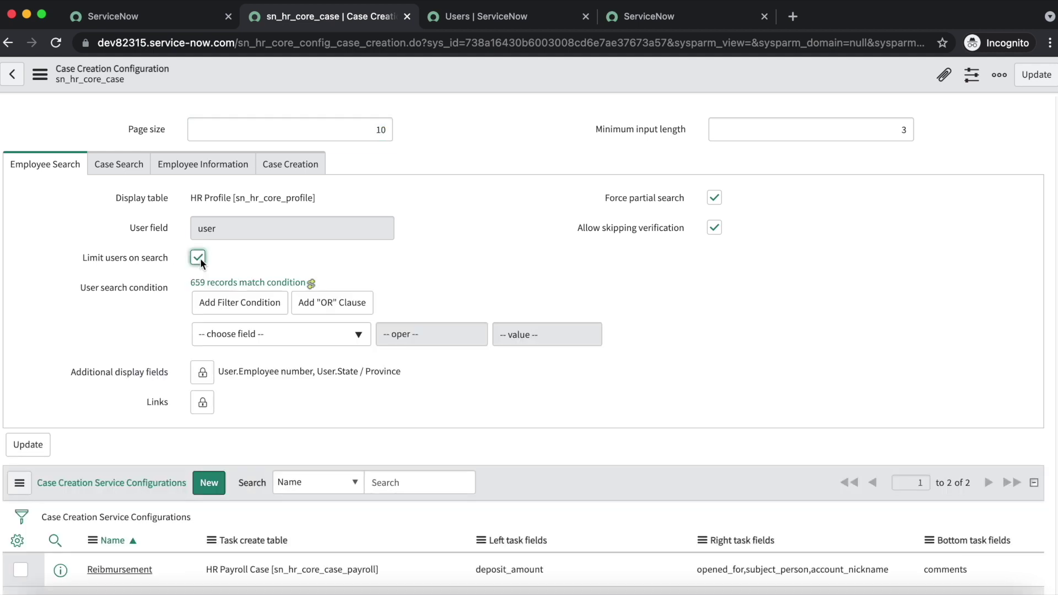
{"action": "left_click", "coordinate": [291, 340]}
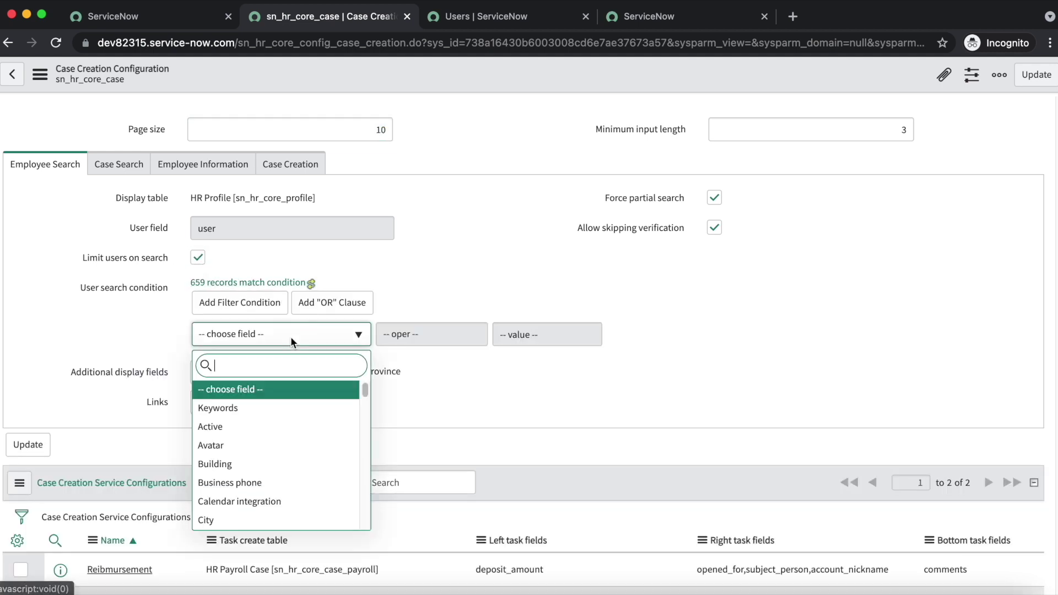
{"action": "type", "text": "active"}
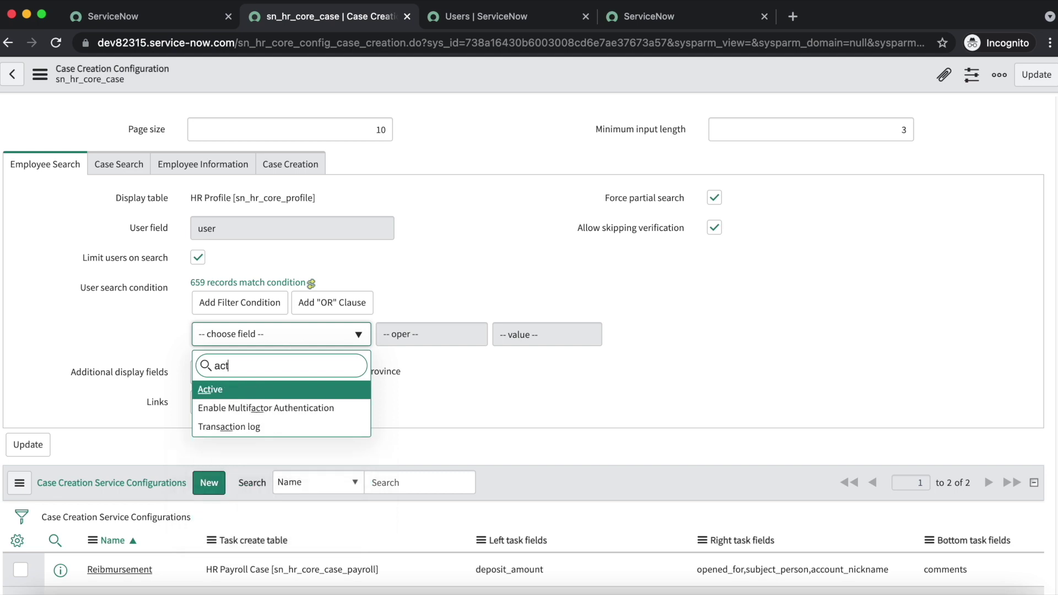
{"action": "left_click", "coordinate": [302, 392]}
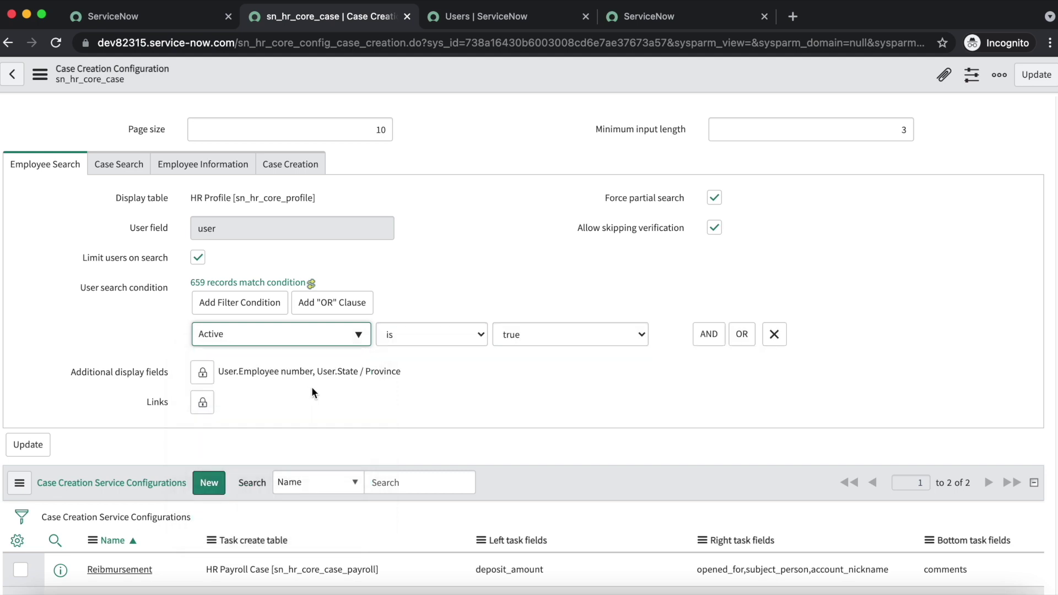
{"action": "right_click", "coordinate": [475, 81]}
{"action": "left_click", "coordinate": [504, 91]}
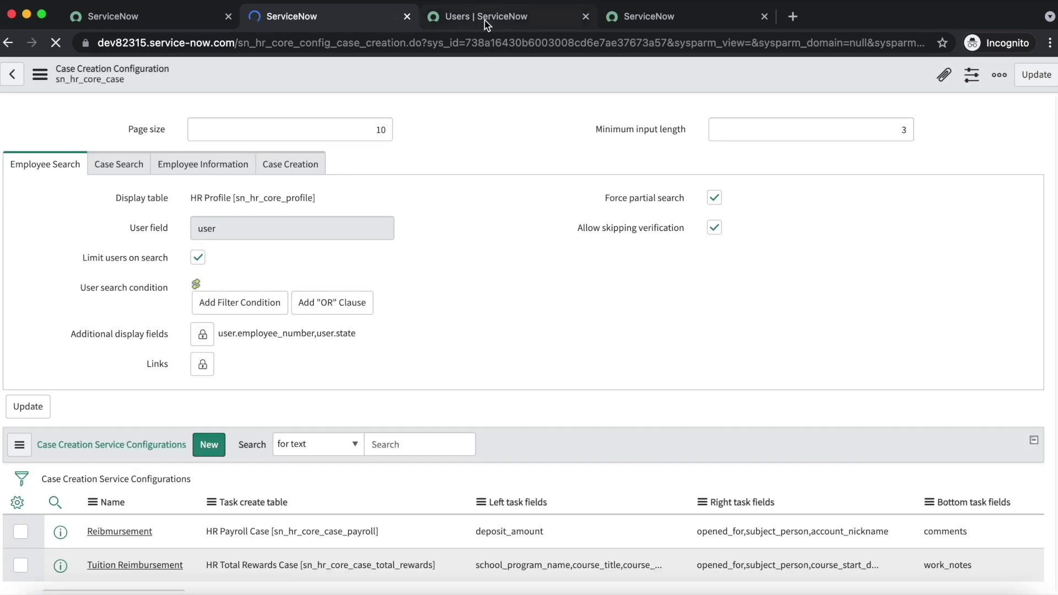
- Search for the employee by first name on the Case Creation page
{"action": "left_click", "coordinate": [485, 16]}
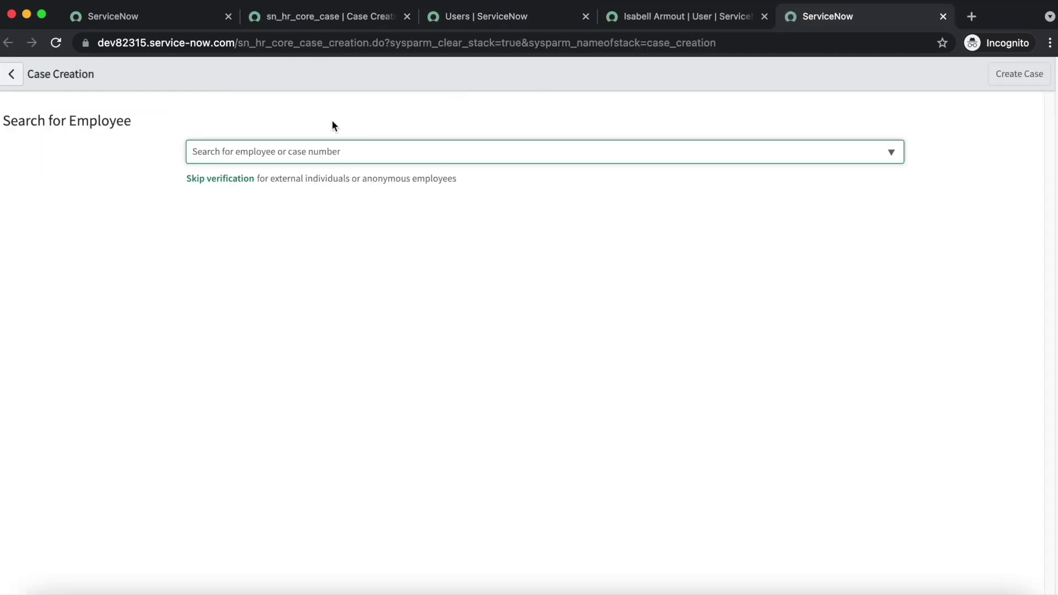
{"action": "left_click", "coordinate": [264, 152]}
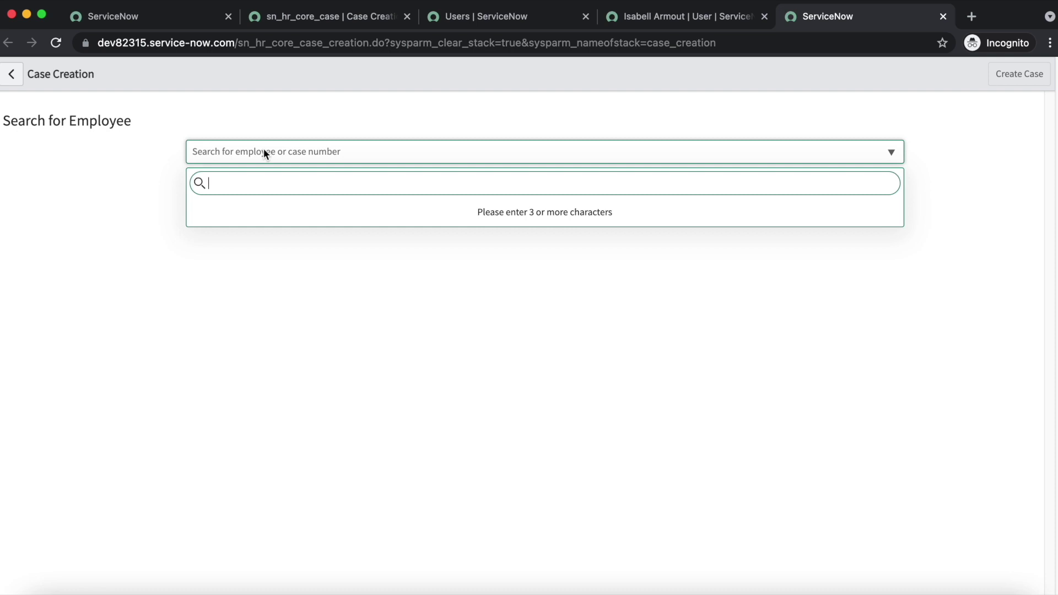
{"action": "type", "text": "Isabell"}
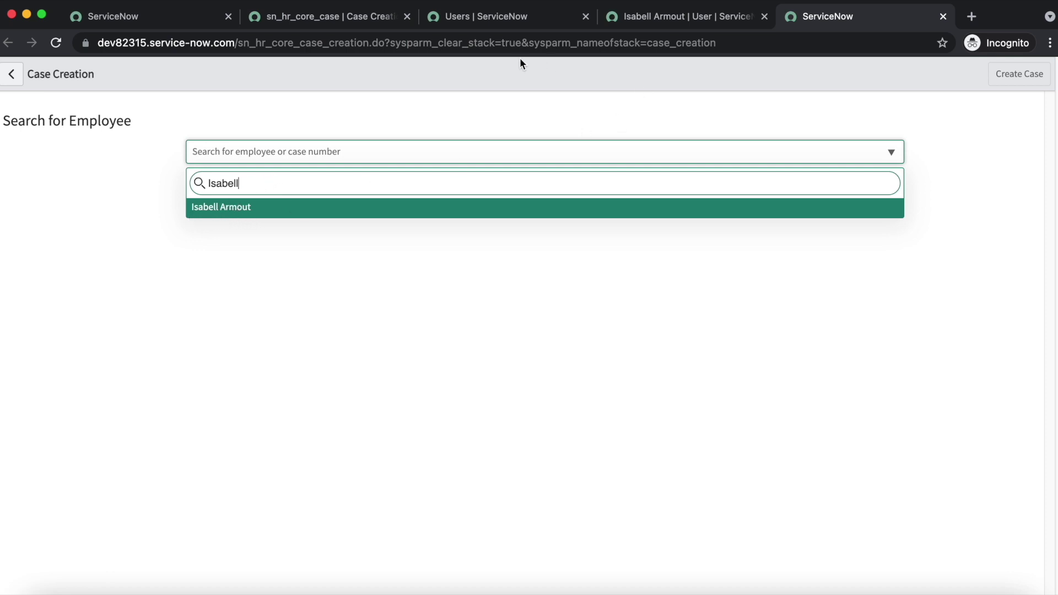
- Set Active to false for the searched employee in the Users list and save the cell
{"action": "left_click", "coordinate": [515, 21]}
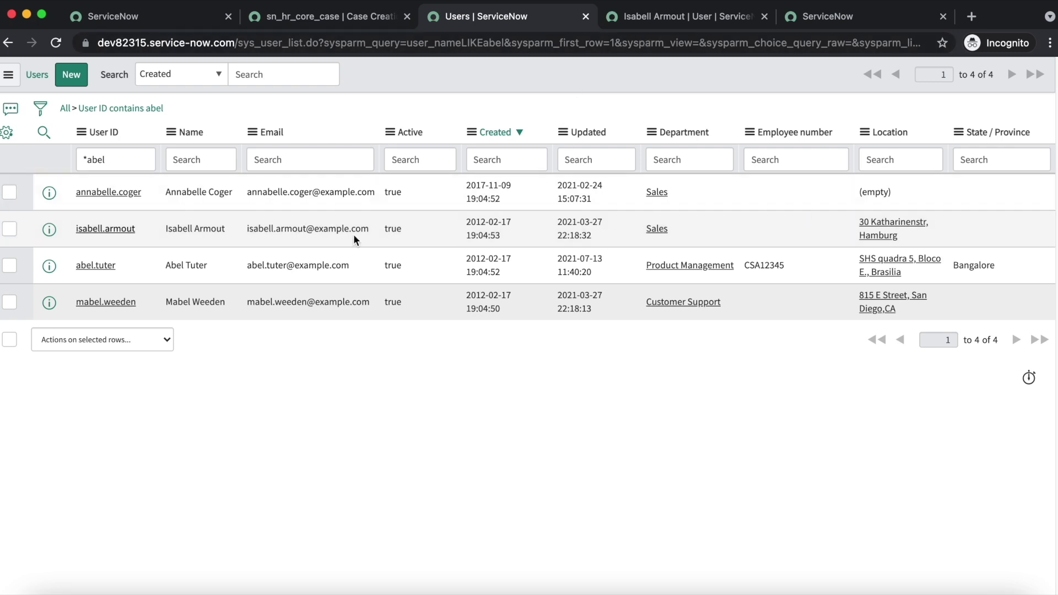
{"action": "left_click", "coordinate": [426, 229]}
{"action": "double_click", "coordinate": [425, 227]}
{"action": "left_click", "coordinate": [418, 232]}
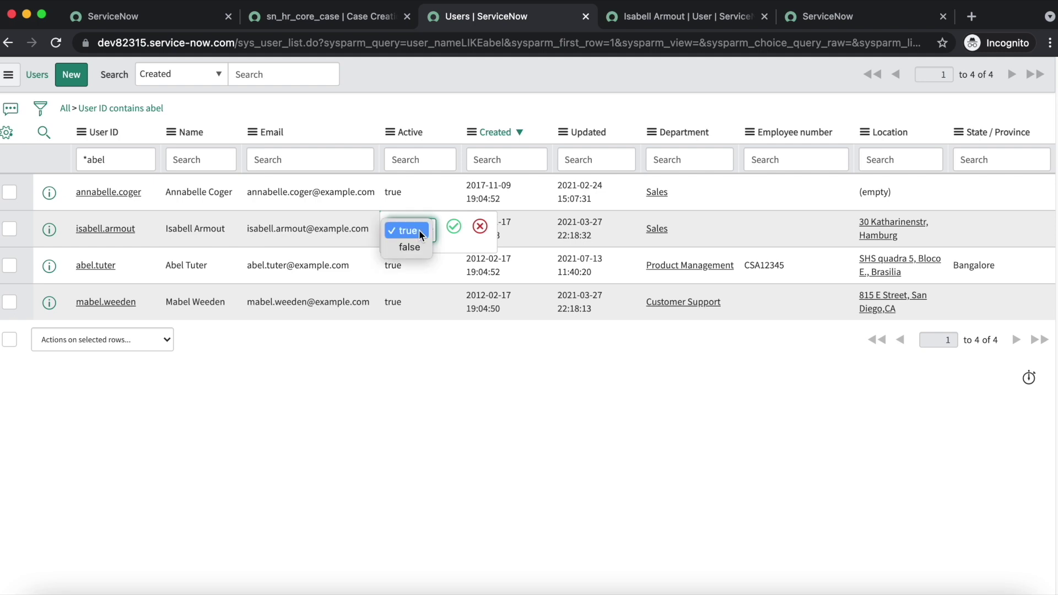
{"action": "left_click", "coordinate": [419, 247]}
{"action": "left_click", "coordinate": [453, 226]}
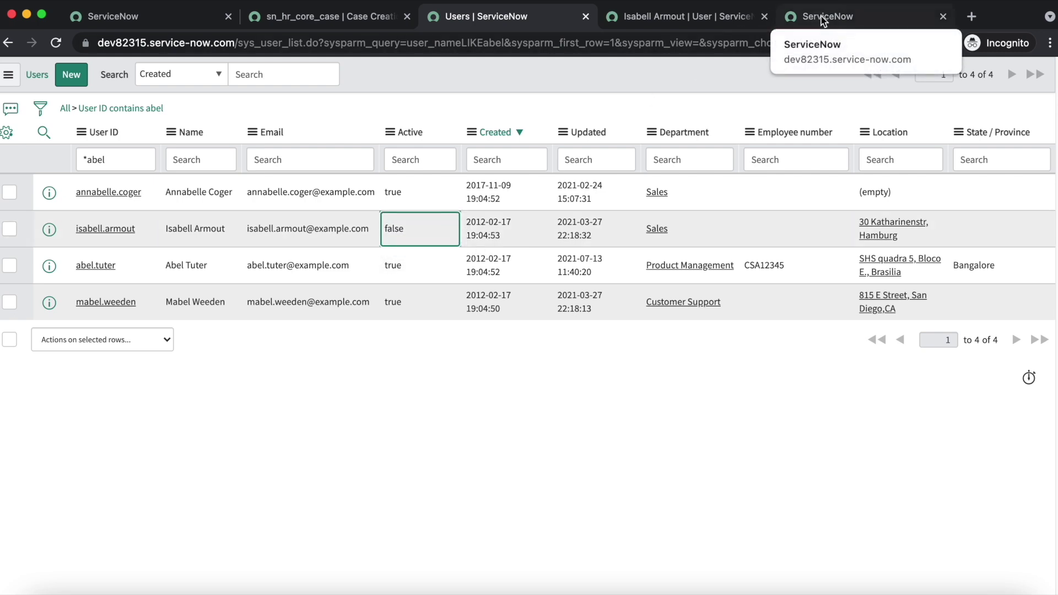
- Return to the Case Creation Configuration record and save it again with the Active is true condition
{"action": "left_click", "coordinate": [331, 17]}
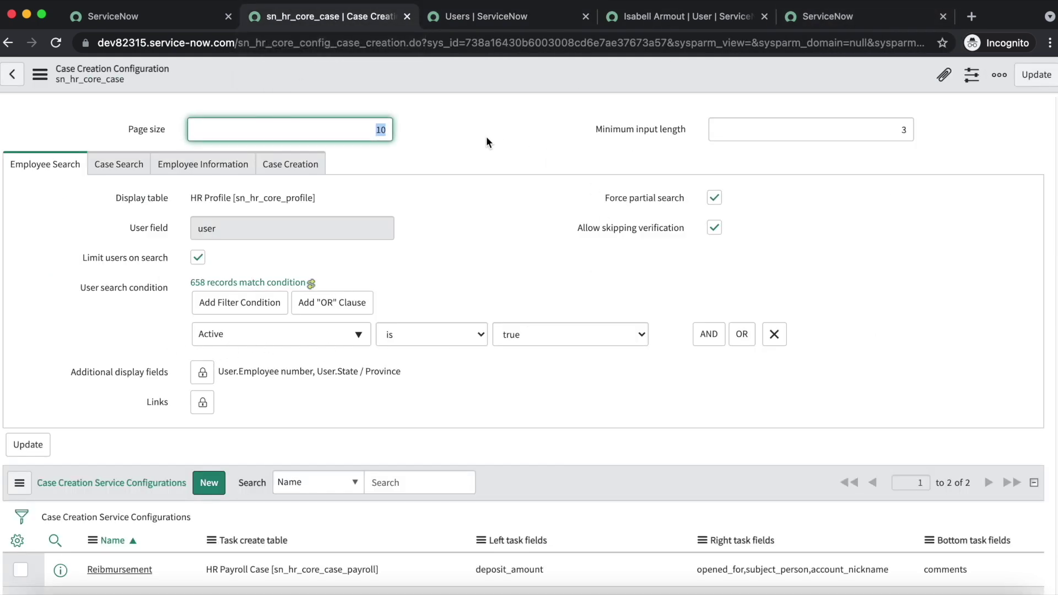
{"action": "right_click", "coordinate": [432, 68]}
{"action": "left_click", "coordinate": [471, 81]}
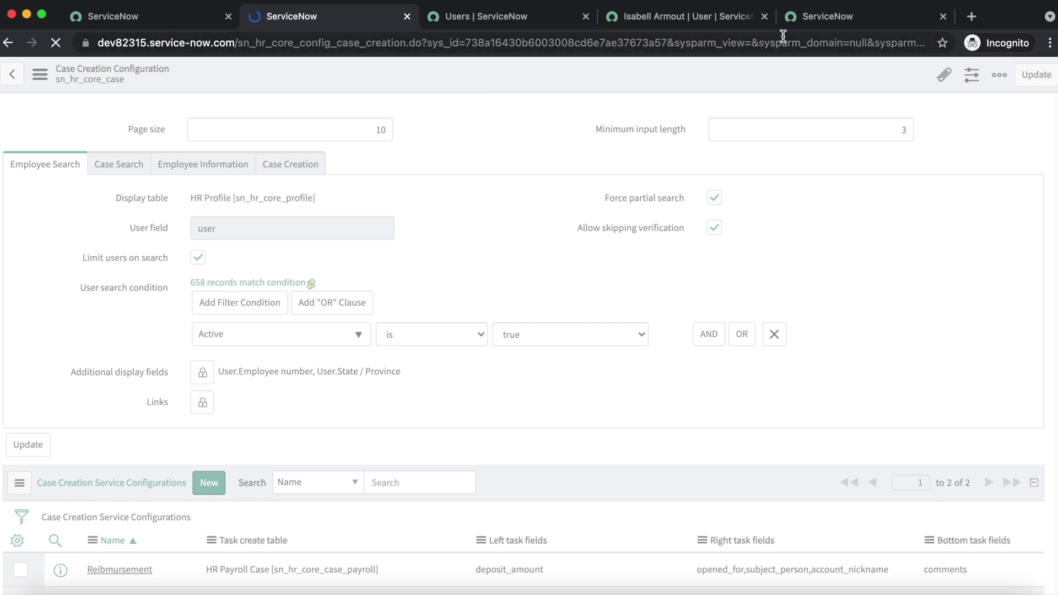
- Reload the Case Creation page, check the deactivated employee's user record and search for that employee by first name
{"action": "left_click", "coordinate": [805, 21]}
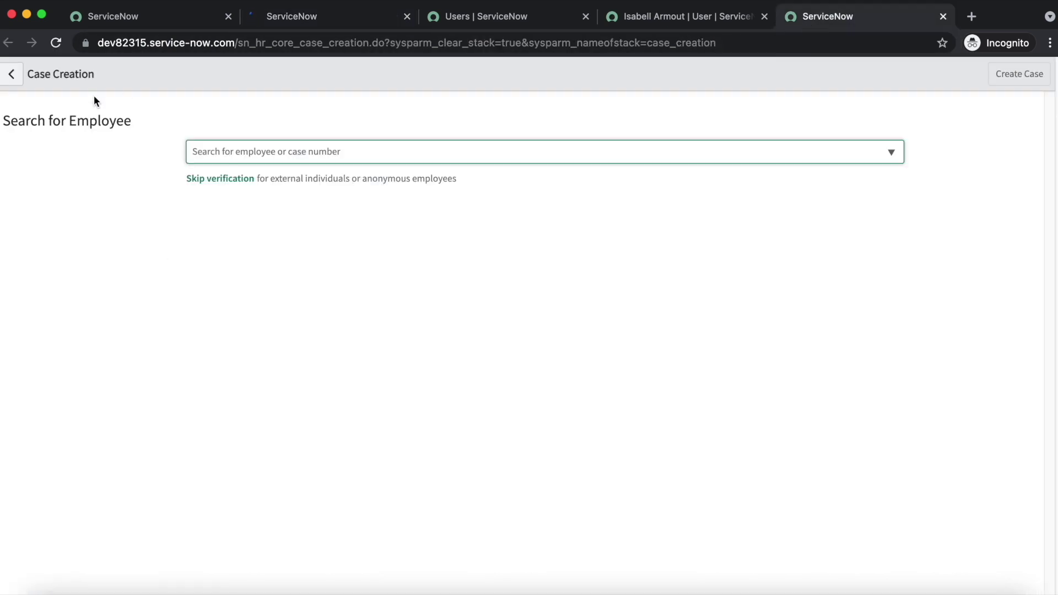
{"action": "left_click", "coordinate": [57, 46]}
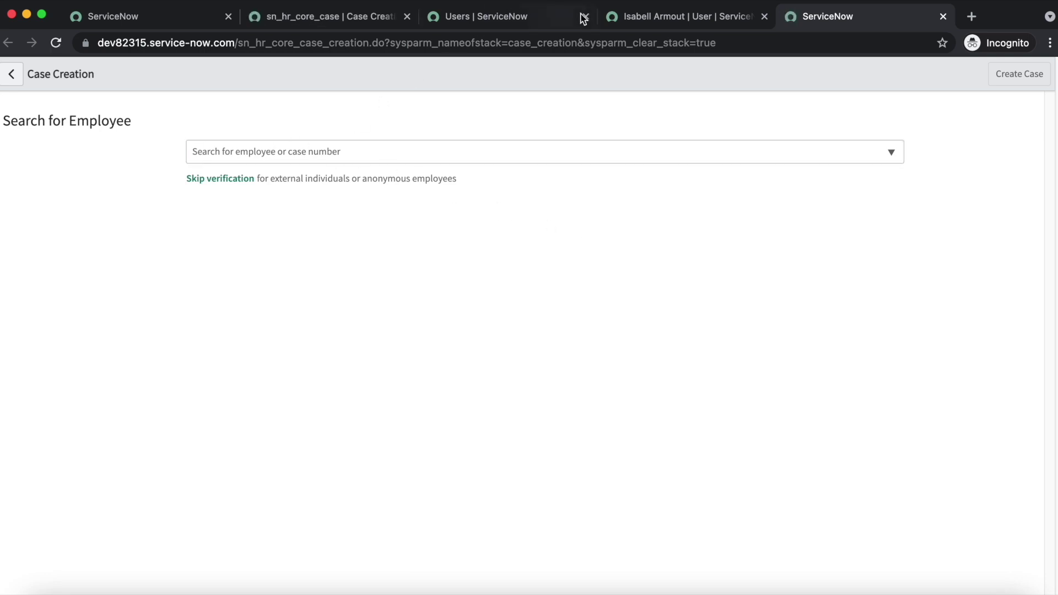
{"action": "left_click", "coordinate": [648, 18]}
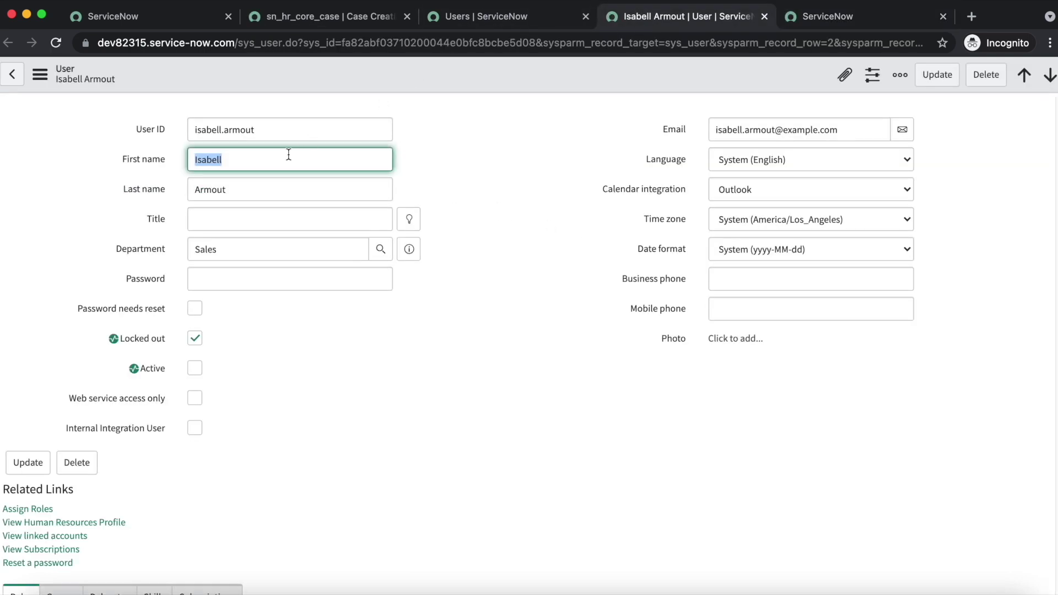
{"action": "left_click", "coordinate": [818, 20]}
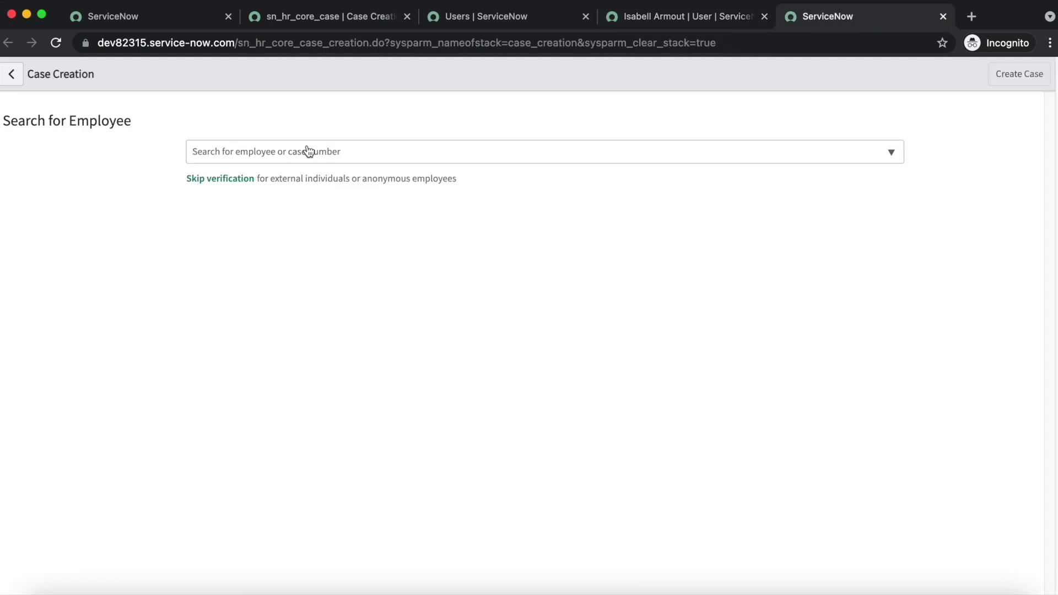
{"action": "left_click", "coordinate": [271, 155]}
{"action": "type", "text": "Isabell"}
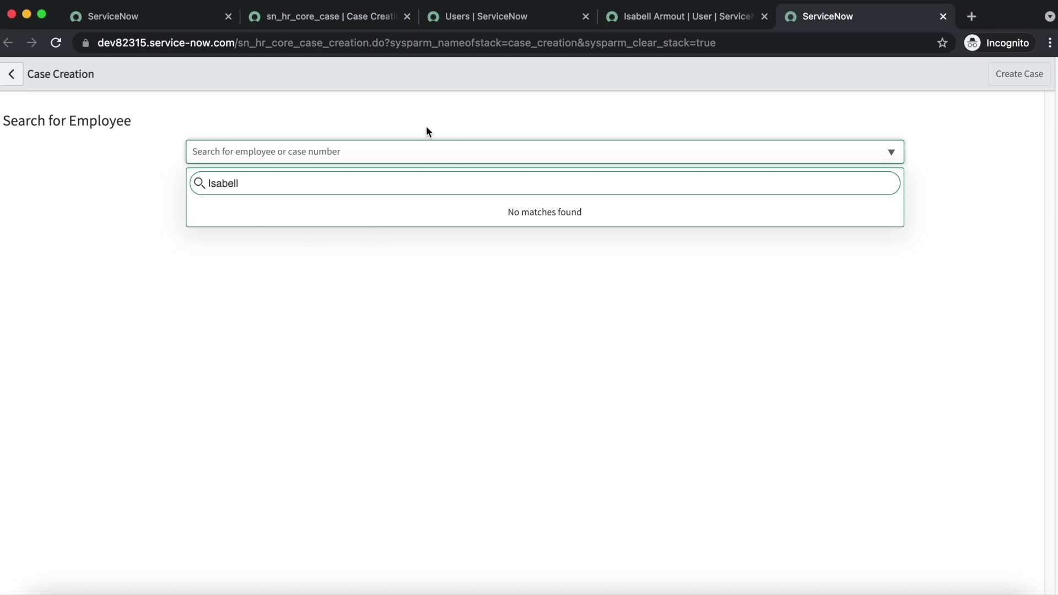
- Turn off Allow skipping verification in the configuration's Employee Search settings and save the record
{"action": "left_click", "coordinate": [328, 22]}
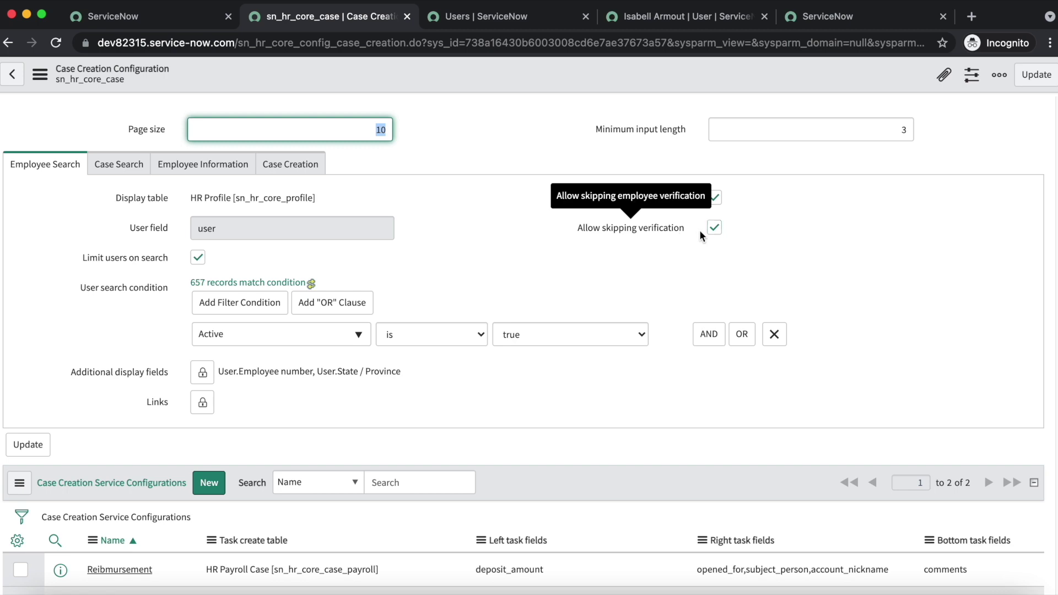
{"action": "left_click", "coordinate": [714, 229]}
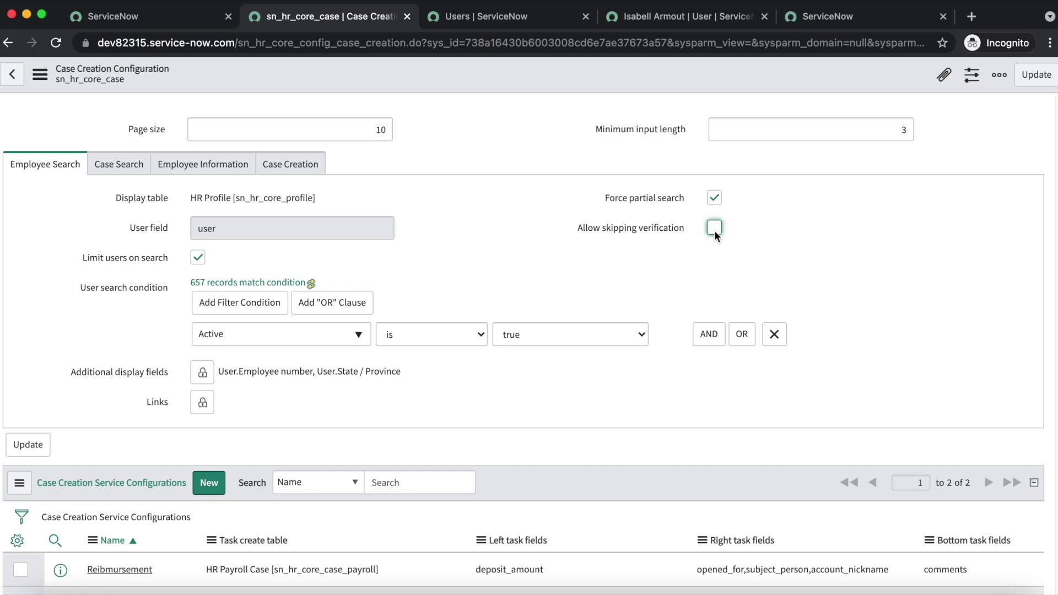
{"action": "right_click", "coordinate": [475, 75]}
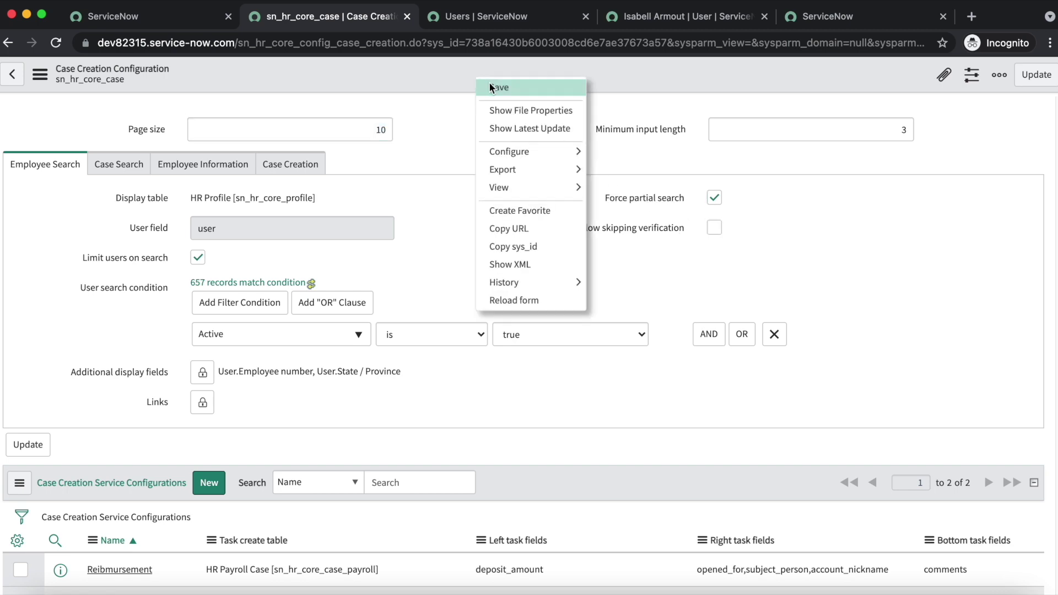
{"action": "left_click", "coordinate": [489, 84]}
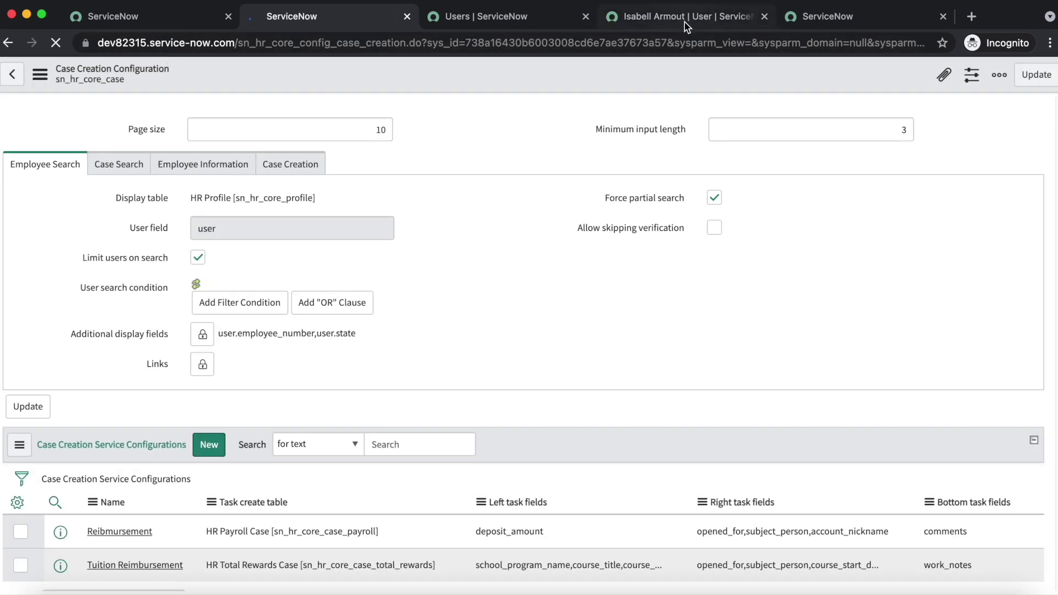
- Duplicate the Case Creation page, skip verification in the original and compare it with the copy and the configuration setting
{"action": "left_click", "coordinate": [810, 24]}
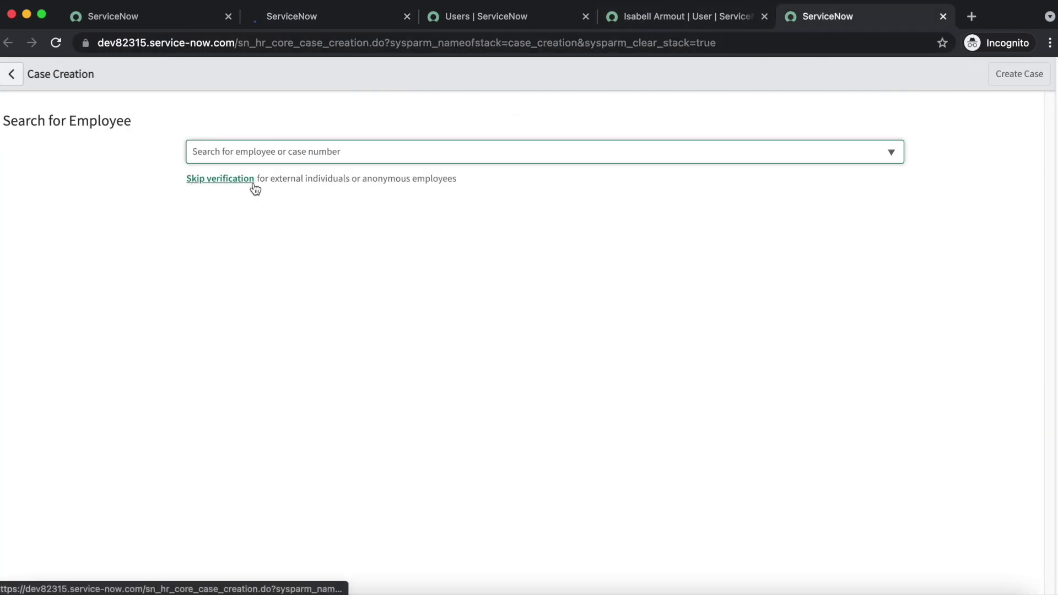
{"action": "right_click", "coordinate": [819, 18]}
{"action": "left_click", "coordinate": [862, 118]}
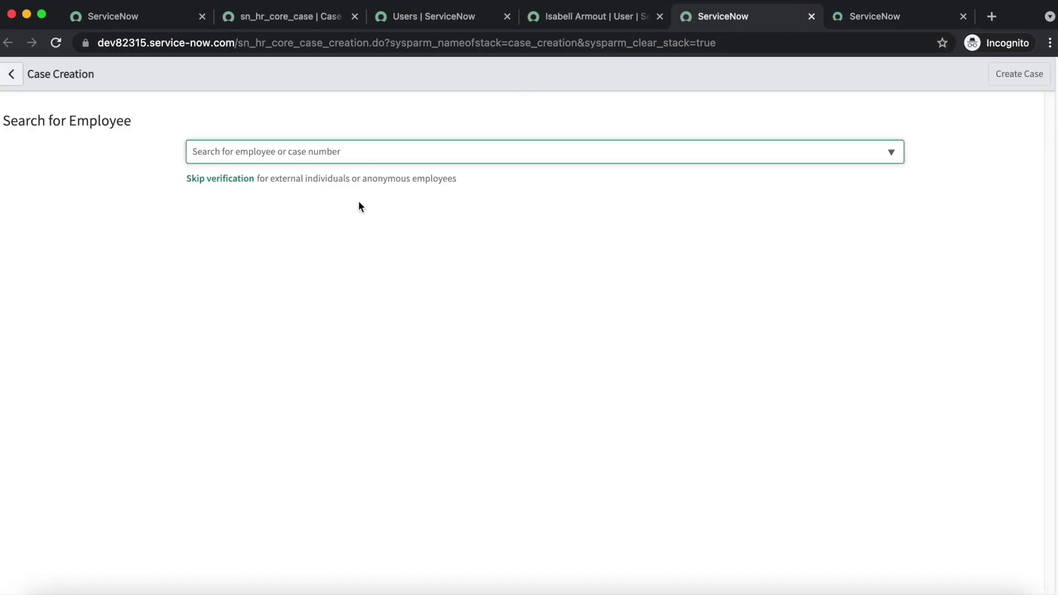
{"action": "left_click", "coordinate": [219, 179]}
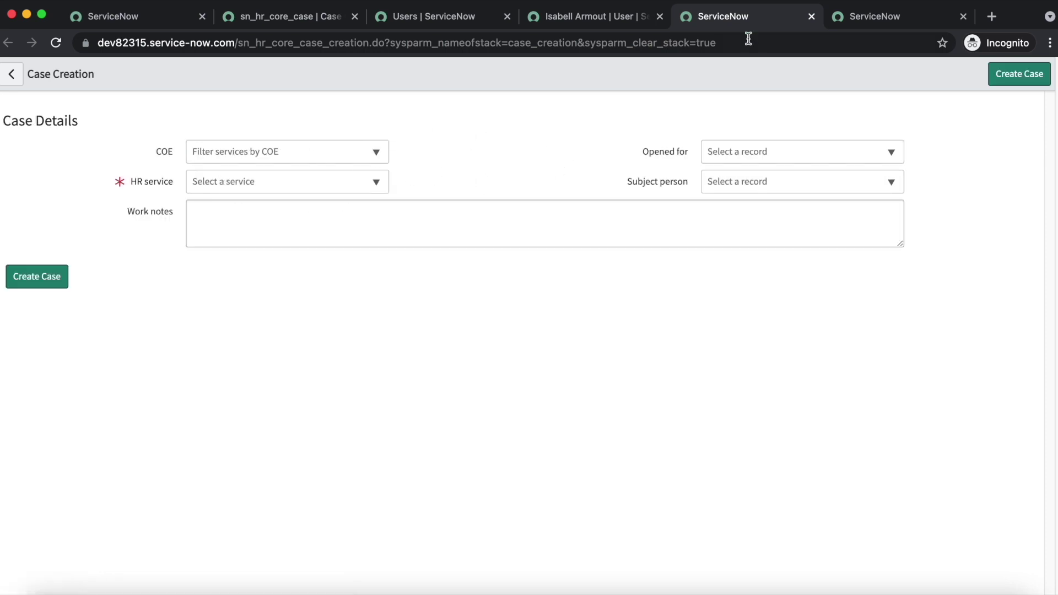
{"action": "left_click", "coordinate": [875, 18]}
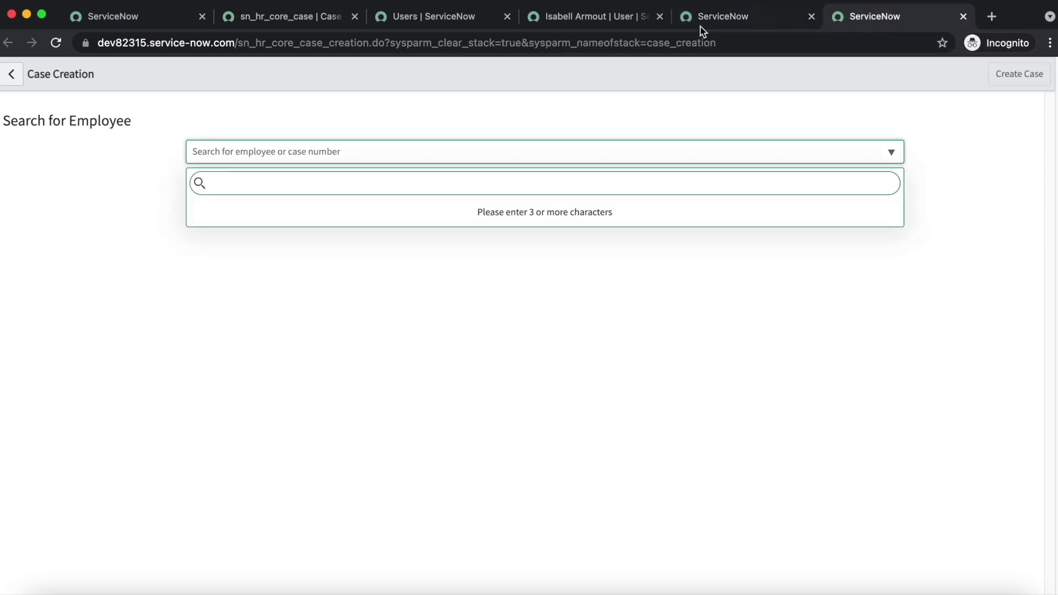
{"action": "left_click", "coordinate": [271, 113]}
{"action": "left_click", "coordinate": [291, 18]}
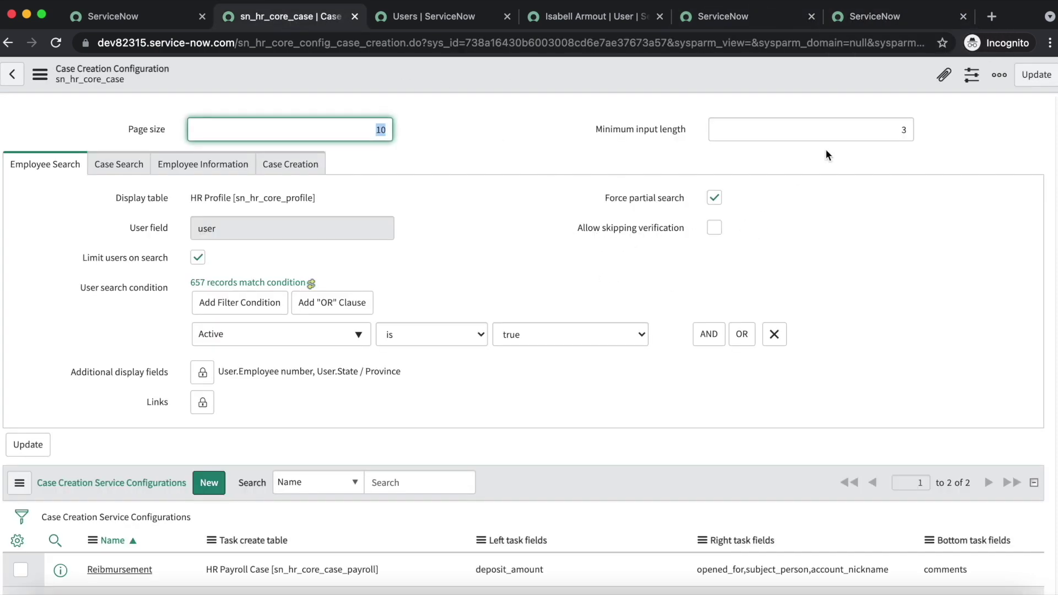
{"action": "left_click", "coordinate": [860, 19]}
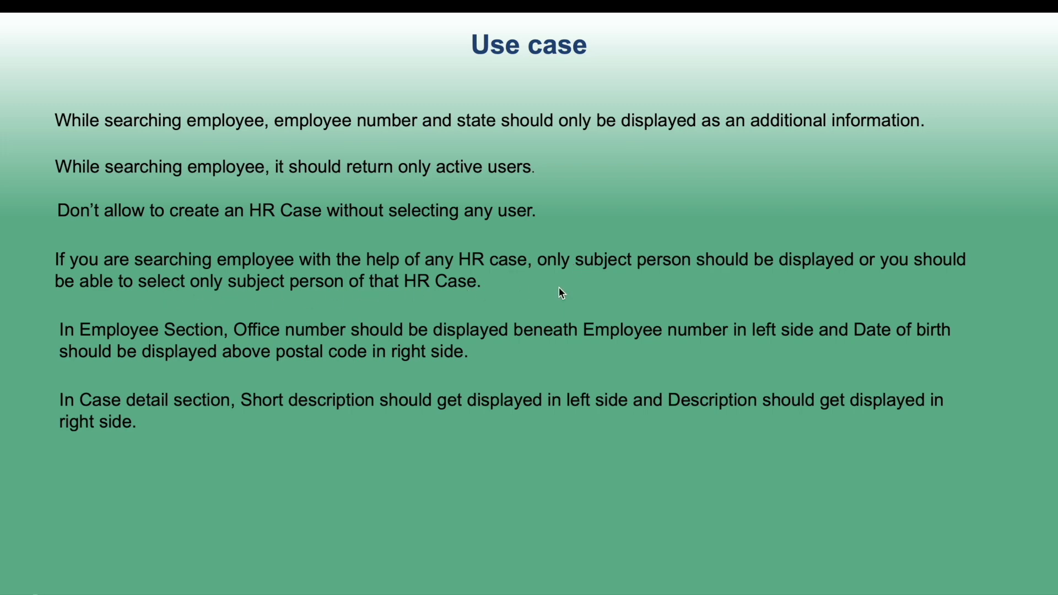
- Return to the ServiceNow home page, filter the navigator for "hr case" and open the Open HR cases list in a new browser tab
{"action": "key", "text": "super+Tab"}
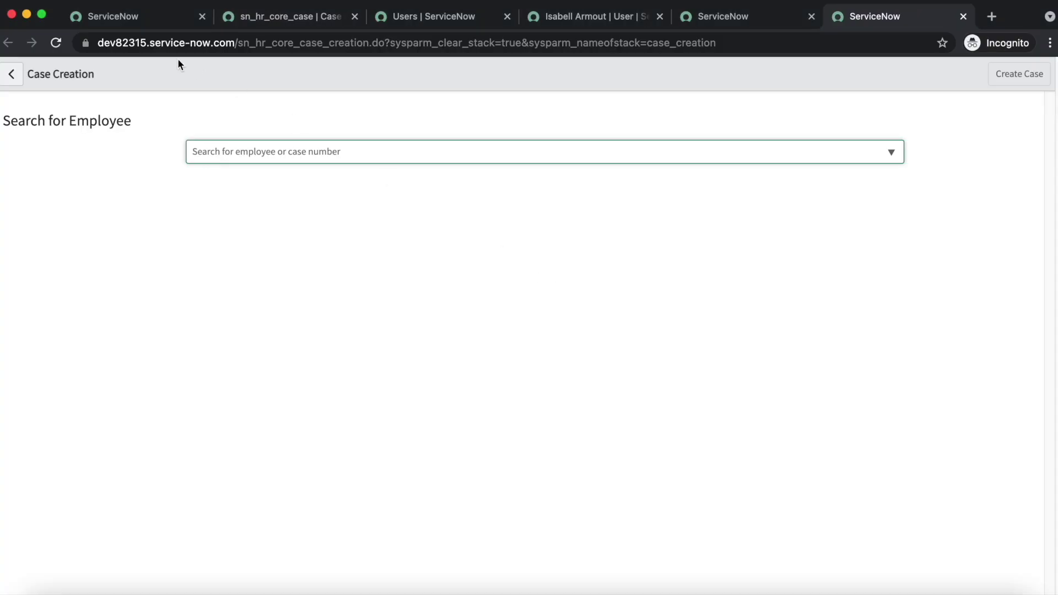
{"action": "left_click", "coordinate": [141, 24]}
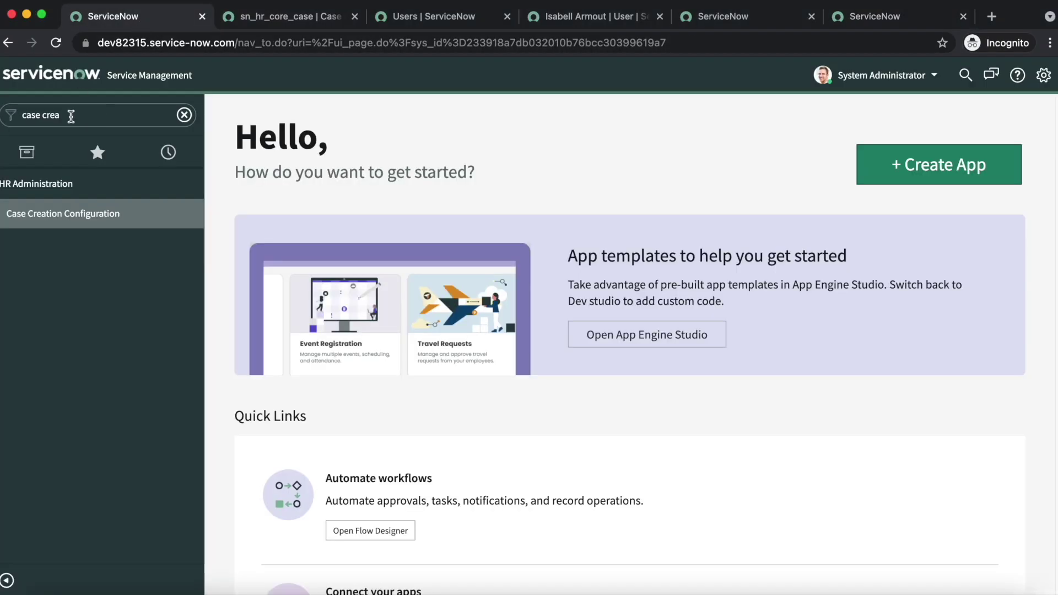
{"action": "left_click", "coordinate": [71, 116]}
{"action": "key", "text": "BackSpace"}
{"action": "type", "text": "hr"}
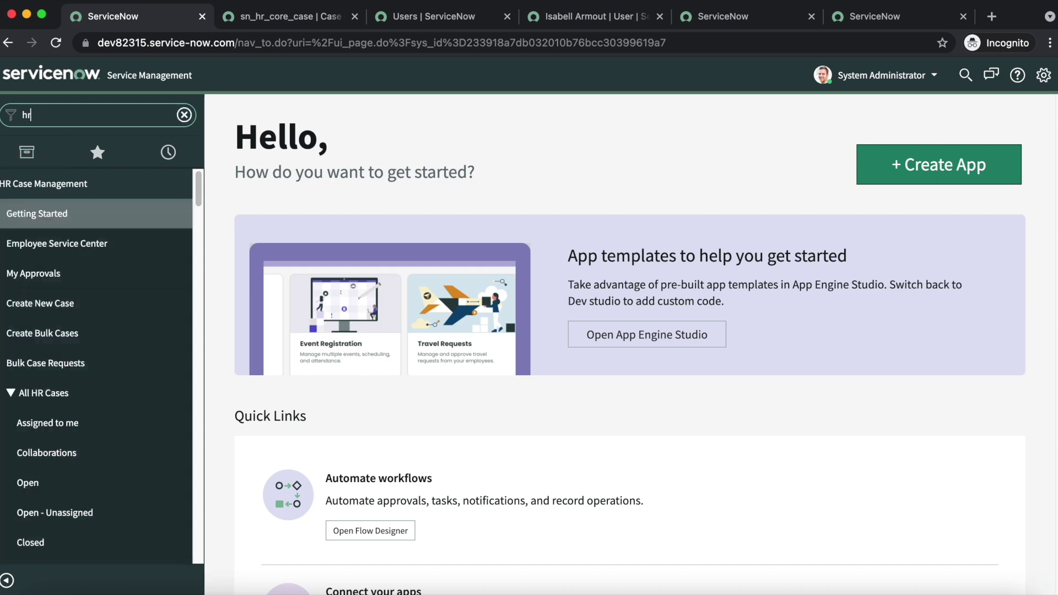
{"action": "type", "text": " case"}
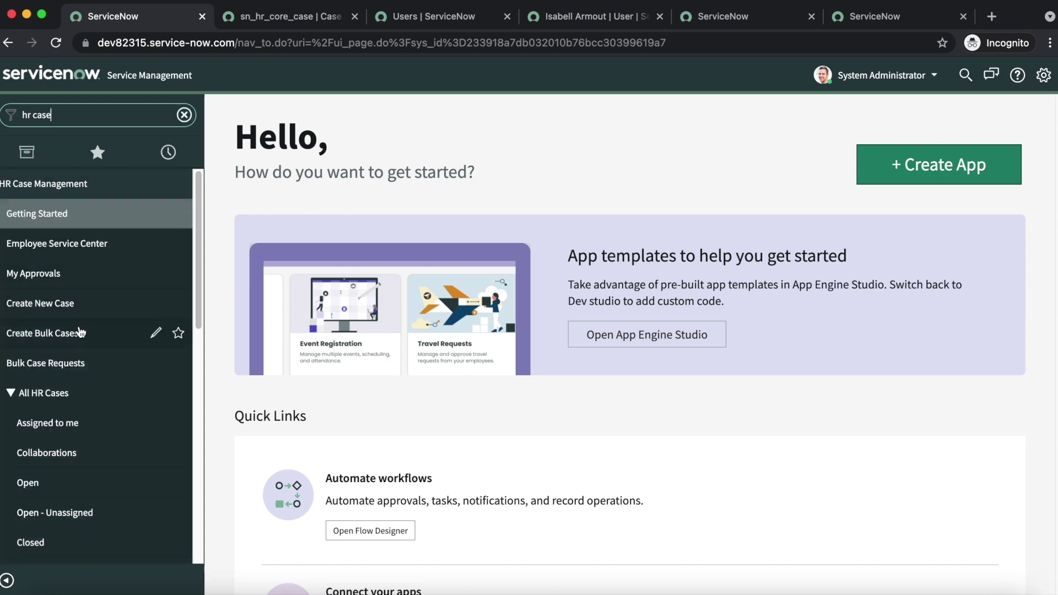
{"action": "left_click", "coordinate": [21, 484], "text": "super"}
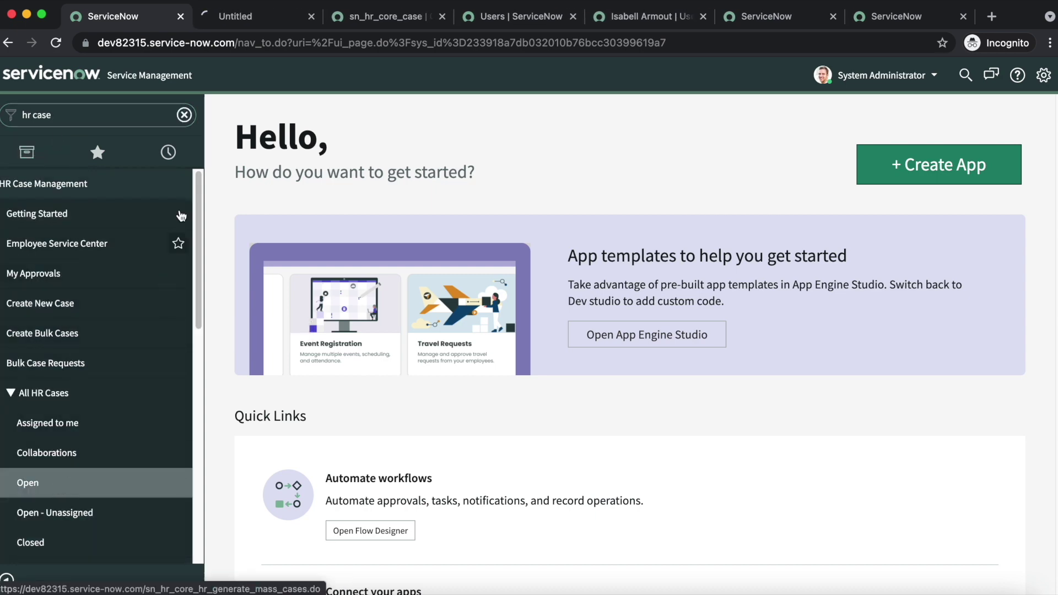
- Copy the case number of the first record in the HR Cases list
{"action": "left_click", "coordinate": [245, 17]}
{"action": "left_click_drag", "start_coordinate": [134, 187], "coordinate": [78, 196]}
{"action": "key", "text": "super+c"}
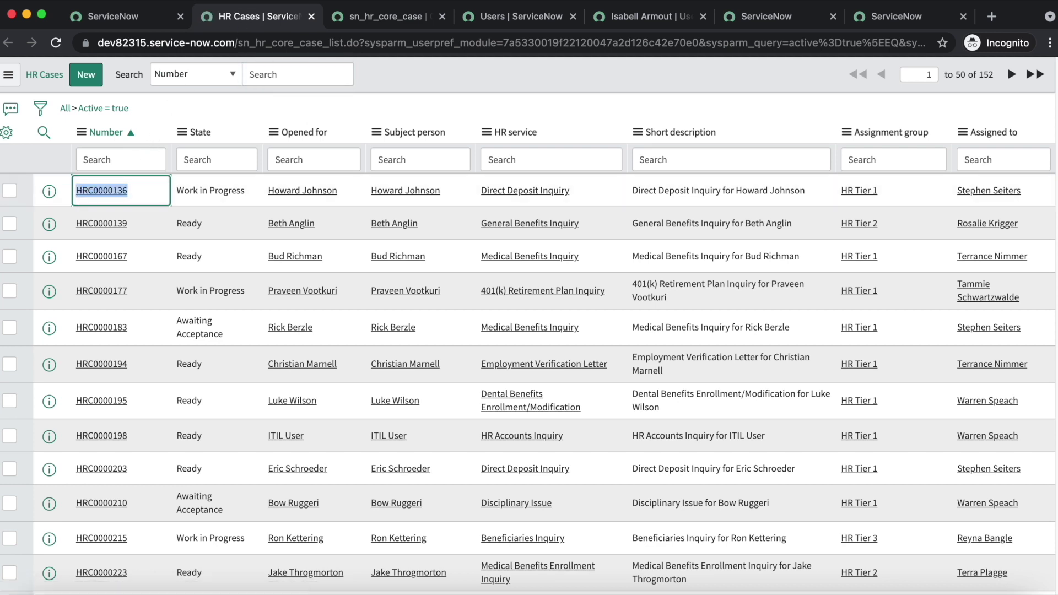
- Search for the copied case number in the employee search of the Case Creation page
{"action": "left_click", "coordinate": [900, 17]}
{"action": "left_click", "coordinate": [276, 154]}
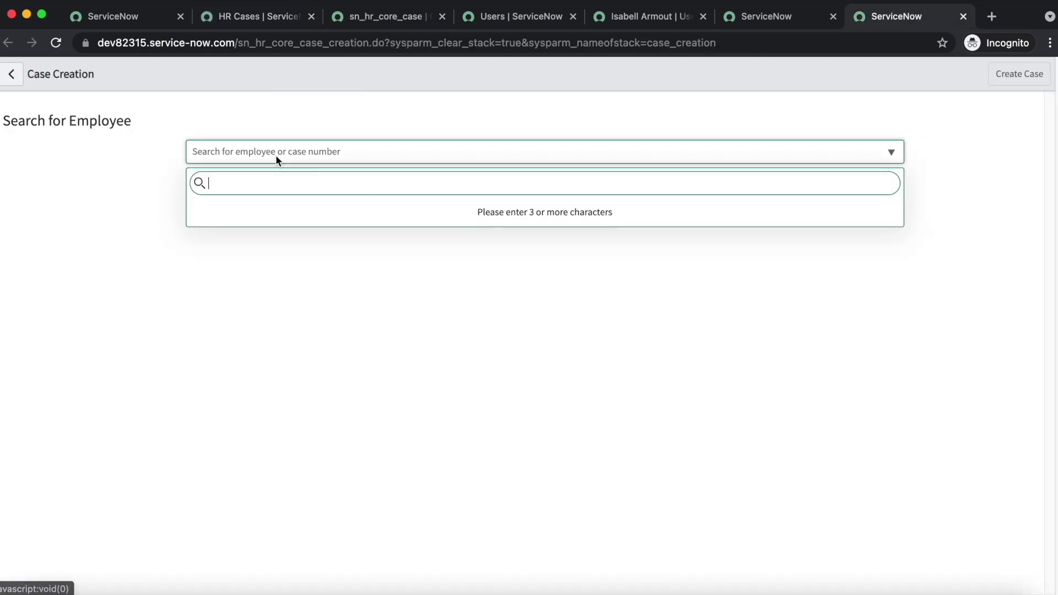
{"action": "key", "text": "super+v"}
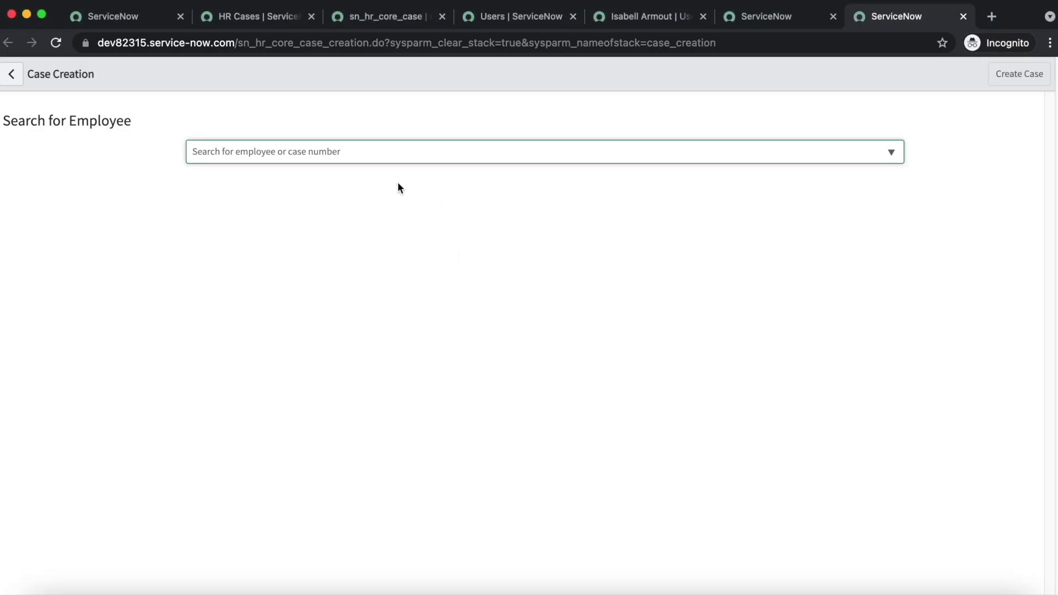
- Remove Opened for, Opened by and Watch list from the configuration's Case Search user fields, keeping only Subject person, and save the record
{"action": "left_click", "coordinate": [377, 21]}
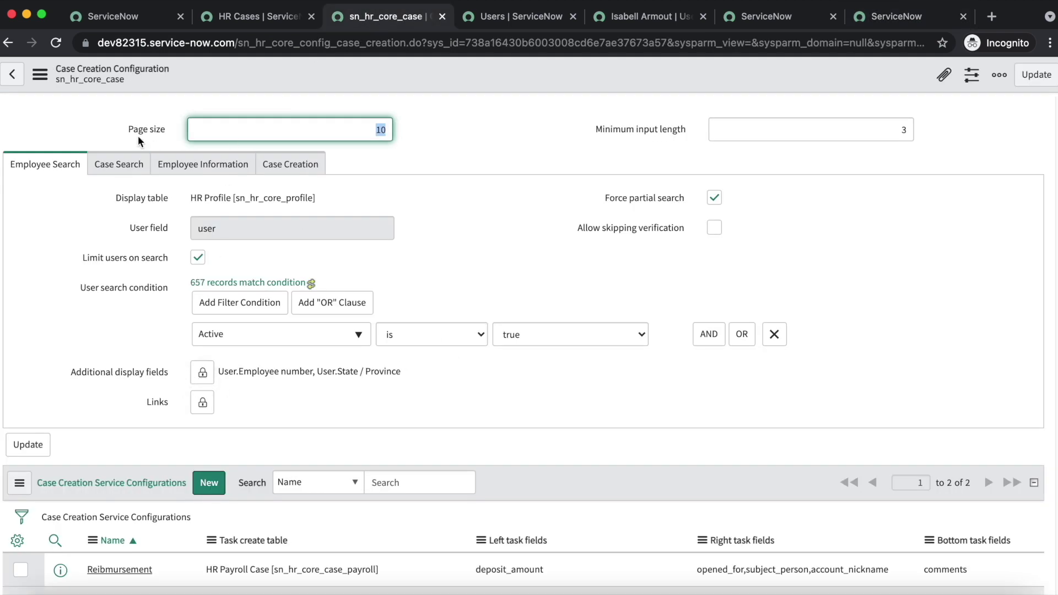
{"action": "left_click", "coordinate": [120, 166]}
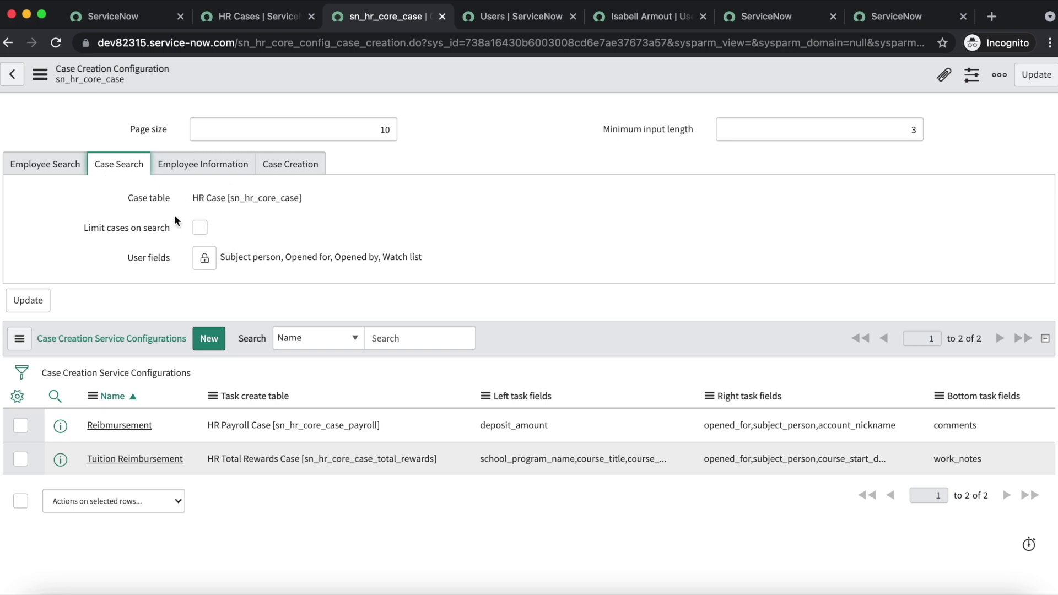
{"action": "left_click", "coordinate": [204, 259]}
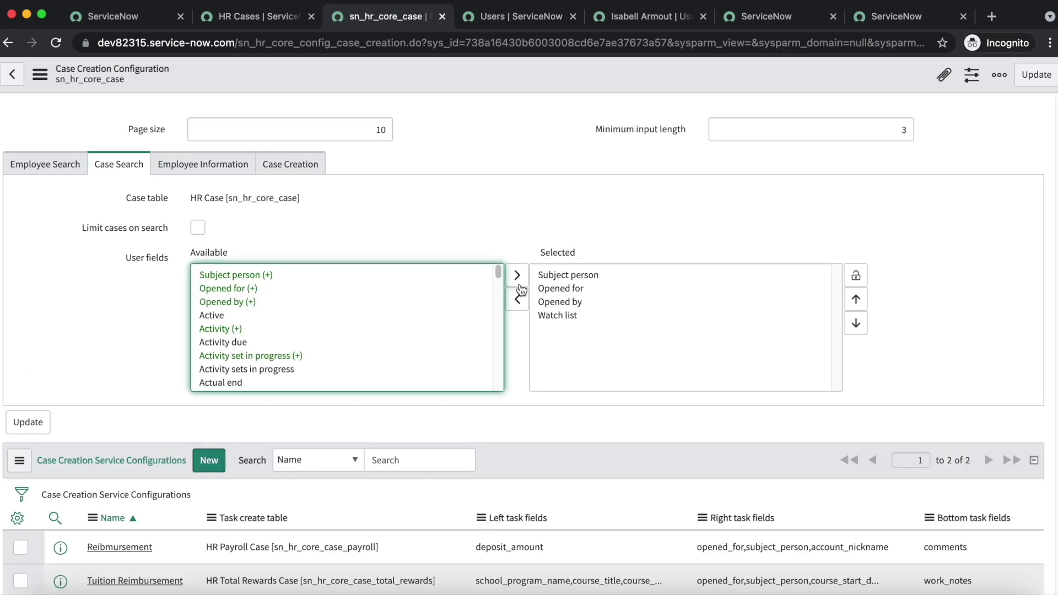
{"action": "left_click", "coordinate": [569, 287]}
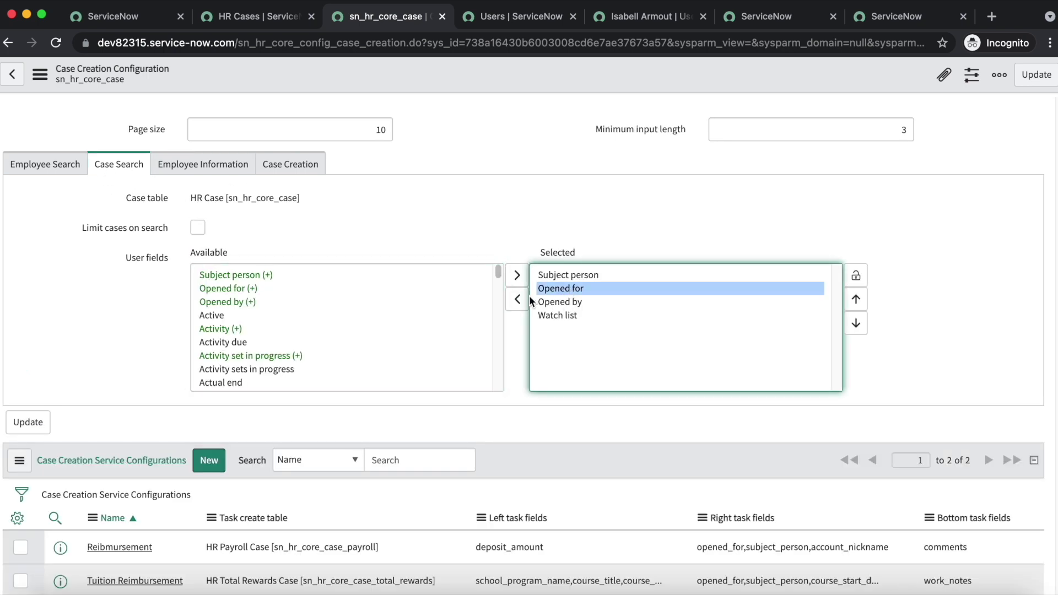
{"action": "left_click", "coordinate": [517, 299]}
{"action": "left_click", "coordinate": [560, 288]}
{"action": "left_click", "coordinate": [518, 299]}
{"action": "left_click", "coordinate": [558, 288]}
{"action": "left_click", "coordinate": [518, 300]}
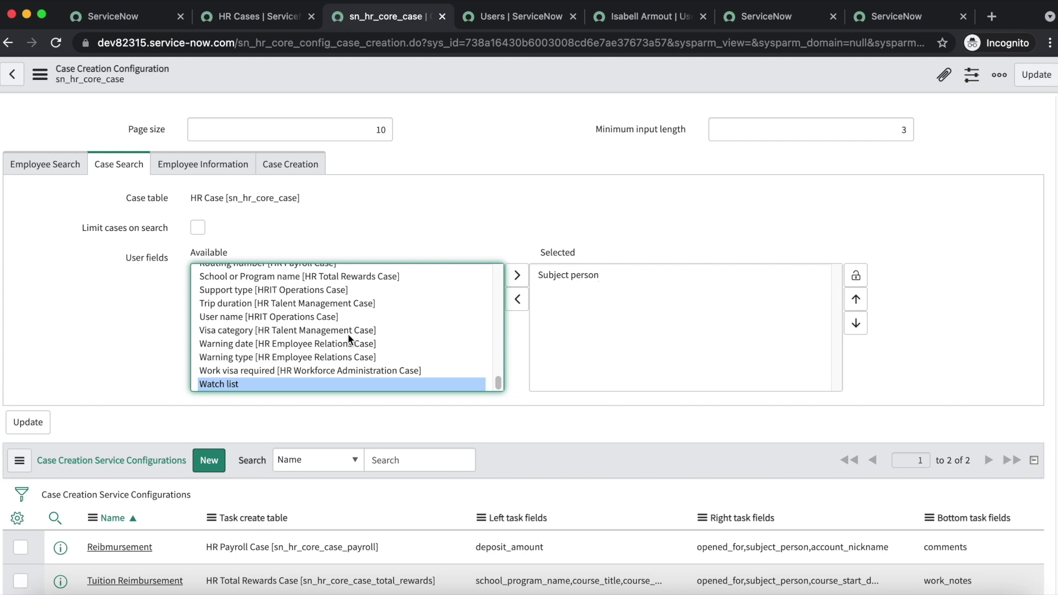
{"action": "left_click", "coordinate": [855, 278]}
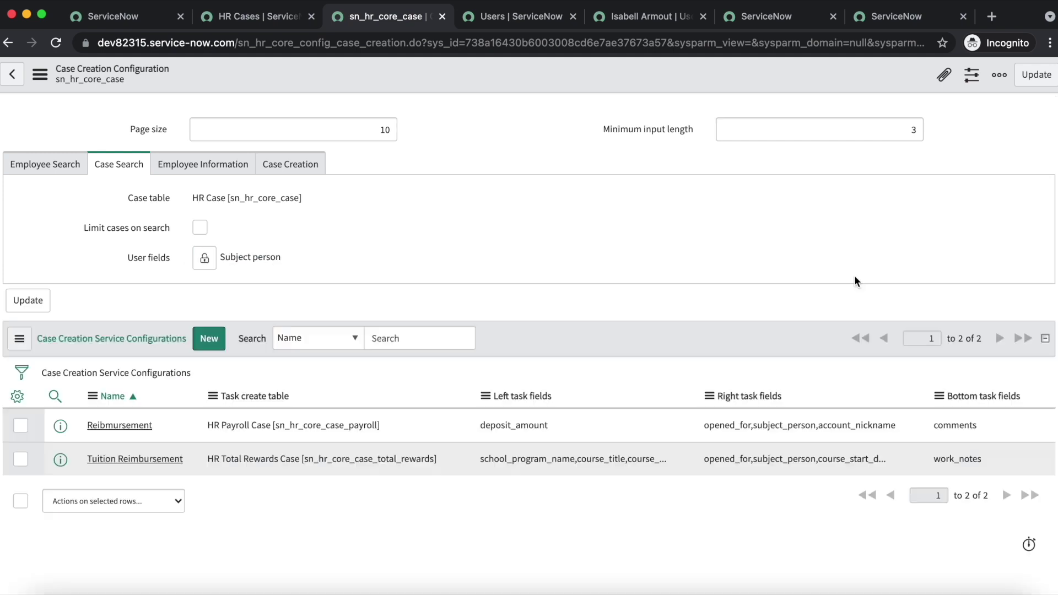
{"action": "right_click", "coordinate": [467, 78]}
{"action": "left_click", "coordinate": [489, 88]}
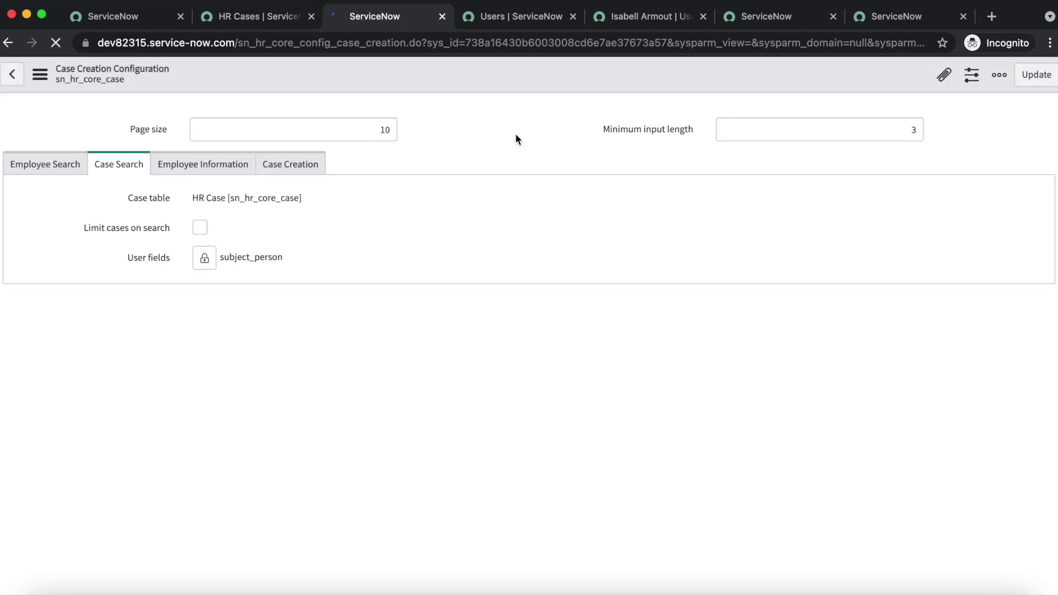
- Reload the Case Creation page, search for the copied case number and select the case's subject person
{"action": "left_click", "coordinate": [888, 20]}
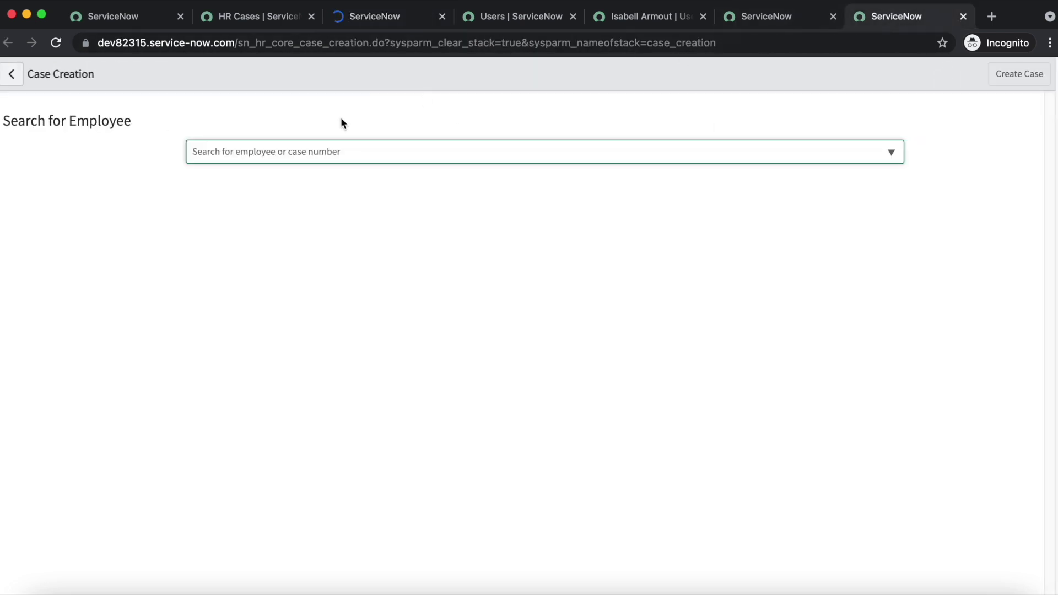
{"action": "left_click", "coordinate": [57, 45]}
{"action": "left_click", "coordinate": [301, 152]}
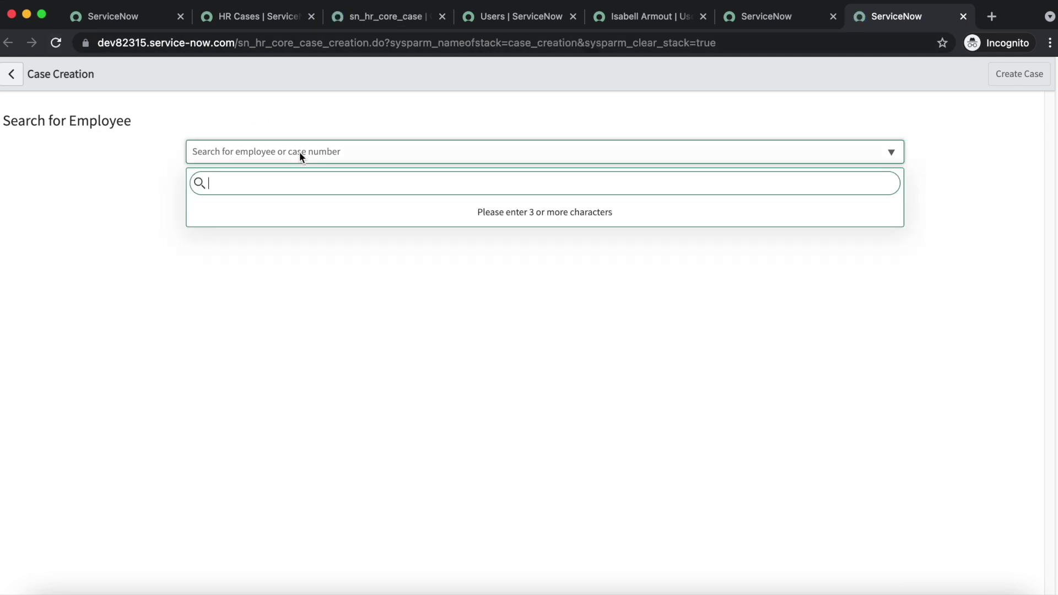
{"action": "key", "text": "super+v"}
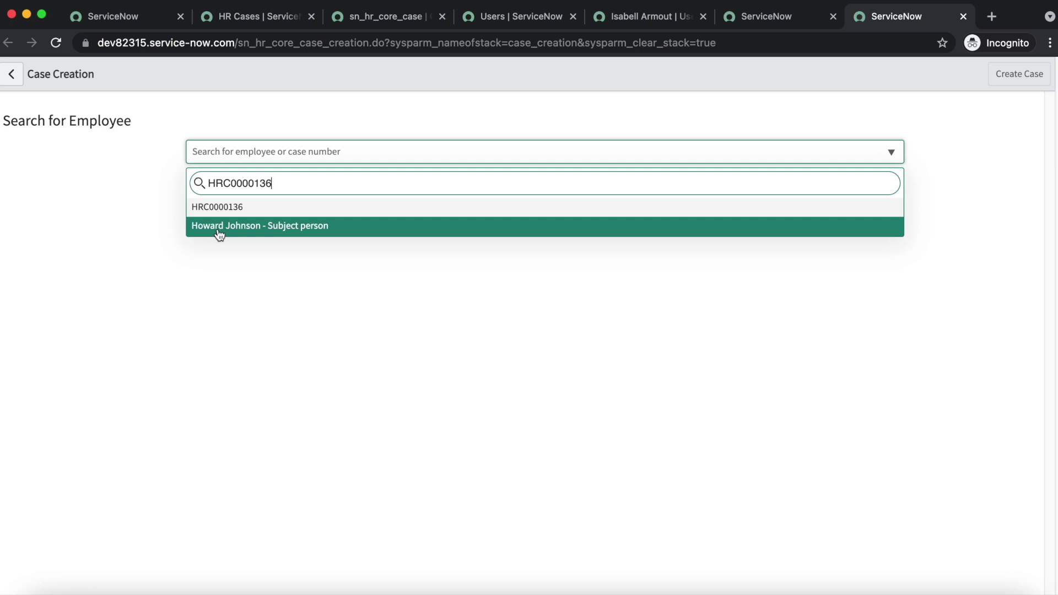
{"action": "left_click", "coordinate": [248, 228]}
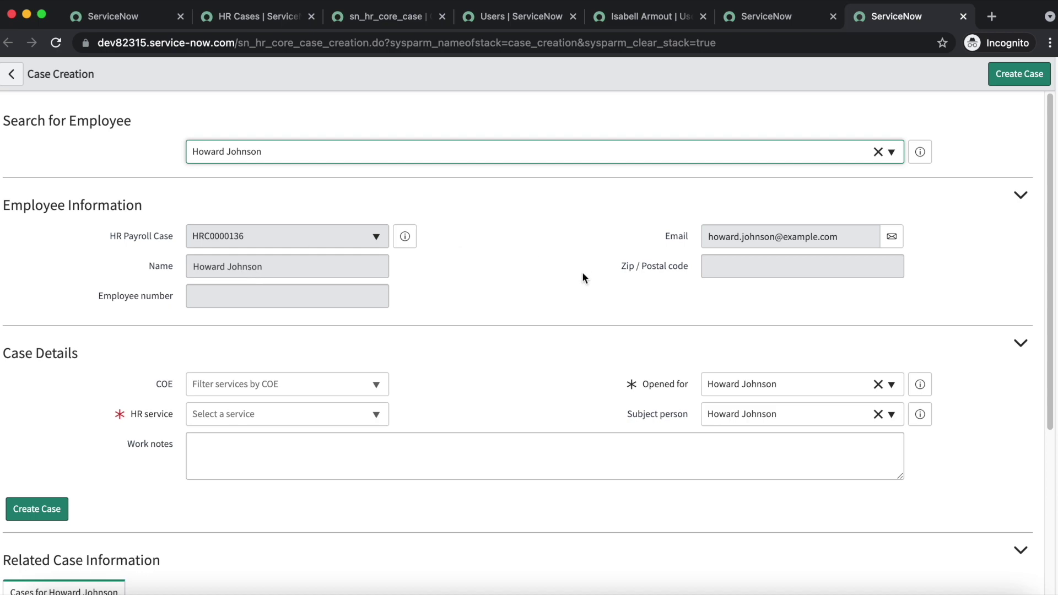
{"action": "key", "text": "super+Tab"}
- Add Office number to the left fields in the configuration's Employee Information settings
{"action": "left_click", "coordinate": [388, 21]}
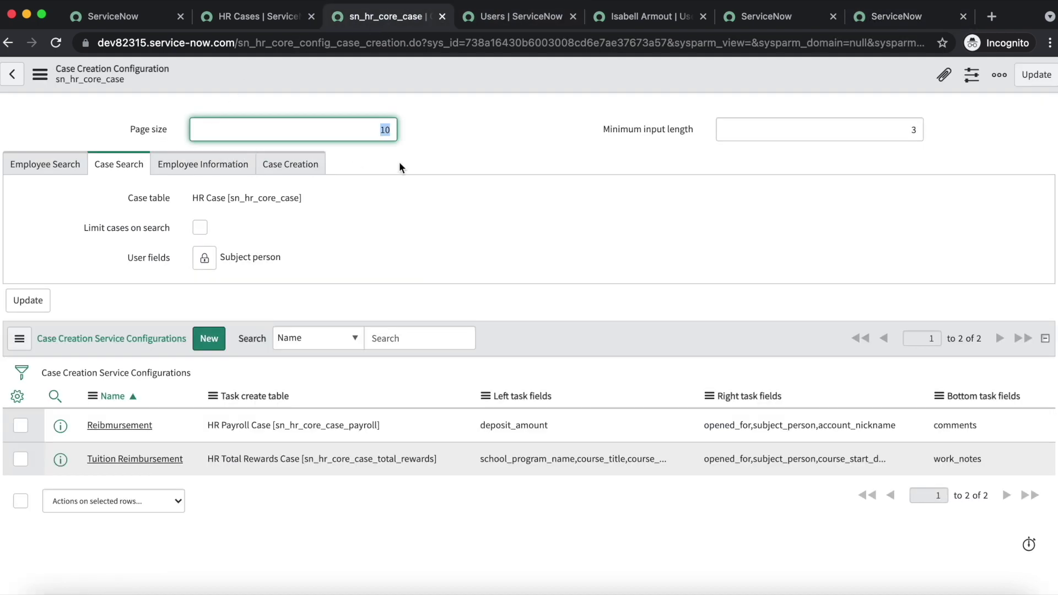
{"action": "left_click", "coordinate": [207, 168]}
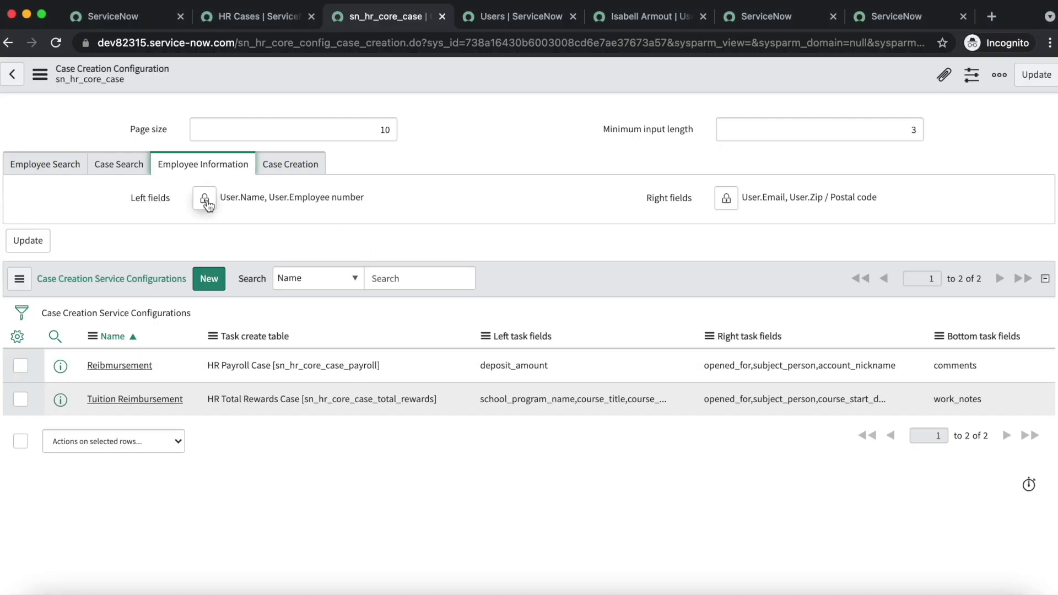
{"action": "left_click", "coordinate": [208, 199]}
{"action": "left_click", "coordinate": [219, 260]}
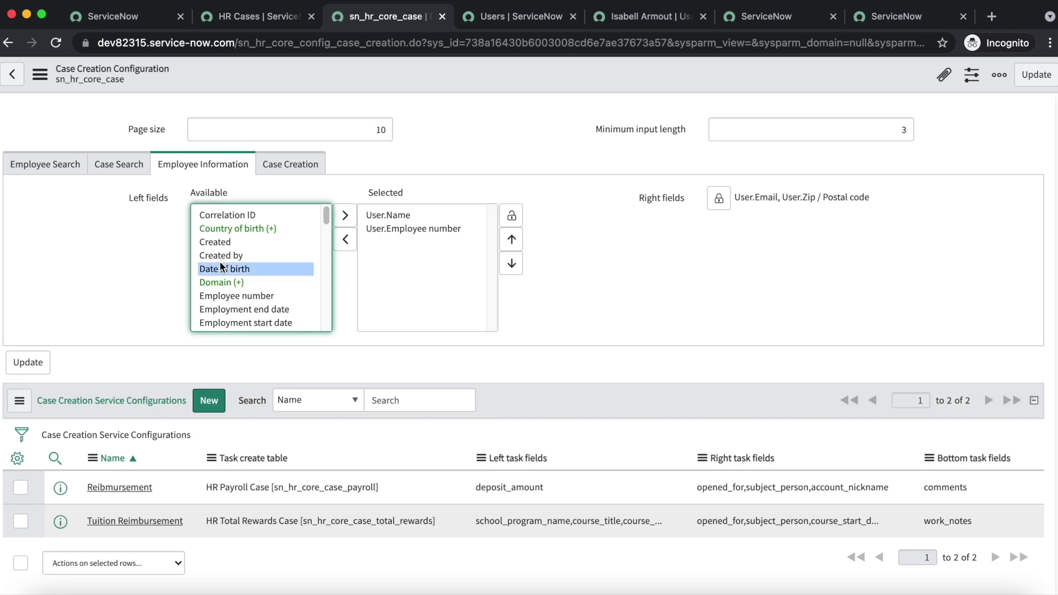
{"action": "key", "text": "o"}
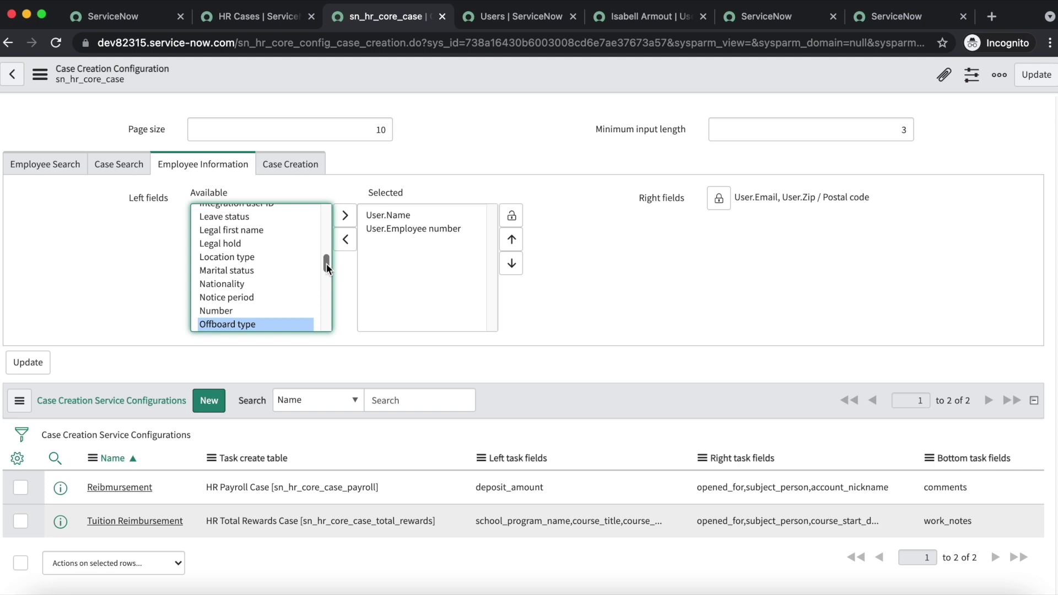
{"action": "left_click_drag", "start_coordinate": [327, 264], "coordinate": [328, 210]}
{"action": "left_click", "coordinate": [265, 297]}
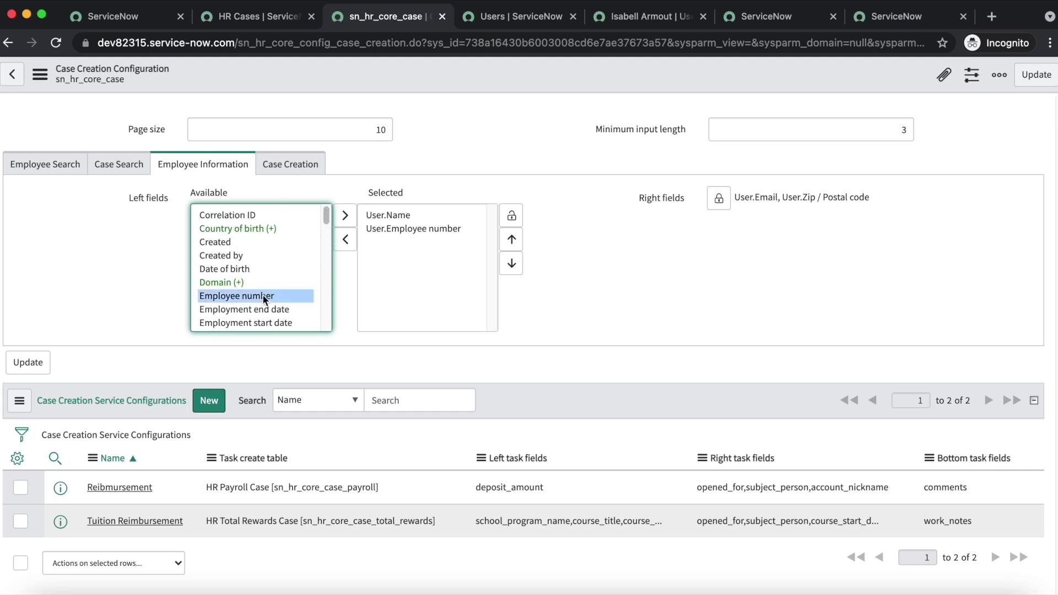
{"action": "key", "text": "o"}
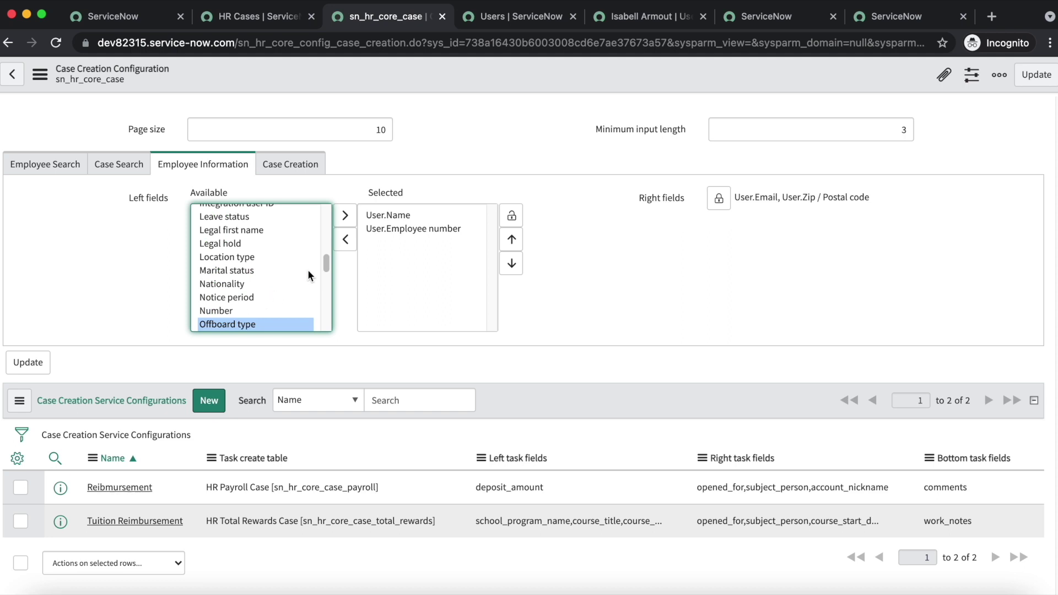
{"action": "left_click_drag", "start_coordinate": [329, 262], "coordinate": [328, 273]}
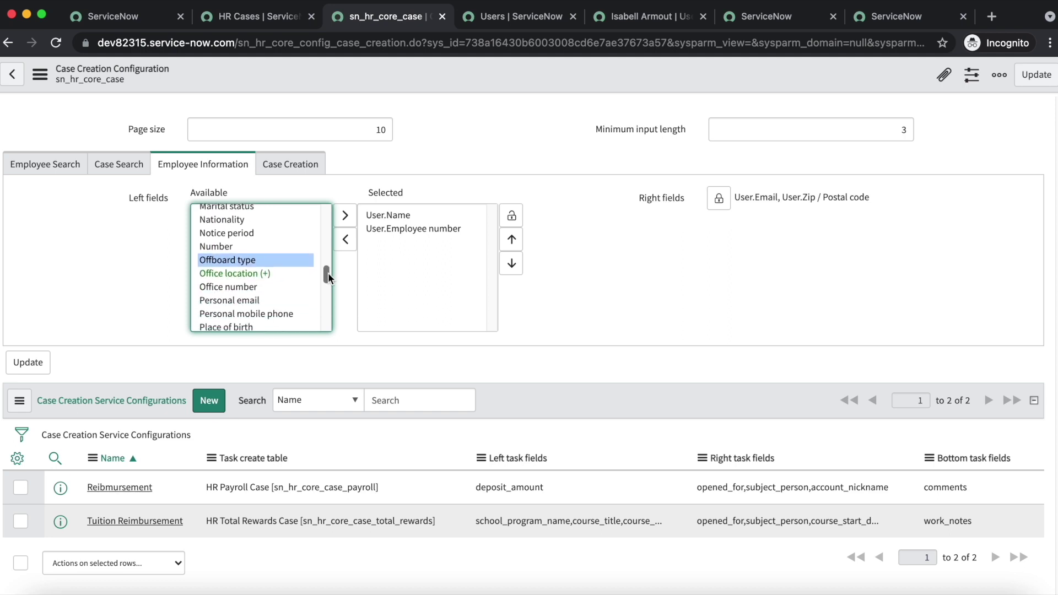
{"action": "left_click", "coordinate": [252, 287]}
{"action": "left_click", "coordinate": [345, 215]}
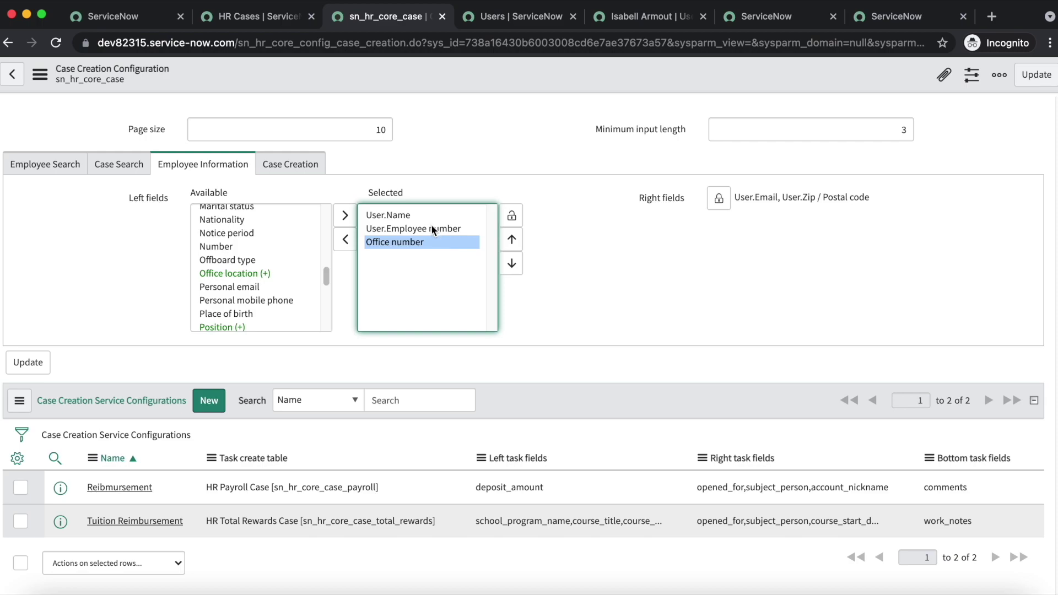
{"action": "left_click", "coordinate": [513, 216]}
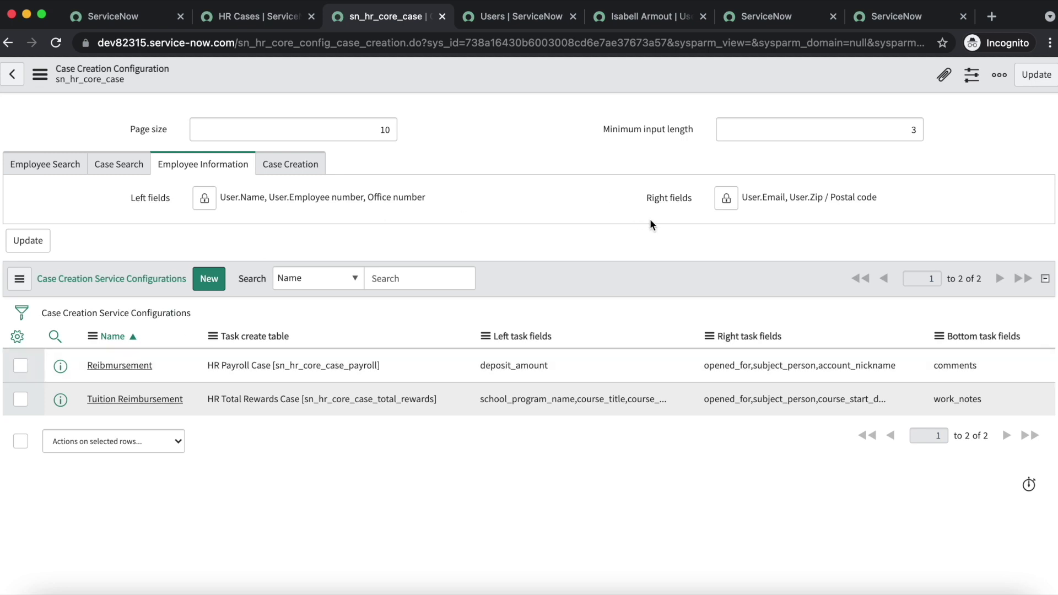
- Add Date of birth to the Employee Information right fields, place it above User.Zip / Postal code and save the record
{"action": "left_click", "coordinate": [726, 199]}
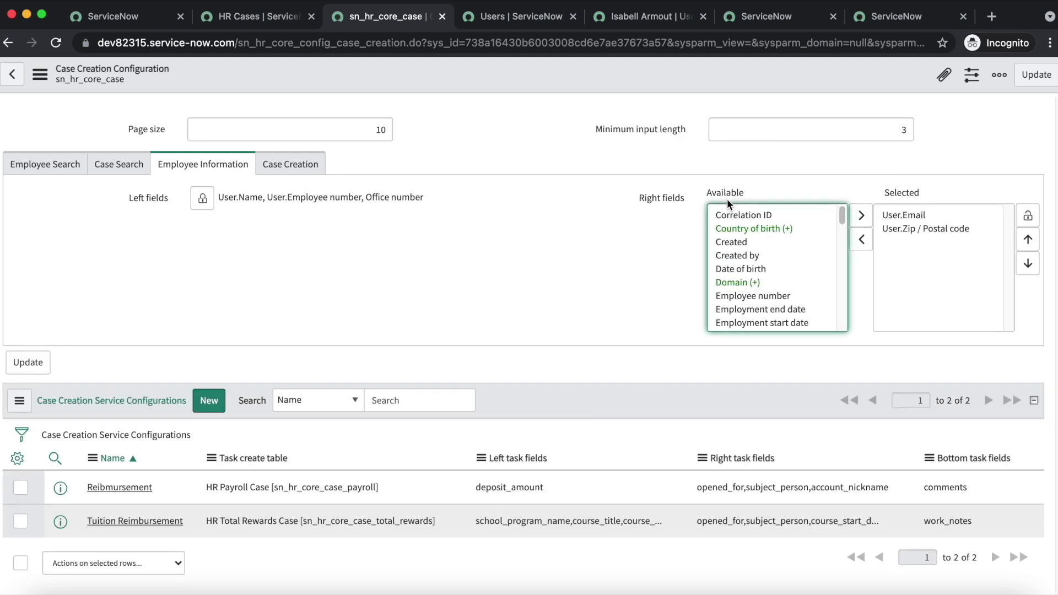
{"action": "left_click", "coordinate": [747, 270]}
{"action": "left_click", "coordinate": [861, 215]}
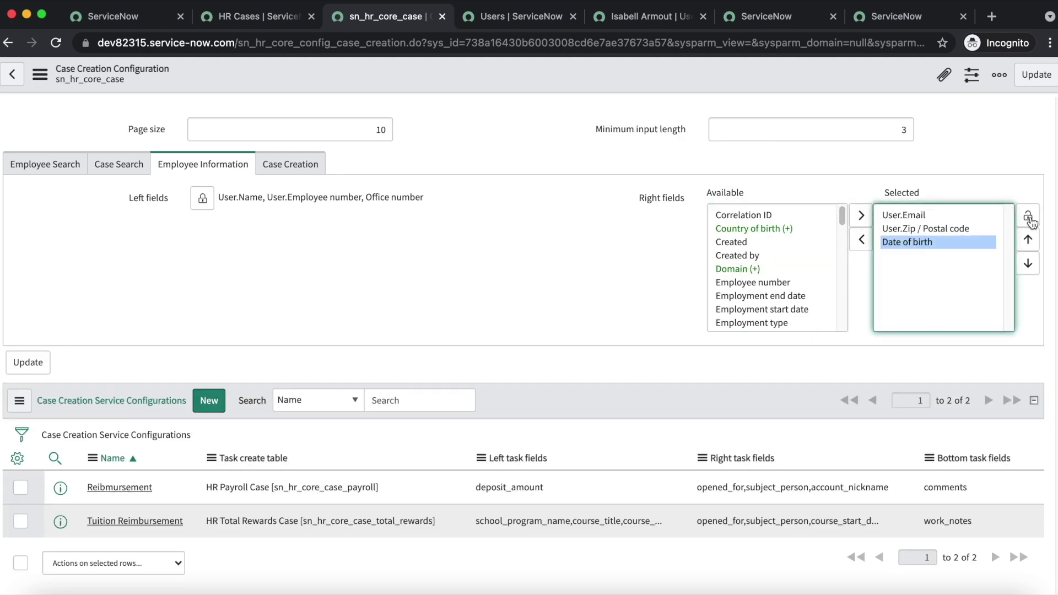
{"action": "left_click", "coordinate": [1028, 240]}
{"action": "left_click", "coordinate": [1028, 216]}
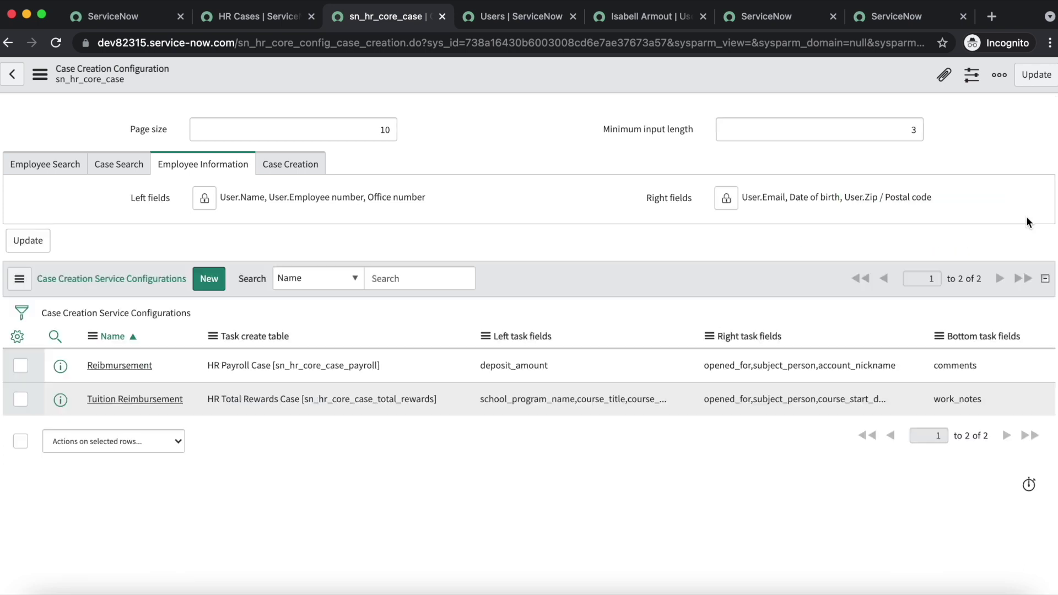
{"action": "right_click", "coordinate": [452, 83]}
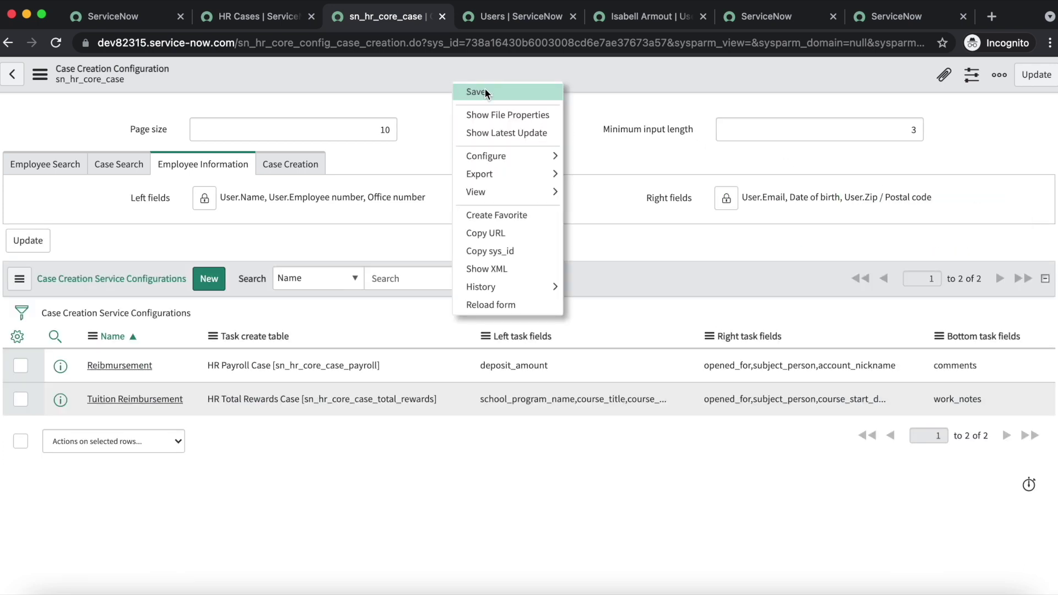
{"action": "left_click", "coordinate": [484, 92]}
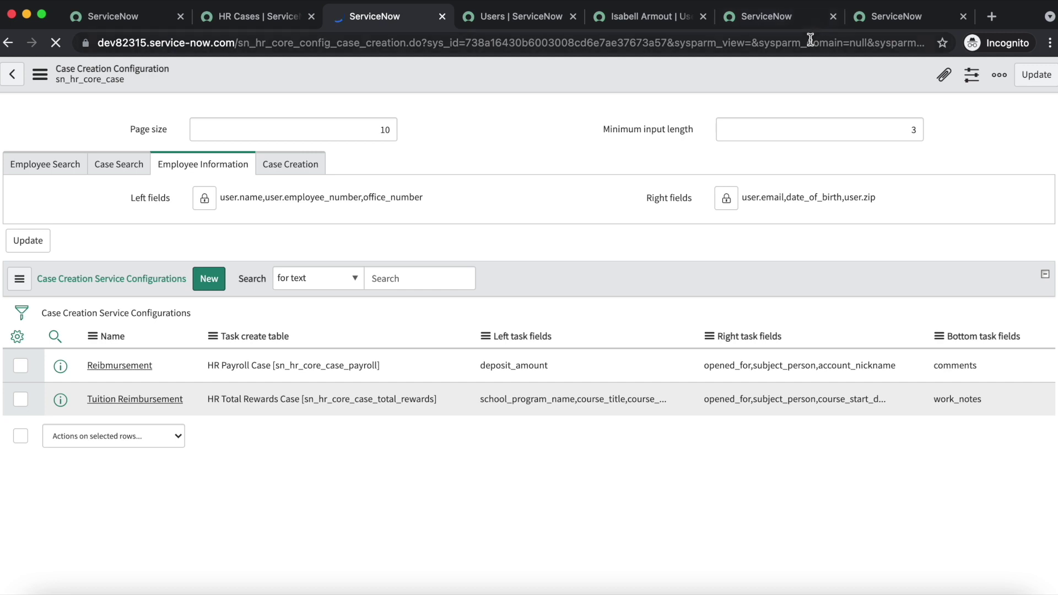
- Close the Case Creation browser tab where verification was skipped and reload the remaining Case Creation page, discarding its unsaved entries
{"action": "left_click", "coordinate": [774, 21]}
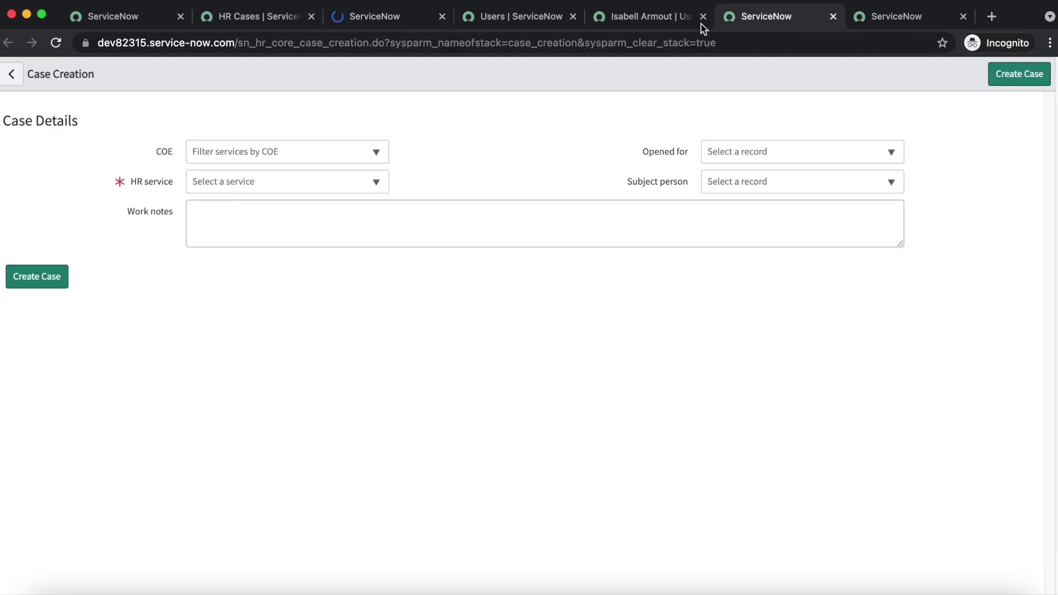
{"action": "left_click", "coordinate": [833, 17]}
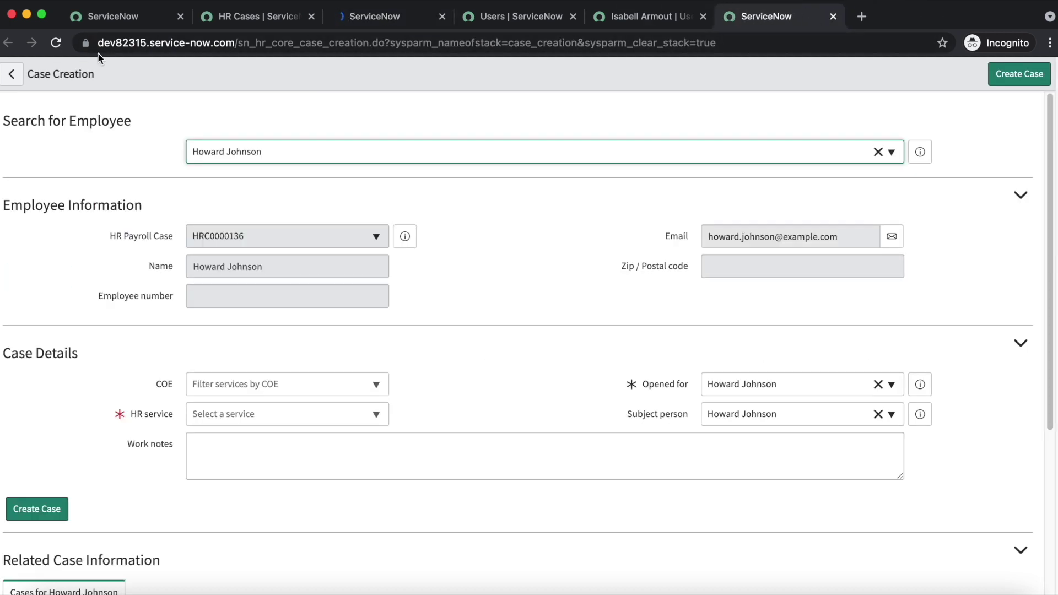
{"action": "left_click", "coordinate": [55, 42]}
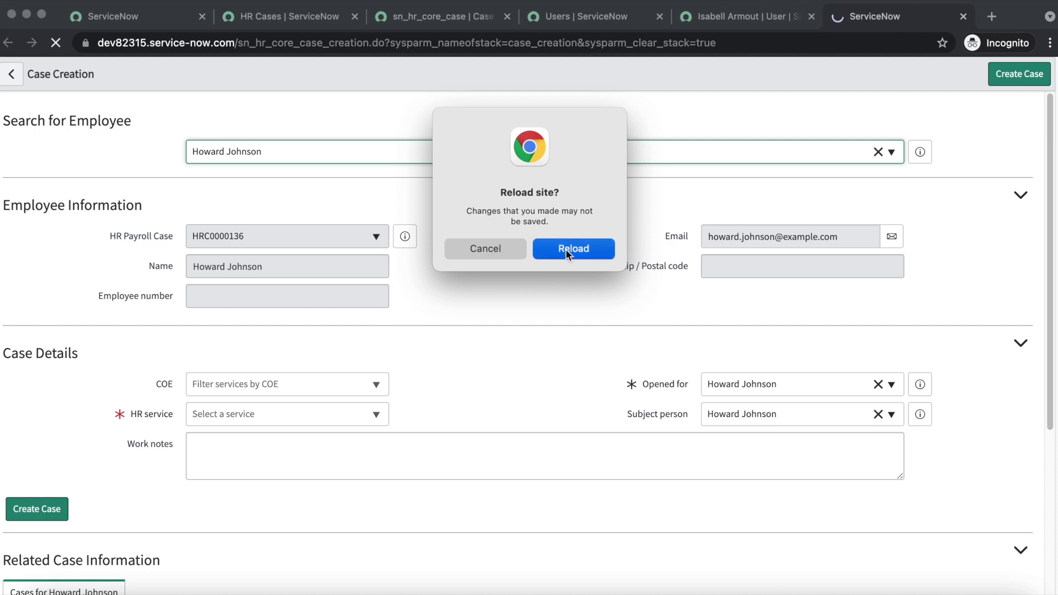
{"action": "left_click", "coordinate": [566, 250]}
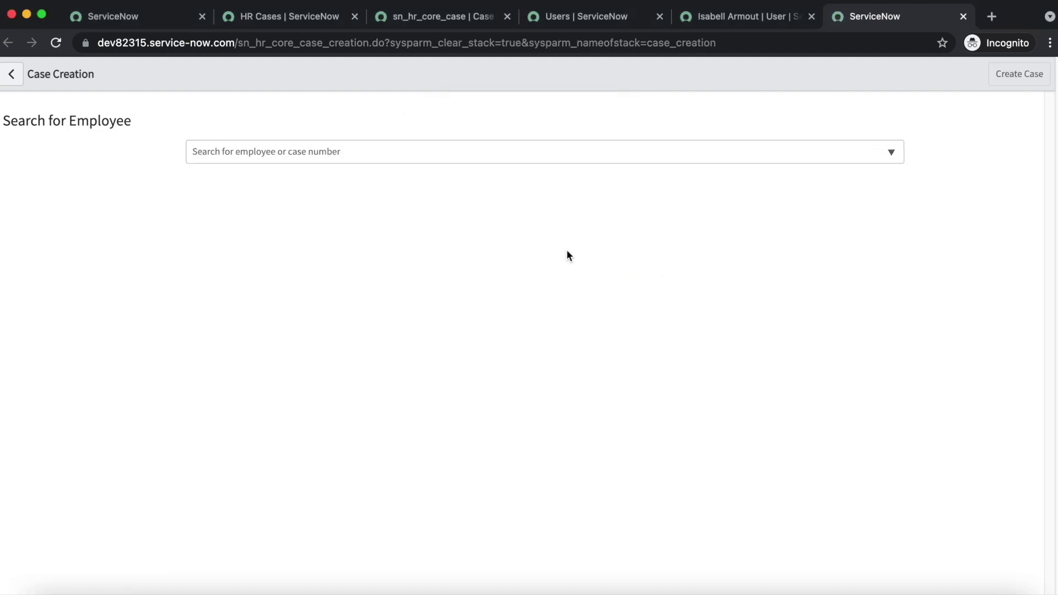
- Search for an employee by first name, select the match to review the Employee Information fields, and return to the configuration record
{"action": "left_click", "coordinate": [287, 157]}
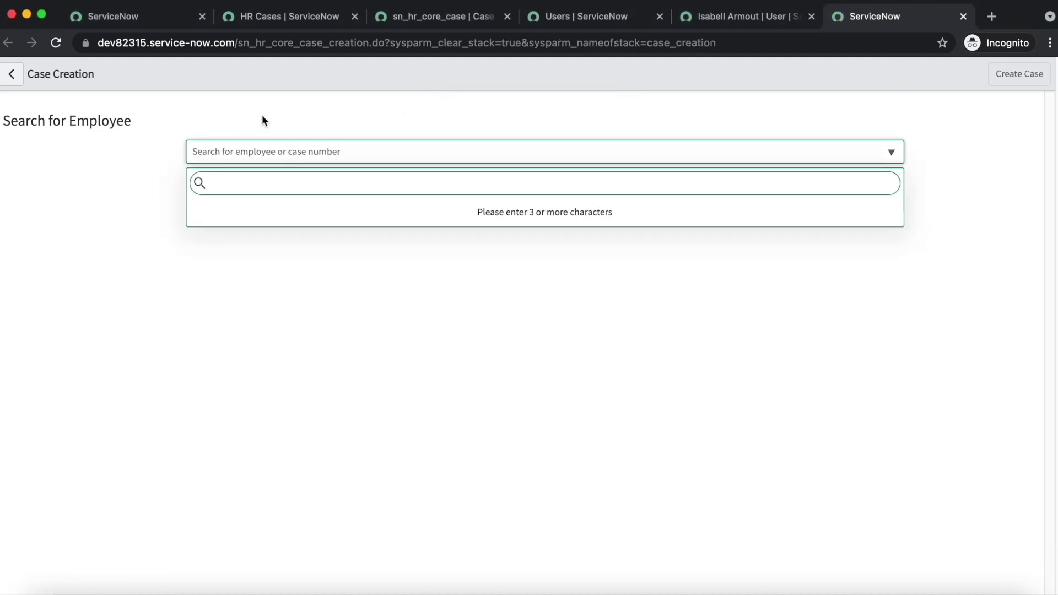
{"action": "type", "text": "abel"}
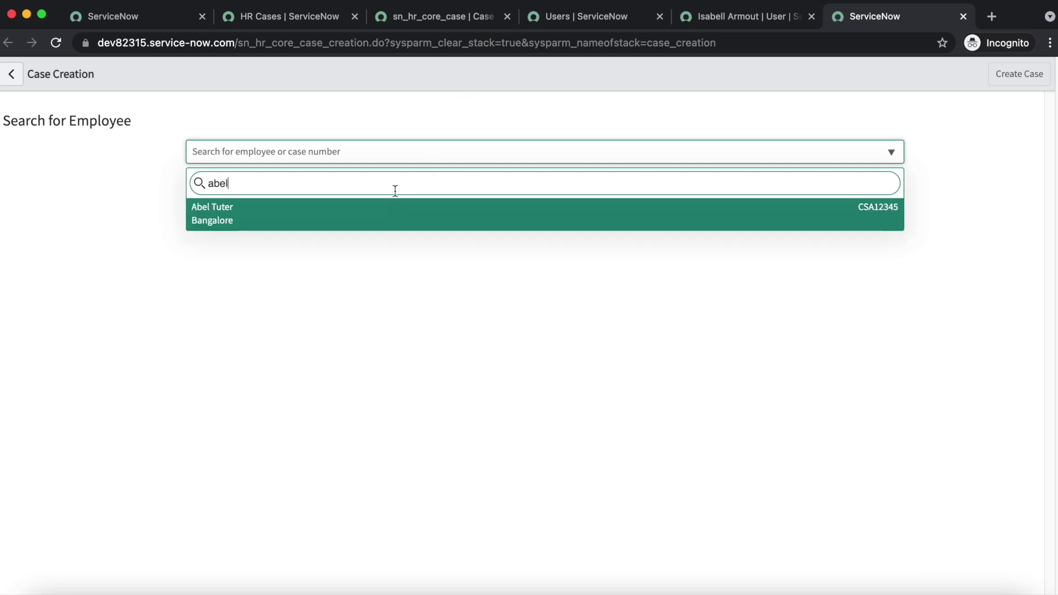
{"action": "left_click", "coordinate": [398, 214]}
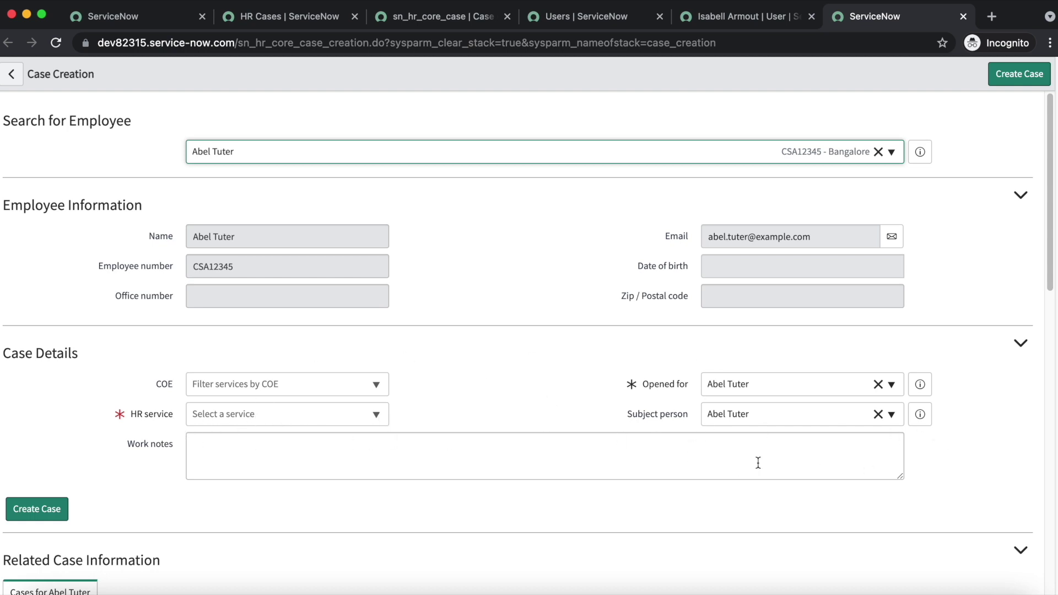
{"action": "left_click", "coordinate": [445, 18]}
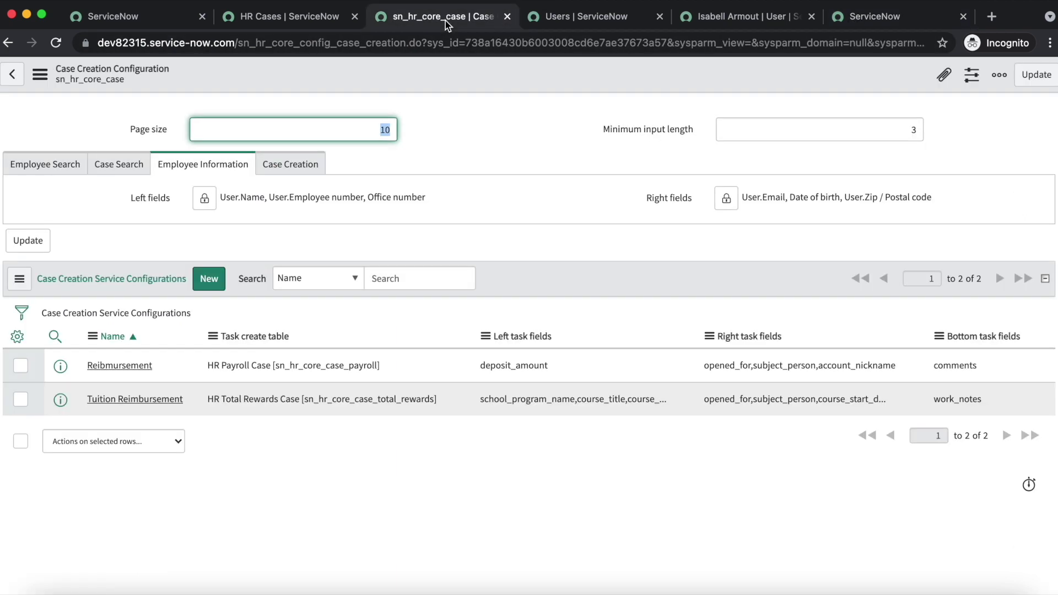
- Add Short description to the left task fields in the configuration's Case Creation settings
{"action": "left_click", "coordinate": [299, 170]}
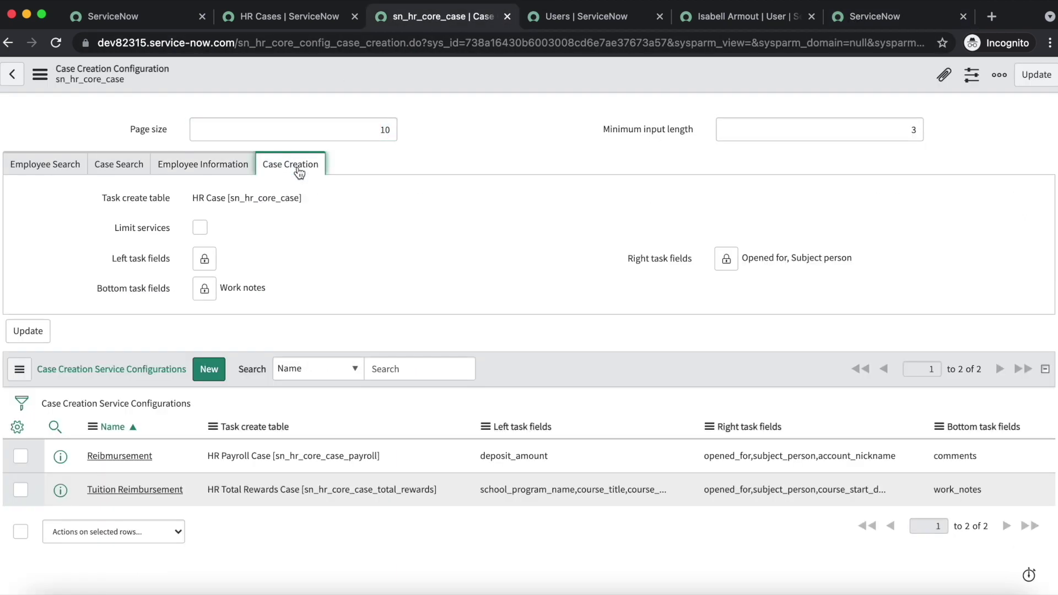
{"action": "left_click", "coordinate": [204, 260]}
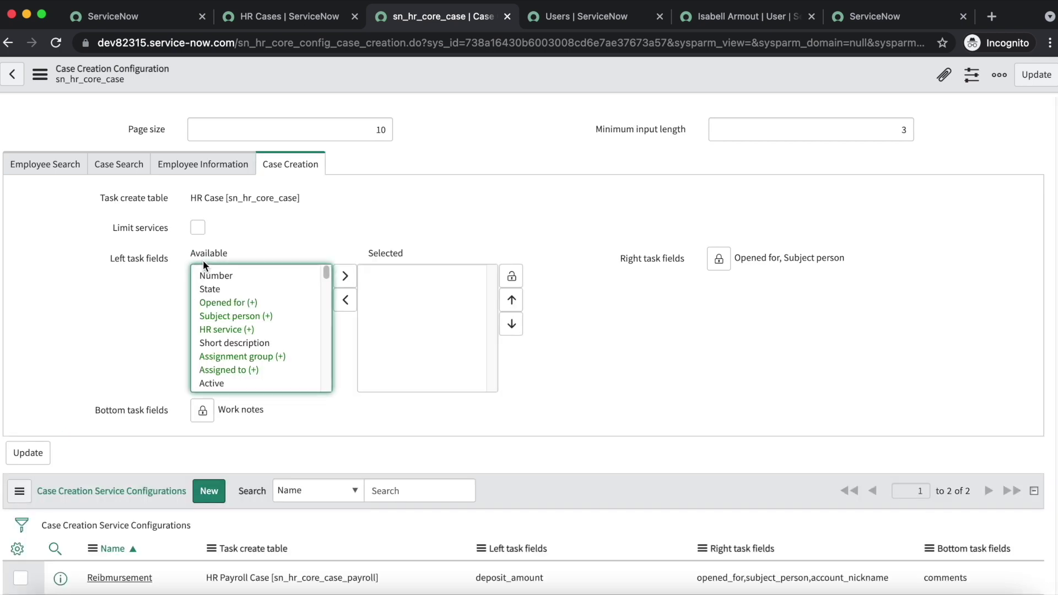
{"action": "left_click", "coordinate": [253, 342]}
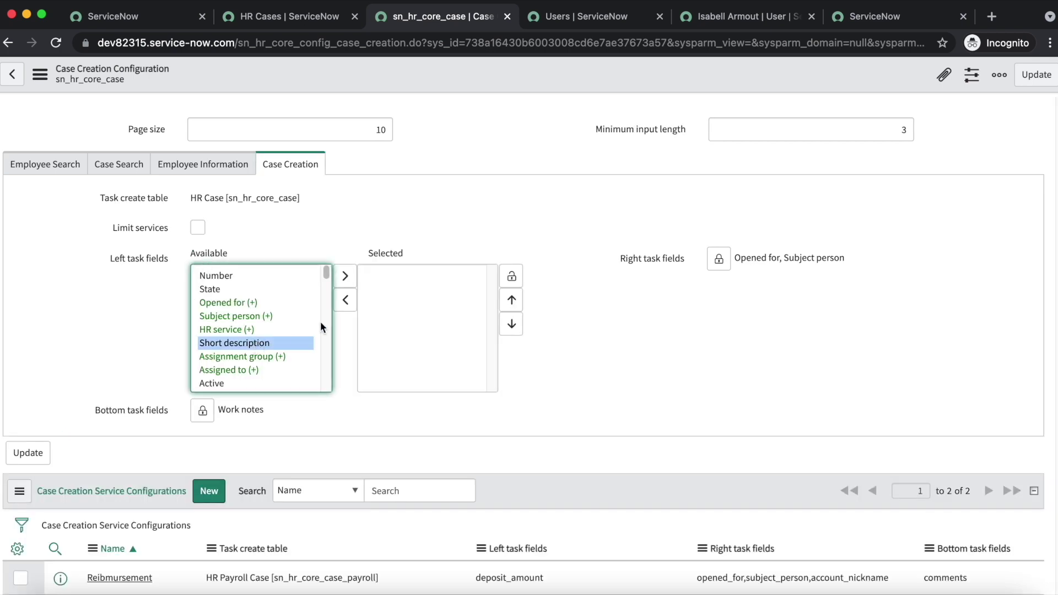
{"action": "left_click", "coordinate": [345, 275]}
{"action": "left_click", "coordinate": [511, 276]}
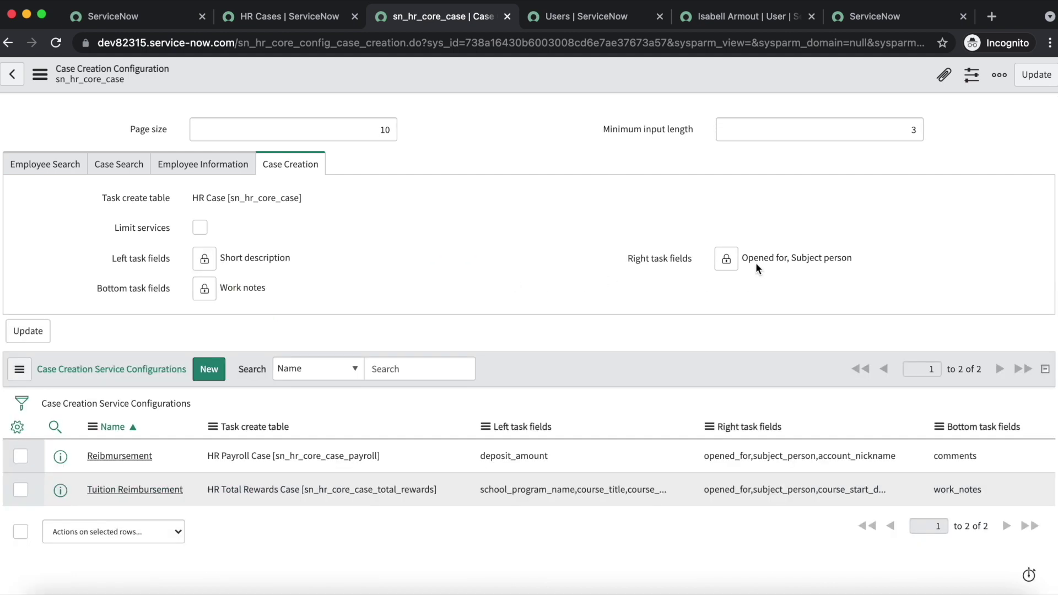
- Add Description(description) to the Case Creation right task fields and save the configuration record
{"action": "left_click", "coordinate": [726, 258]}
{"action": "left_click", "coordinate": [750, 358]}
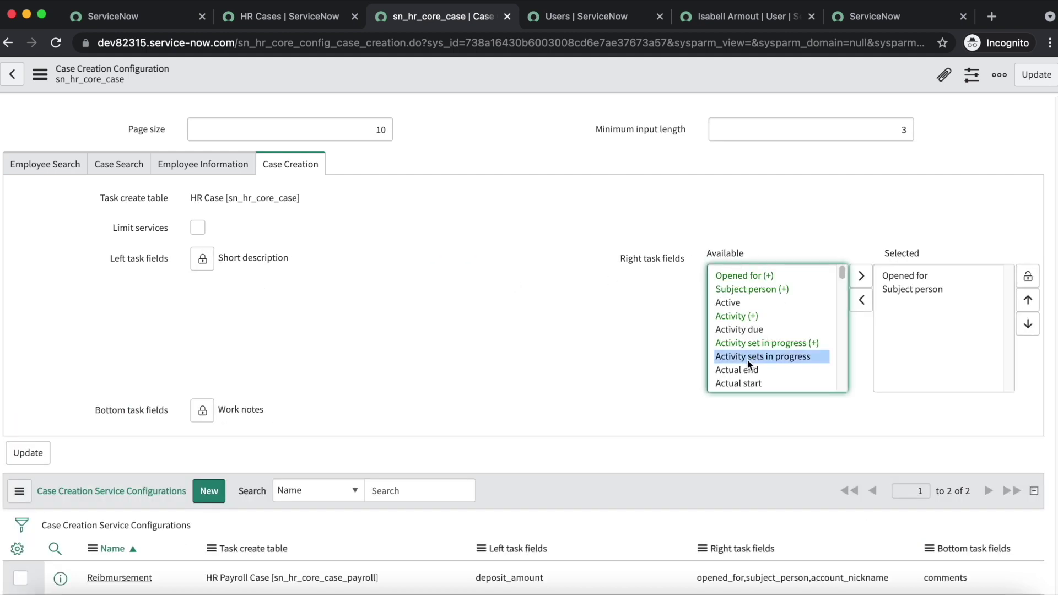
{"action": "key", "text": "d"}
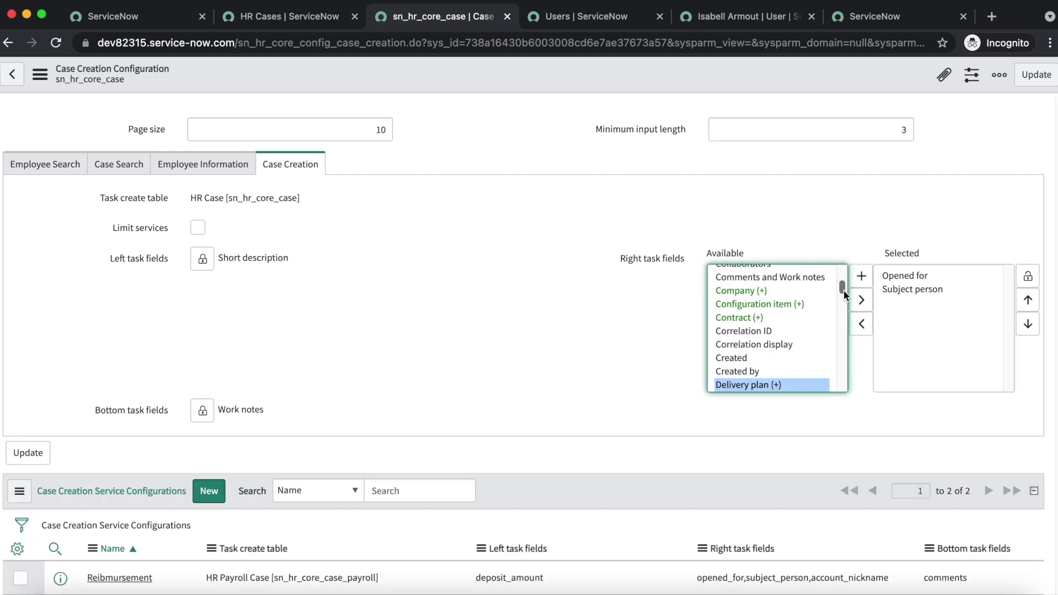
{"action": "left_click_drag", "start_coordinate": [844, 289], "coordinate": [844, 294]}
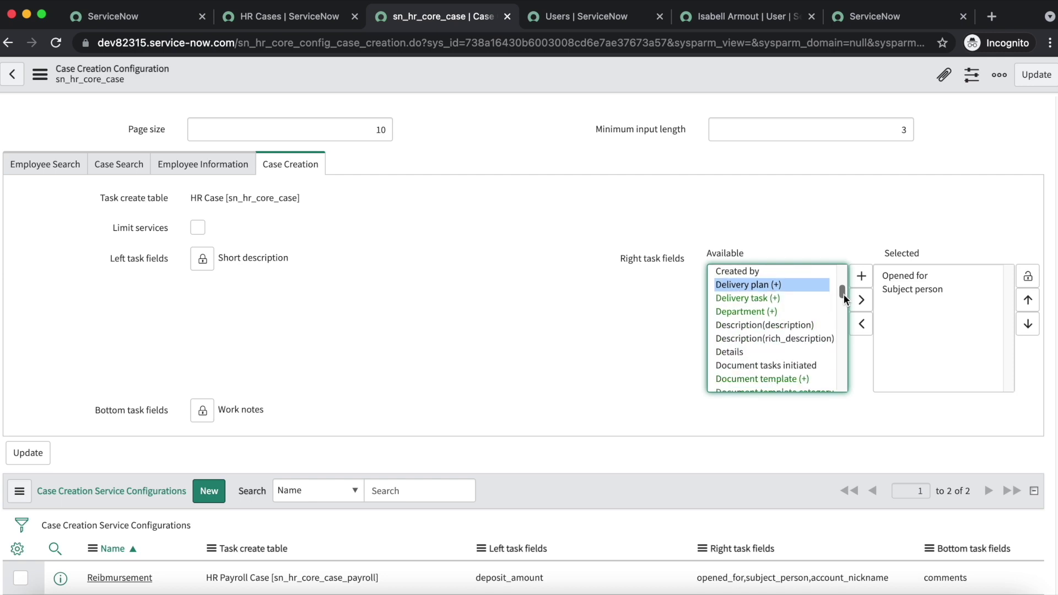
{"action": "left_click", "coordinate": [788, 327]}
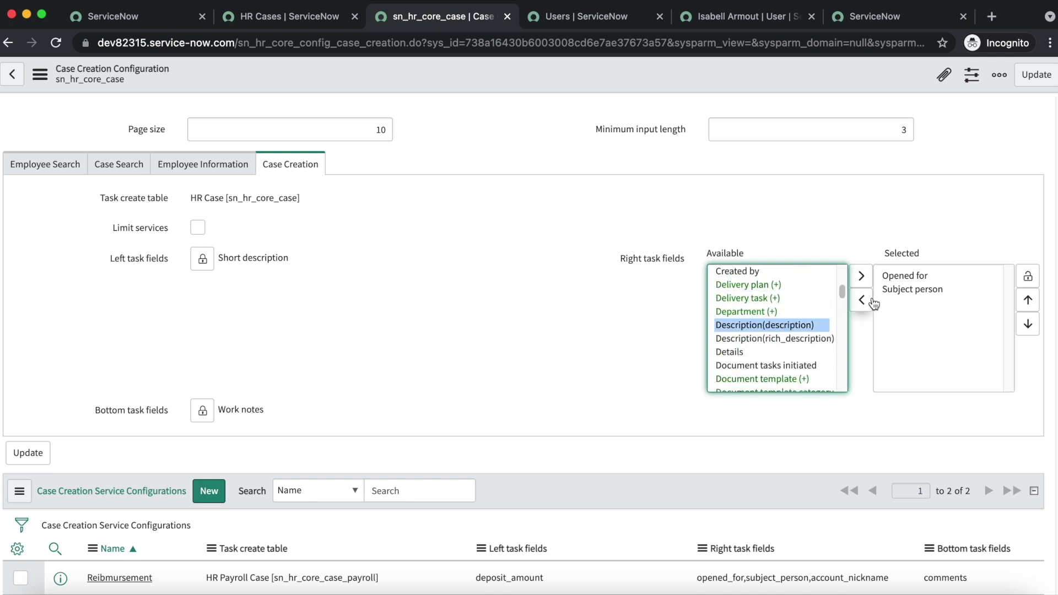
{"action": "left_click", "coordinate": [861, 281]}
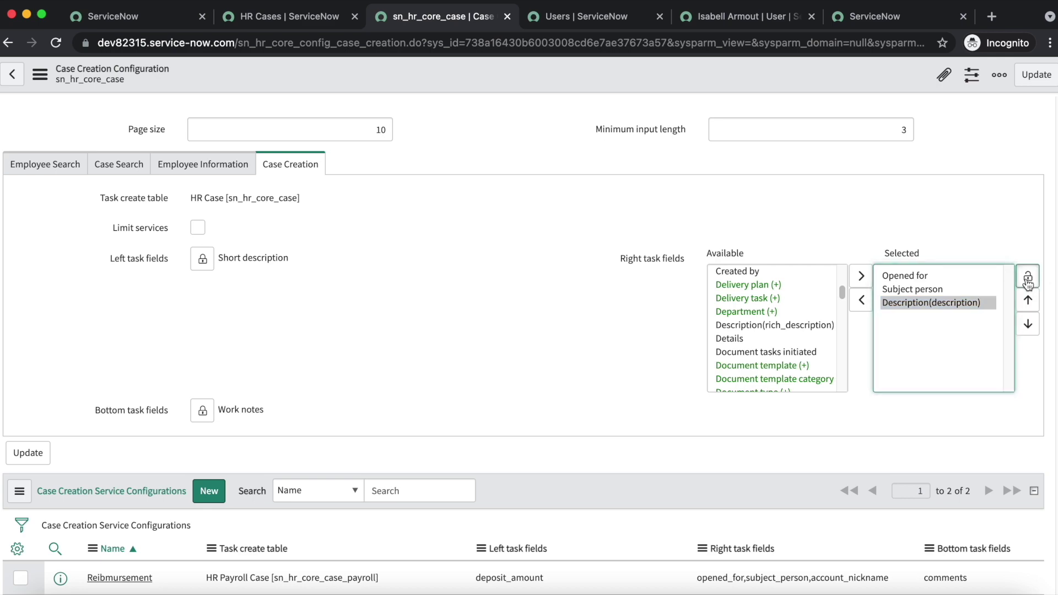
{"action": "left_click", "coordinate": [1027, 276]}
{"action": "right_click", "coordinate": [501, 72]}
{"action": "left_click", "coordinate": [526, 81]}
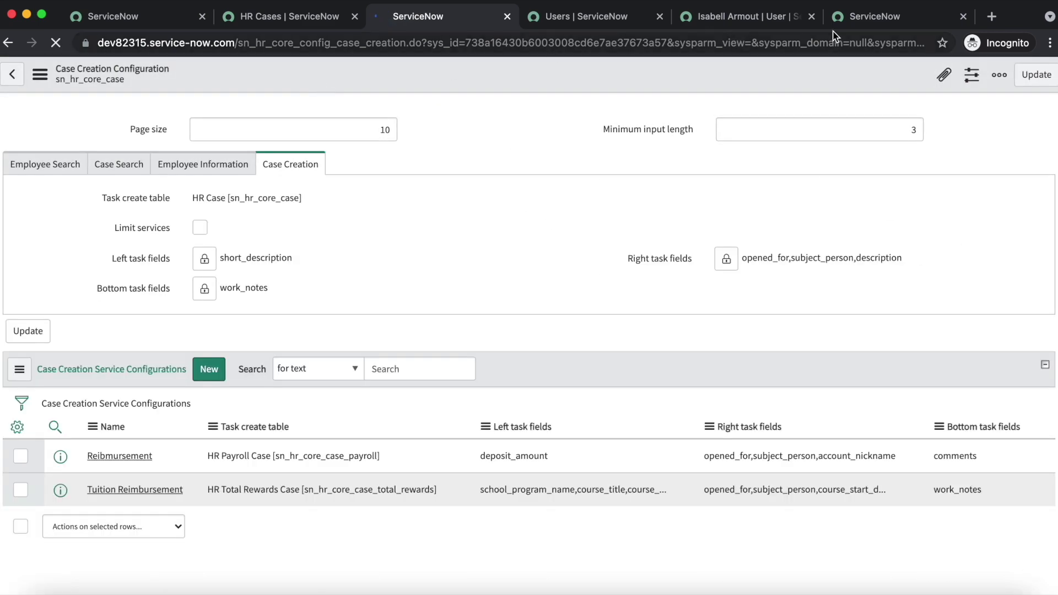
- Reload the Case Creation page, search for the employee by first name and select the match to review the Case Details fields
{"action": "left_click", "coordinate": [871, 21]}
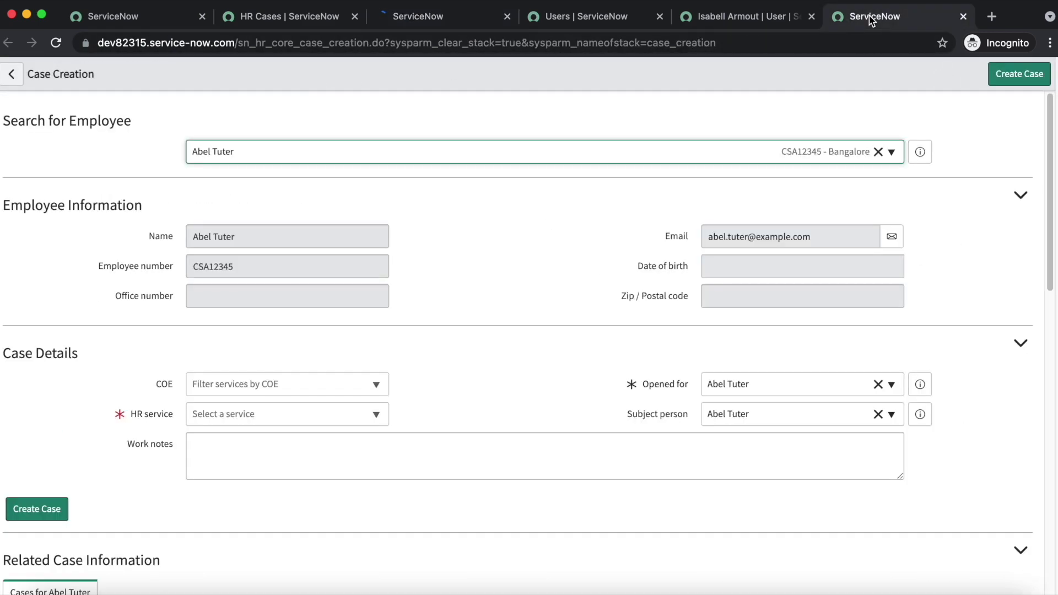
{"action": "left_click", "coordinate": [55, 44]}
{"action": "left_click", "coordinate": [574, 248]}
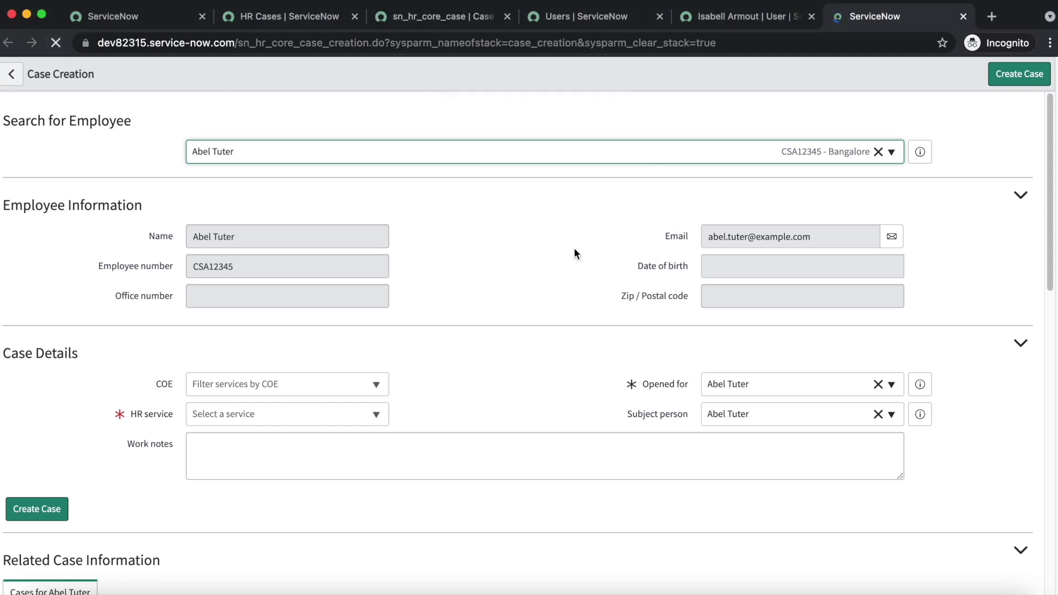
{"action": "left_click", "coordinate": [284, 154]}
{"action": "type", "text": "abel"}
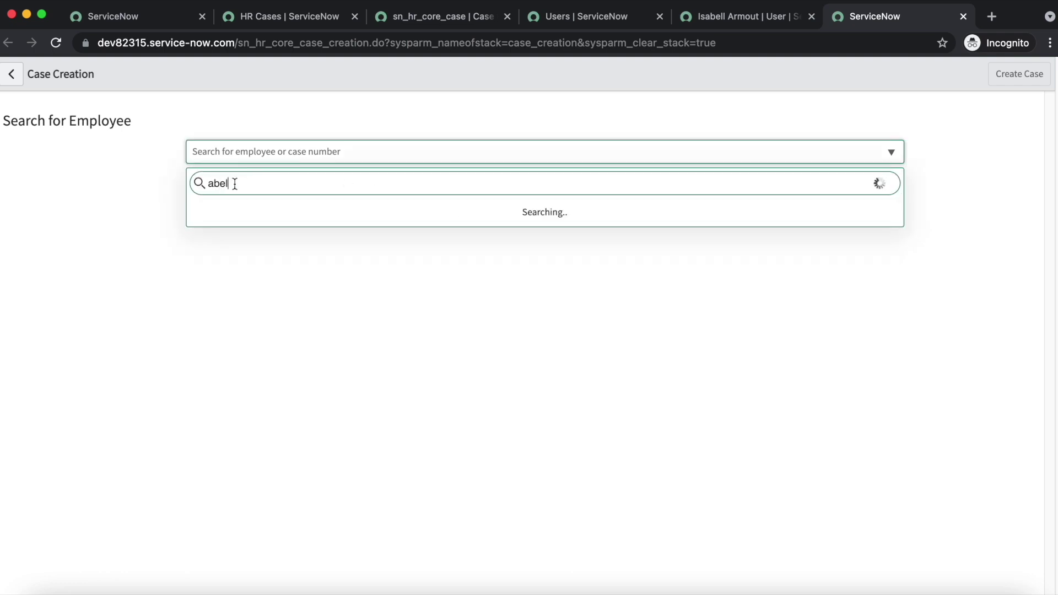
{"action": "left_click", "coordinate": [253, 215]}
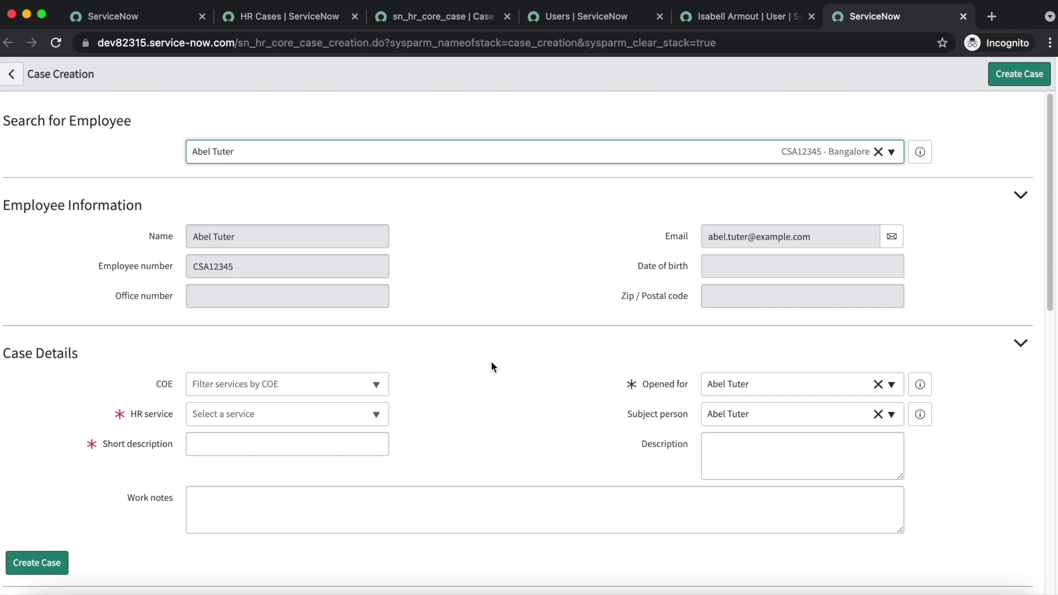
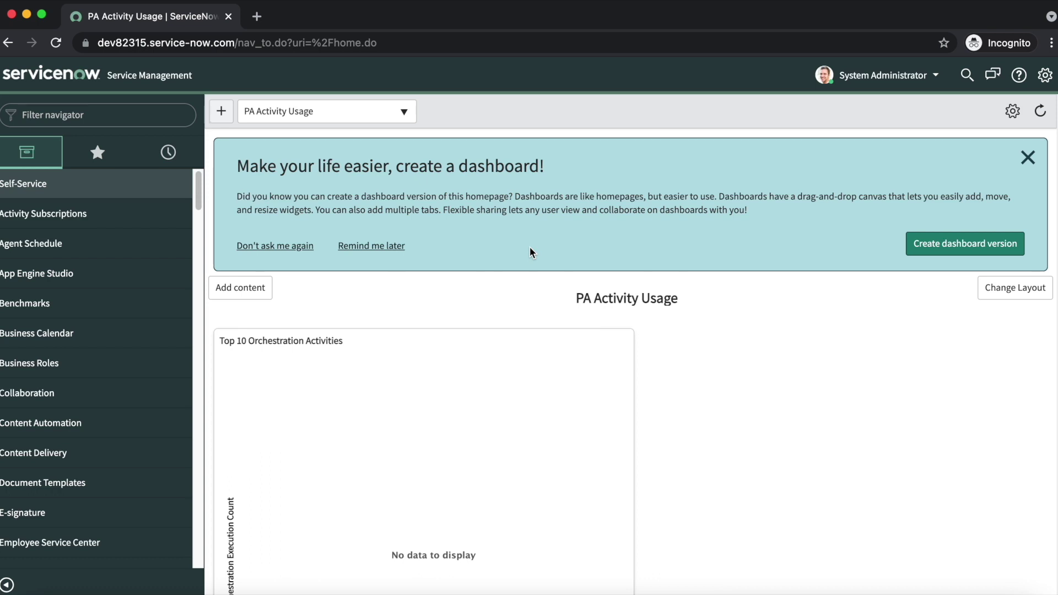
- Find Case Creation Configuration by filtering the navigator for "case crea" and open it in a new browser tab
{"action": "left_click", "coordinate": [101, 115]}
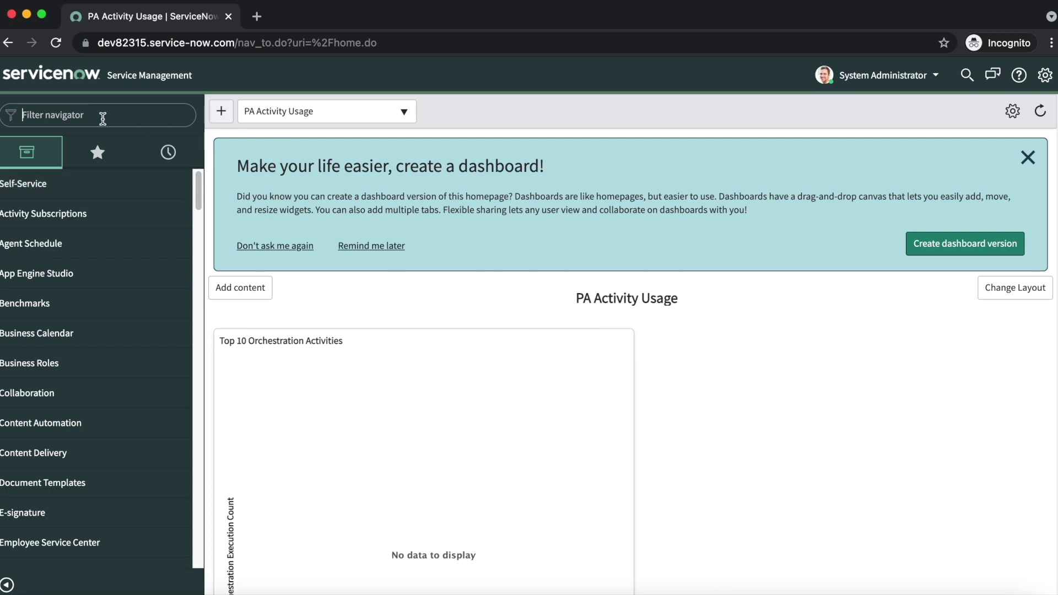
{"action": "type", "text": "case crea"}
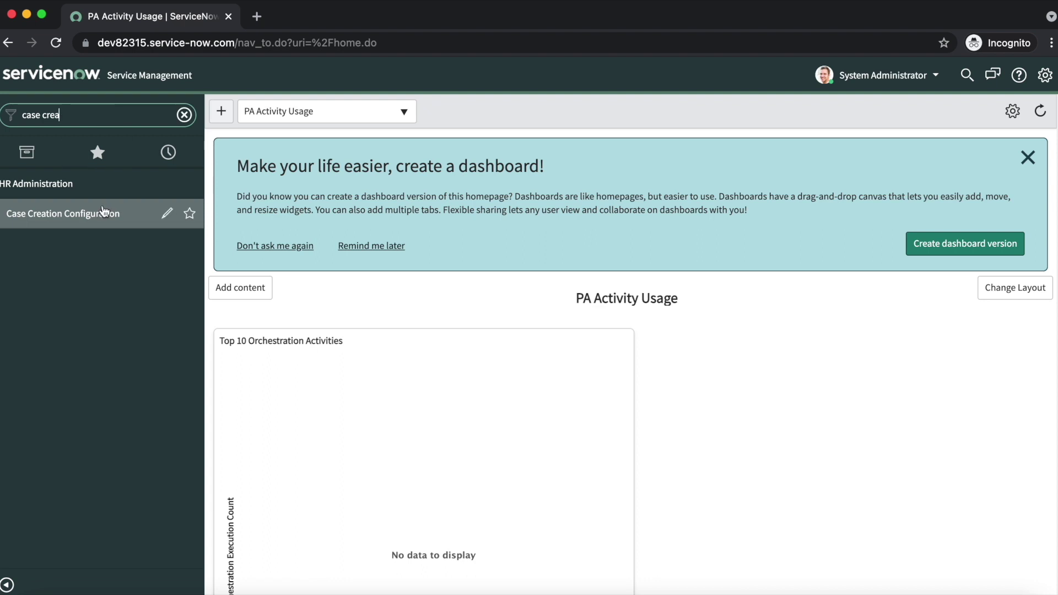
{"action": "left_click", "coordinate": [102, 214], "text": "super"}
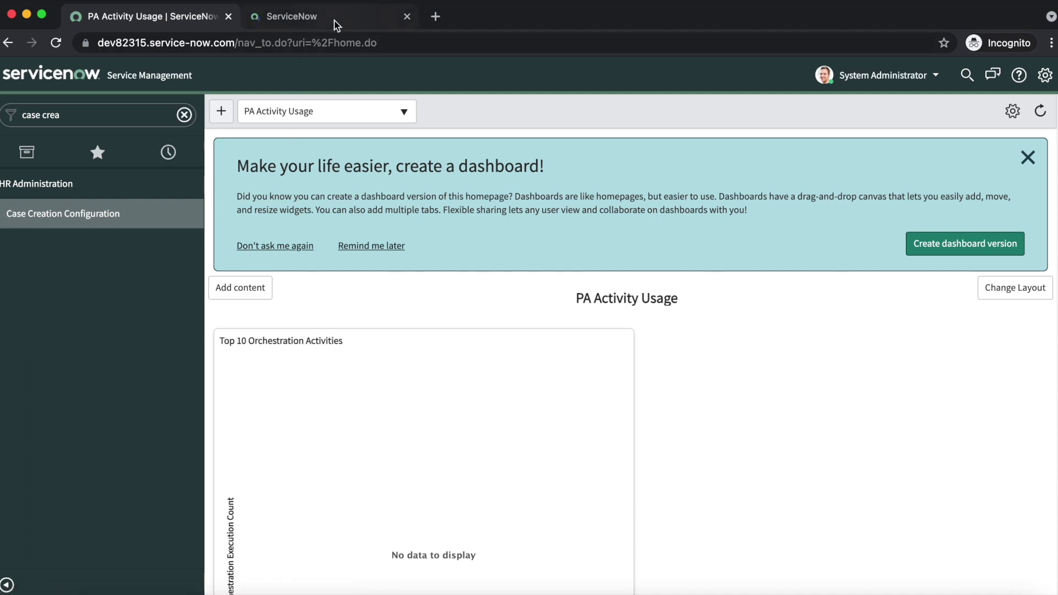
{"action": "left_click", "coordinate": [334, 25]}
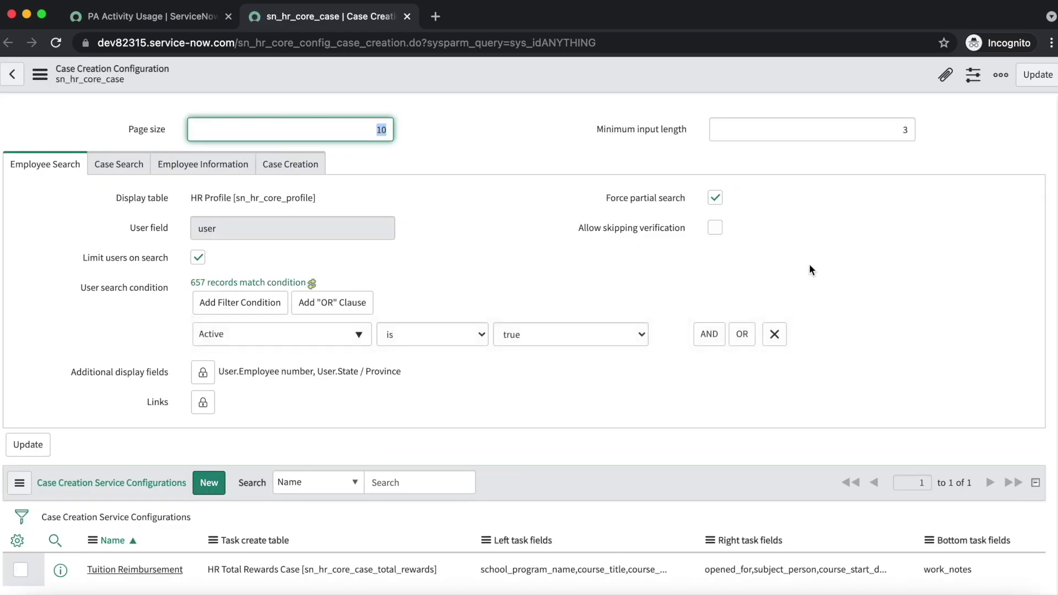
{"action": "left_click", "coordinate": [1002, 281]}
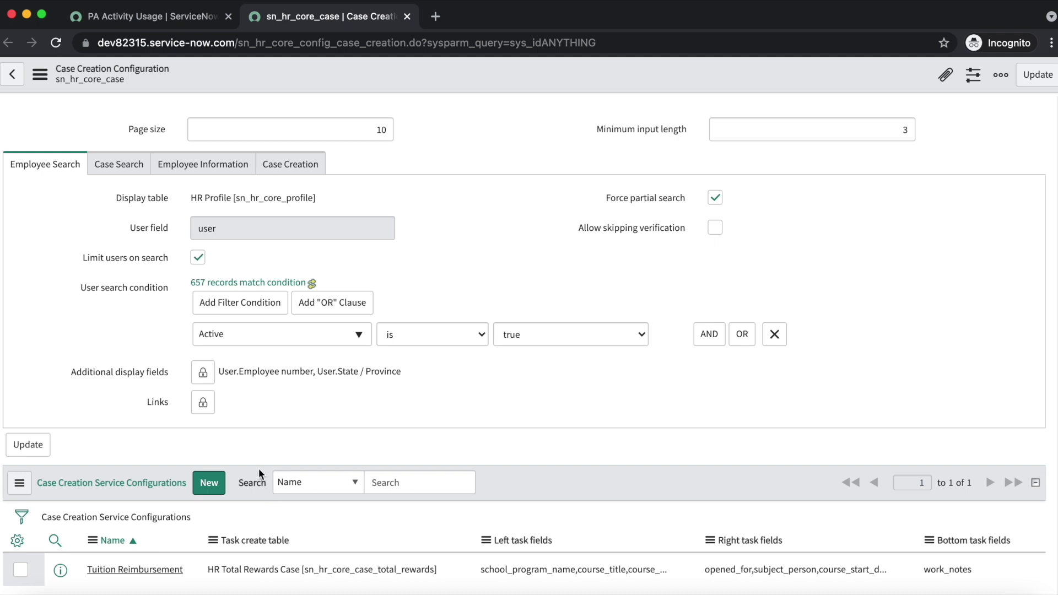
- Start a new Case Creation Service Configuration named Medical Reimbursement with HR Total Rewards Case as the task create table
{"action": "left_click", "coordinate": [209, 485]}
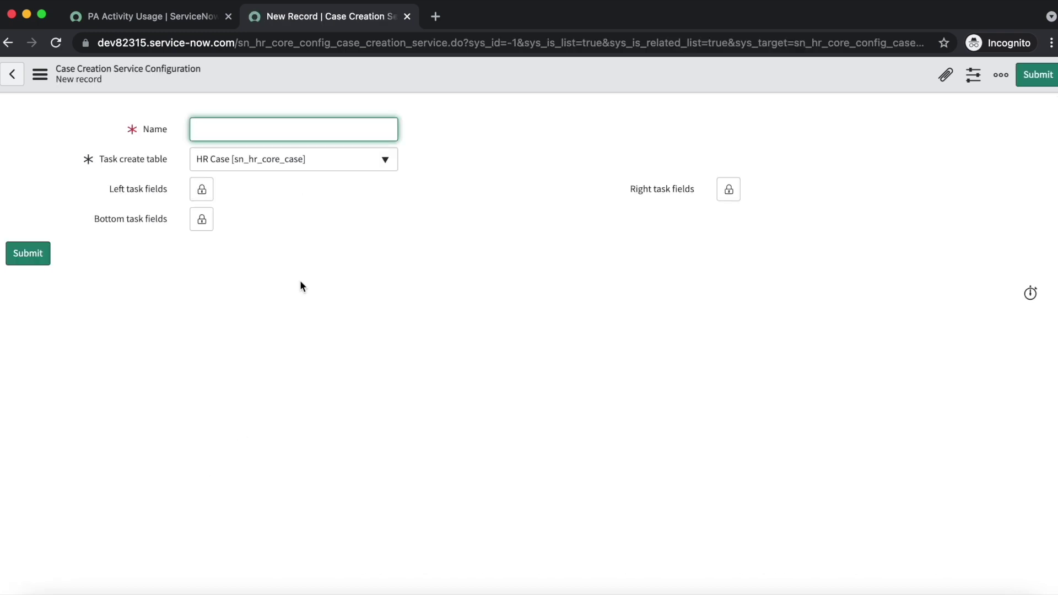
{"action": "type", "text": "Medical Reimbursement"}
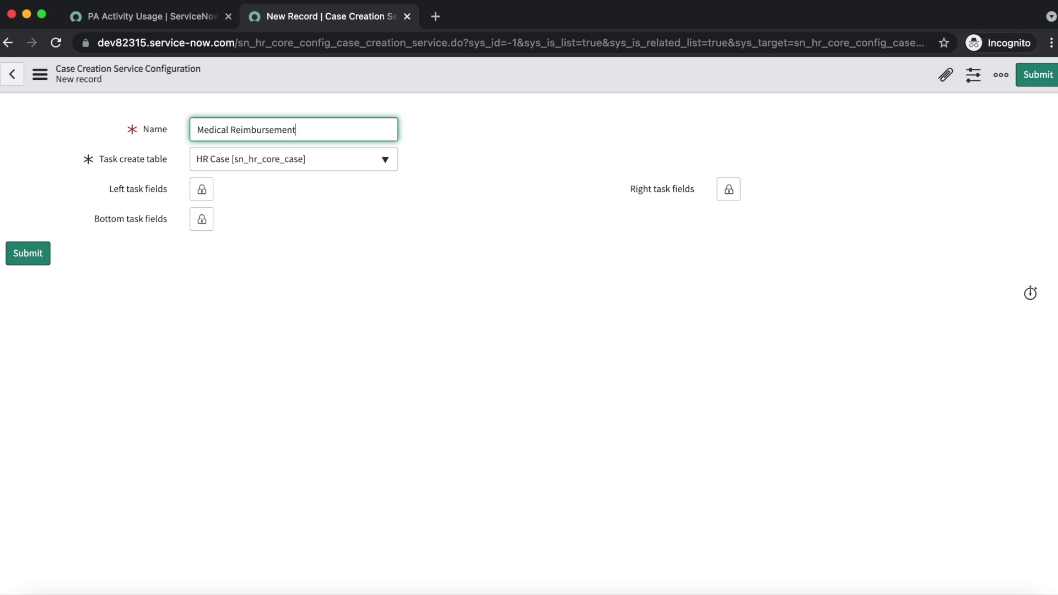
{"action": "left_click", "coordinate": [477, 204]}
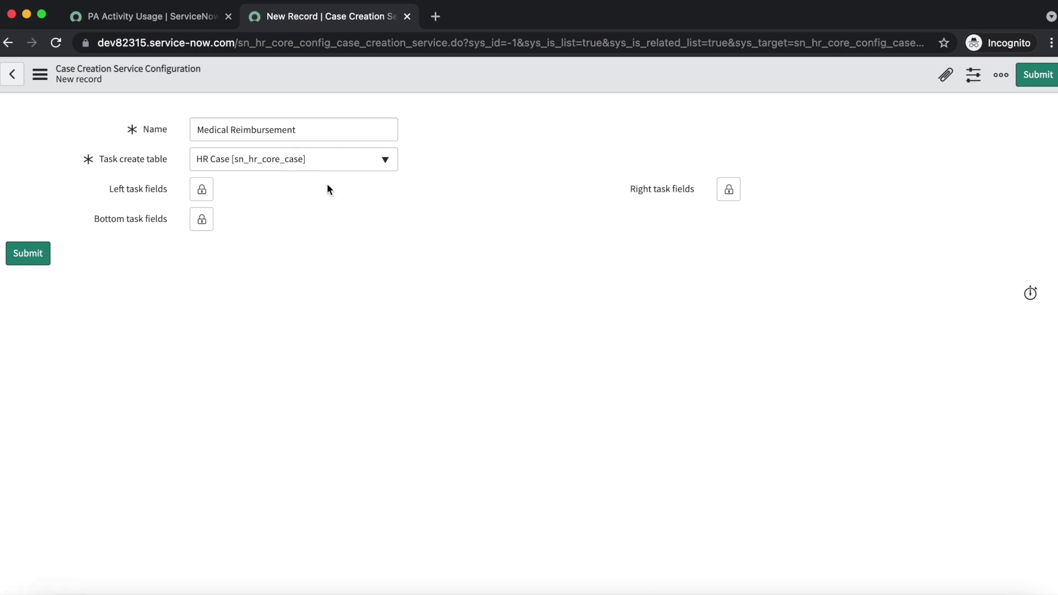
{"action": "left_click", "coordinate": [314, 165]}
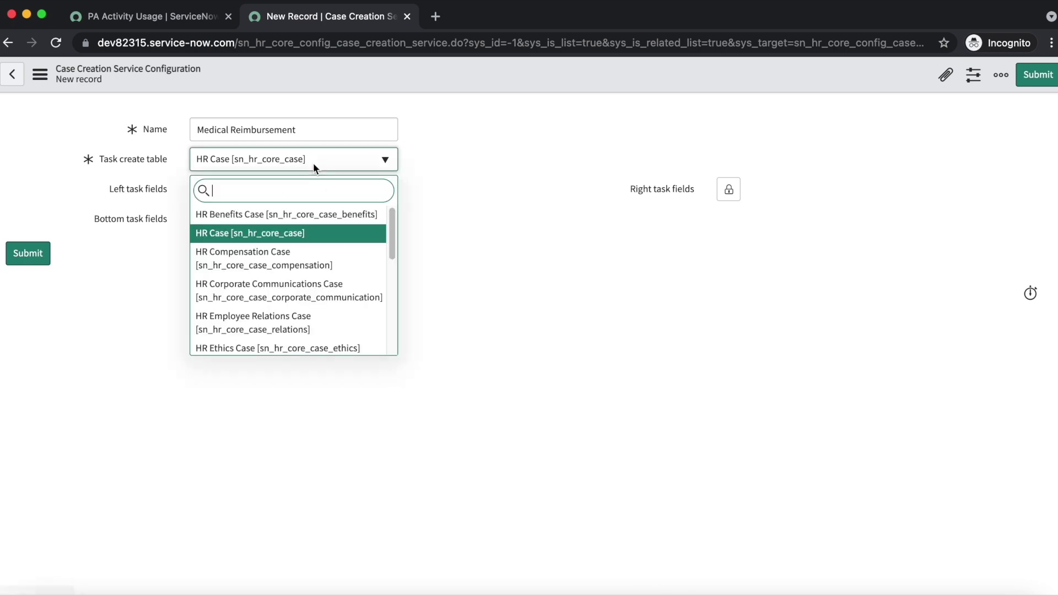
{"action": "type", "text": "hr t"}
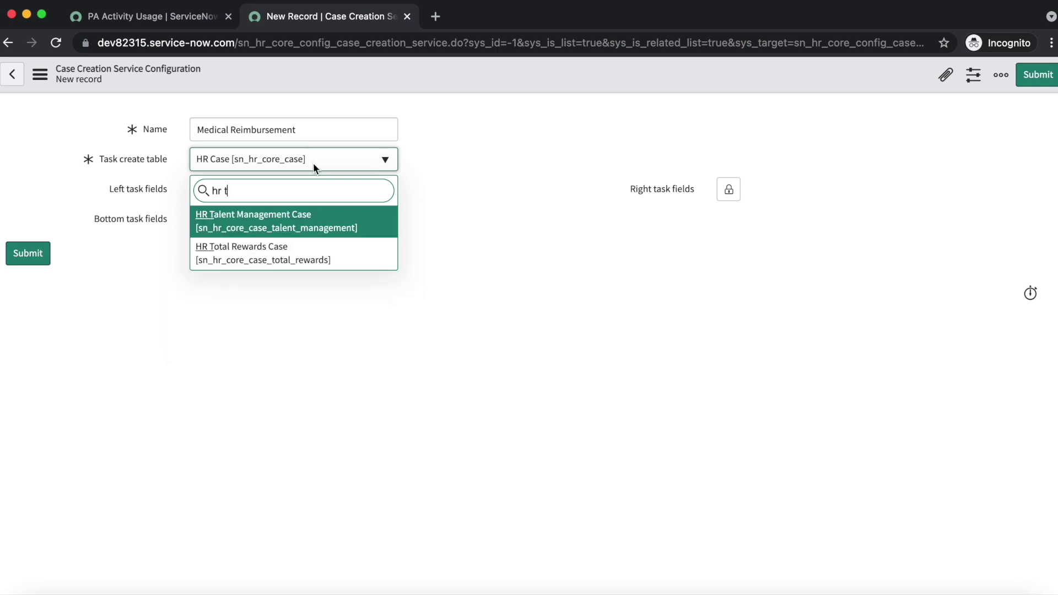
{"action": "left_click", "coordinate": [307, 260]}
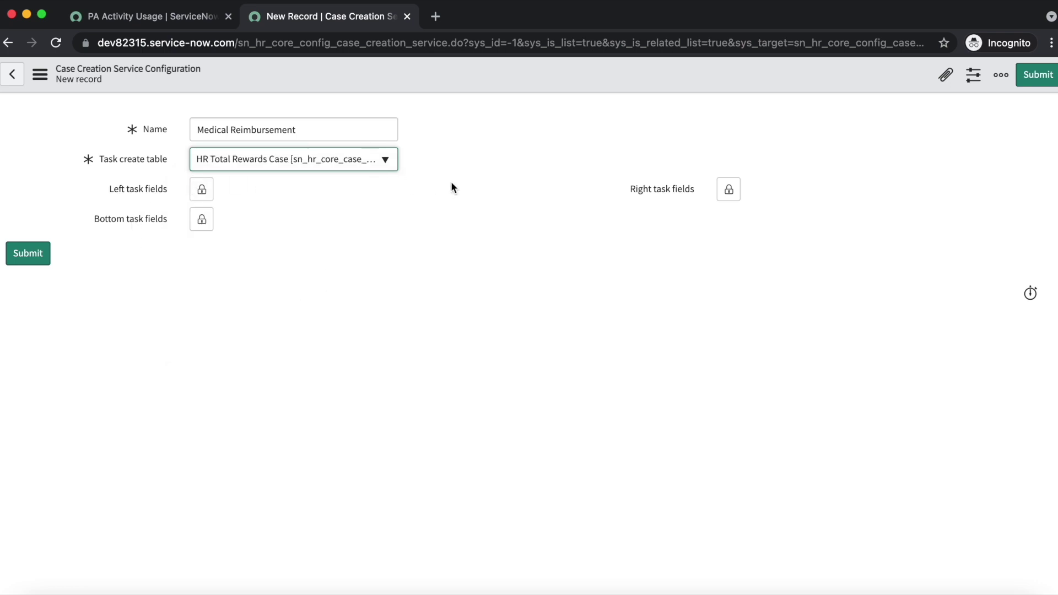
- Add Medical Enrollment to the left task fields of the Medical Reimbursement service configuration
{"action": "left_click", "coordinate": [203, 190]}
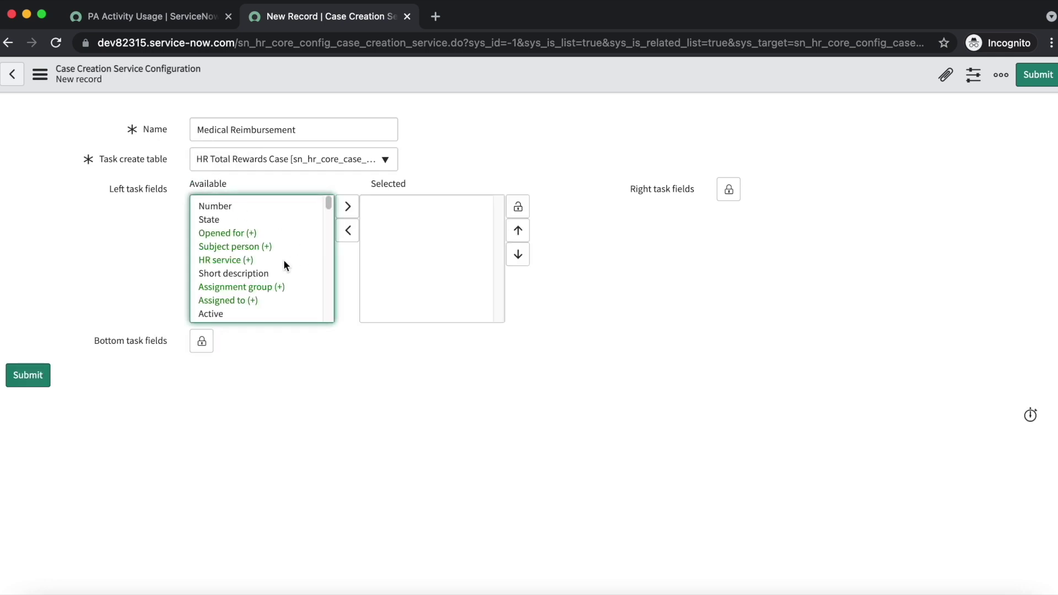
{"action": "left_click", "coordinate": [251, 273]}
{"action": "type", "text": "med"}
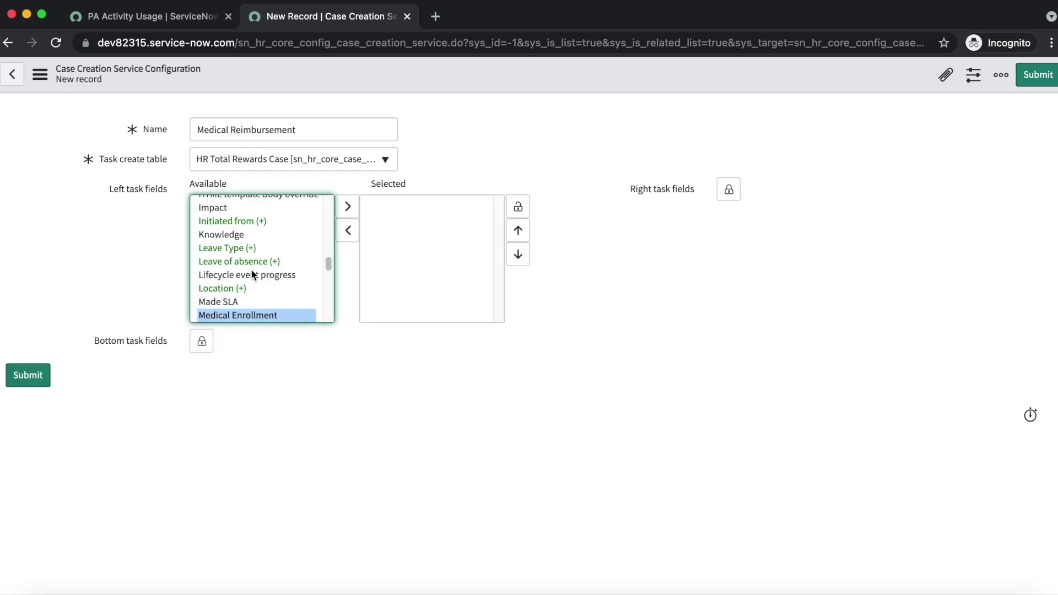
{"action": "left_click", "coordinate": [347, 206]}
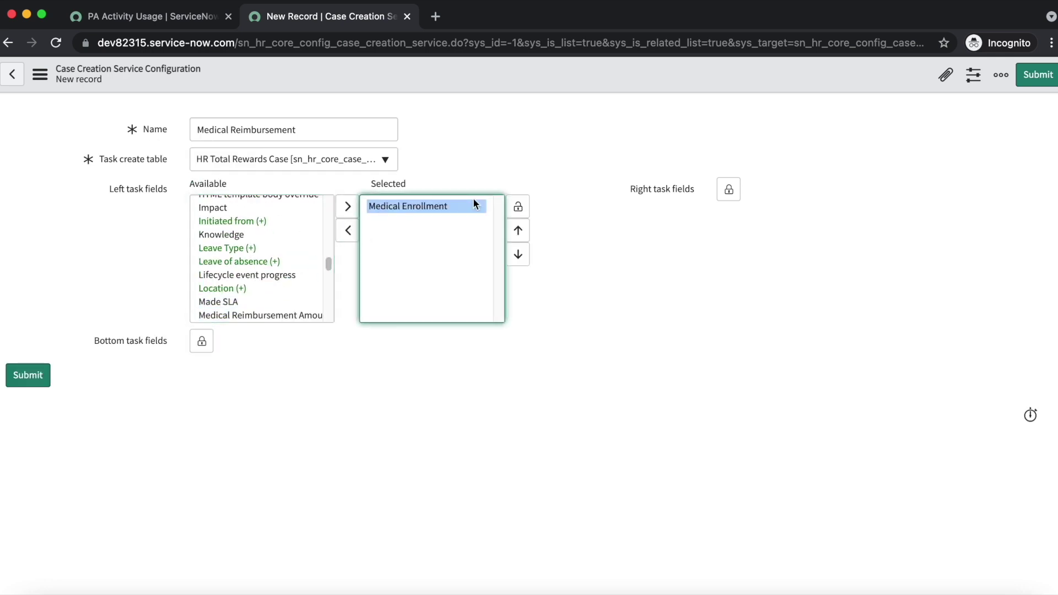
{"action": "left_click", "coordinate": [518, 207]}
- Add Medical Reimbursement Amount to the right task fields of the new service configuration
{"action": "left_click", "coordinate": [729, 190]}
{"action": "left_click", "coordinate": [759, 274]}
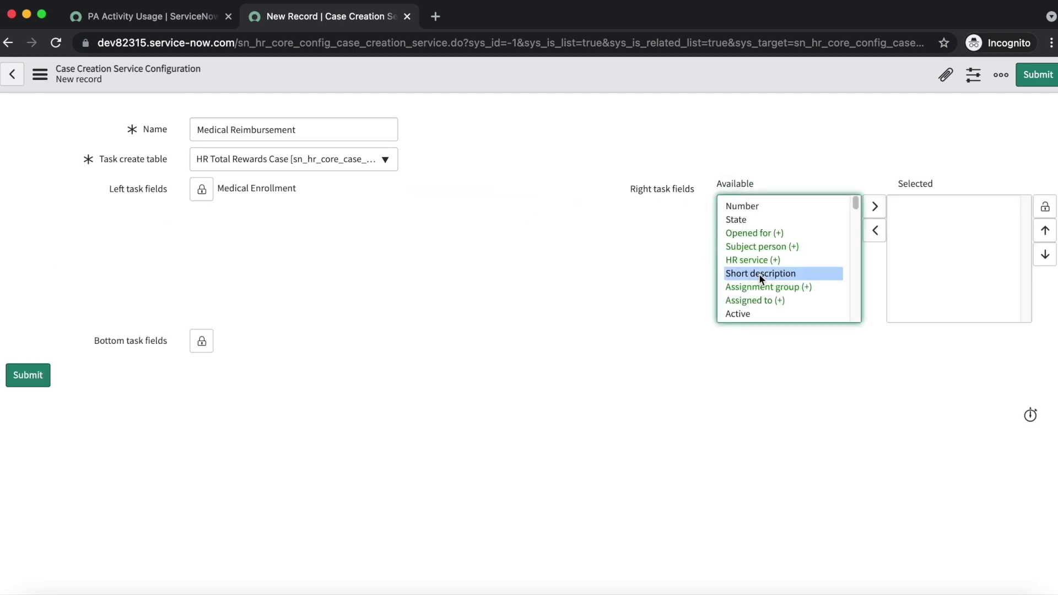
{"action": "type", "text": "med"}
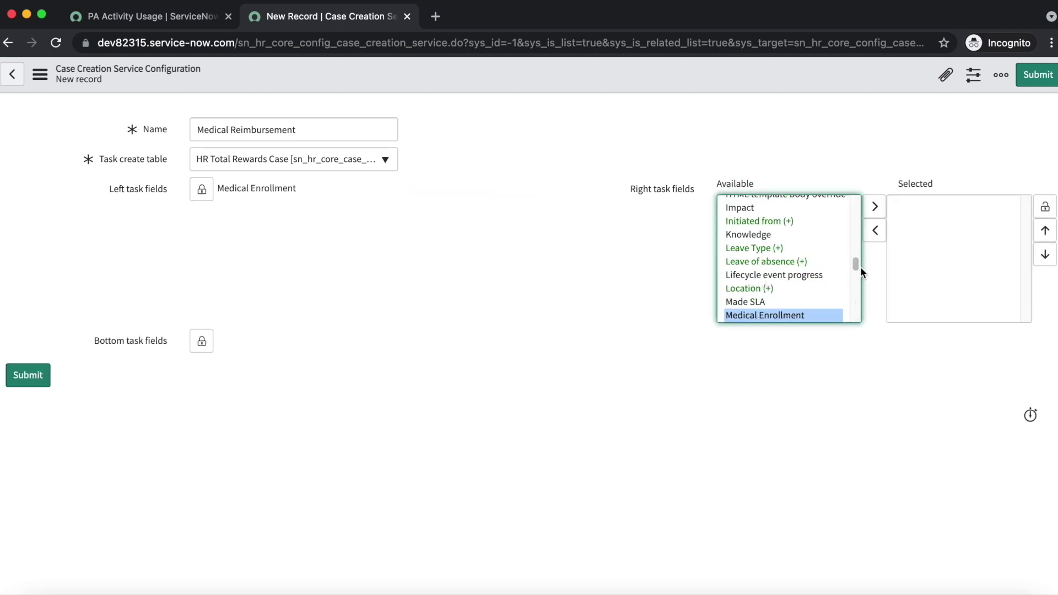
{"action": "scroll", "coordinate": [855, 263], "scroll_direction": "down", "scroll_amount": 2}
{"action": "left_click", "coordinate": [829, 281]}
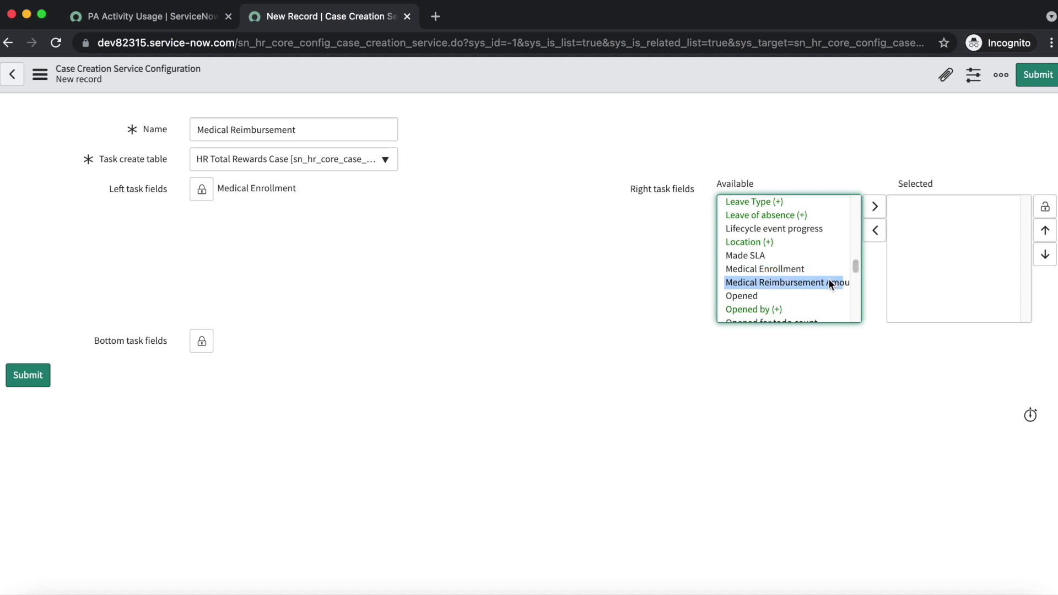
{"action": "left_click", "coordinate": [875, 207]}
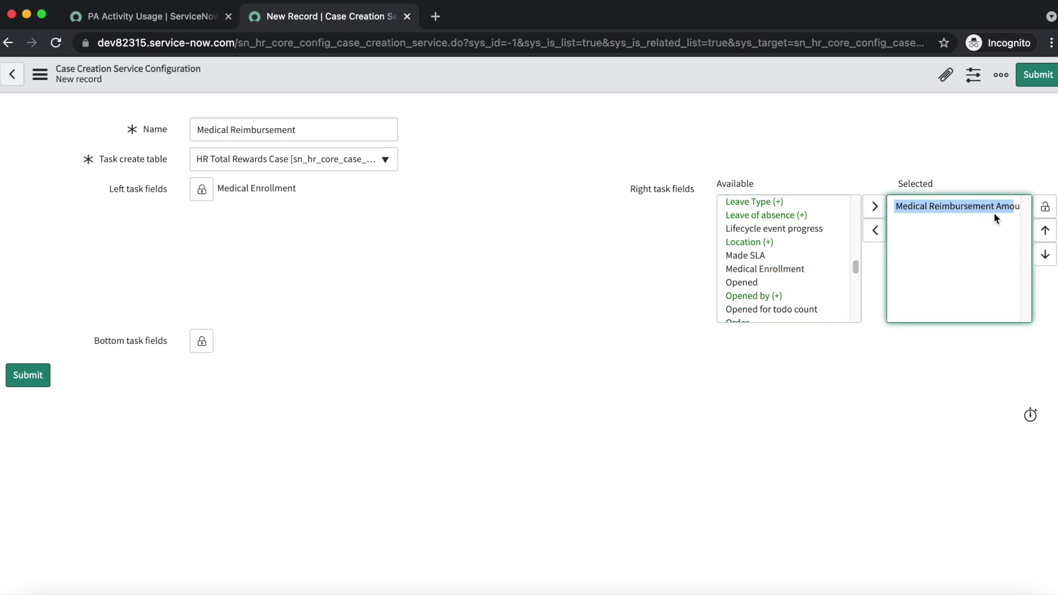
{"action": "left_click", "coordinate": [1044, 208]}
- Add Description(description) to the bottom task fields of the Medical Reimbursement service configuration and save the new record
{"action": "left_click", "coordinate": [202, 219]}
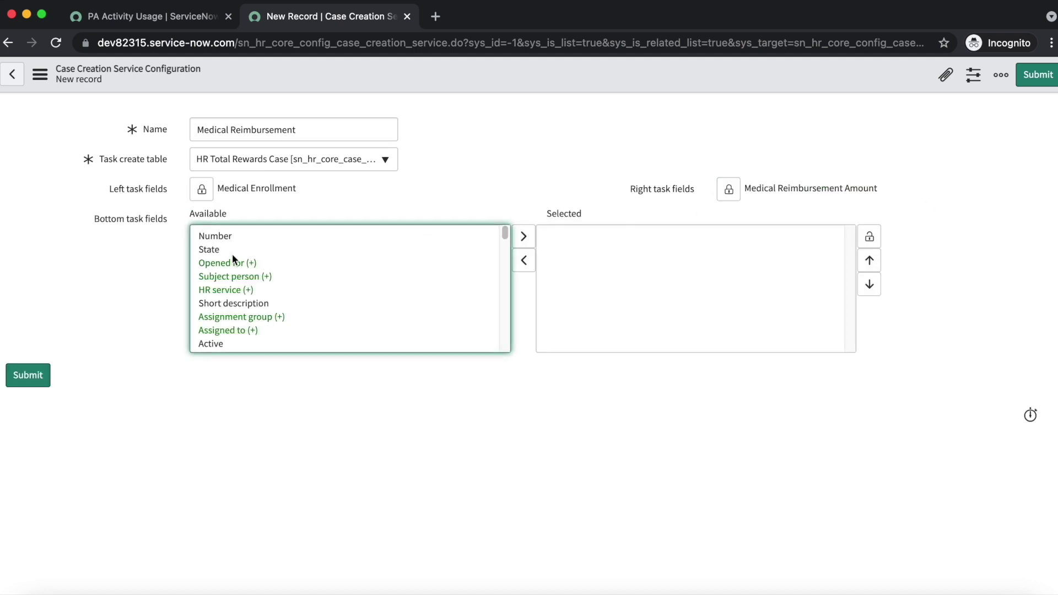
{"action": "left_click", "coordinate": [238, 302]}
{"action": "type", "text": "desc"}
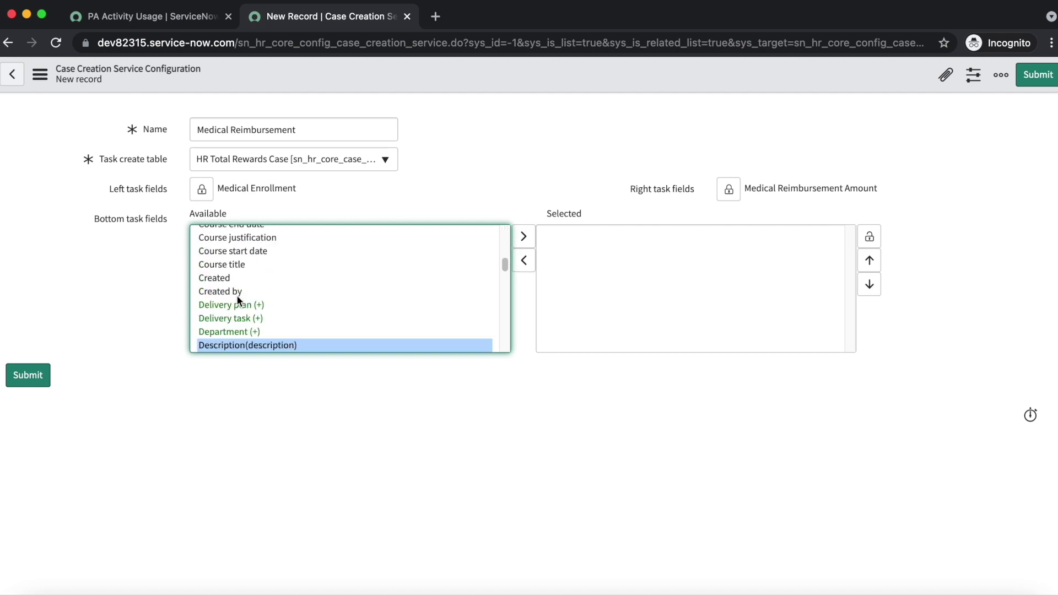
{"action": "left_click", "coordinate": [523, 237]}
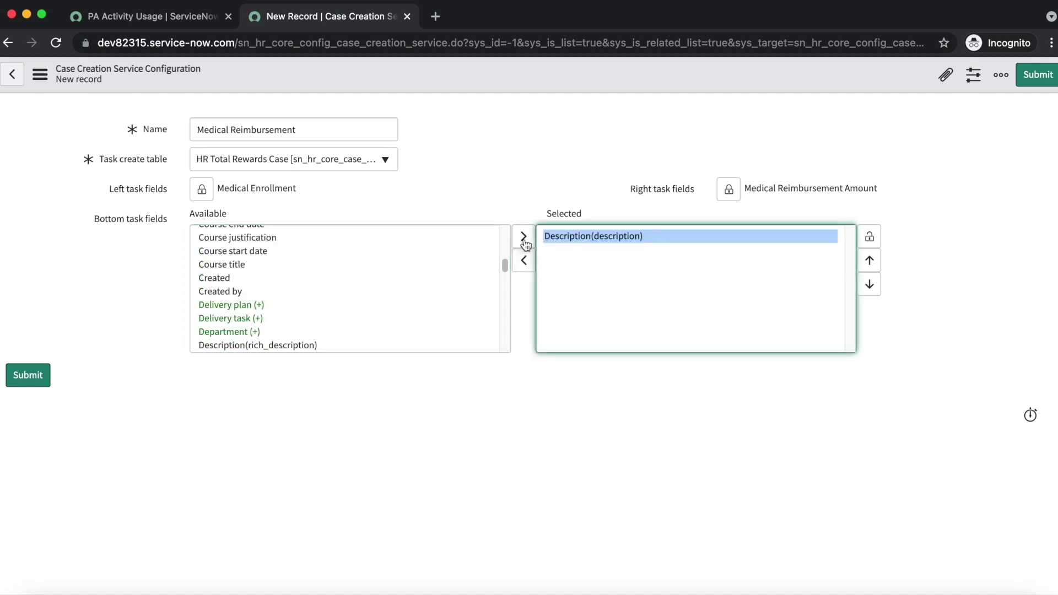
{"action": "left_click", "coordinate": [869, 236]}
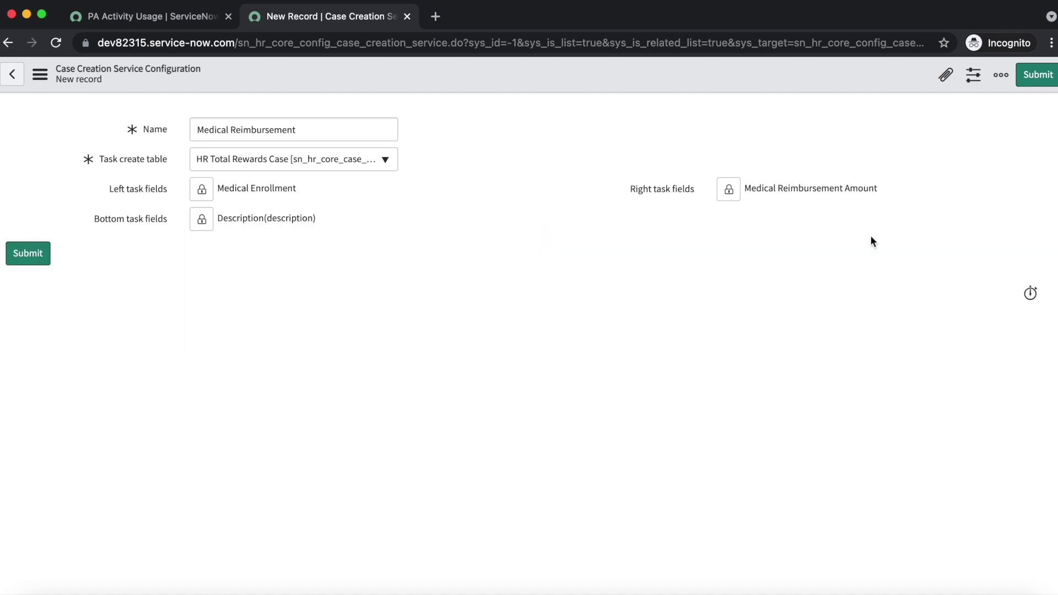
{"action": "right_click", "coordinate": [421, 79]}
{"action": "left_click", "coordinate": [455, 84]}
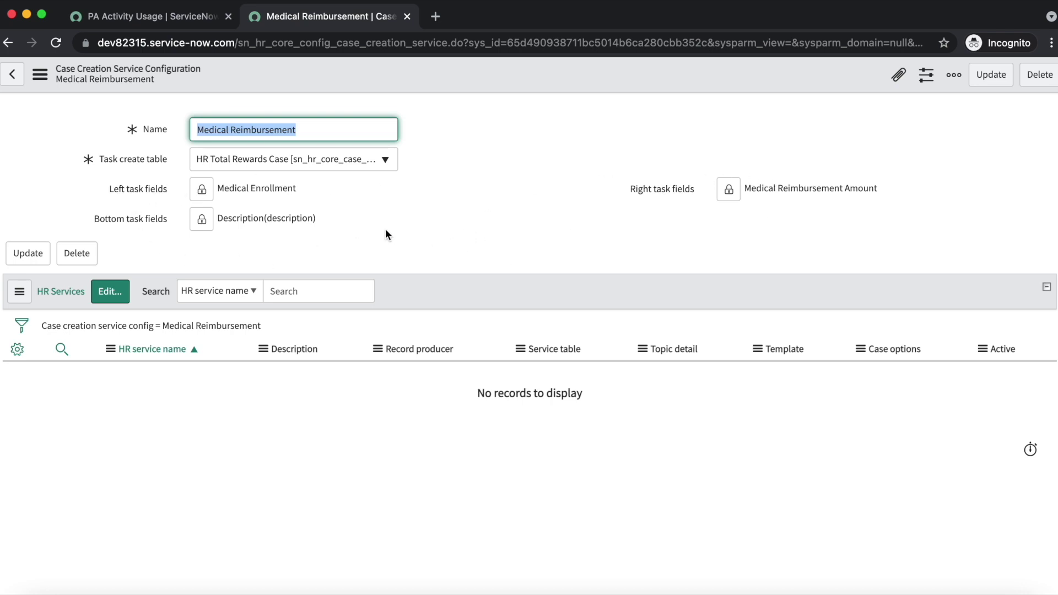
- Find Medical Benefits Inquiry with "medi", add it to the HR services of the Medical Reimbursement configuration, and save the record
{"action": "left_click", "coordinate": [115, 294]}
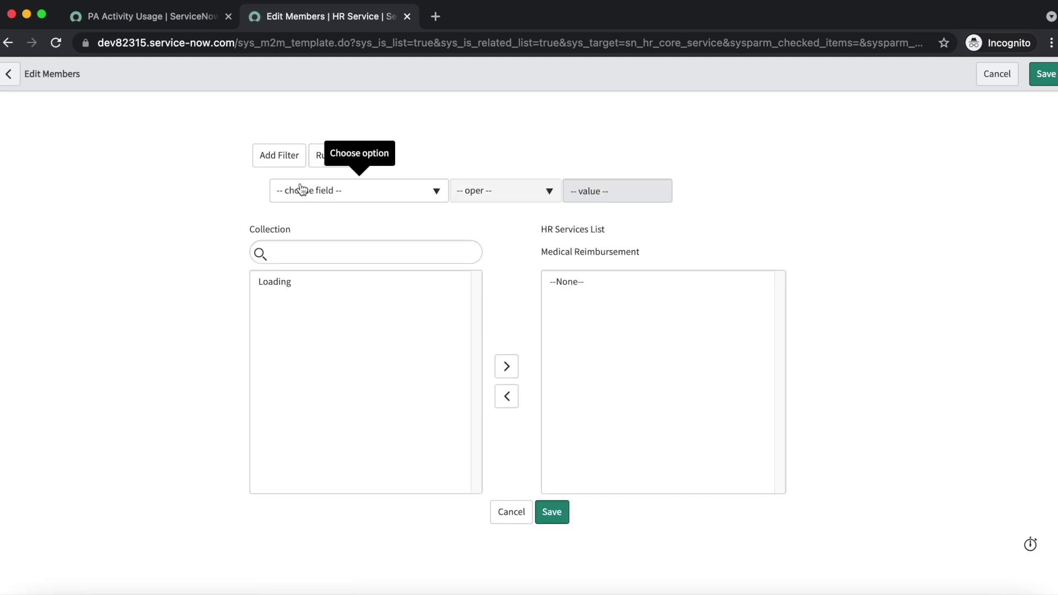
{"action": "left_click", "coordinate": [280, 256]}
{"action": "type", "text": "medi"}
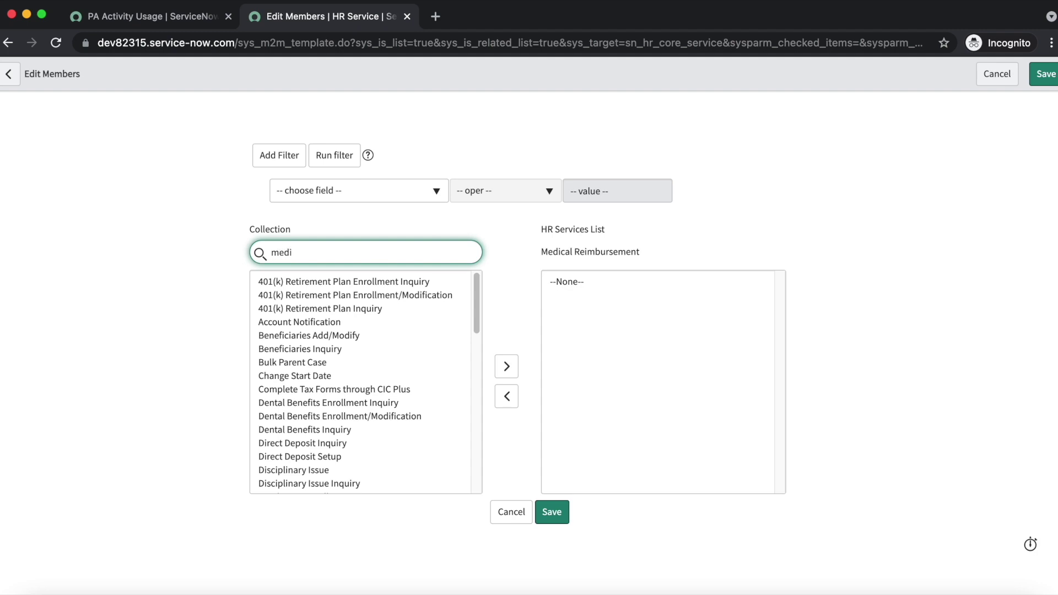
{"action": "left_click", "coordinate": [333, 309]}
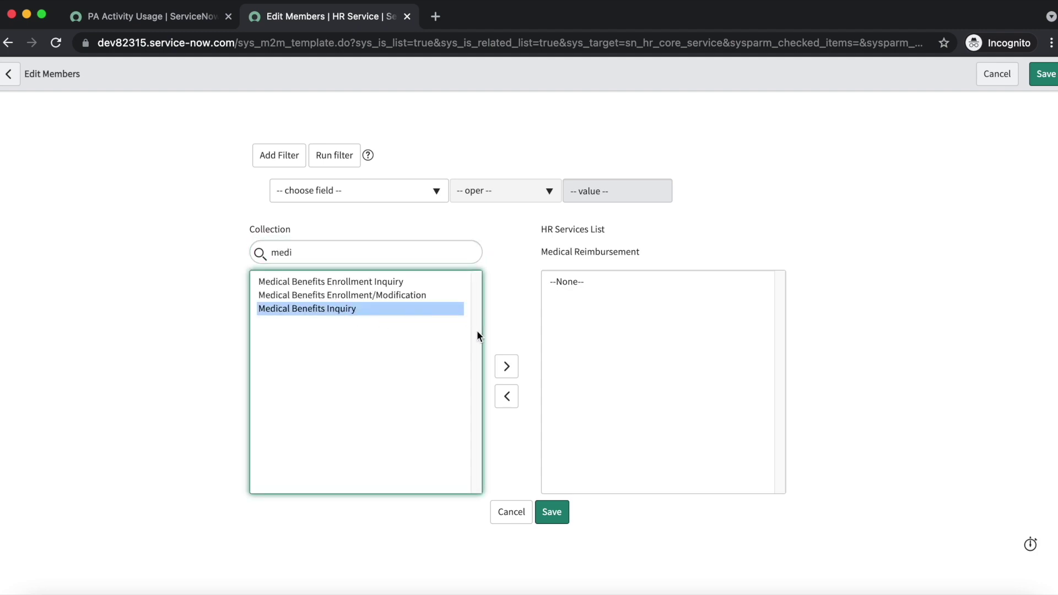
{"action": "left_click", "coordinate": [503, 367]}
{"action": "left_click", "coordinate": [551, 511]}
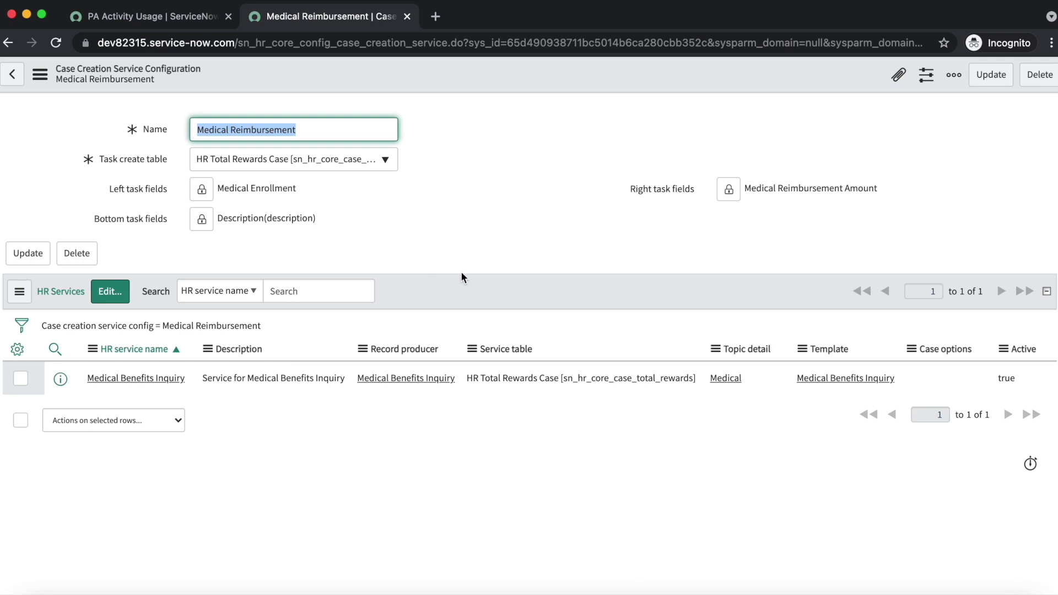
{"action": "right_click", "coordinate": [471, 77]}
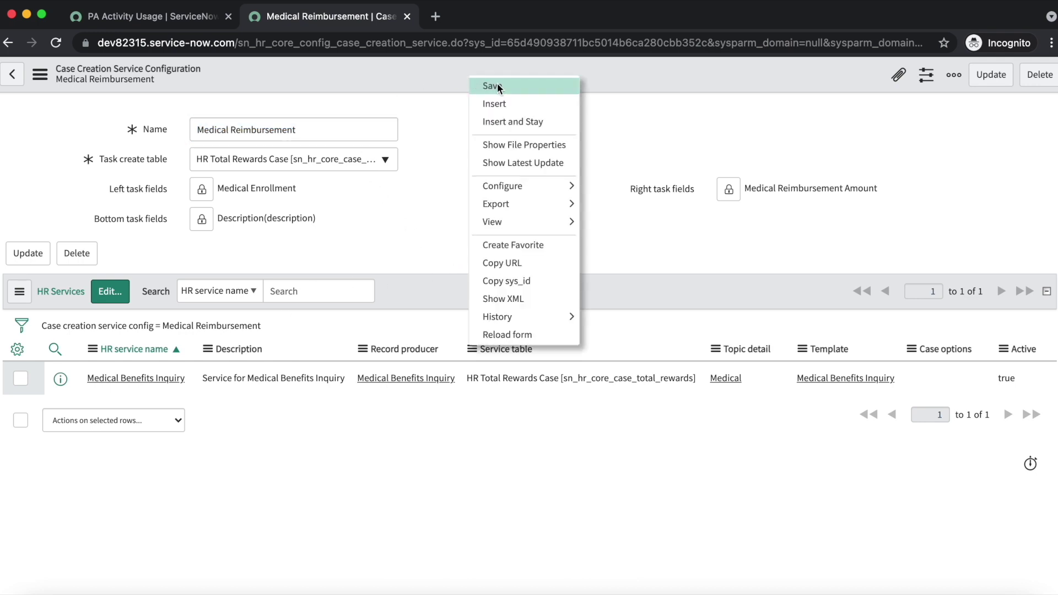
{"action": "left_click", "coordinate": [497, 84]}
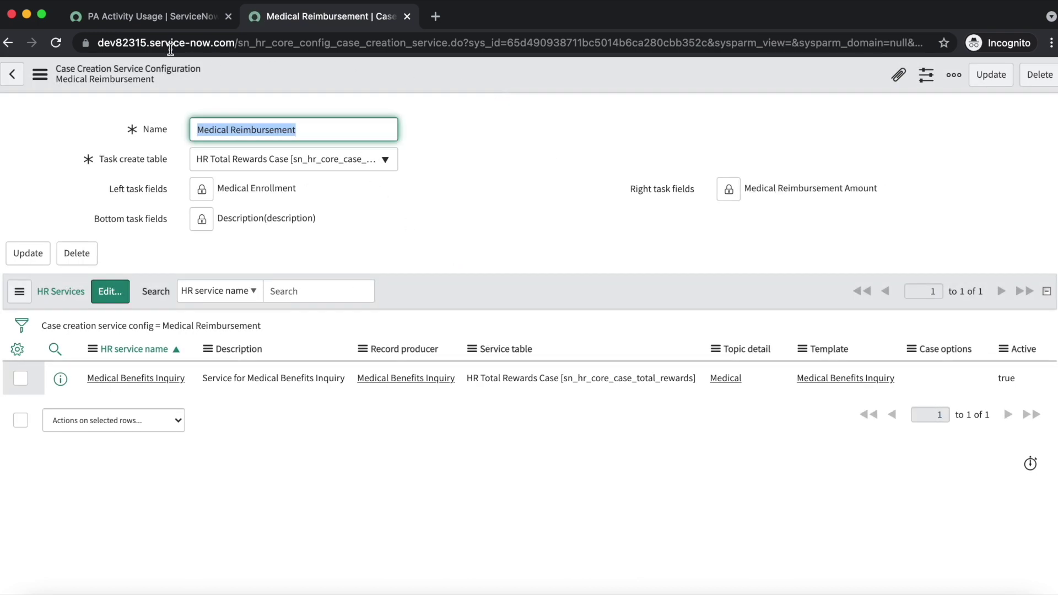
- Find Create New Case by filtering the navigator for "create new cas" and open it in a new browser tab
{"action": "left_click", "coordinate": [172, 26]}
{"action": "left_click", "coordinate": [81, 114]}
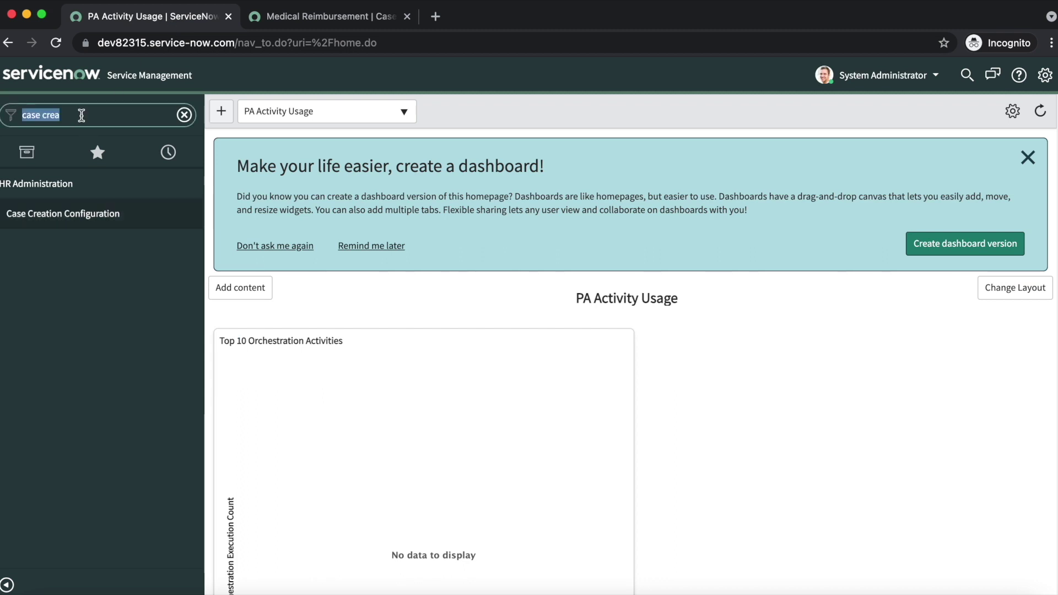
{"action": "key", "text": "BackSpace"}
{"action": "type", "text": "crea"}
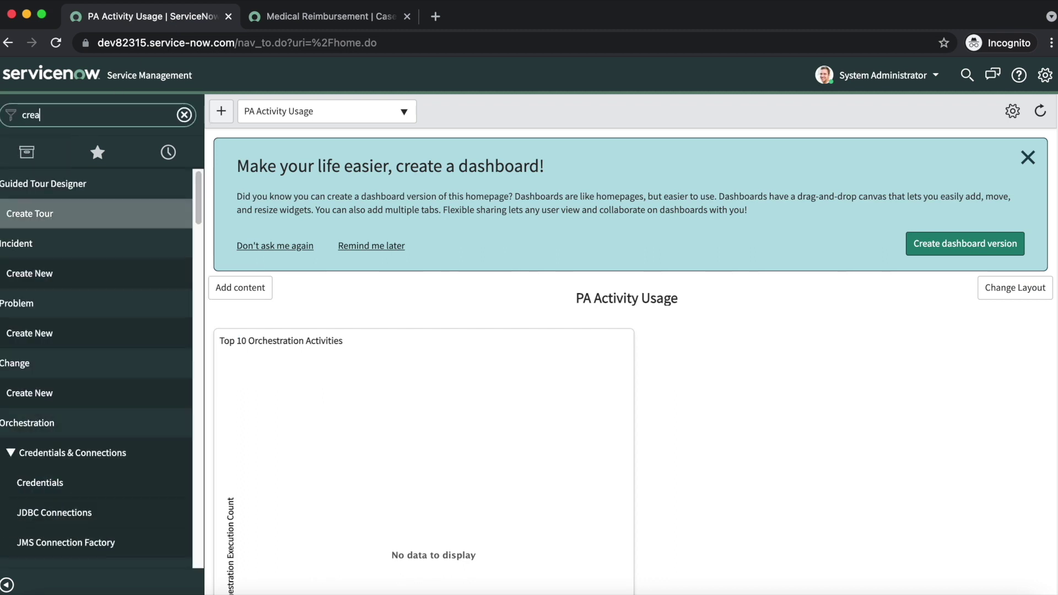
{"action": "type", "text": "te ne"}
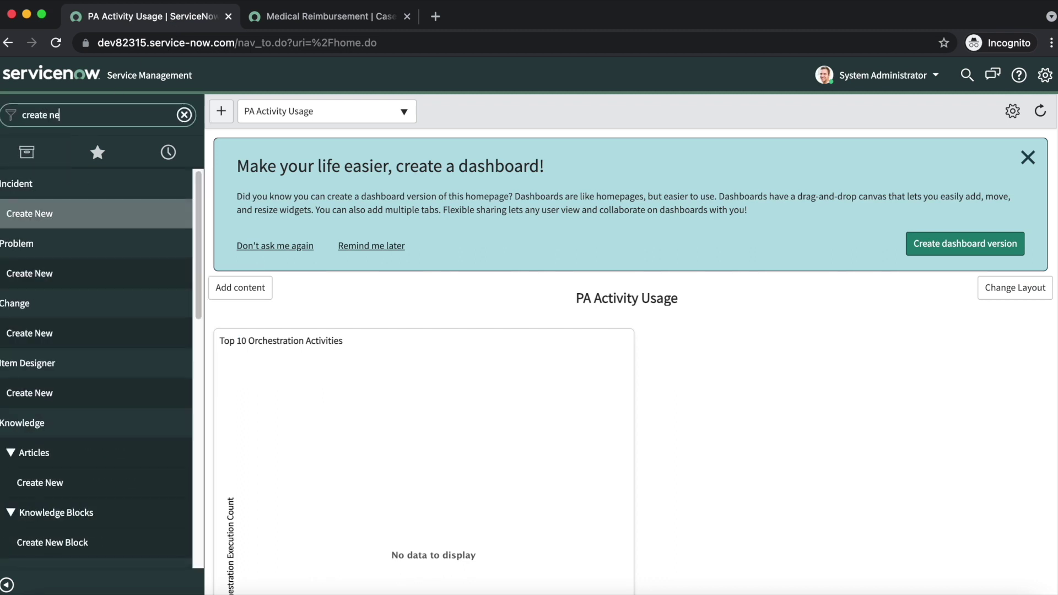
{"action": "type", "text": "w cas"}
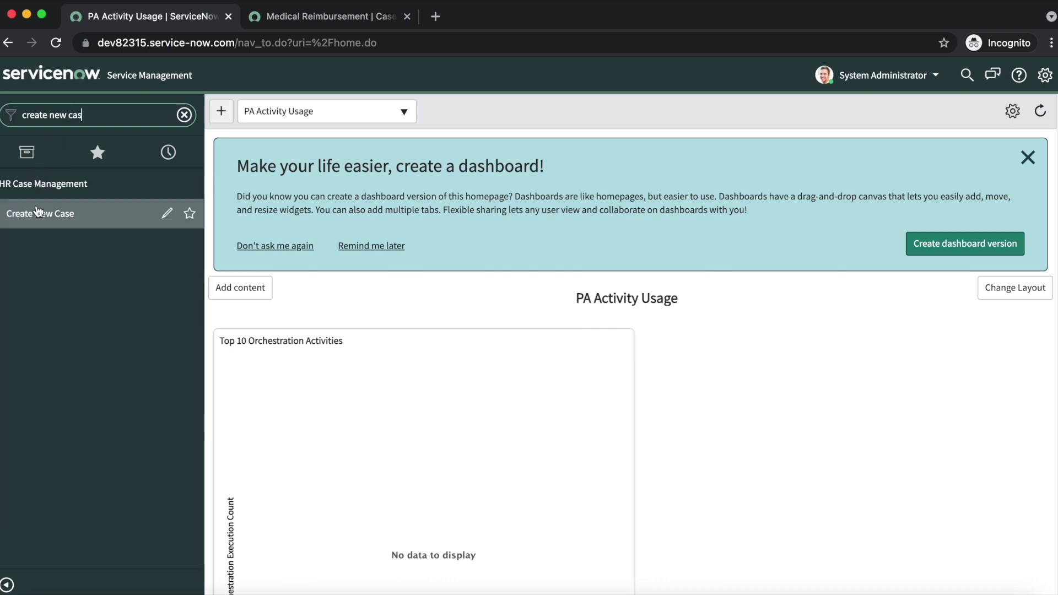
{"action": "left_click", "coordinate": [69, 218]}
{"action": "left_click", "coordinate": [473, 23]}
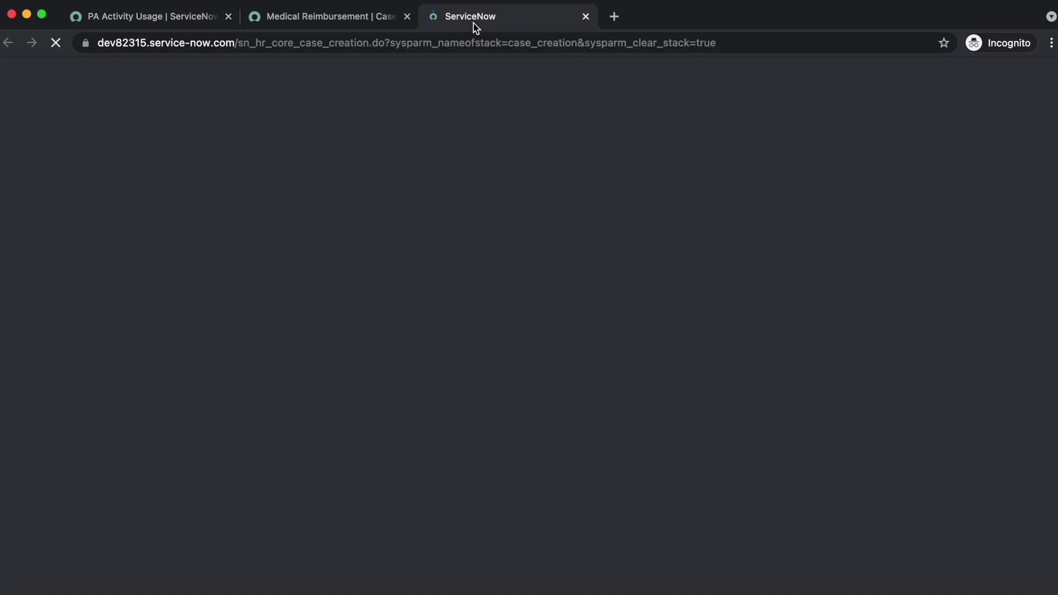
- Search for the employee by first name on the Case Creation page and select the matching employee
{"action": "left_click", "coordinate": [292, 150]}
{"action": "type", "text": "abel"}
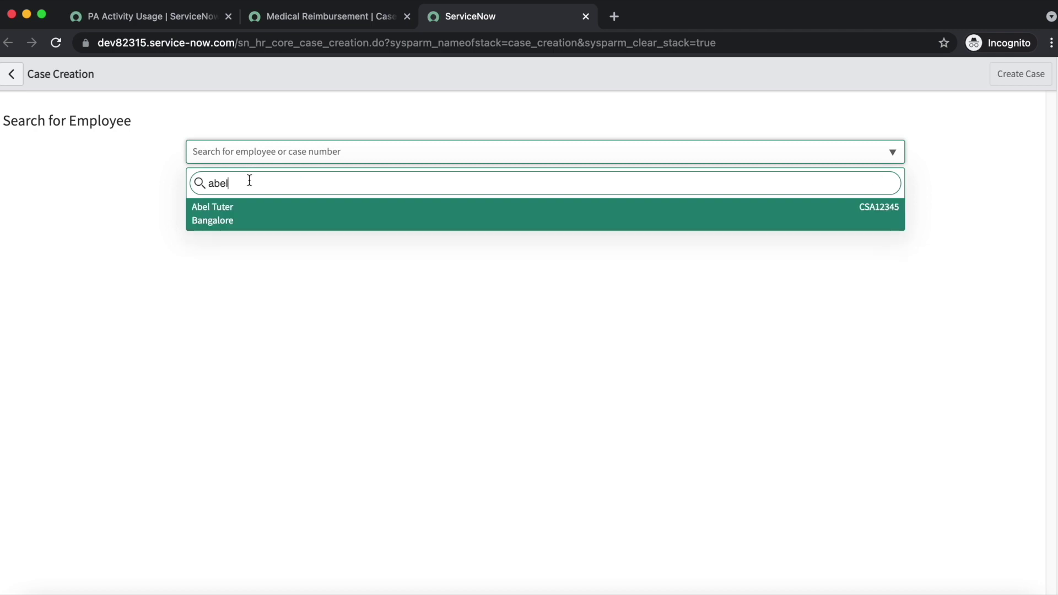
{"action": "left_click", "coordinate": [258, 219]}
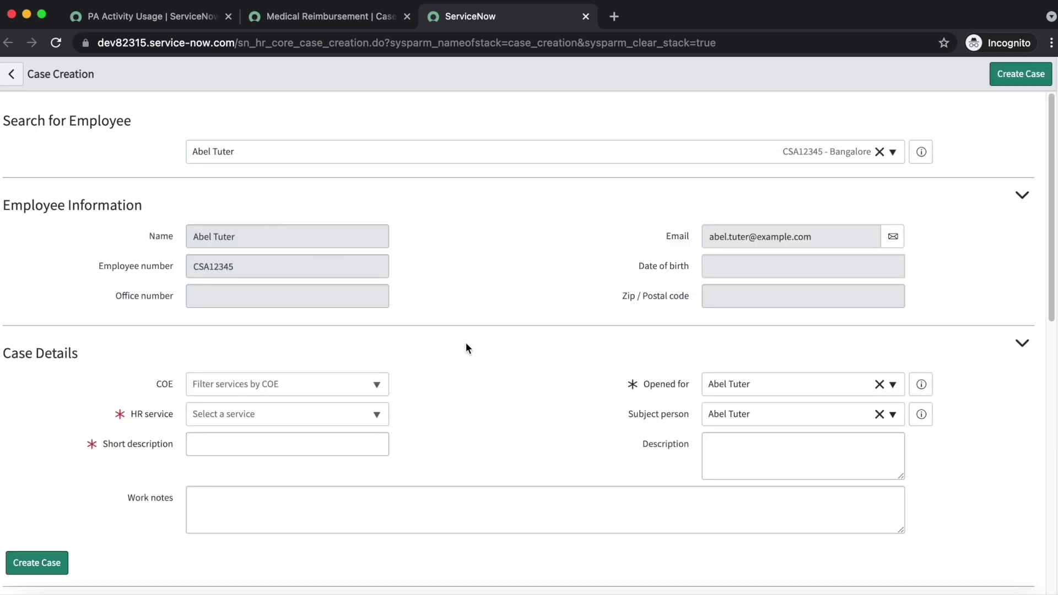
- Set the case's COE to HR Total Rewards Case and its HR service to Medical Benefits Inquiry
{"action": "left_click", "coordinate": [318, 386]}
{"action": "type", "text": "hr "}
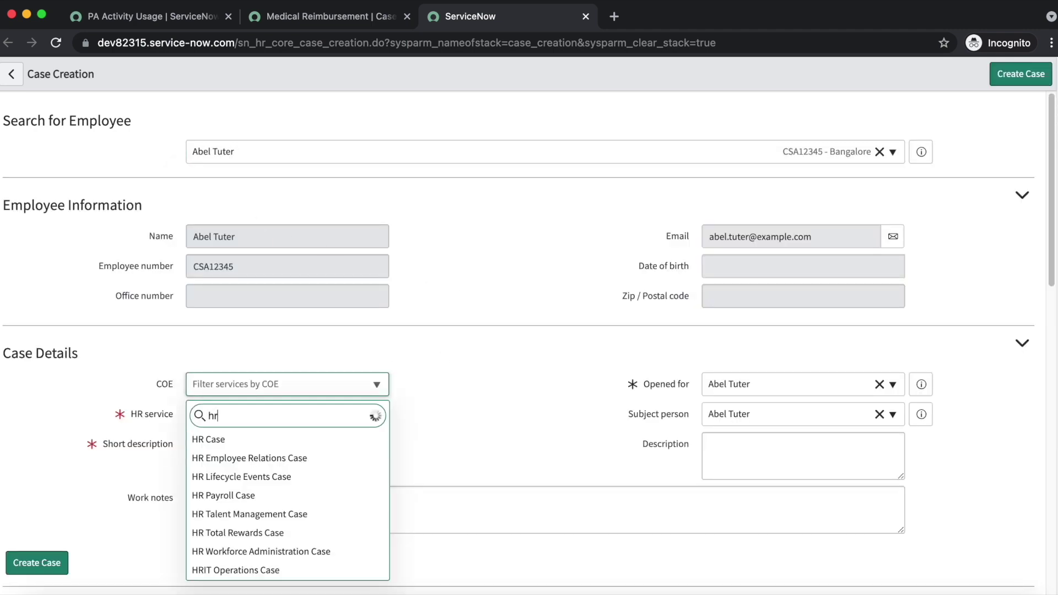
{"action": "type", "text": "t"}
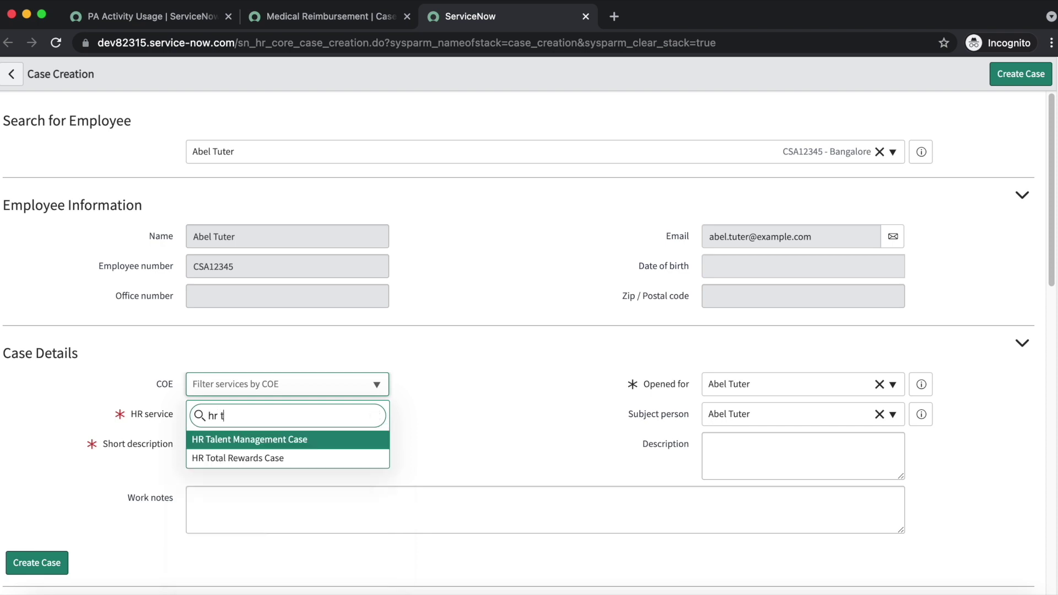
{"action": "left_click", "coordinate": [317, 458]}
{"action": "left_click", "coordinate": [288, 422]}
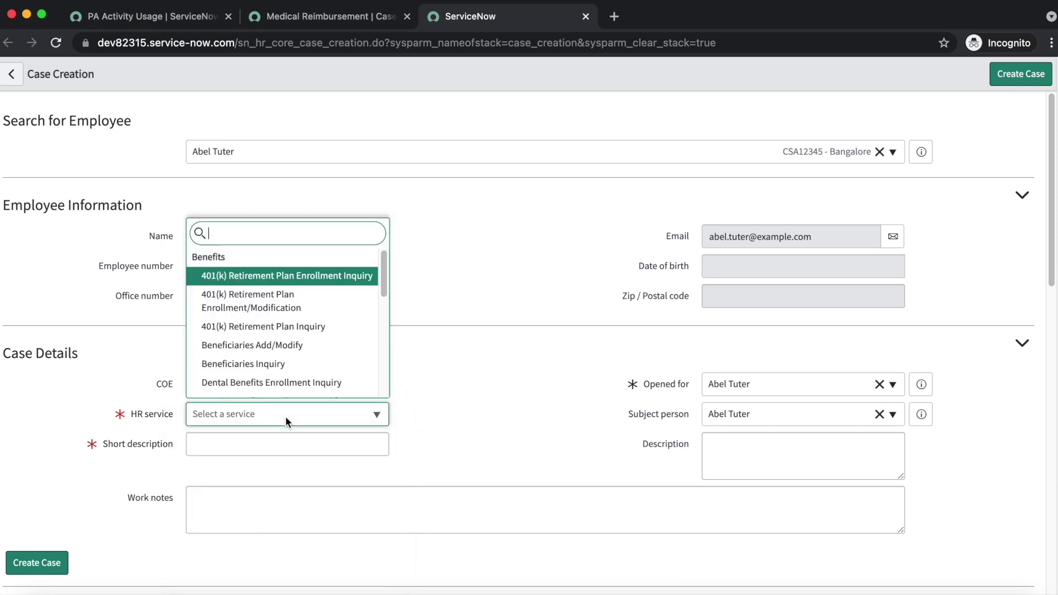
{"action": "type", "text": "med"}
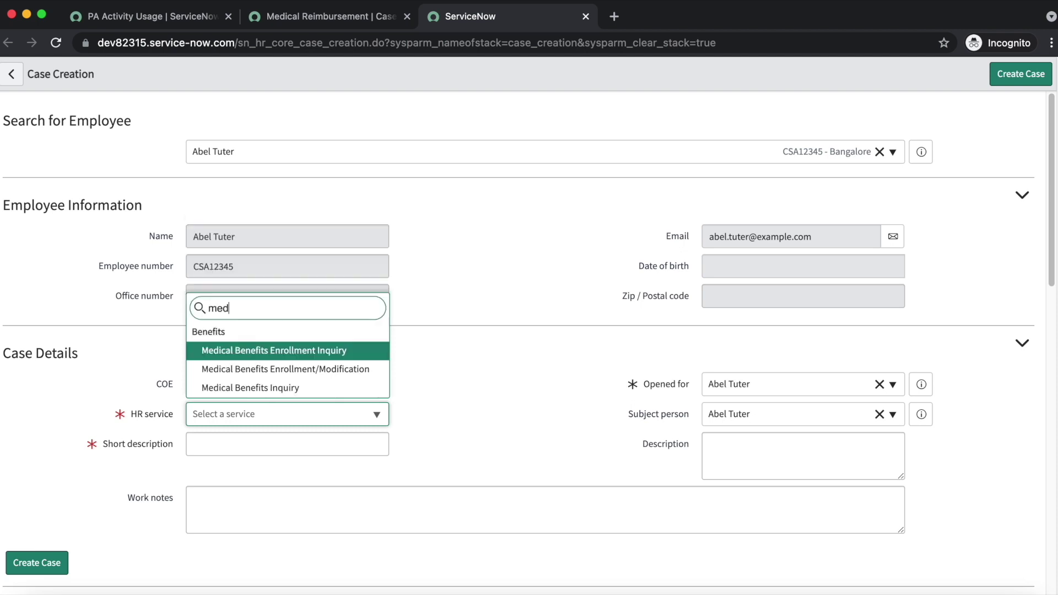
{"action": "left_click", "coordinate": [281, 387]}
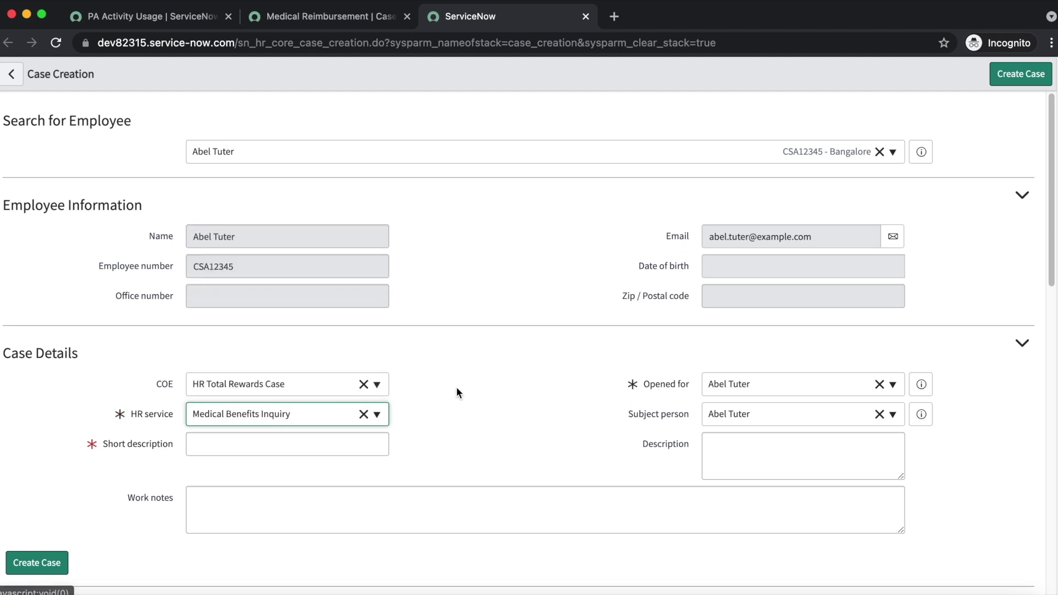
{"action": "left_click", "coordinate": [471, 365]}
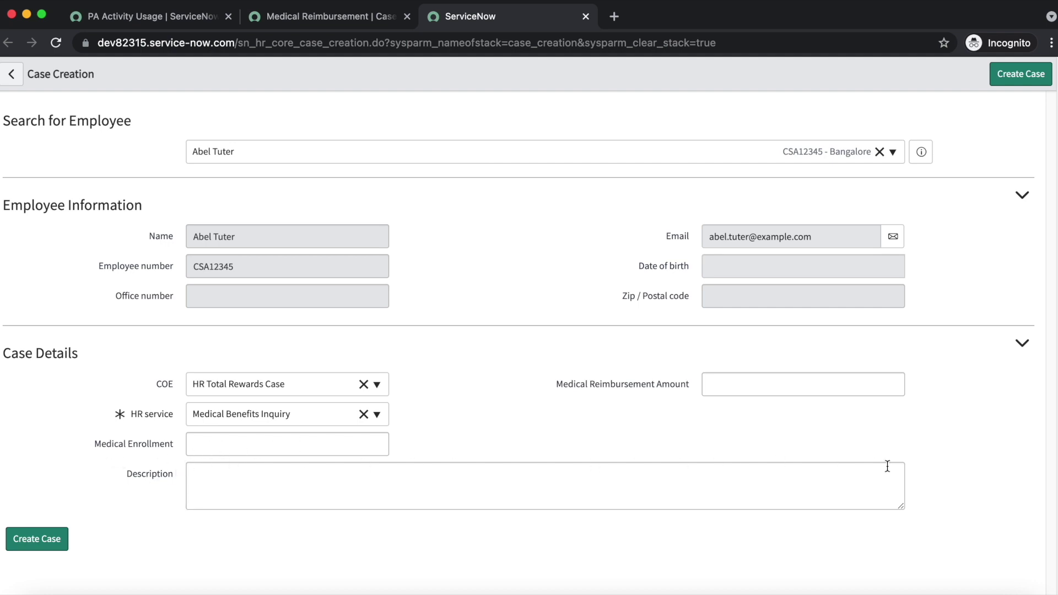
- Change the HR service in the case details to Leave Of Absence
{"action": "left_click", "coordinate": [301, 414]}
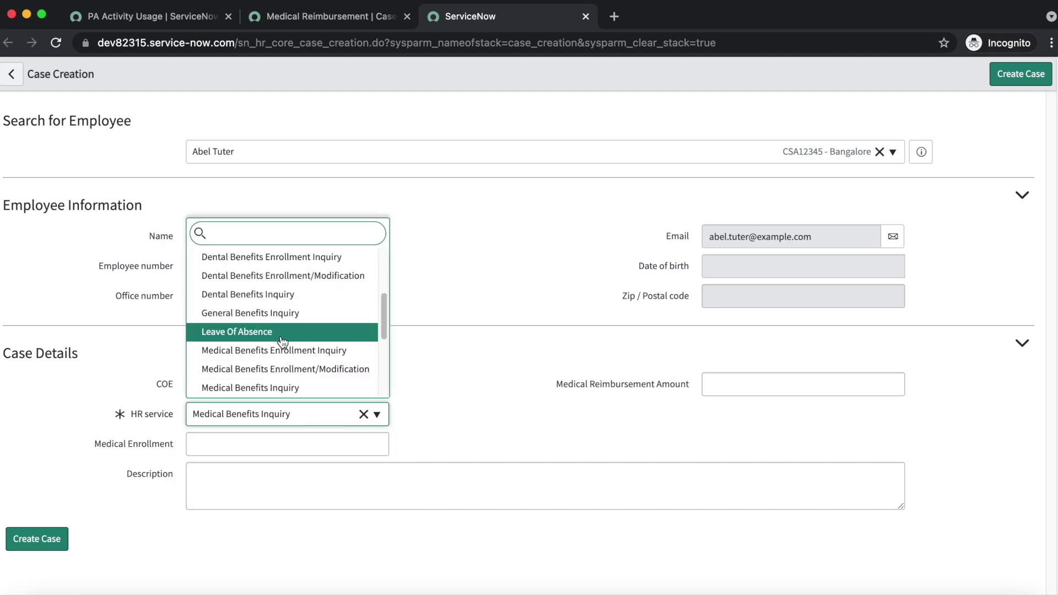
{"action": "left_click", "coordinate": [280, 334]}
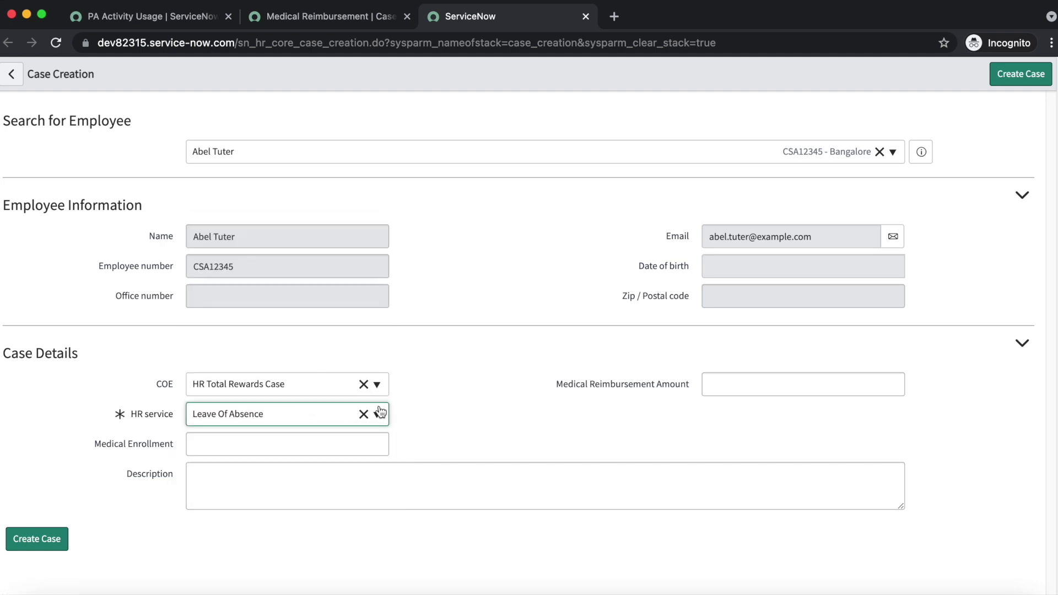
{"action": "left_click", "coordinate": [441, 399]}
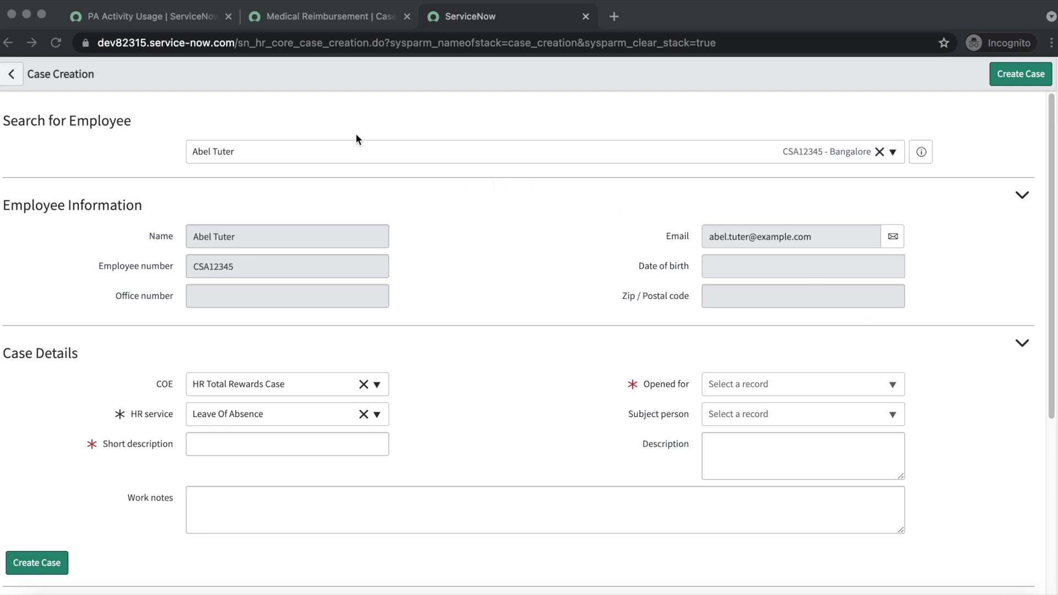
- Find HR Service Configuration by filtering the navigator for "hr serv" and open it in a new browser tab
{"action": "left_click", "coordinate": [160, 16]}
{"action": "type", "text": "hr serv"}
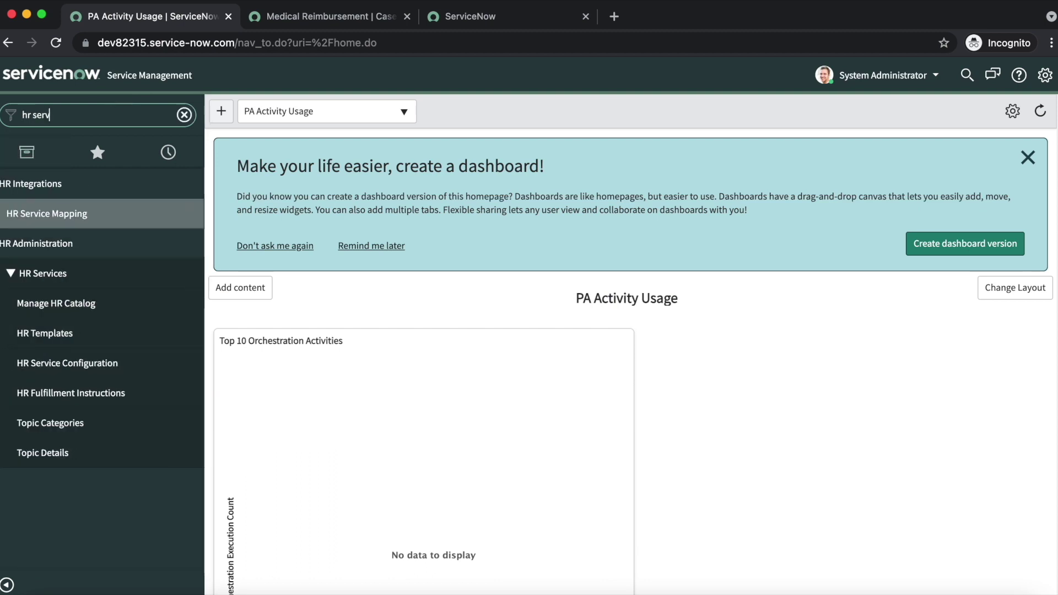
{"action": "left_click", "coordinate": [95, 372], "text": "super"}
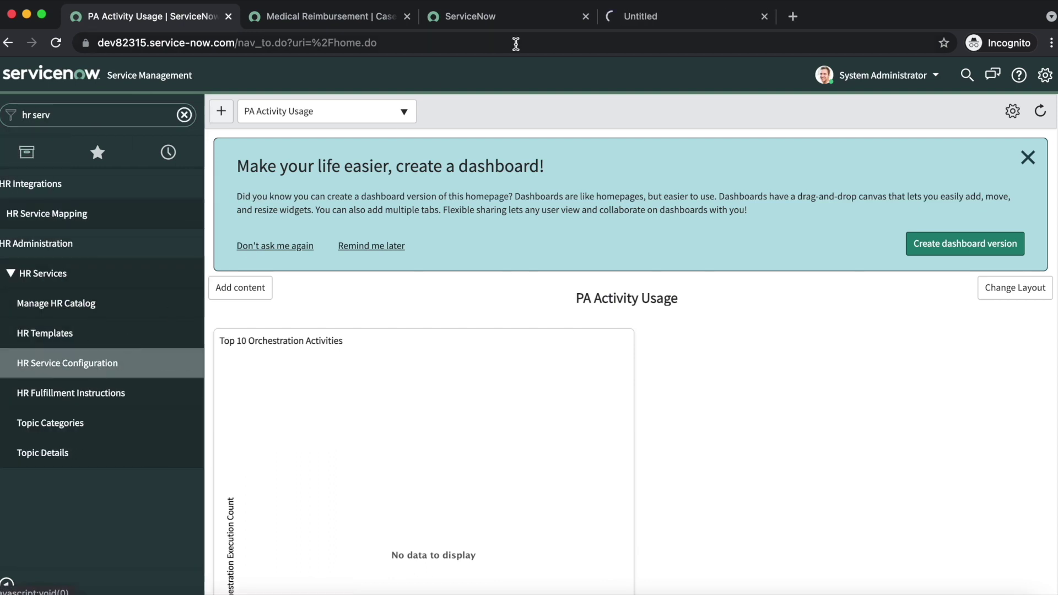
{"action": "left_click", "coordinate": [646, 19]}
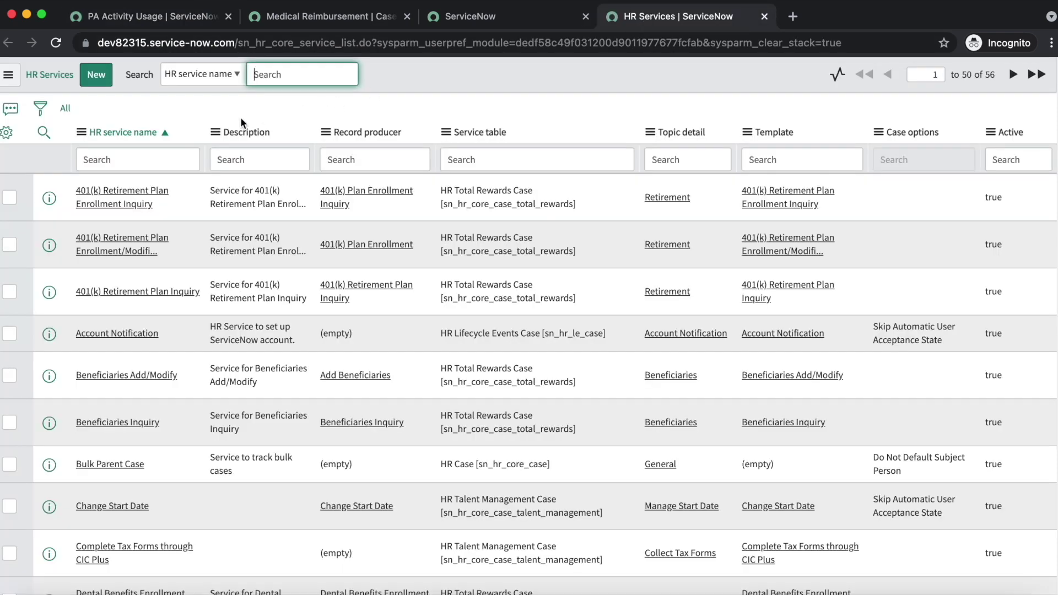
- Filter the HR services by name with "*medical" and examine the Medical Benefits Inquiry record in a new tab before returning to the list
{"action": "left_click", "coordinate": [130, 160]}
{"action": "type", "text": "*"}
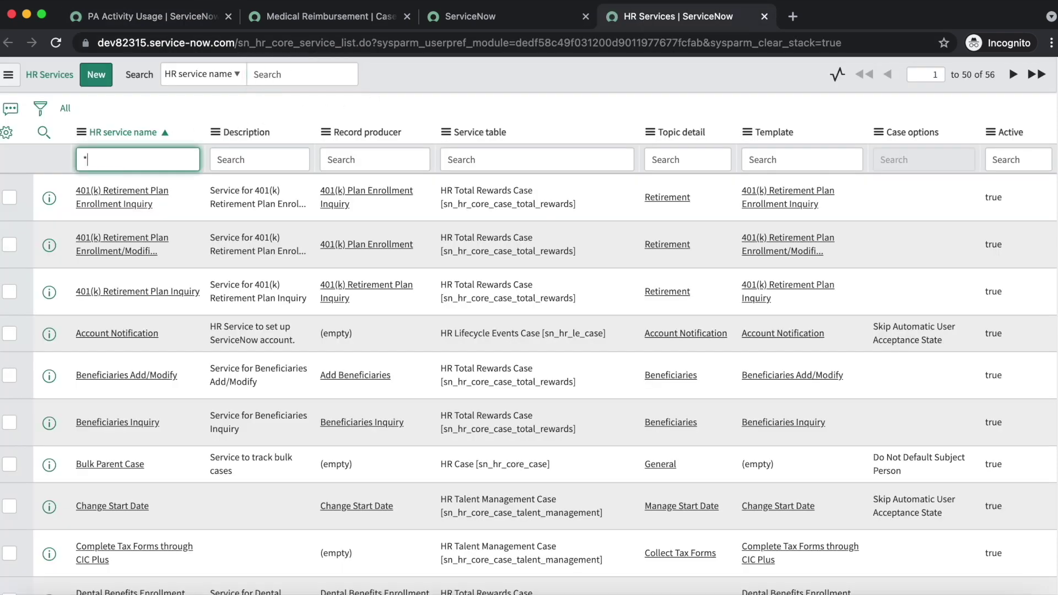
{"action": "type", "text": "medical"}
{"action": "key", "text": "Return"}
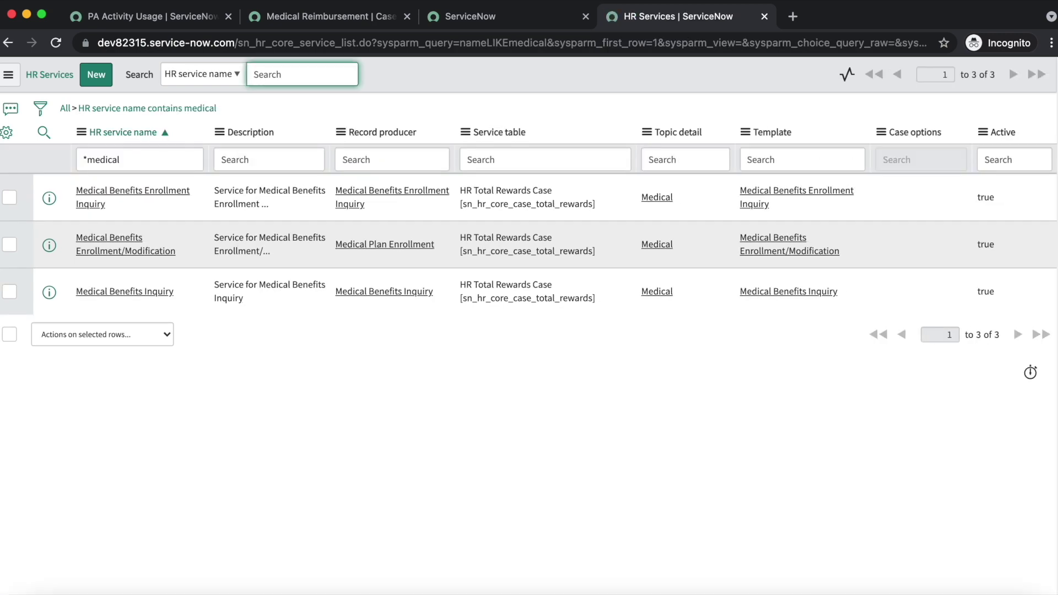
{"action": "left_click", "coordinate": [116, 293], "text": "super"}
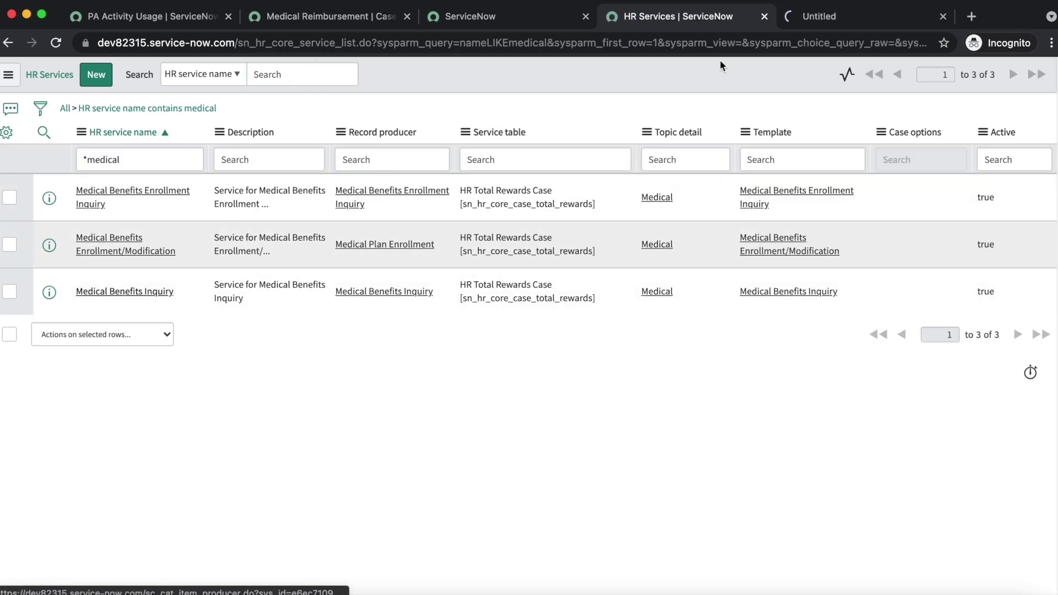
{"action": "left_click", "coordinate": [824, 17]}
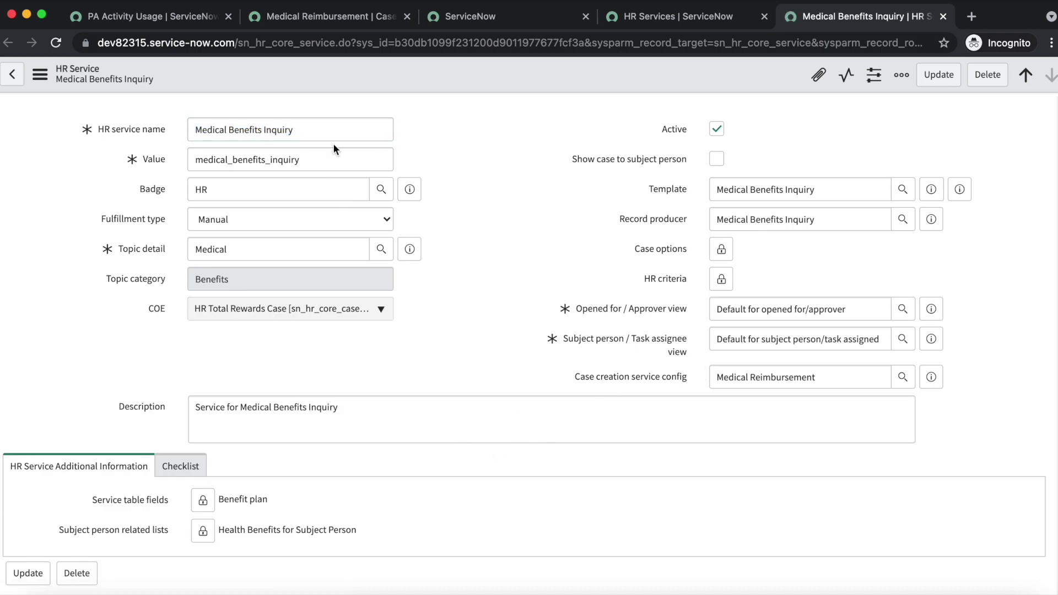
{"action": "left_click", "coordinate": [490, 243]}
{"action": "left_click", "coordinate": [668, 23]}
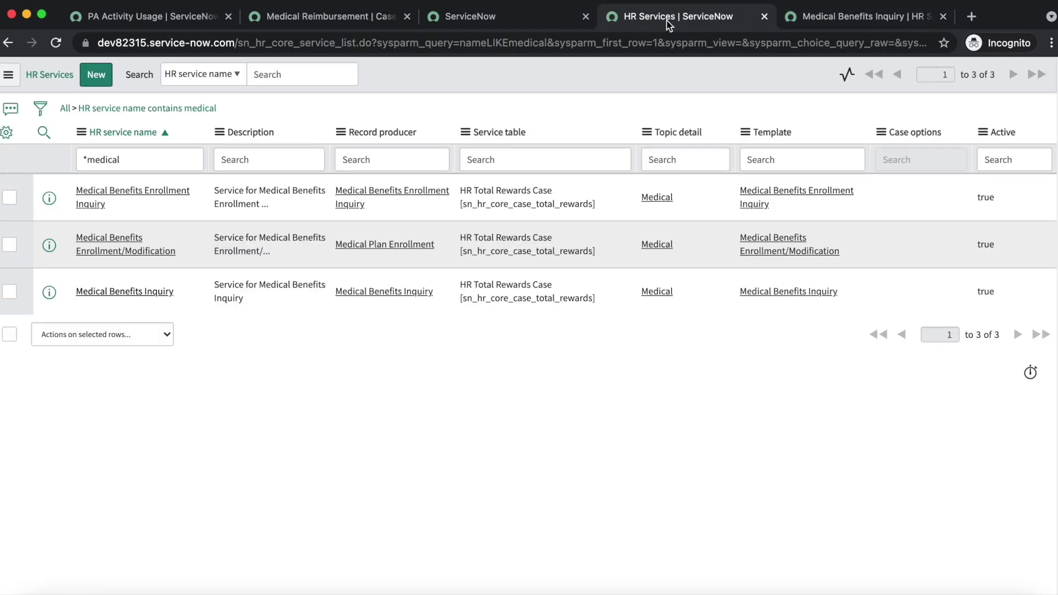
- Open the Medical Benefits Enrollment Inquiry service in a new browser tab and bring up its case creation service config lookup
{"action": "left_click", "coordinate": [126, 187], "text": "super"}
{"action": "left_click", "coordinate": [844, 28]}
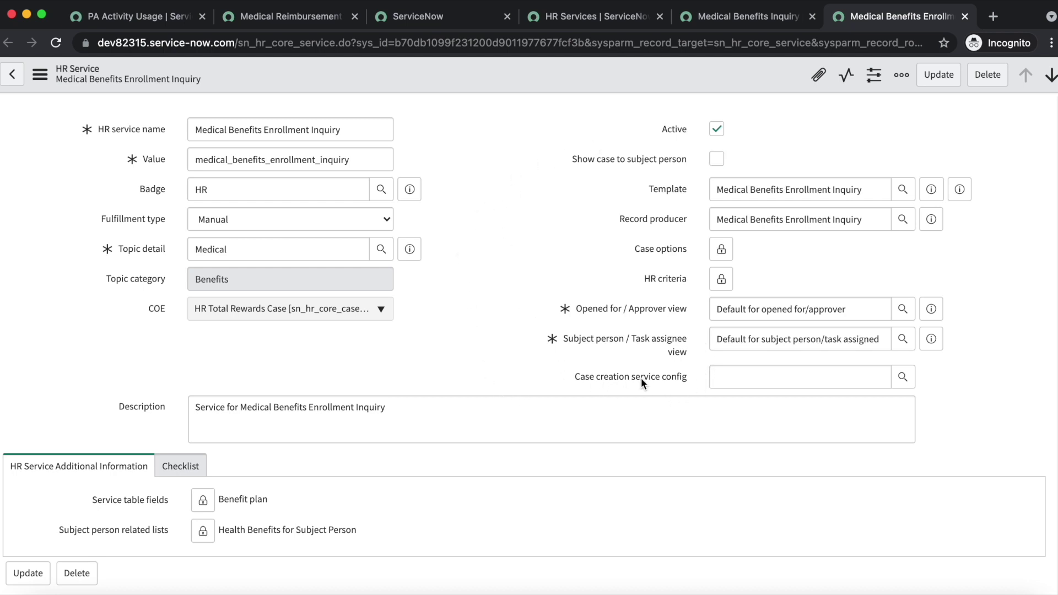
{"action": "mouse_move", "coordinate": [683, 385]}
{"action": "left_click", "coordinate": [905, 379]}
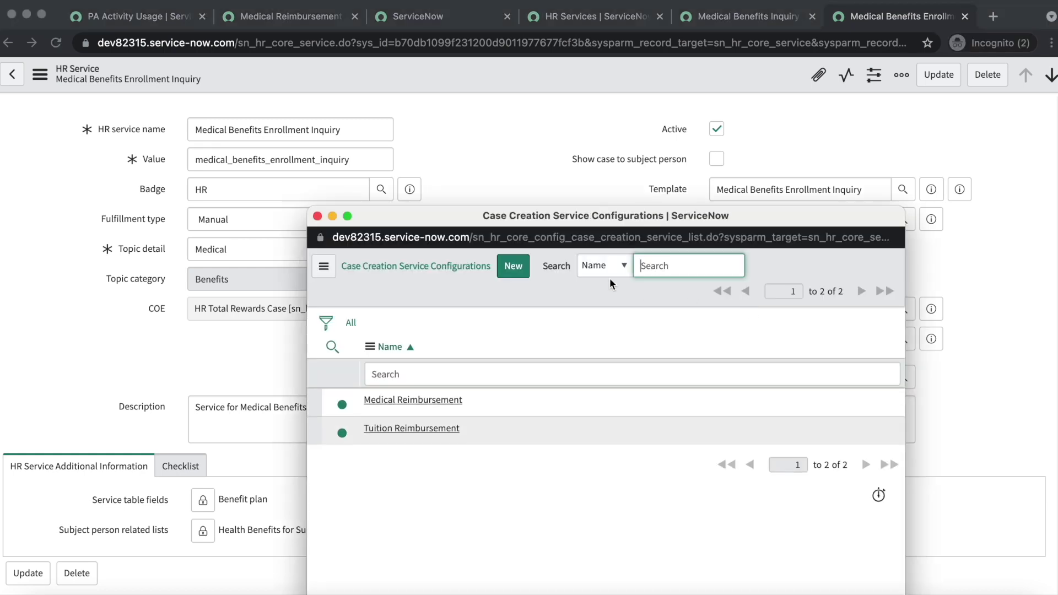
{"action": "left_click_drag", "start_coordinate": [401, 223], "coordinate": [366, 160]}
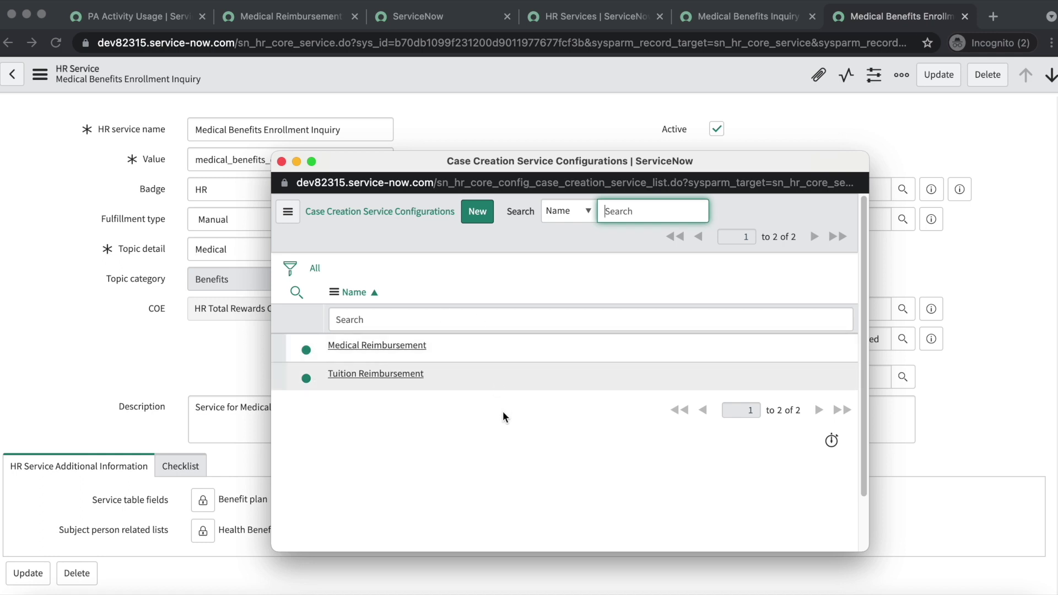
- Start a new case creation service configuration named Medical with HR Total Rewards Case as the task create table
{"action": "left_click", "coordinate": [485, 213]}
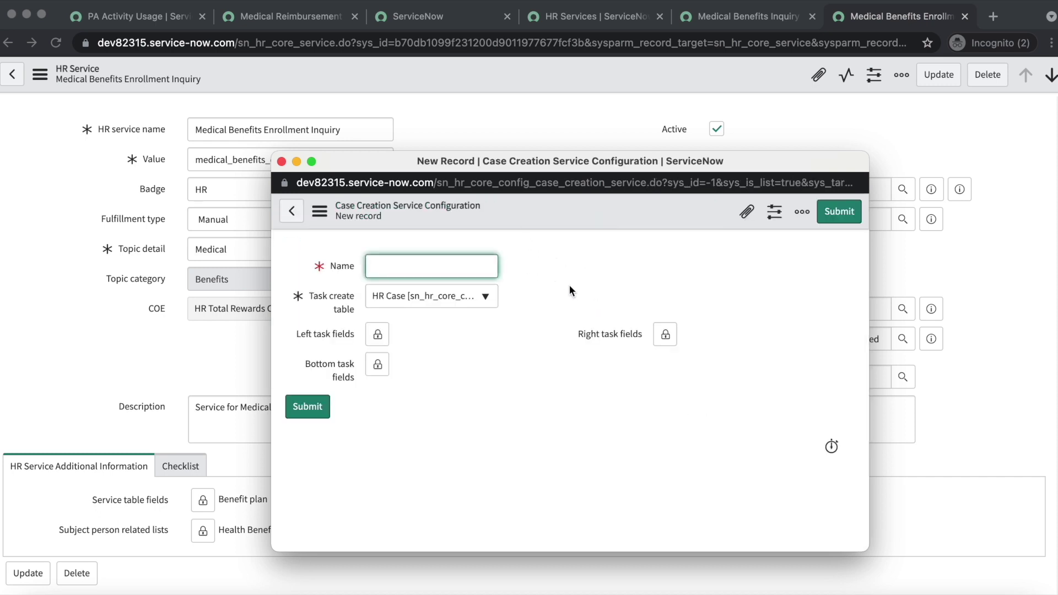
{"action": "type", "text": "Medical"}
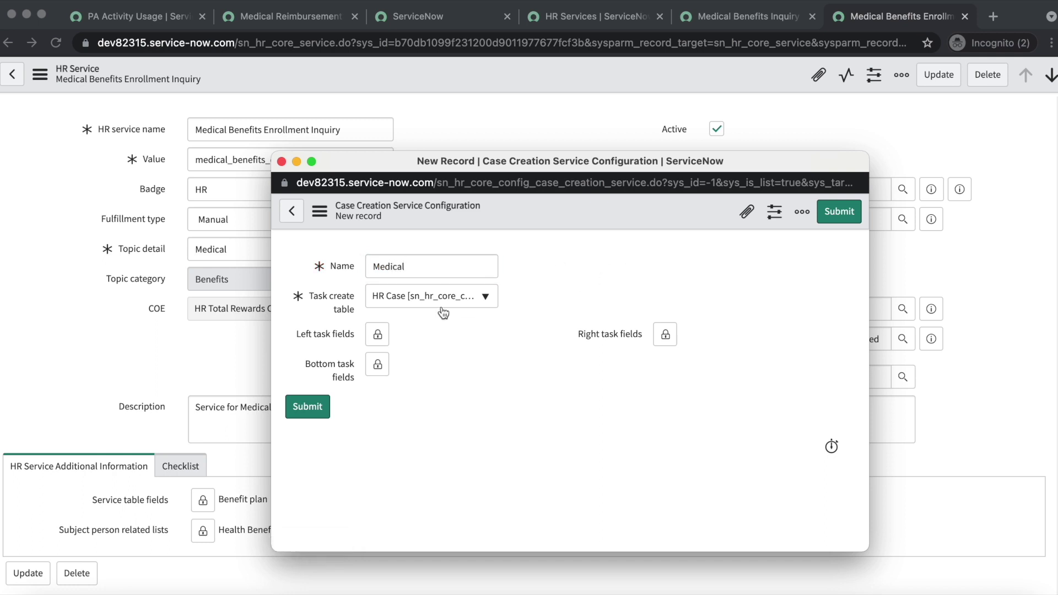
{"action": "left_click", "coordinate": [440, 301]}
{"action": "type", "text": "hr t"}
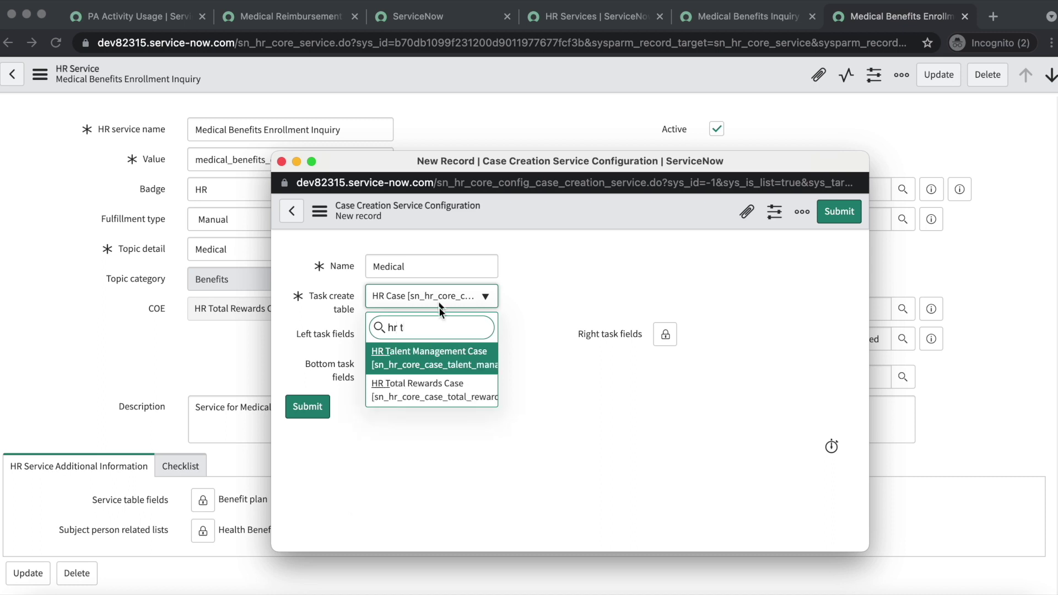
{"action": "left_click", "coordinate": [444, 390]}
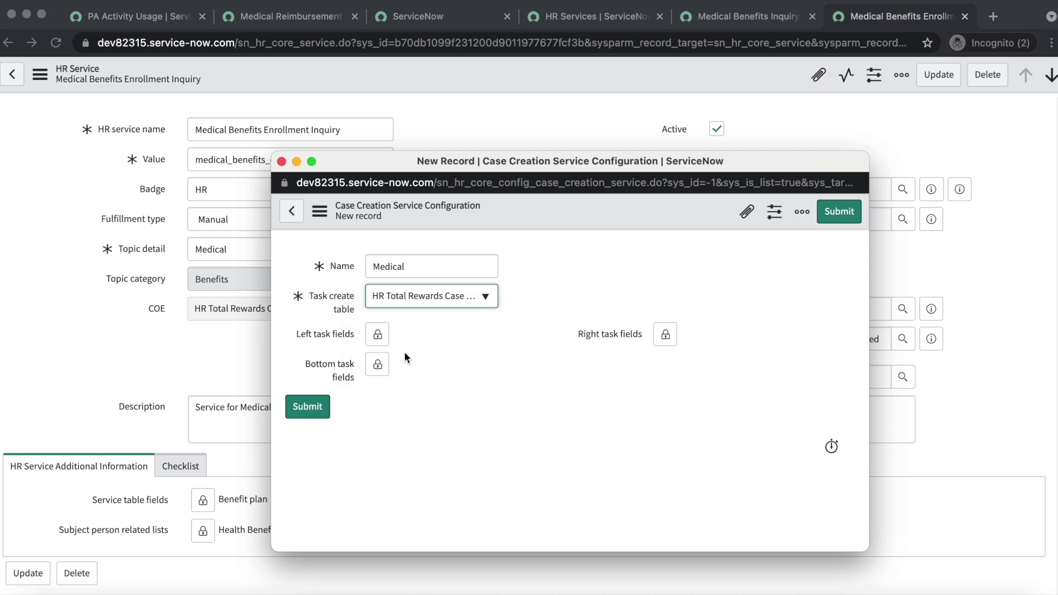
- Add Medical Enrollment to the configuration's left task fields and lock the selection
{"action": "left_click", "coordinate": [377, 334]}
{"action": "left_click", "coordinate": [405, 413]}
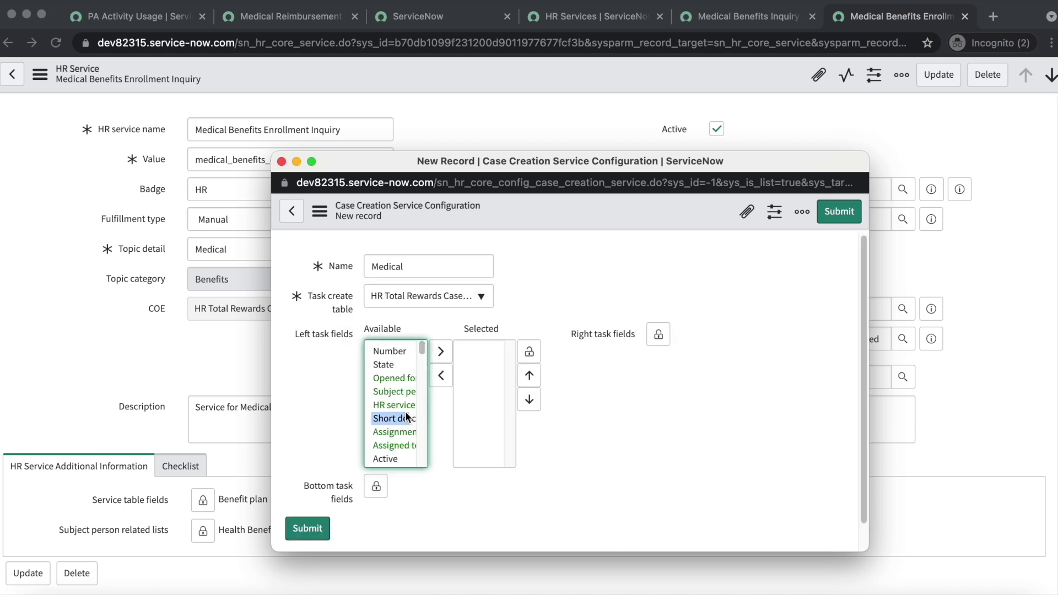
{"action": "type", "text": "me"}
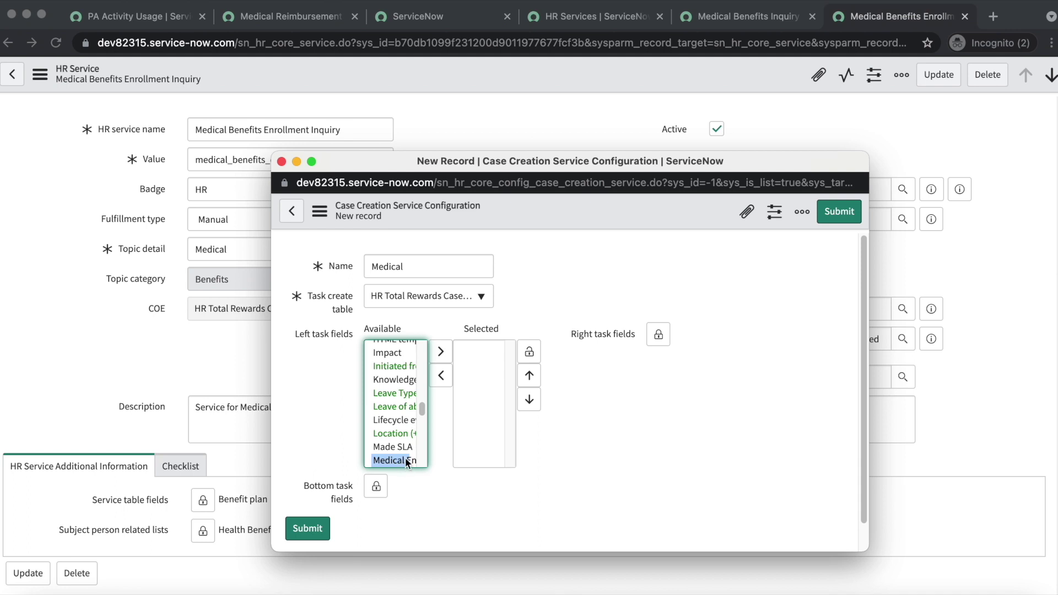
{"action": "left_click", "coordinate": [440, 352]}
{"action": "left_click", "coordinate": [529, 352]}
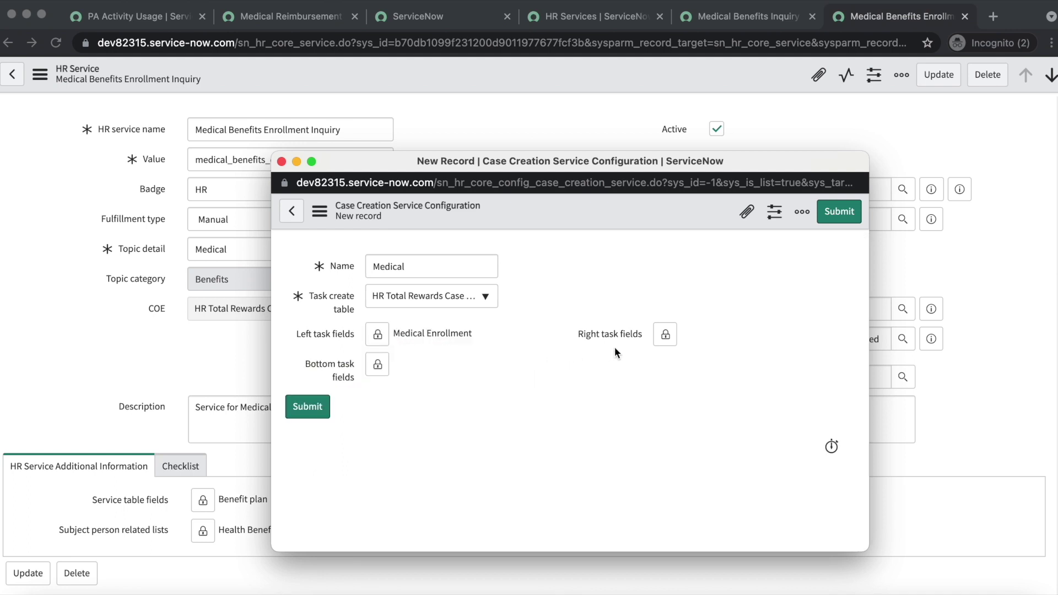
- Add Medical Reimbursement Amount to the configuration's right task fields and lock the selection
{"action": "left_click", "coordinate": [665, 338]}
{"action": "left_click", "coordinate": [680, 419]}
{"action": "type", "text": "me"}
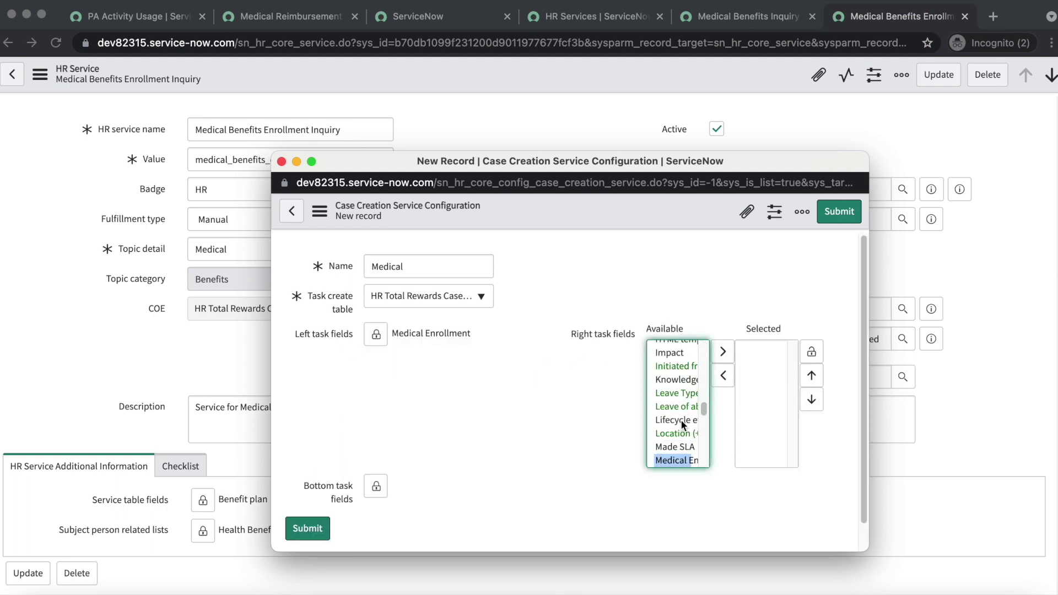
{"action": "key", "text": "Down"}
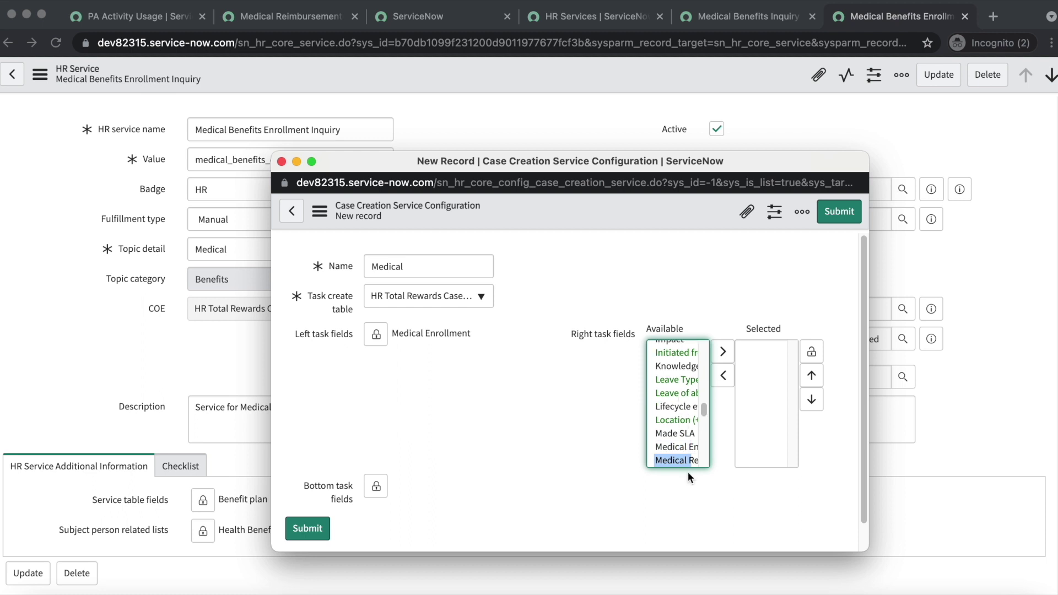
{"action": "left_click", "coordinate": [723, 352]}
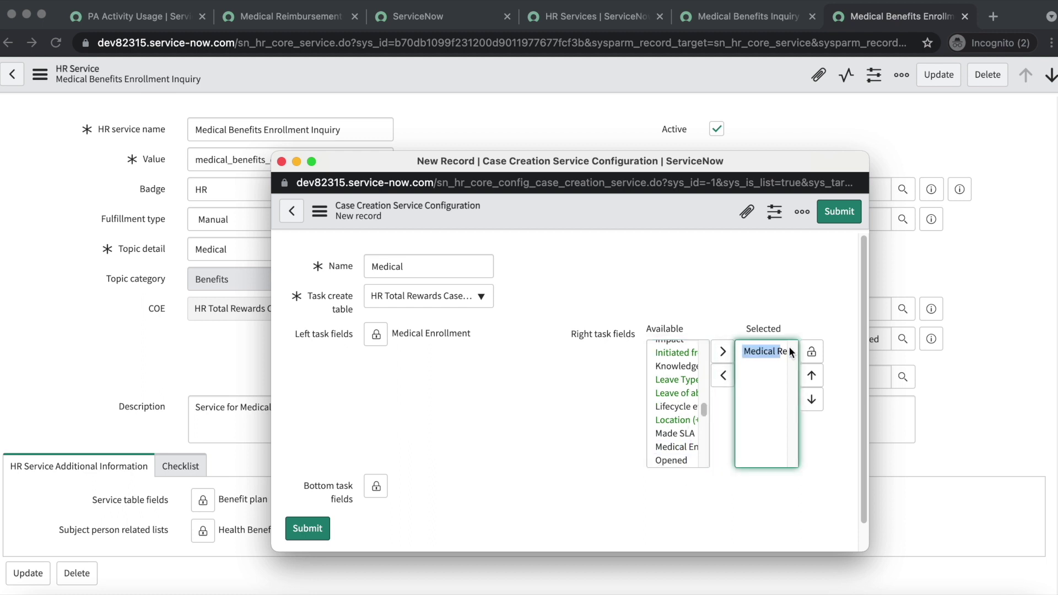
{"action": "left_click", "coordinate": [812, 353]}
- Add Short description to the configuration's bottom task fields and lock the selection
{"action": "left_click", "coordinate": [378, 366]}
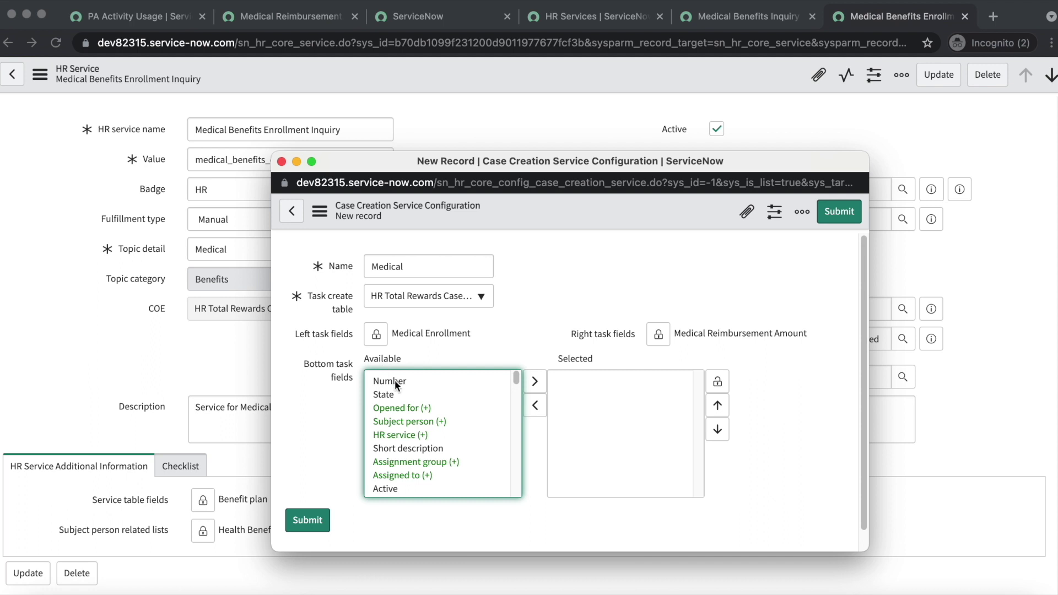
{"action": "left_click", "coordinate": [414, 450]}
{"action": "type", "text": "des"}
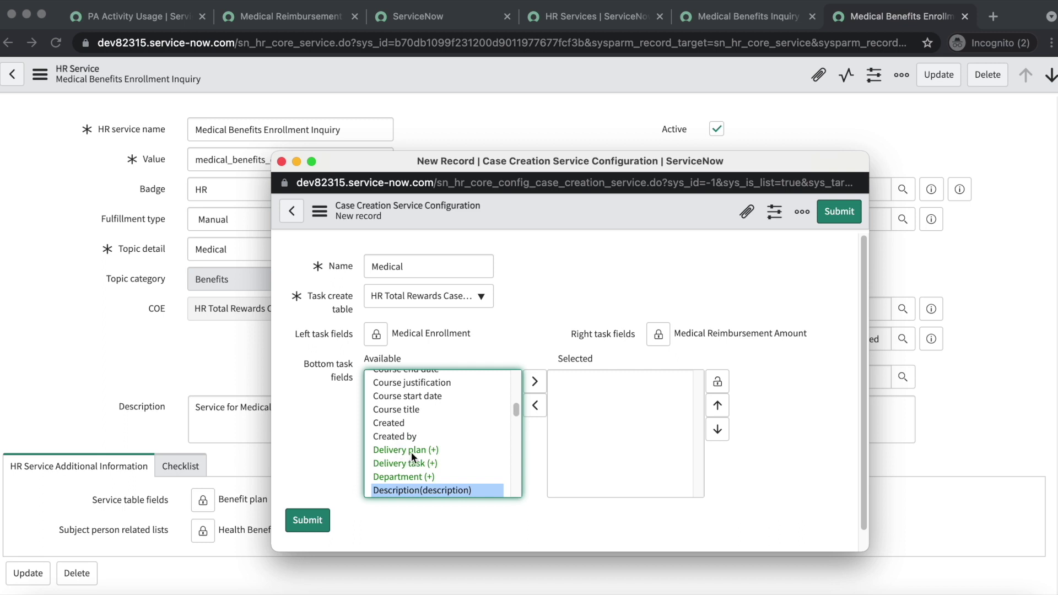
{"action": "type", "text": "sh"}
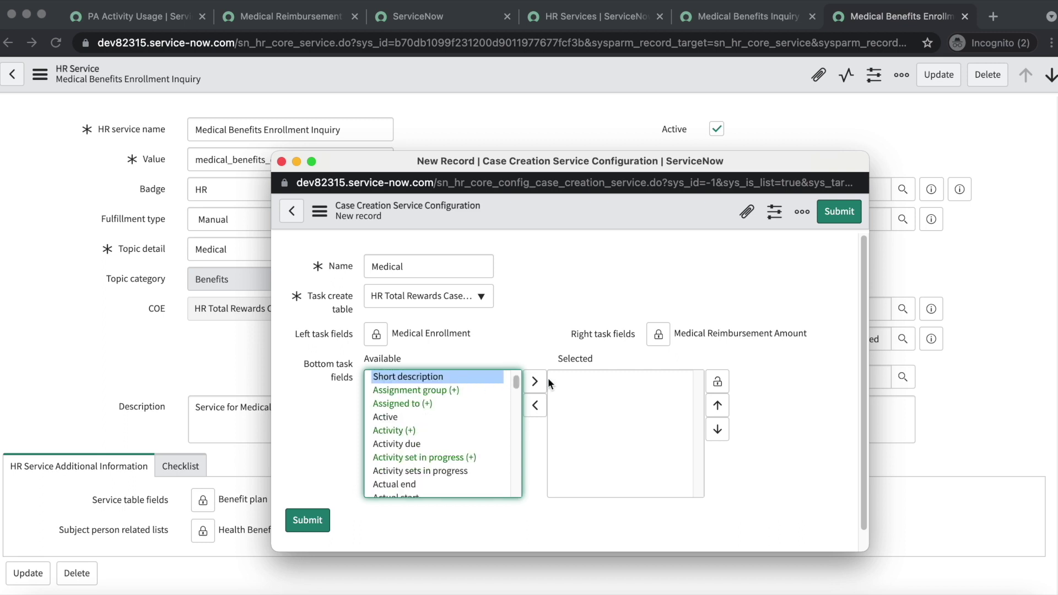
{"action": "left_click", "coordinate": [535, 381]}
{"action": "left_click", "coordinate": [718, 381]}
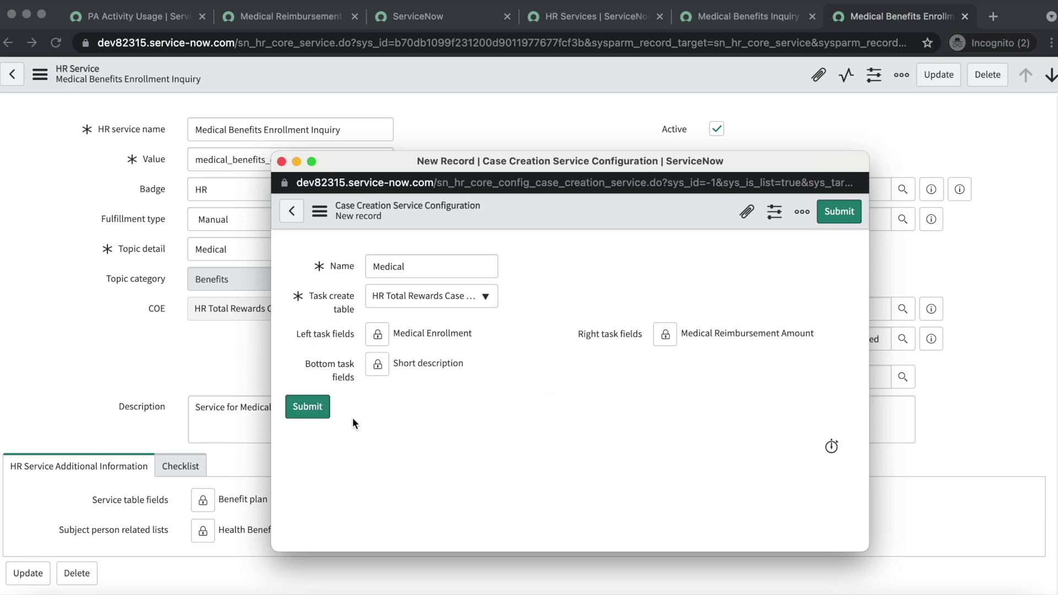
- Submit the Medical configuration to link it to Medical Benefits Enrollment Inquiry, and save the HR service record without leaving it
{"action": "left_click", "coordinate": [306, 407]}
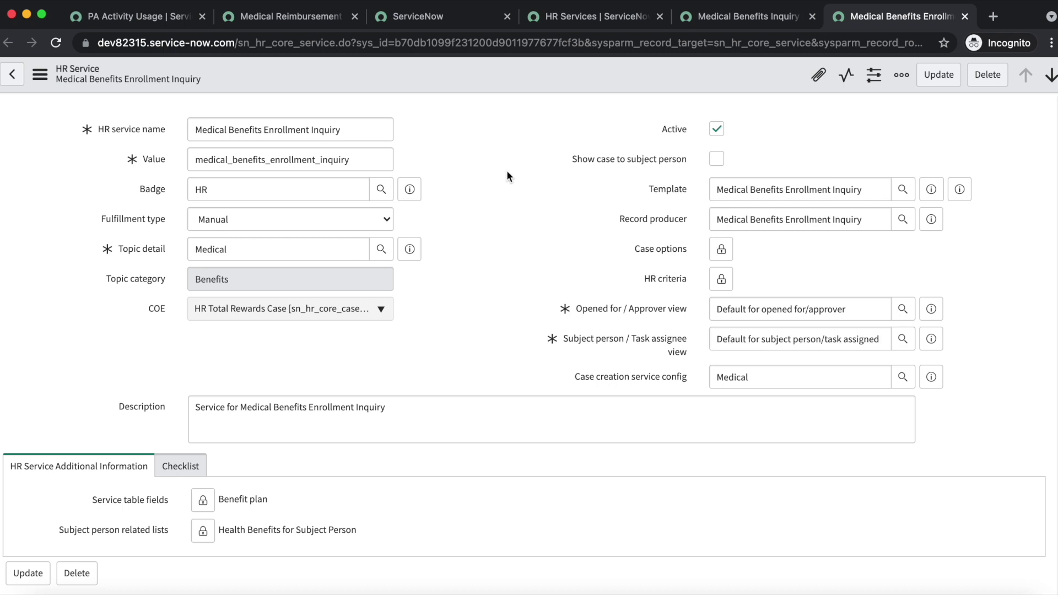
{"action": "right_click", "coordinate": [491, 71]}
{"action": "left_click", "coordinate": [531, 84]}
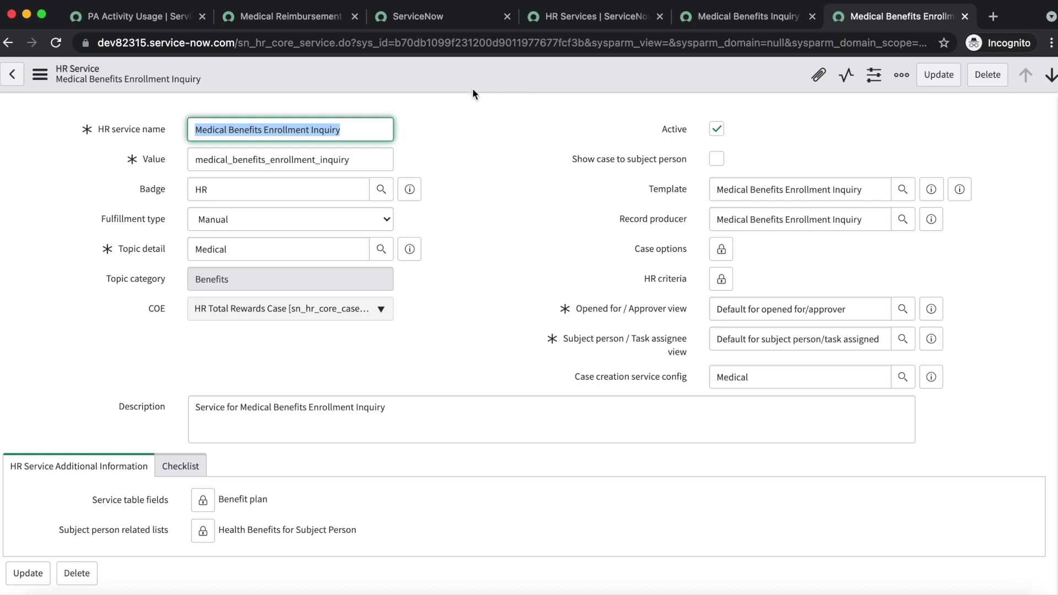
{"action": "left_click", "coordinate": [433, 138]}
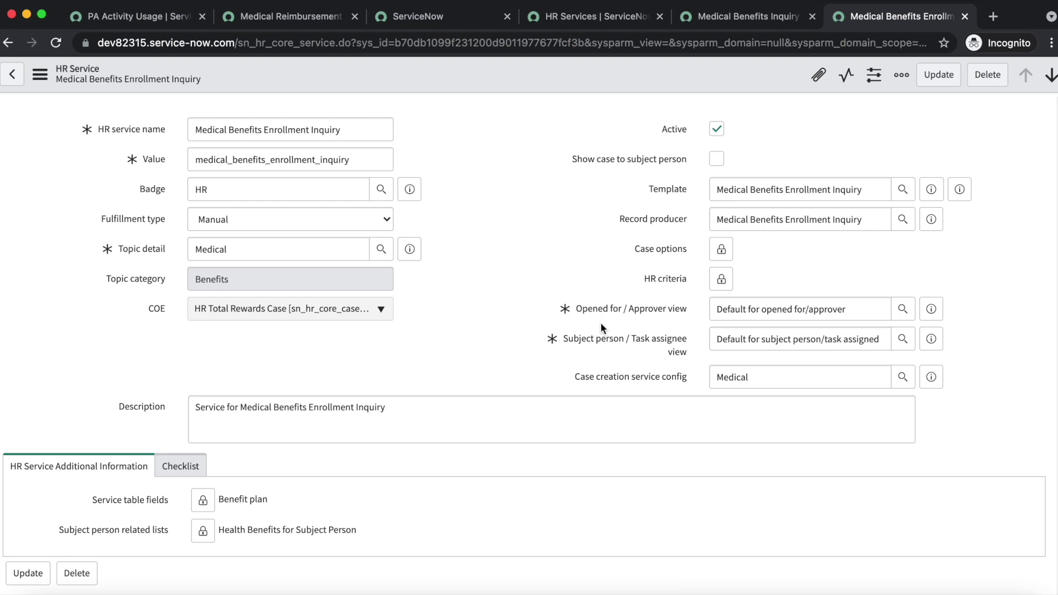
- Find Create New Case by filtering the navigator for "create new c" and open it in a new browser tab
{"action": "left_click", "coordinate": [139, 20]}
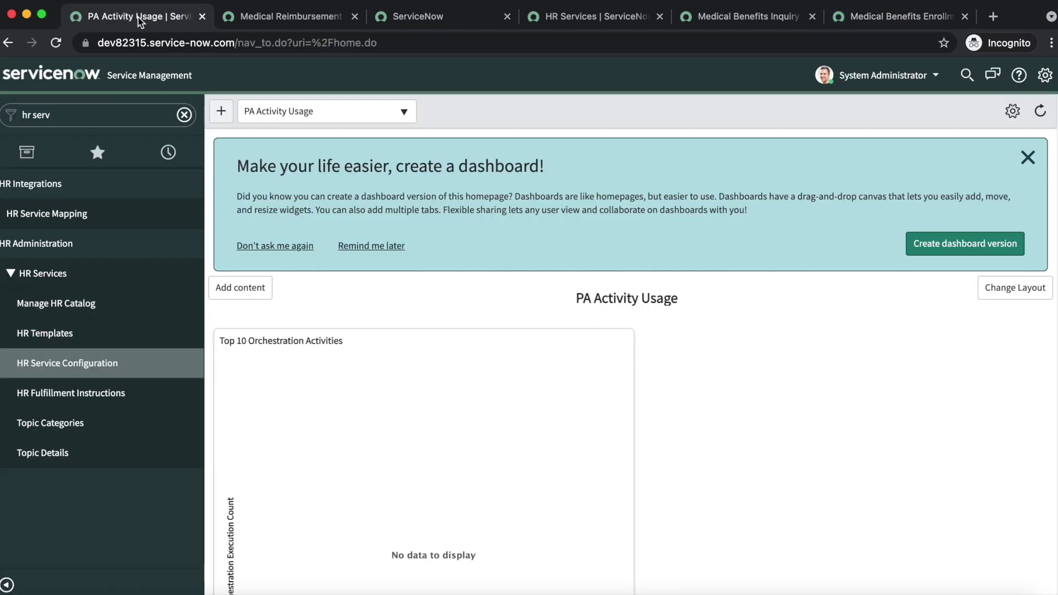
{"action": "left_click", "coordinate": [184, 115]}
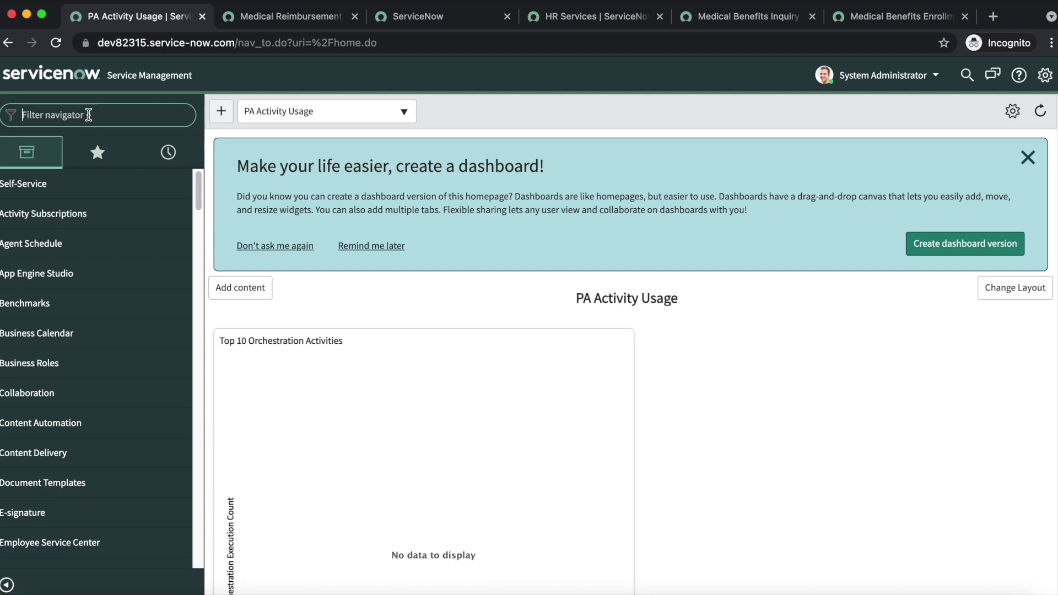
{"action": "type", "text": "crea"}
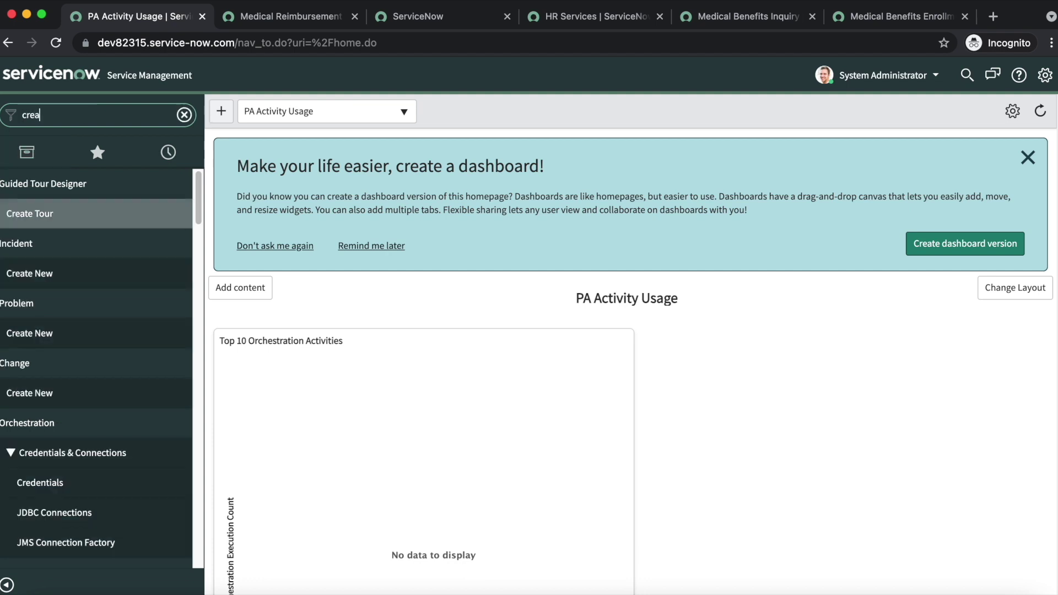
{"action": "type", "text": "te new c"}
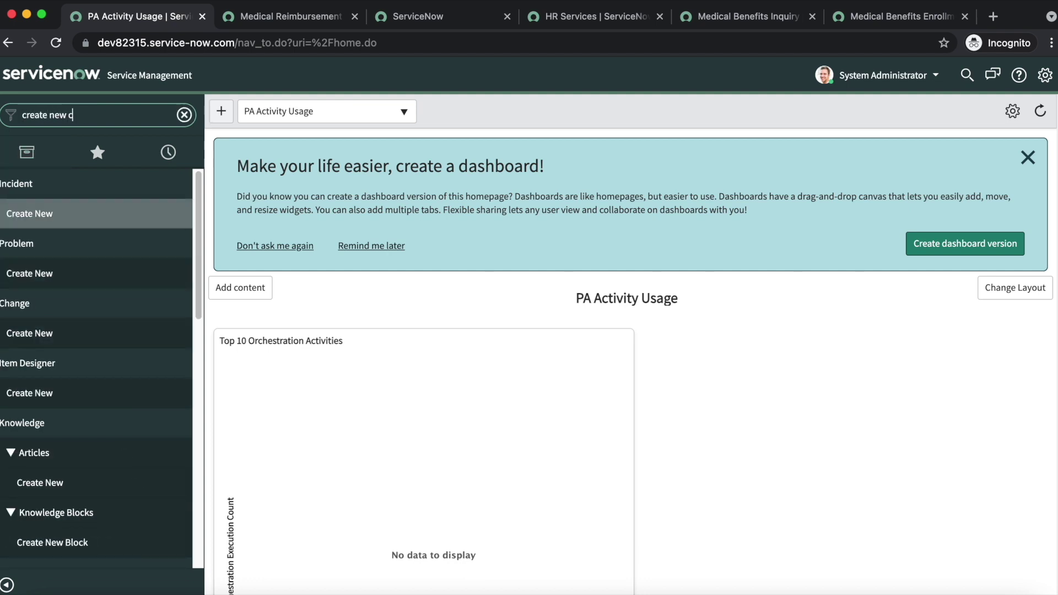
{"action": "left_click", "coordinate": [61, 215], "text": "super"}
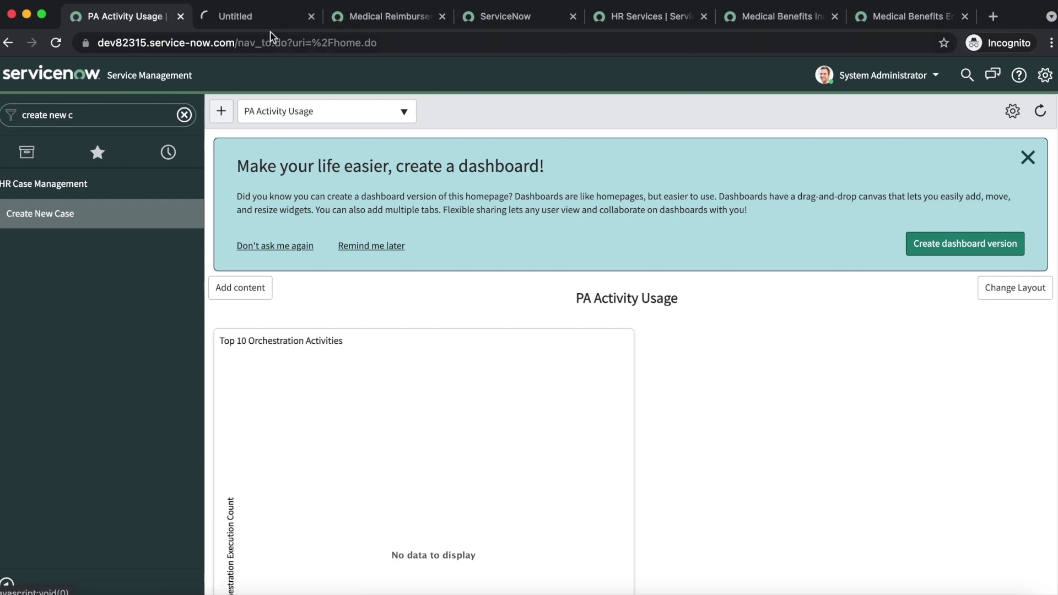
{"action": "left_click", "coordinate": [255, 19]}
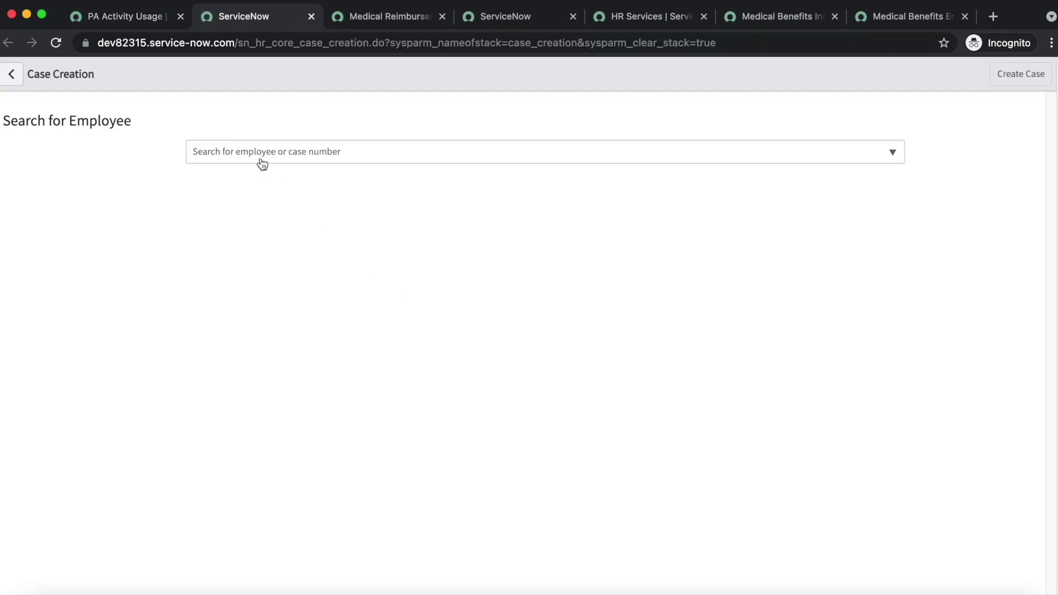
- Search for the employee by first name and select the matching person for the new case
{"action": "left_click", "coordinate": [262, 161]}
{"action": "type", "text": "a"}
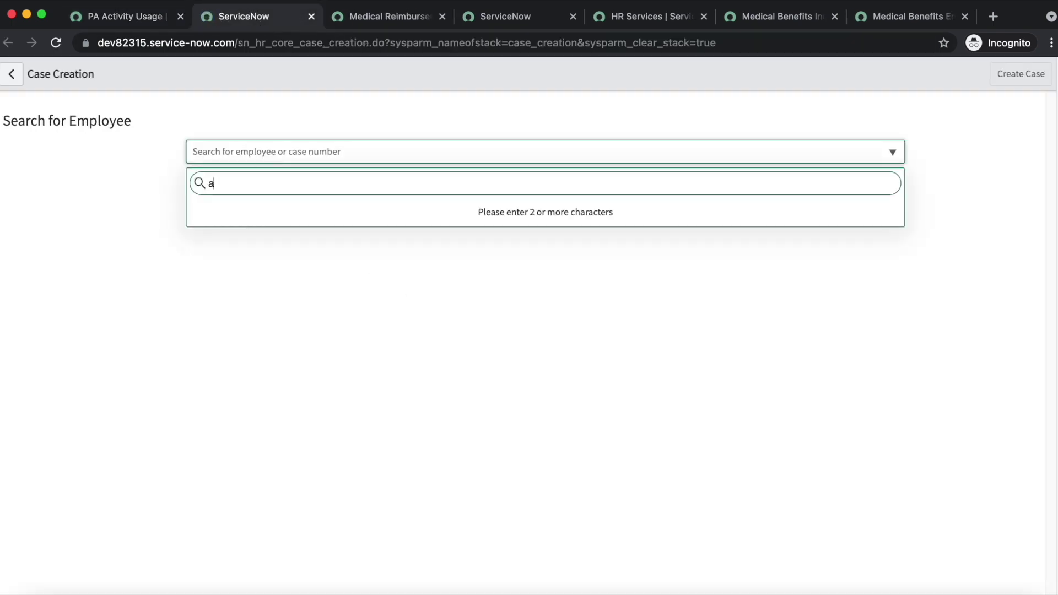
{"action": "type", "text": "bel"}
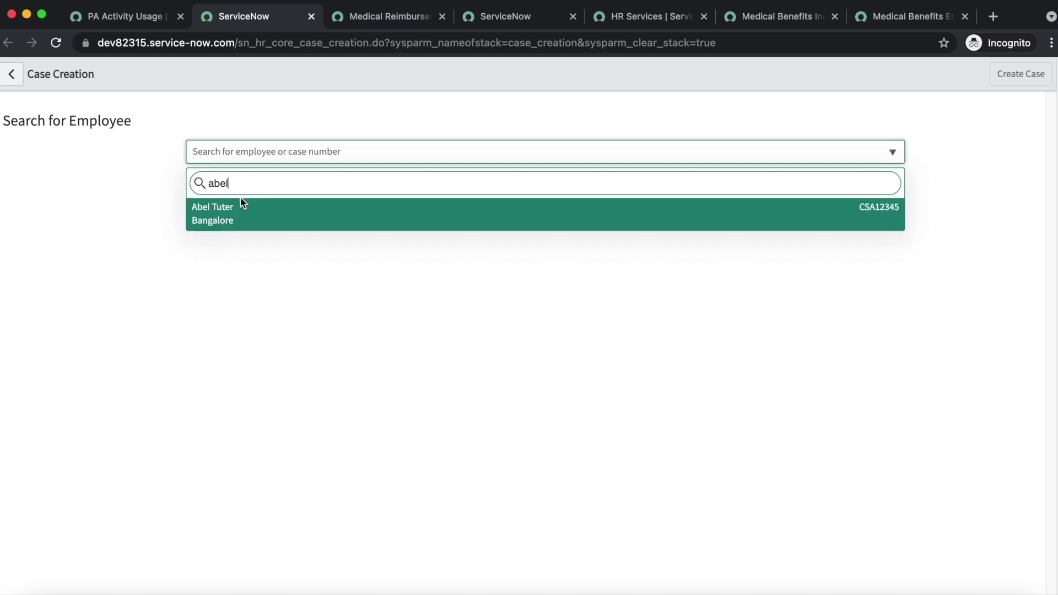
{"action": "left_click", "coordinate": [243, 205]}
- Set the case's COE to HR Total Rewards Case and its HR service to Medical Benefits Enrollment Inquiry
{"action": "left_click", "coordinate": [276, 385]}
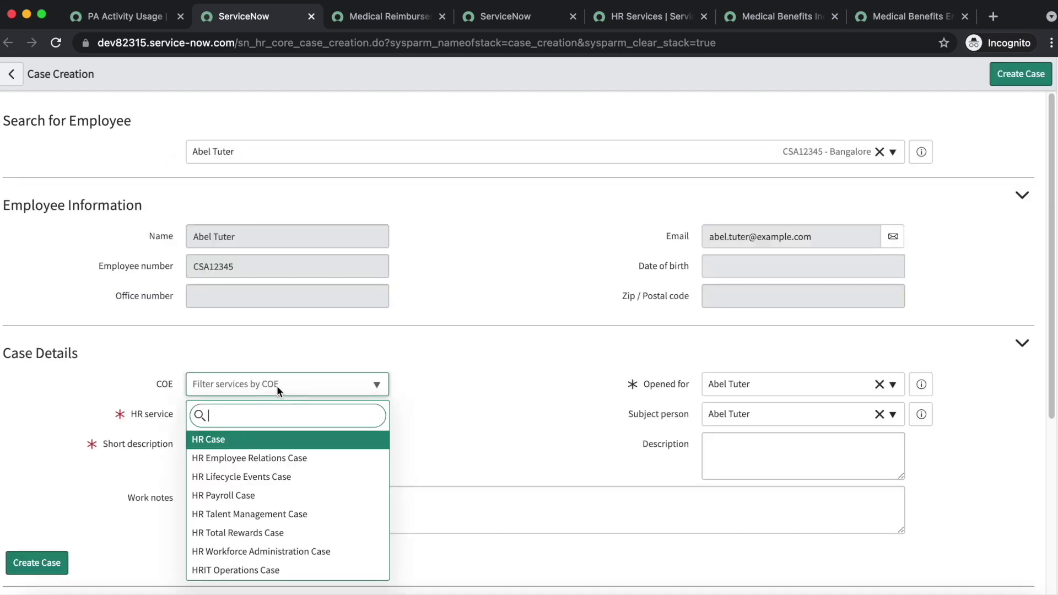
{"action": "type", "text": "hr"}
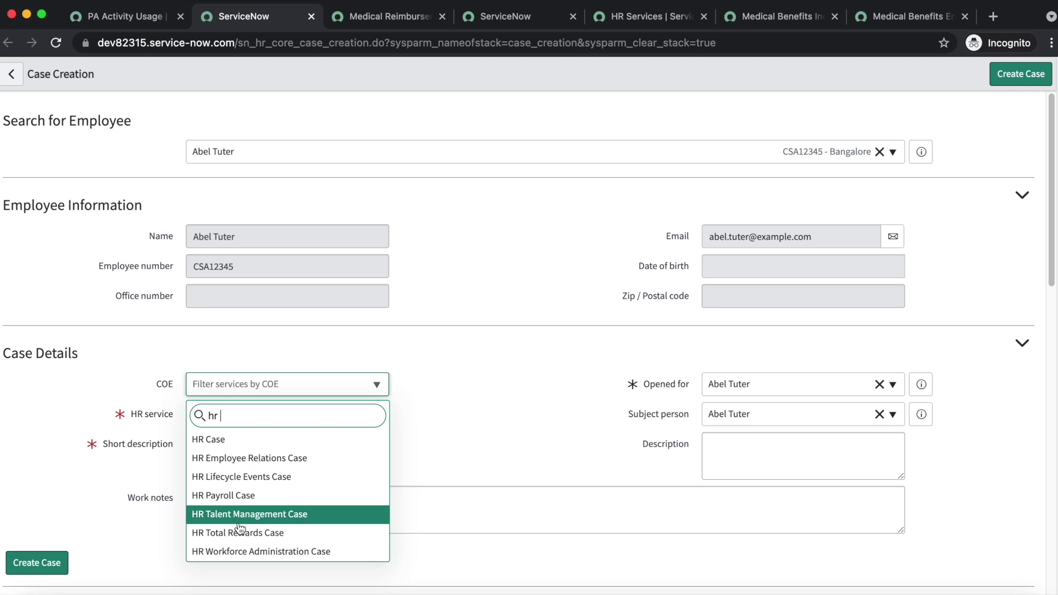
{"action": "left_click", "coordinate": [238, 530]}
{"action": "left_click", "coordinate": [268, 417]}
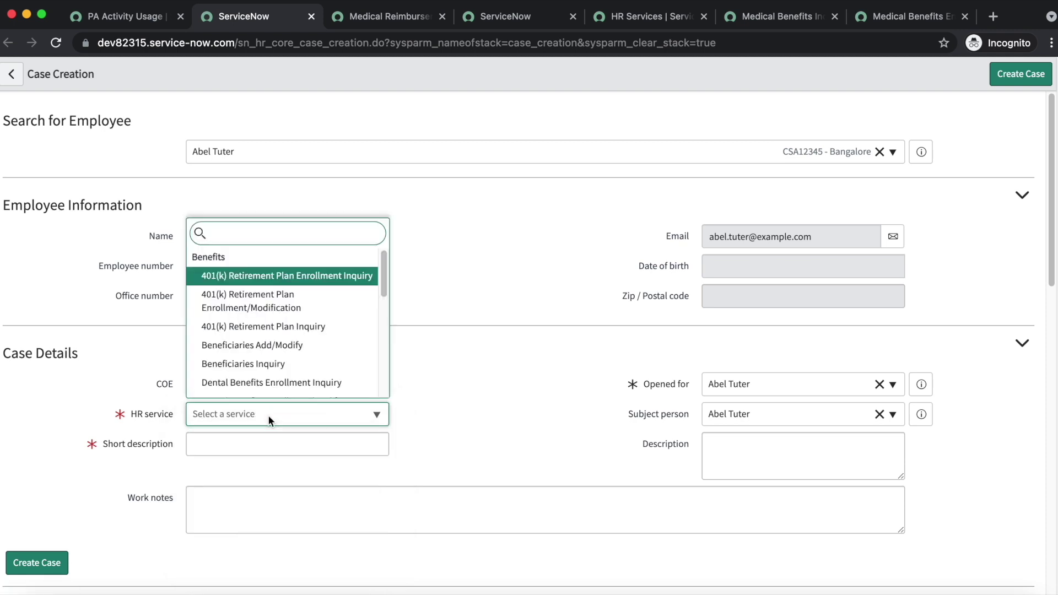
{"action": "type", "text": "med"}
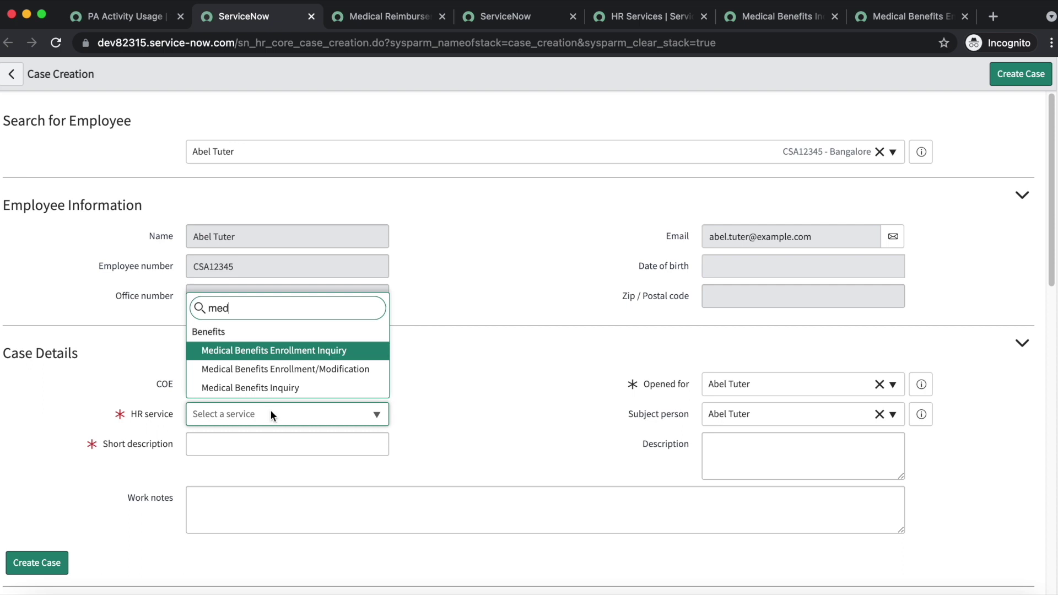
{"action": "left_click", "coordinate": [300, 350]}
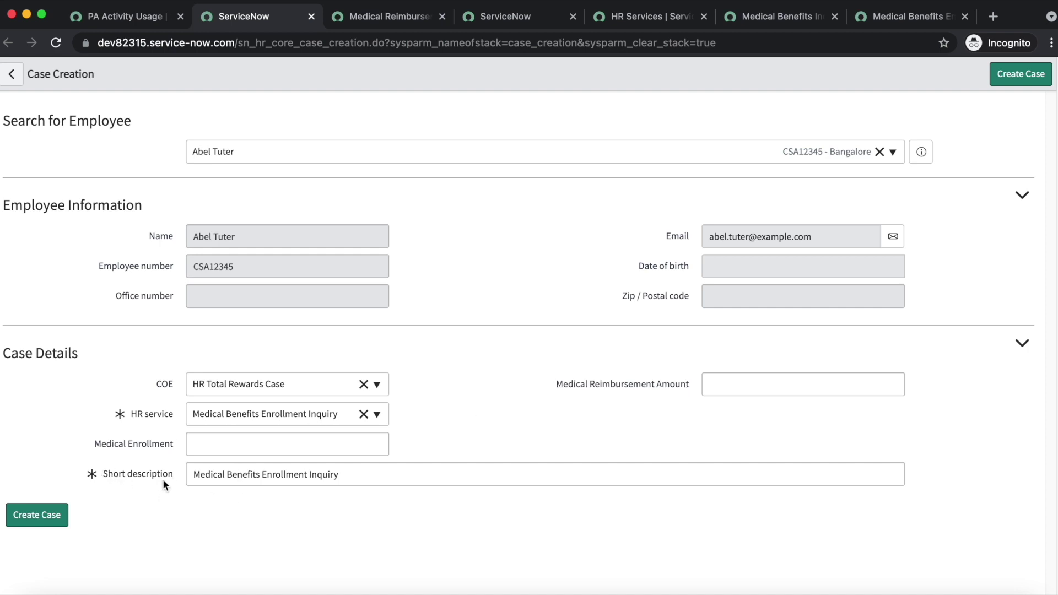
- Change the case's HR service to Medical Benefits Inquiry to compare its case detail fields
{"action": "left_click", "coordinate": [335, 417]}
{"action": "type", "text": "medic"}
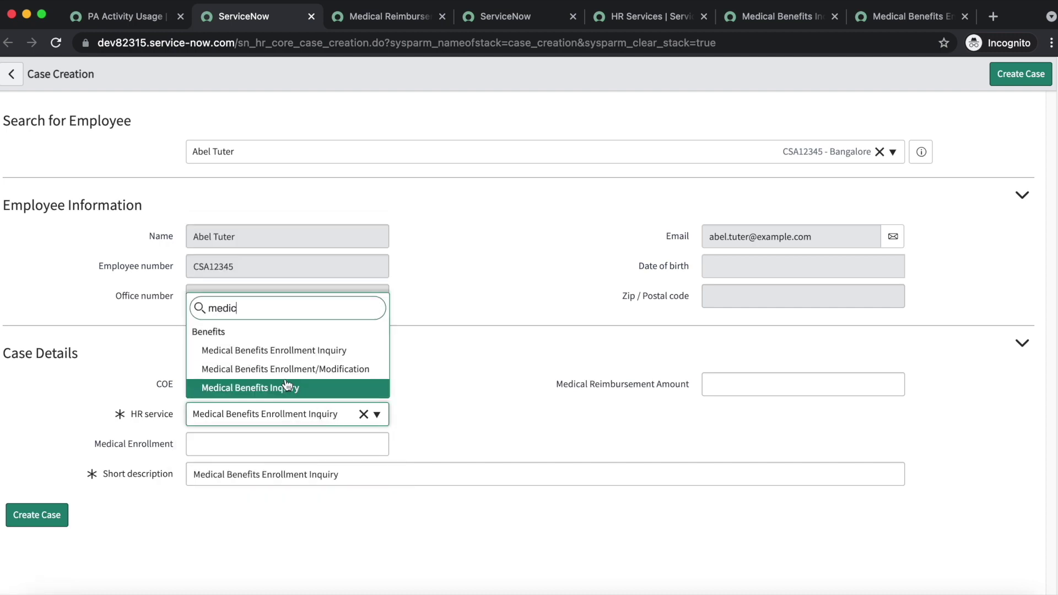
{"action": "left_click", "coordinate": [287, 389]}
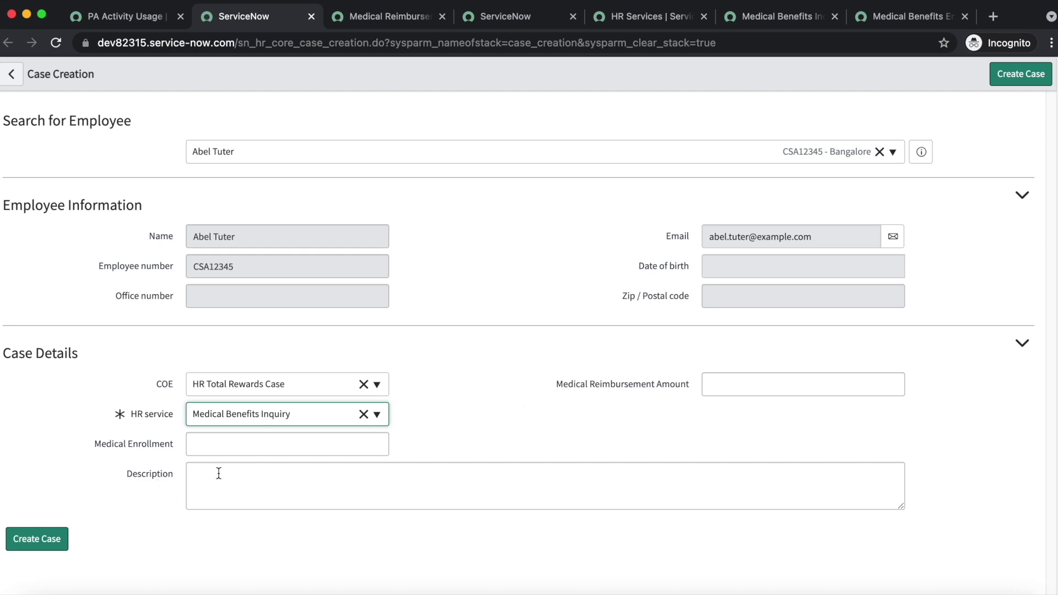
- Switch the HR service to General Benefits Inquiry, then to Dental Benefits Enrollment/Modification, to compare the case detail fields
{"action": "left_click", "coordinate": [307, 419]}
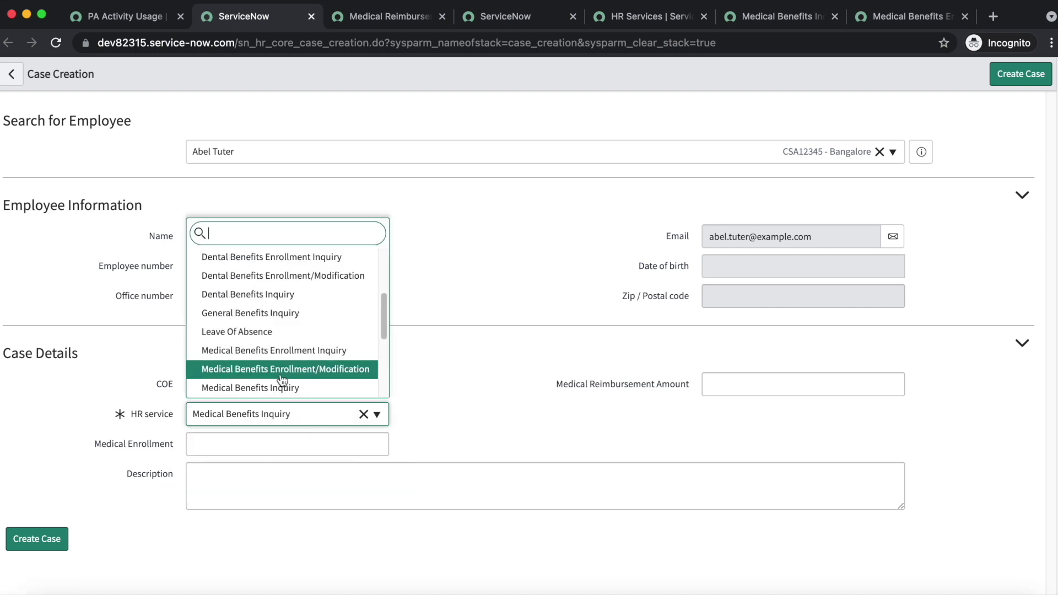
{"action": "left_click", "coordinate": [279, 313]}
{"action": "left_click", "coordinate": [275, 414]}
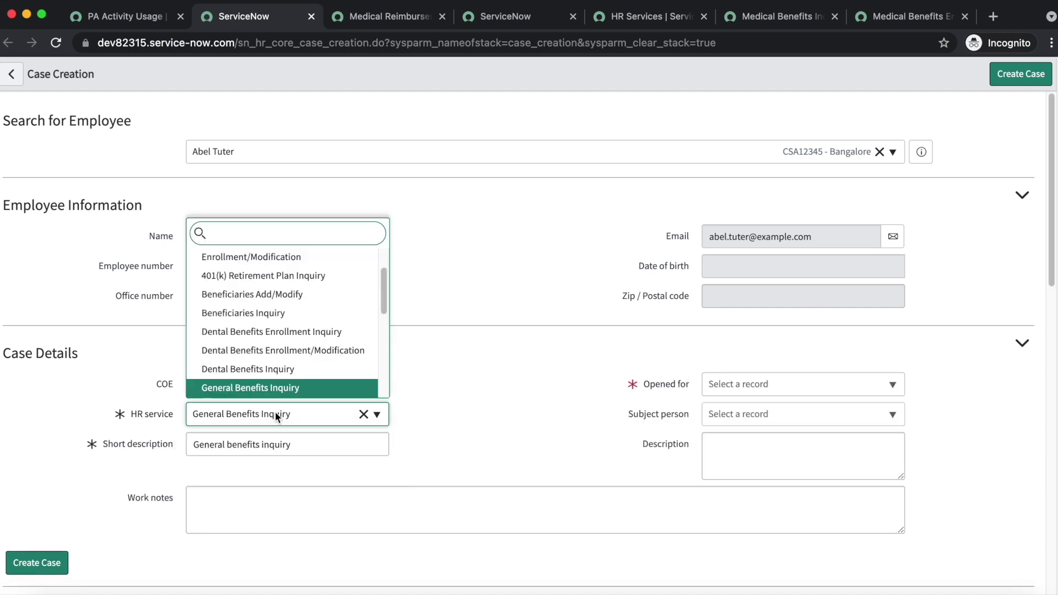
{"action": "left_click", "coordinate": [282, 351]}
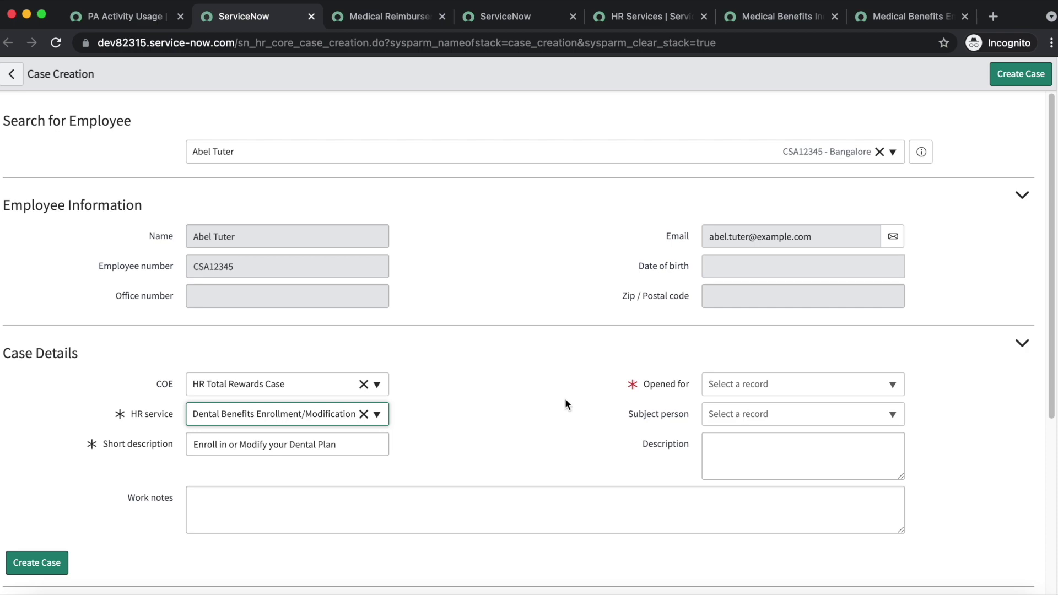
- Return to the already open Medical Benefits Inquiry HR service record
{"action": "left_click", "coordinate": [653, 19]}
{"action": "left_click", "coordinate": [777, 17]}
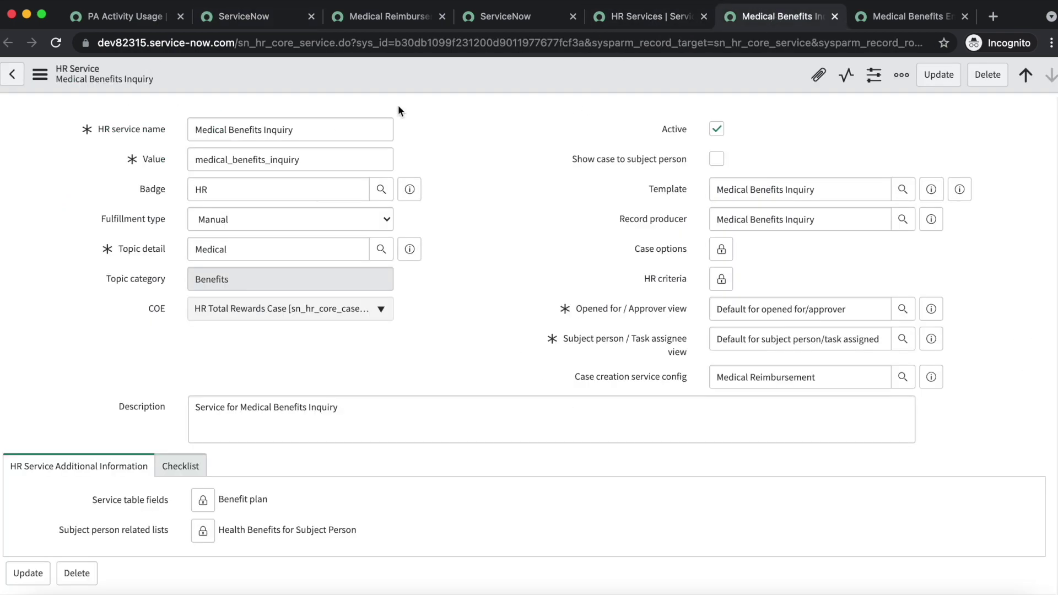